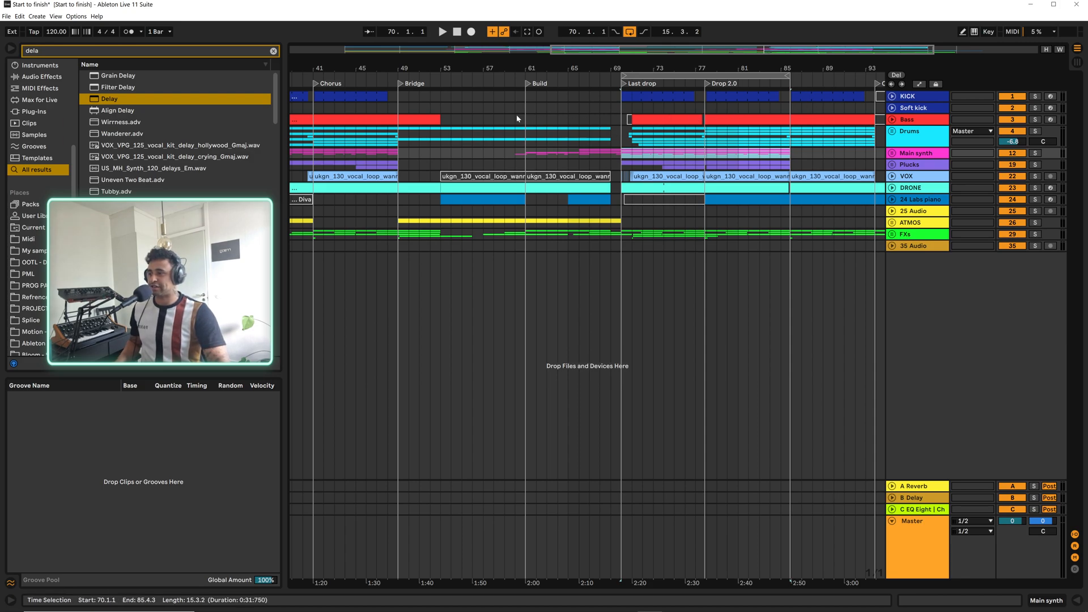
Play the arrangement from the Build marker through the last drop, following the clips inside the unfolded Main synth group
{"action": "left_click", "coordinate": [527, 119]}
{"action": "key", "text": "space"}
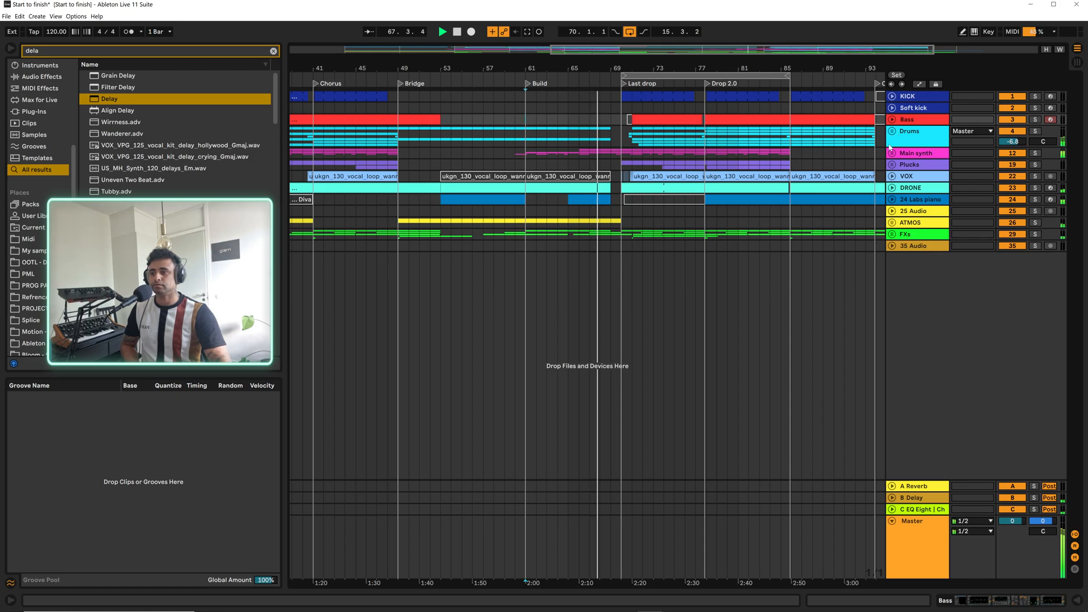
{"action": "left_click", "coordinate": [891, 153]}
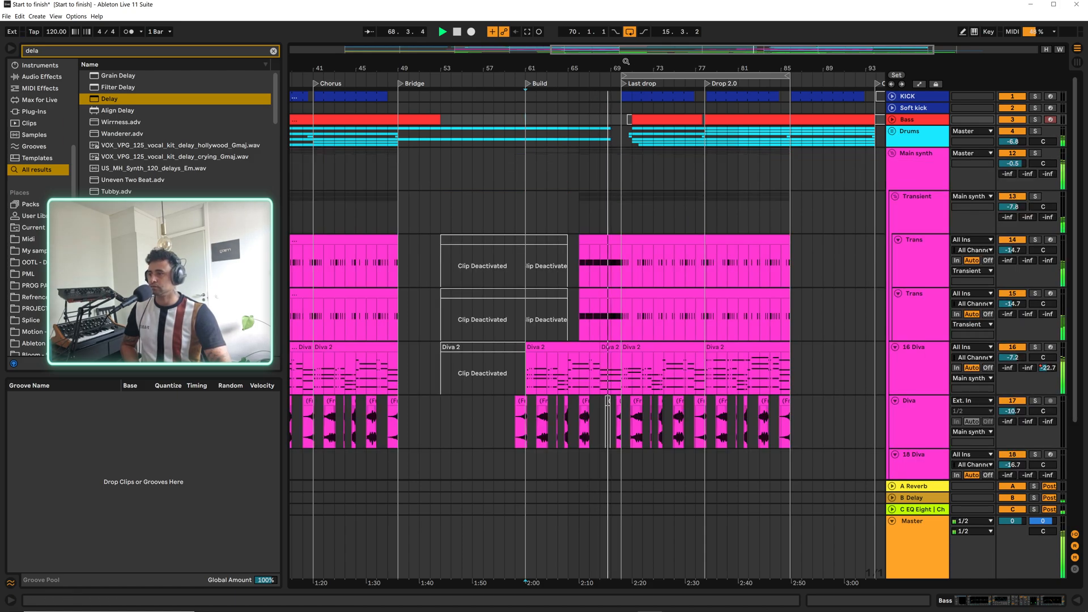
{"action": "left_click_drag", "start_coordinate": [626, 61], "coordinate": [628, 79]}
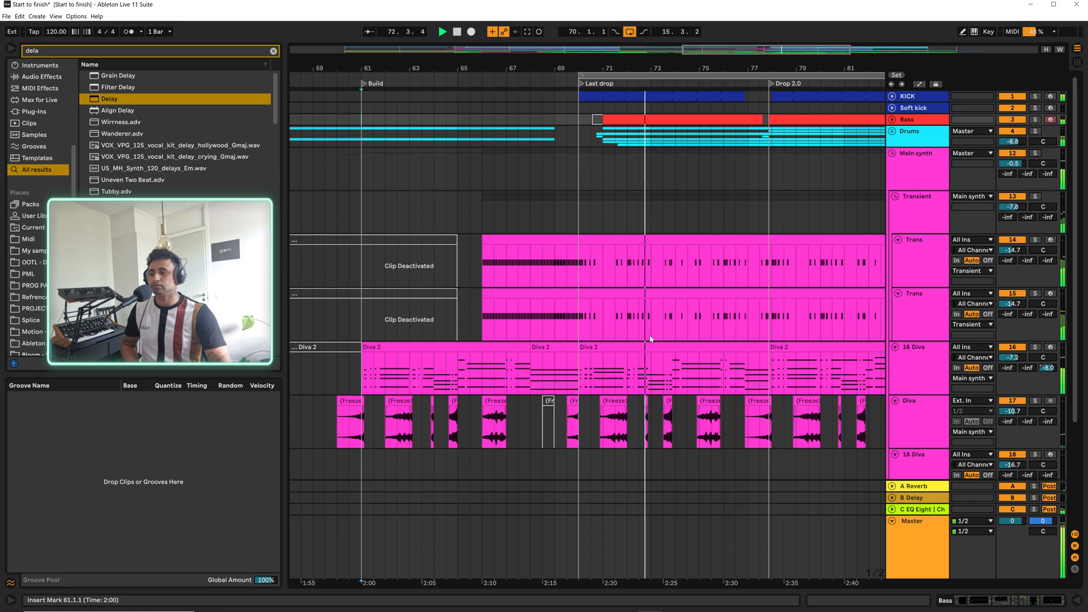
{"action": "scroll", "coordinate": [650, 339], "scroll_direction": "down", "scroll_amount": 5}
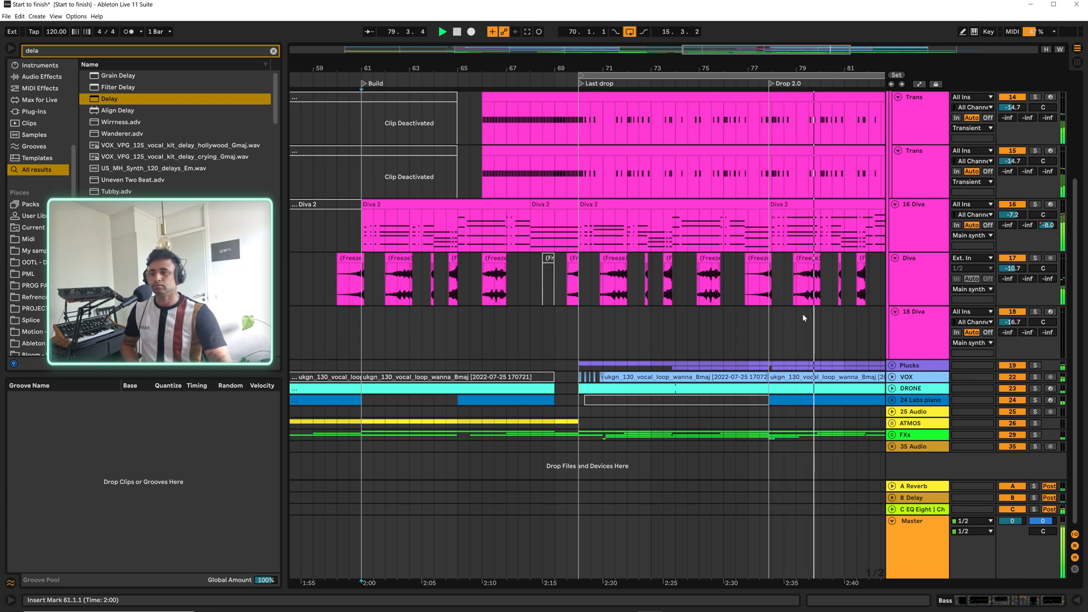
{"action": "left_click_drag", "start_coordinate": [855, 64], "coordinate": [674, 61]}
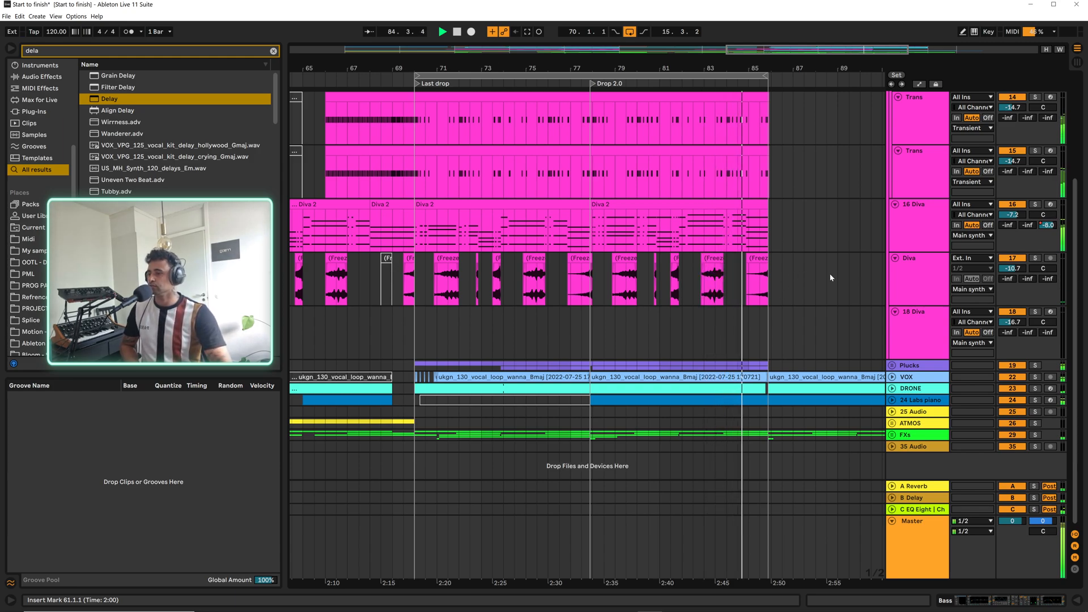
{"action": "left_click_drag", "start_coordinate": [779, 68], "coordinate": [825, 59]}
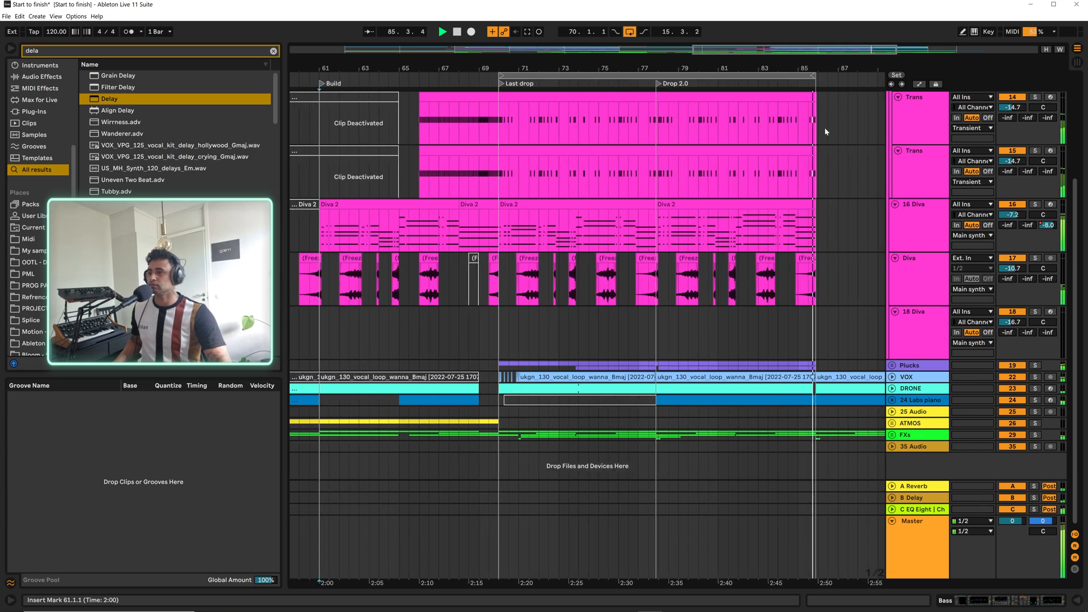
{"action": "key", "text": "space"}
{"action": "left_click_drag", "start_coordinate": [681, 68], "coordinate": [758, 62]}
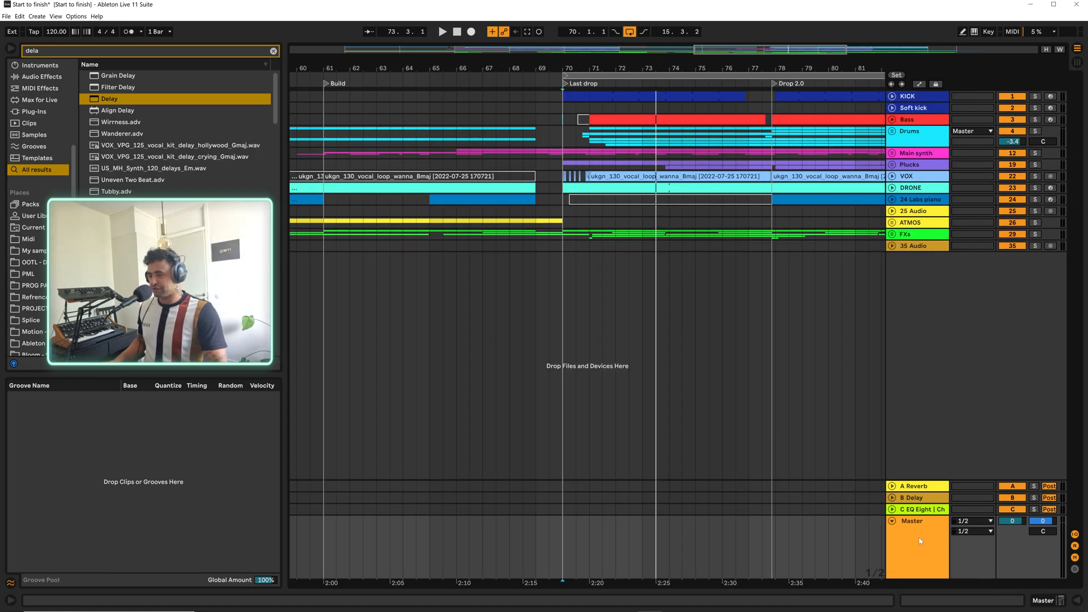
Show the Master track's devices in the session mixer and play the last drop to check the track levels
{"action": "key", "text": "Tab"}
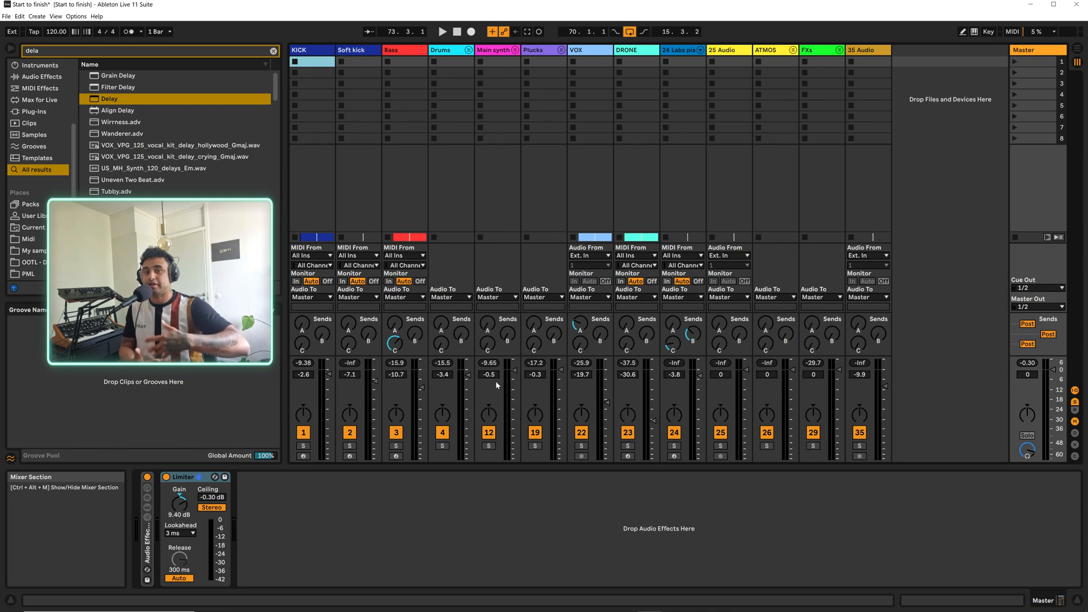
{"action": "key", "text": "Tab"}
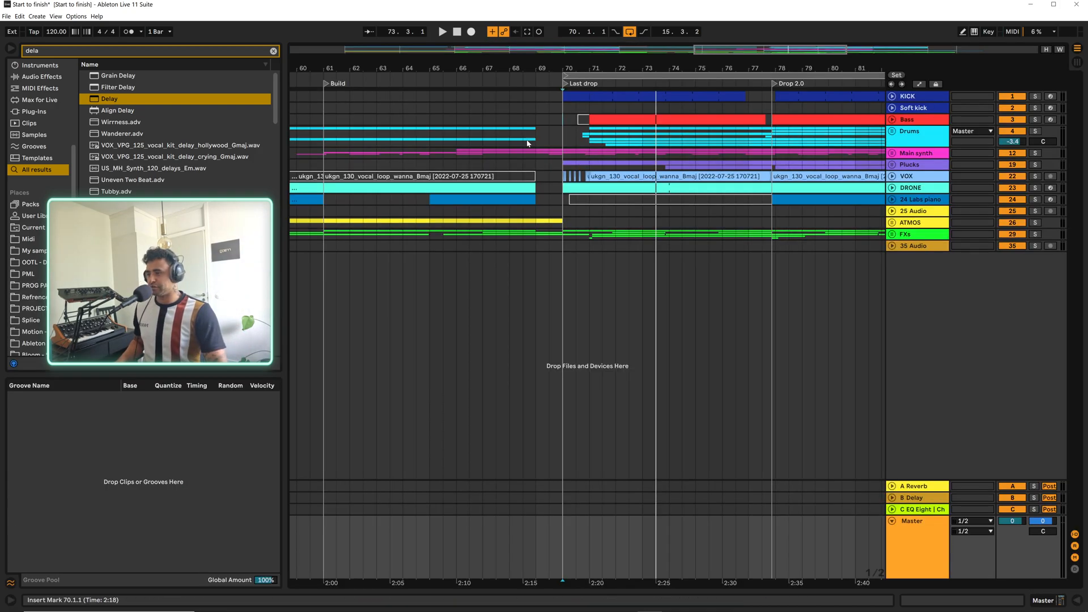
{"action": "left_click_drag", "start_coordinate": [609, 68], "coordinate": [558, 54]}
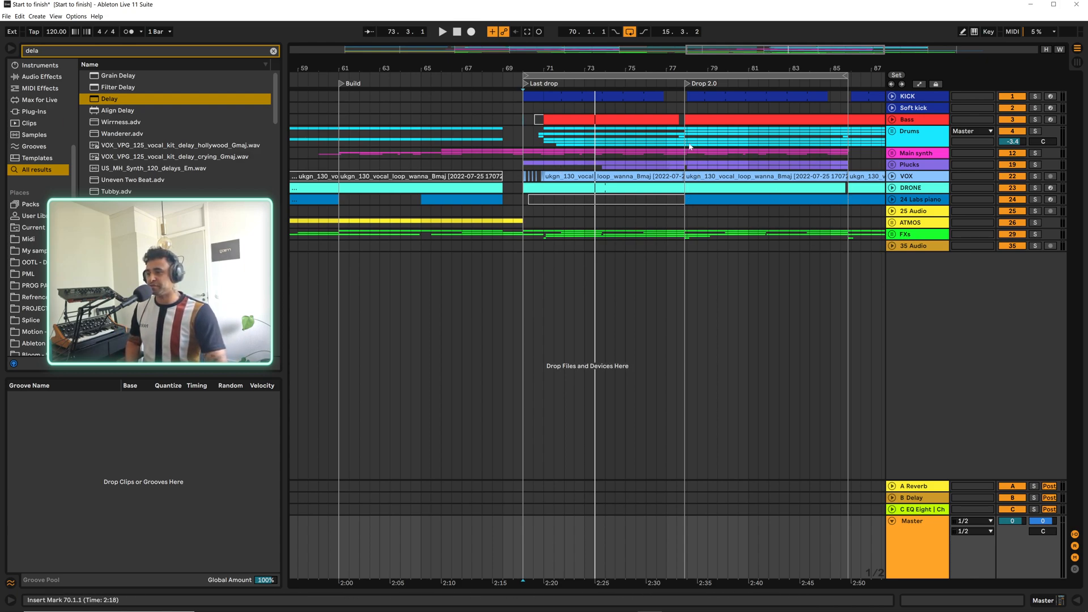
{"action": "left_click", "coordinate": [923, 557]}
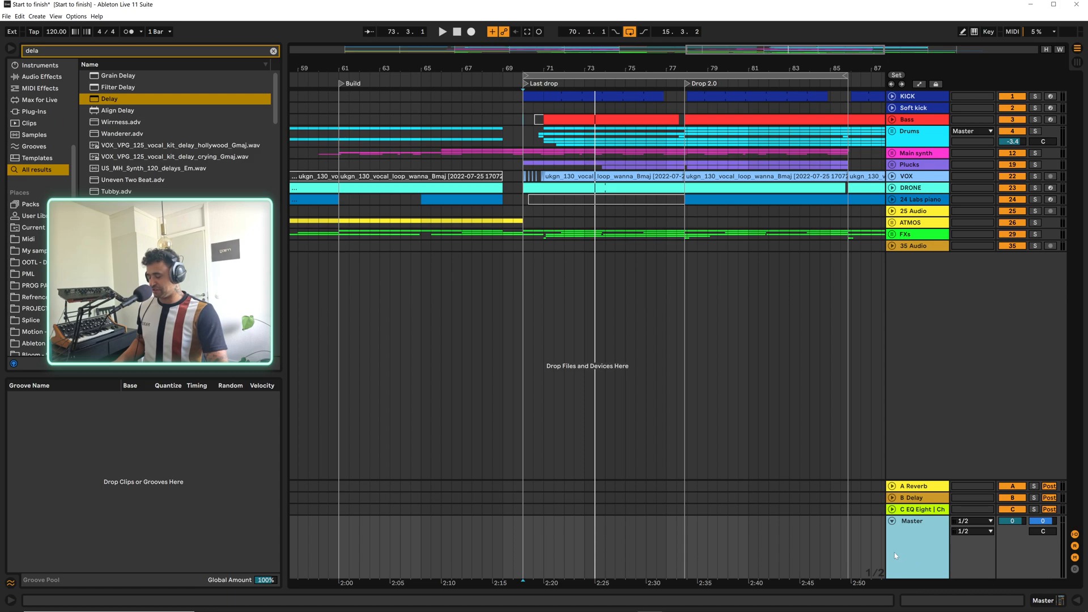
{"action": "key", "text": "Tab"}
{"action": "key", "text": "space"}
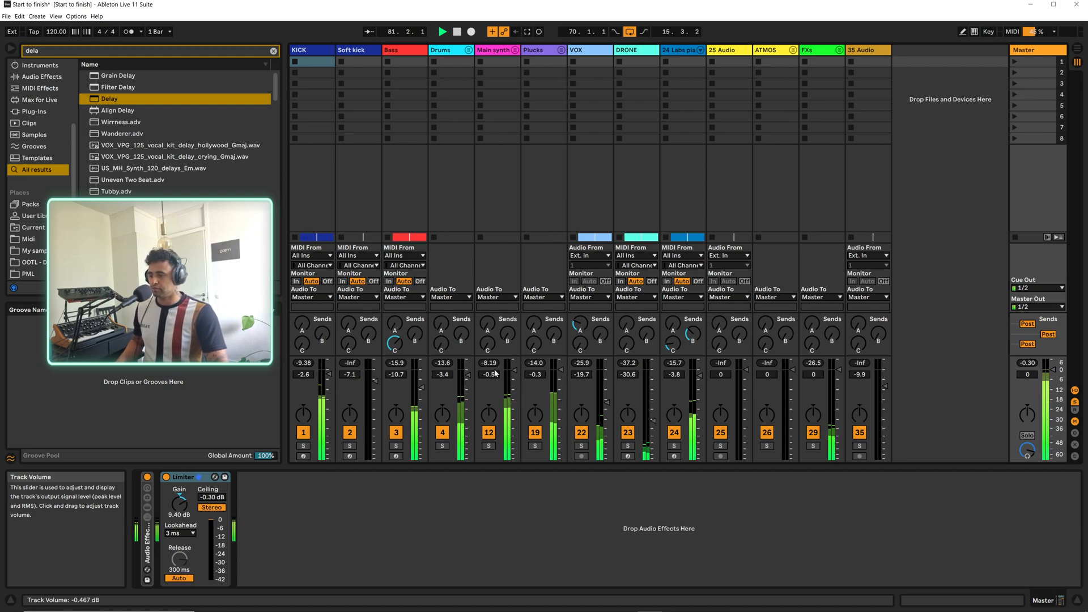
Unfold the Main synth group in the mixer and show the 16 Diva track's device chain
{"action": "left_click", "coordinate": [498, 51]}
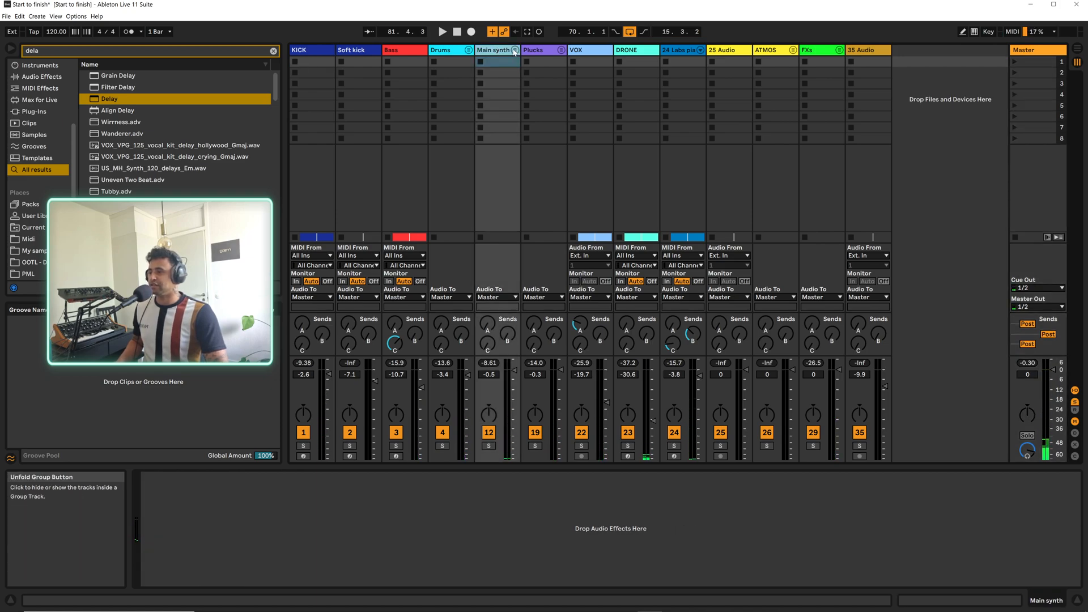
{"action": "left_click", "coordinate": [514, 51]}
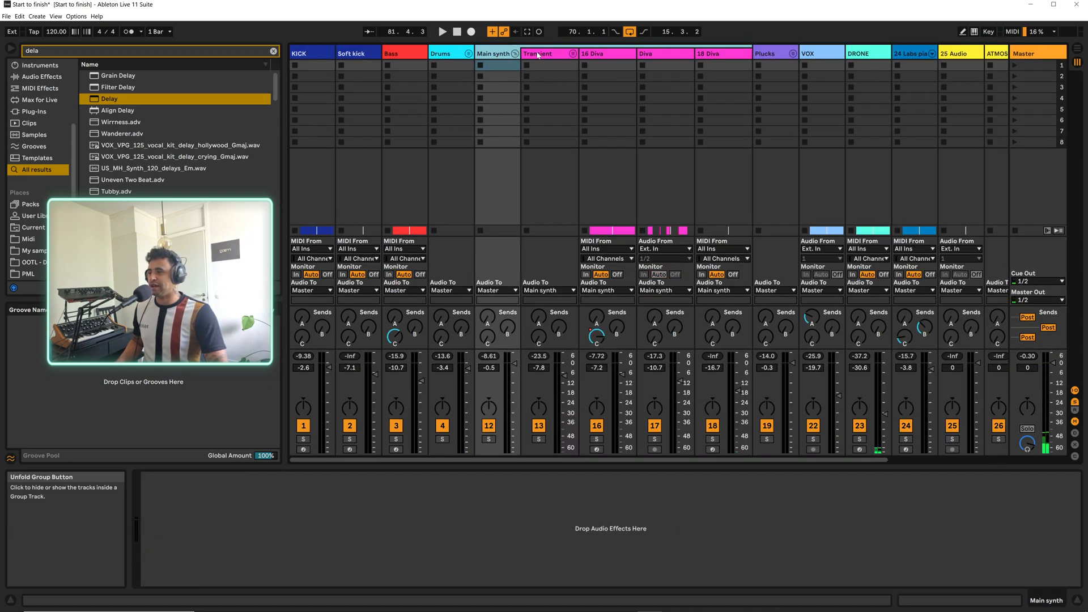
{"action": "left_click", "coordinate": [608, 56]}
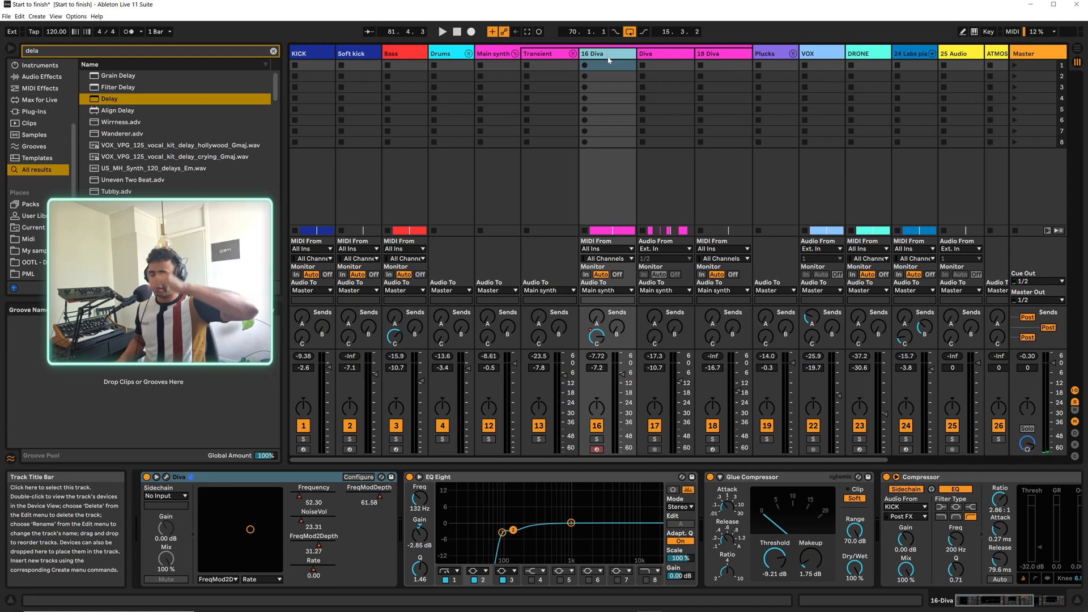
Duplicate the Glue Compressor on the 16 Diva track and reset the copy's makeup gain to 0.00 dB
{"action": "left_click", "coordinate": [766, 478]}
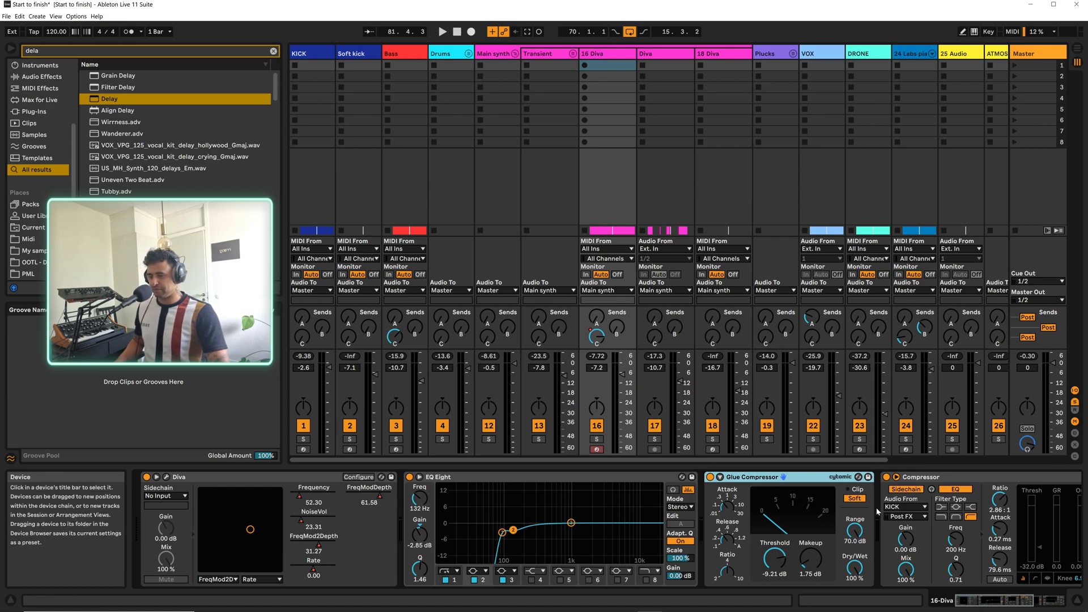
{"action": "key", "text": "ctrl+d"}
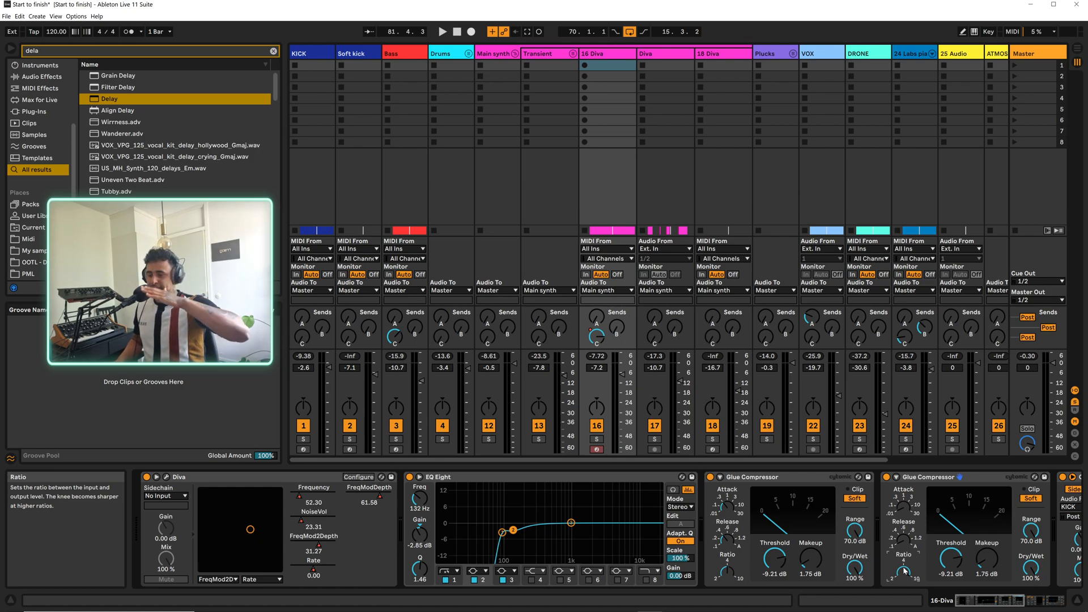
{"action": "double_click", "coordinate": [985, 560]}
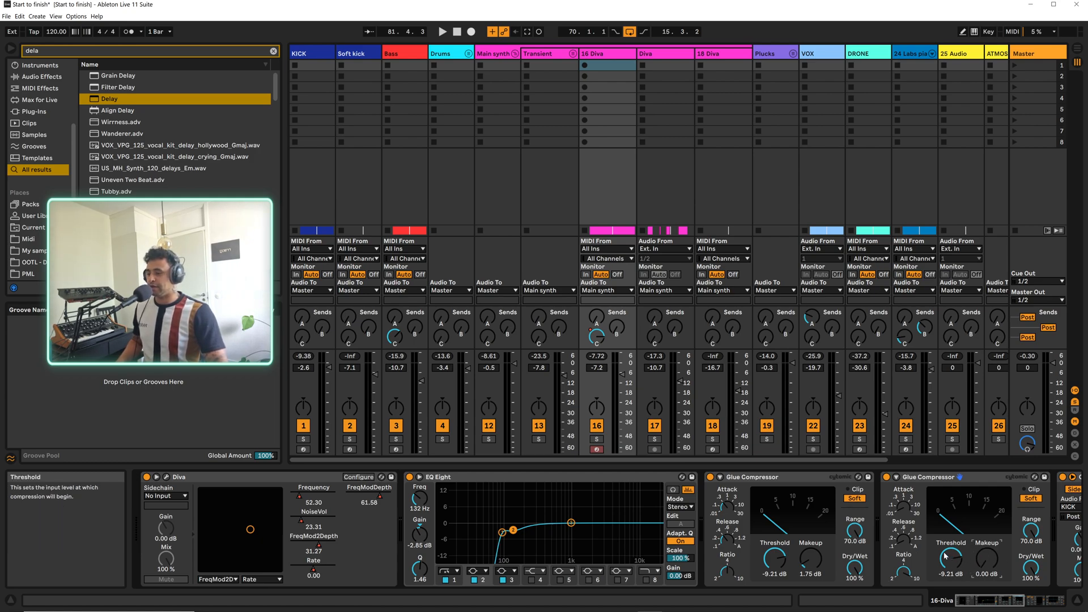
Compare the last drop's sound with the second Glue Compressor bypassed and active
{"action": "key", "text": "space"}
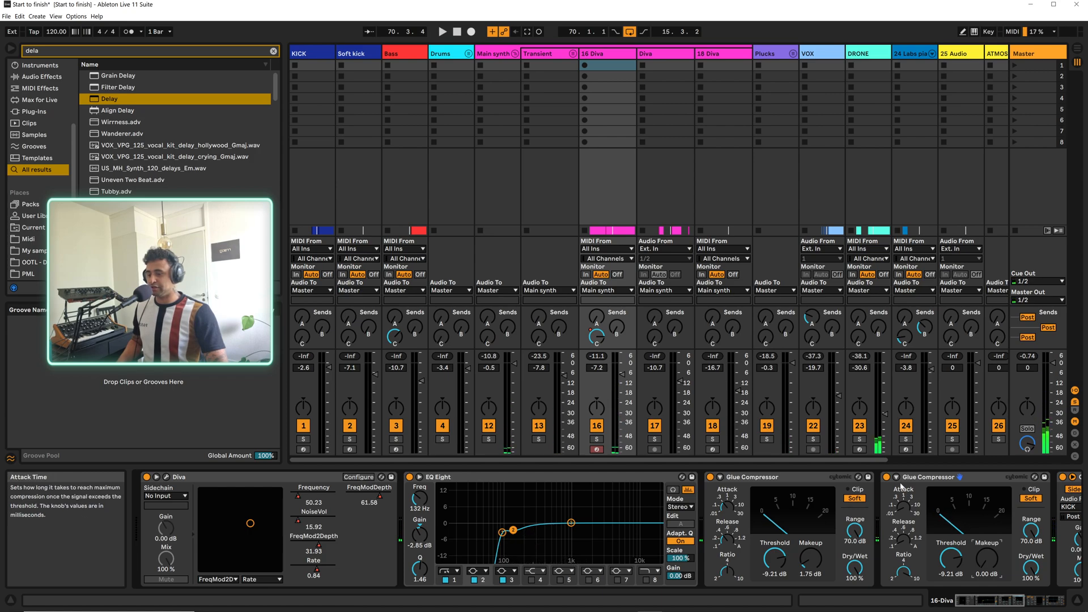
{"action": "key", "text": "space"}
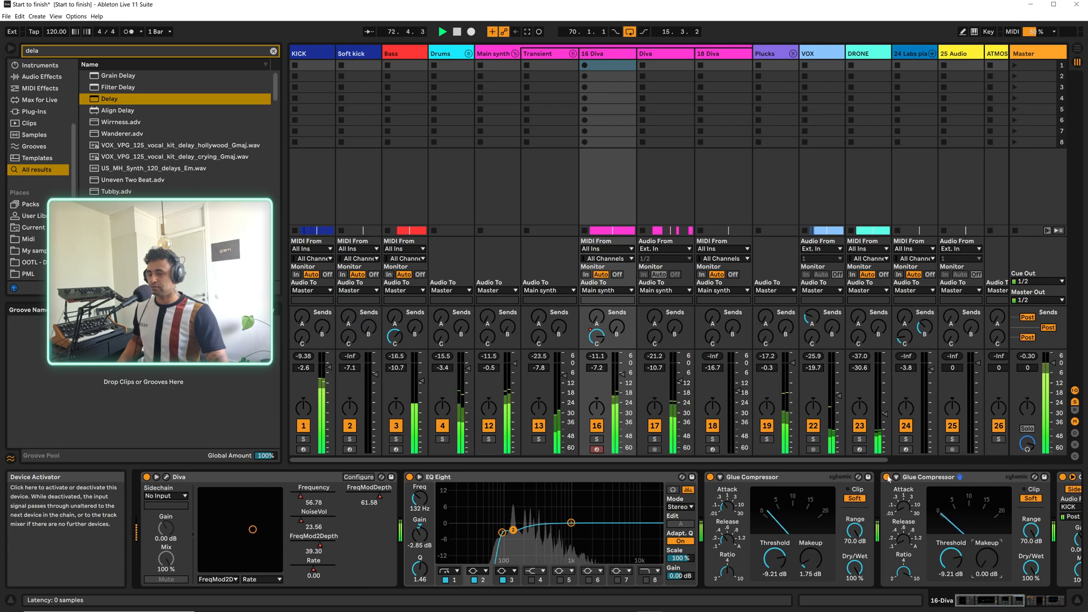
{"action": "key", "text": "space"}
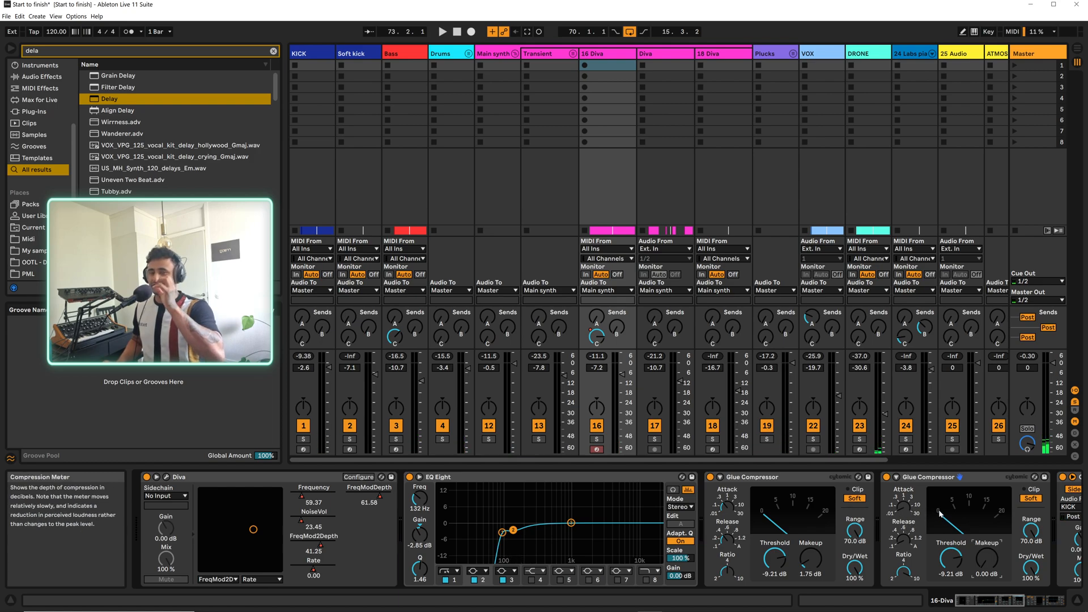
{"action": "key", "text": "space"}
{"action": "left_click", "coordinate": [887, 477]}
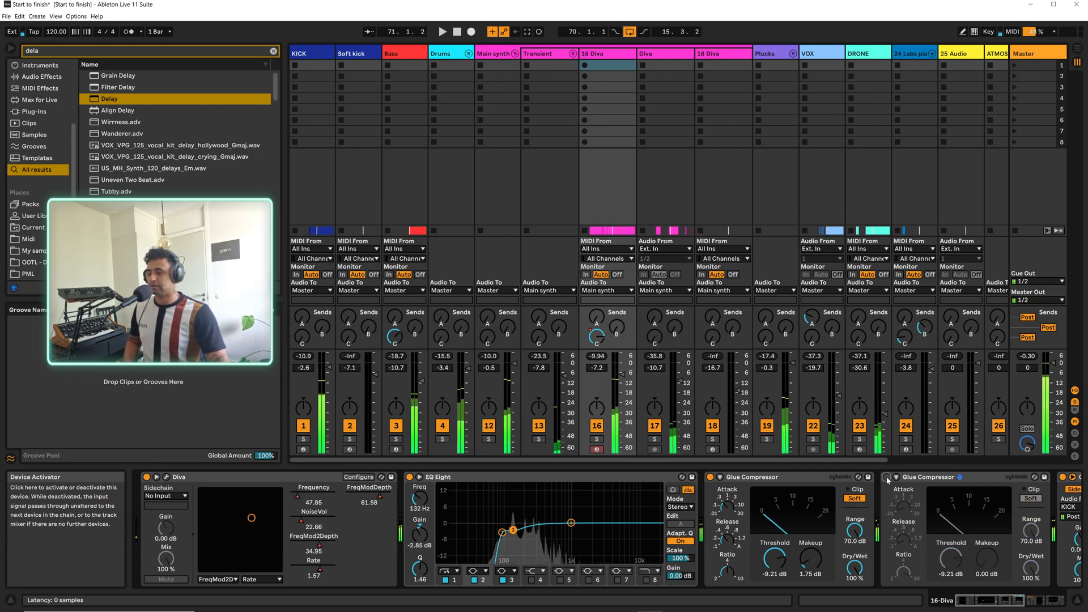
{"action": "left_click", "coordinate": [886, 478]}
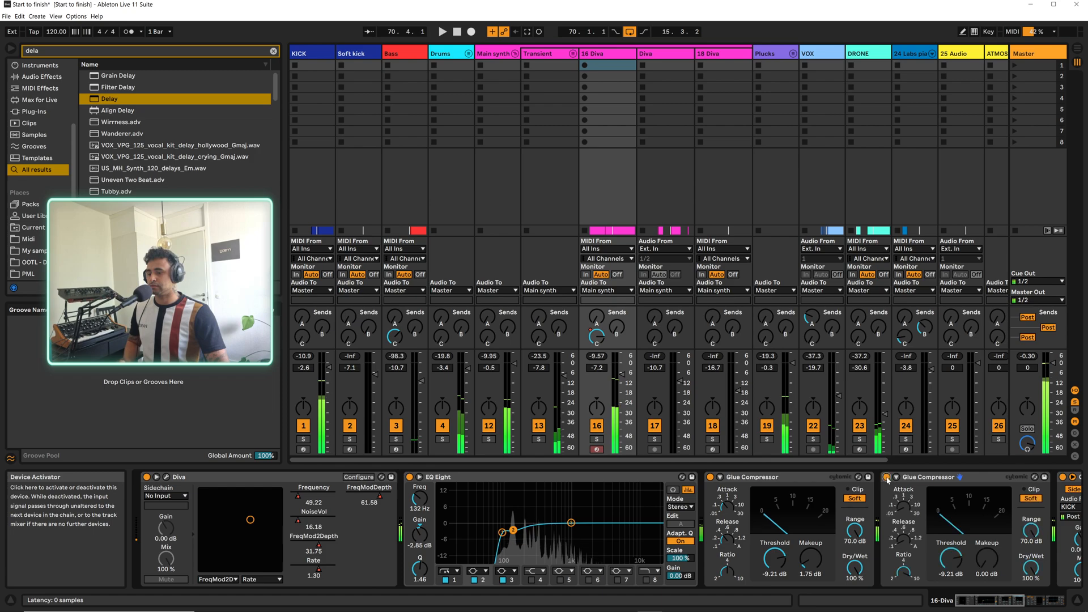
{"action": "key", "text": "space"}
{"action": "key", "text": "space"}
{"action": "key", "text": "space"}
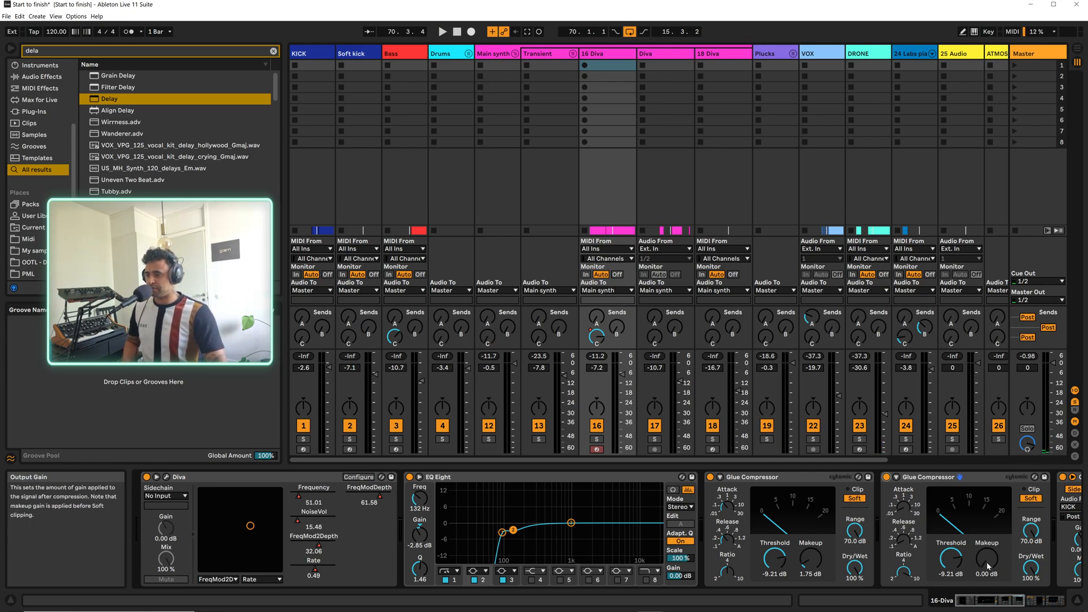
Set the second Glue Compressor's makeup to 1.43 dB and its threshold to -10.2 dB while playing the drop
{"action": "key", "text": "space"}
{"action": "left_click_drag", "start_coordinate": [987, 558], "coordinate": [986, 551]}
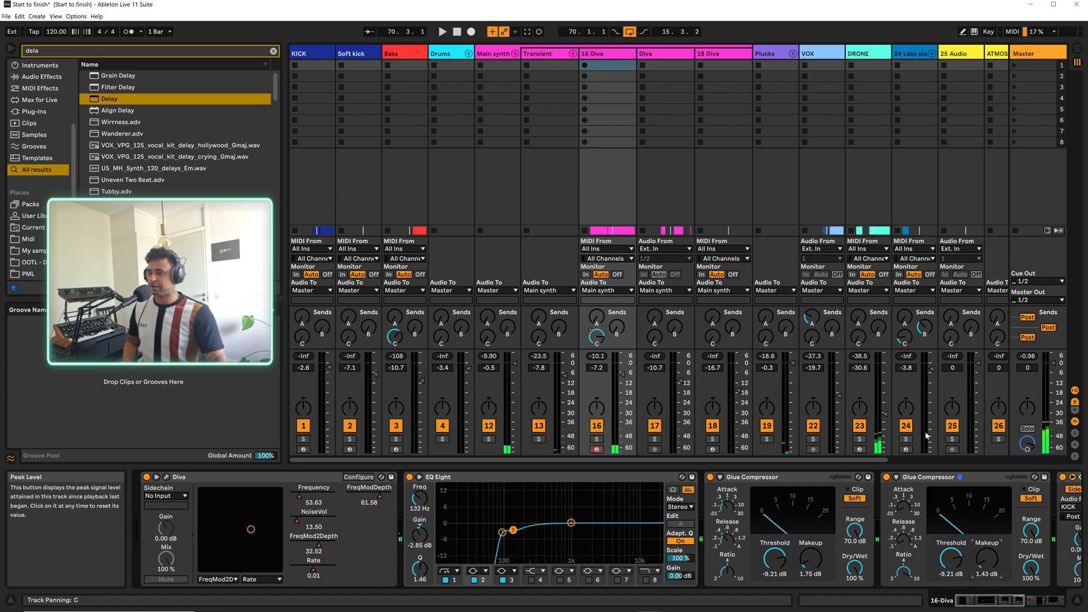
{"action": "key", "text": "space"}
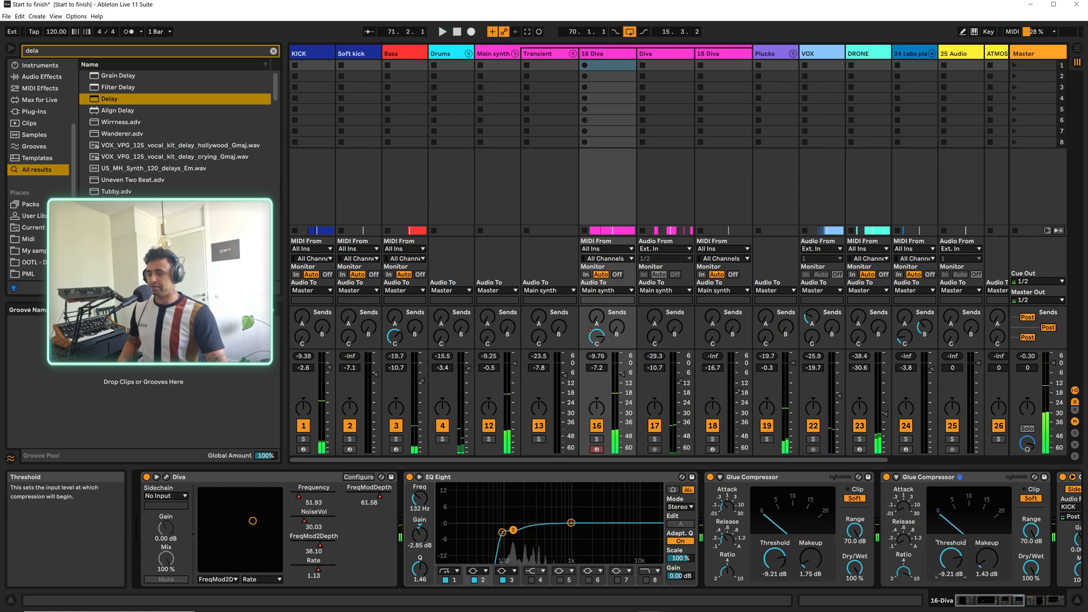
{"action": "left_click_drag", "start_coordinate": [952, 559], "coordinate": [955, 565]}
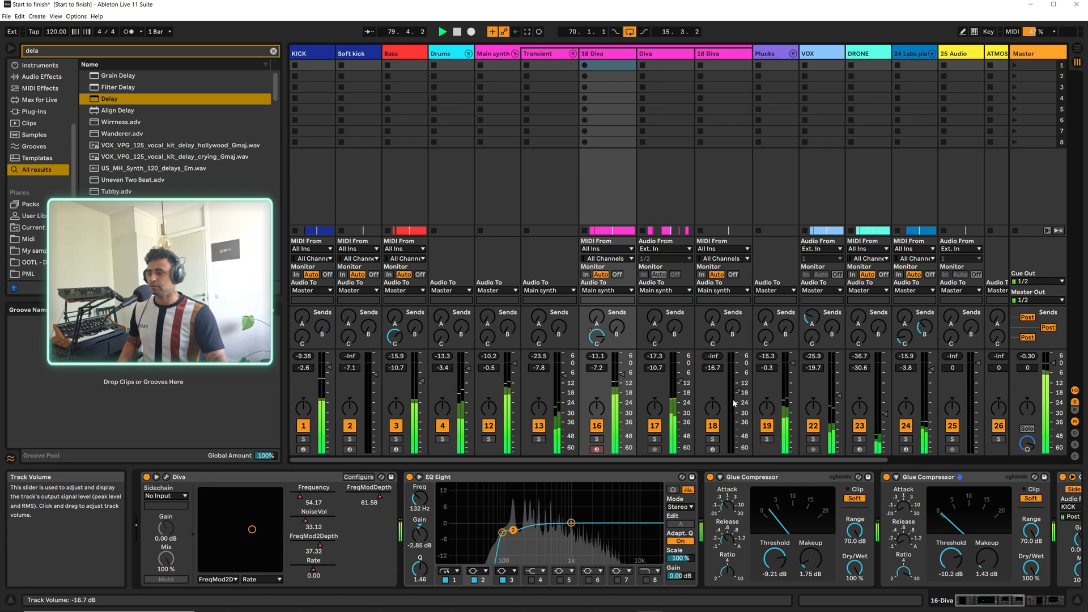
{"action": "key", "text": "space"}
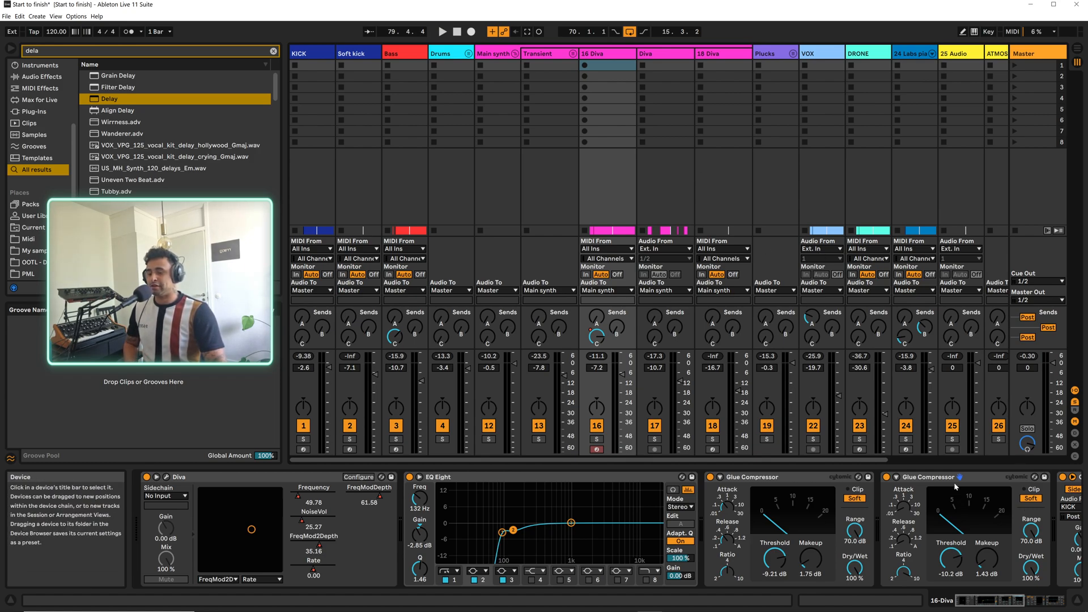
Replay the start of the last drop to check the second Glue Compressor's gain reduction on the 16 Diva track
{"action": "left_click", "coordinate": [968, 499]}
{"action": "key", "text": "space"}
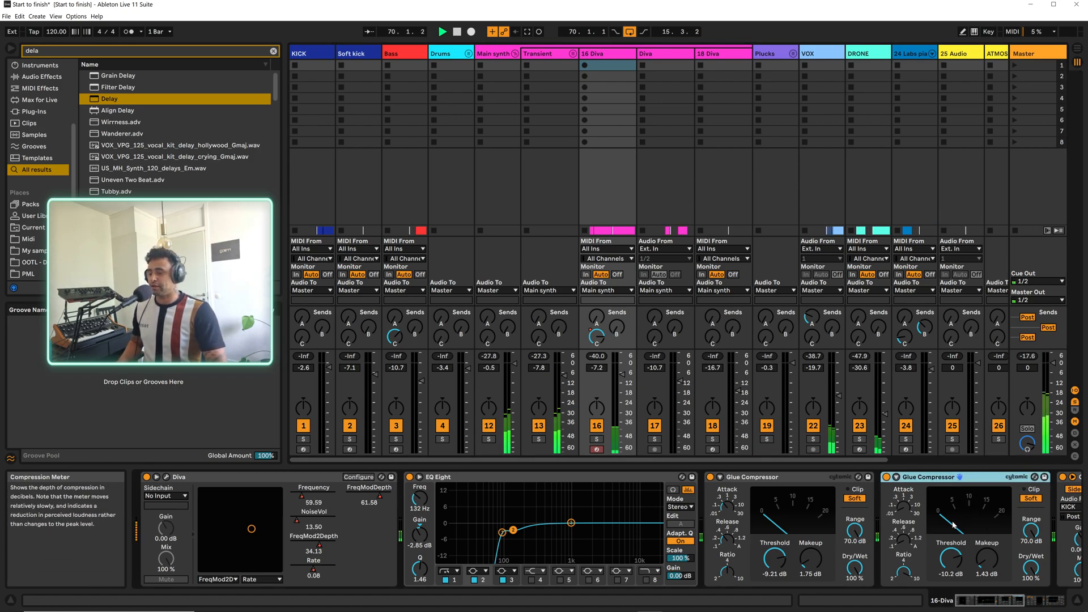
{"action": "left_click", "coordinate": [605, 57]}
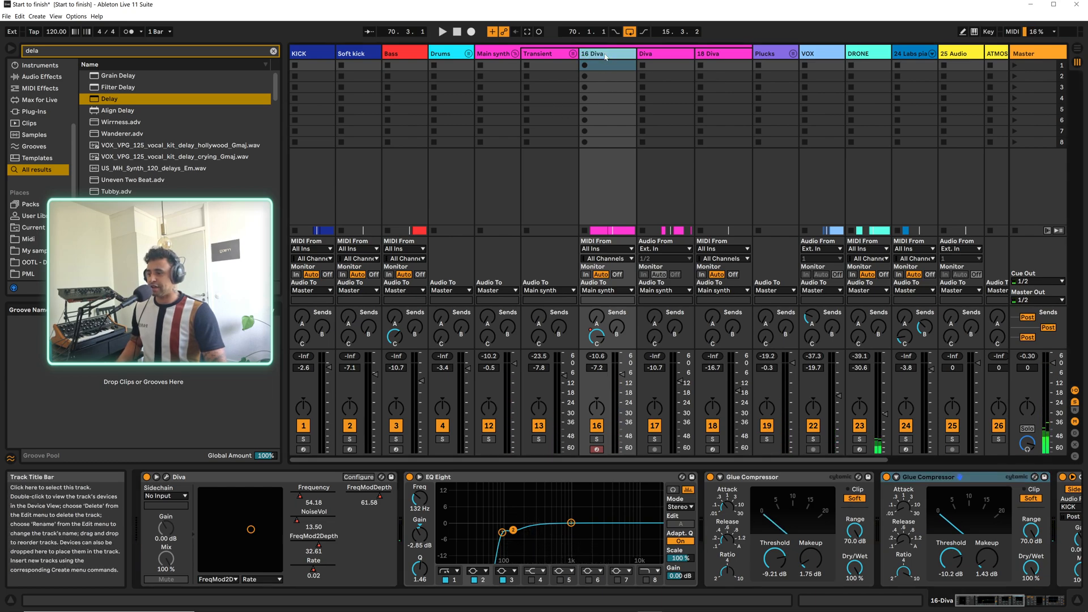
Fold the Main synth group and play the last drop with the Drums group's devices shown
{"action": "left_click", "coordinate": [514, 53]}
{"action": "left_click", "coordinate": [451, 52]}
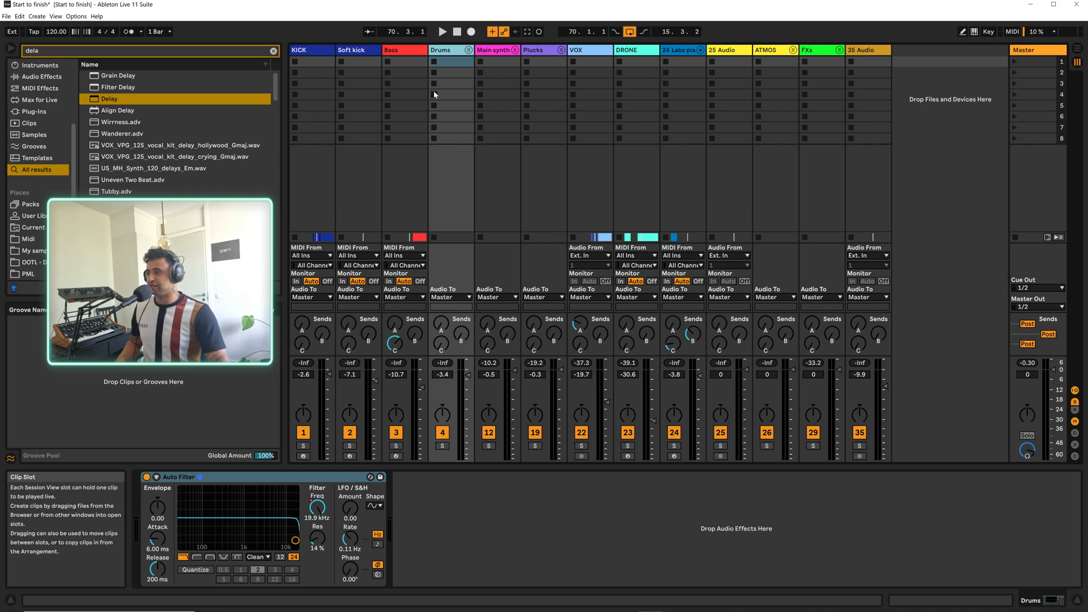
{"action": "key", "text": "space"}
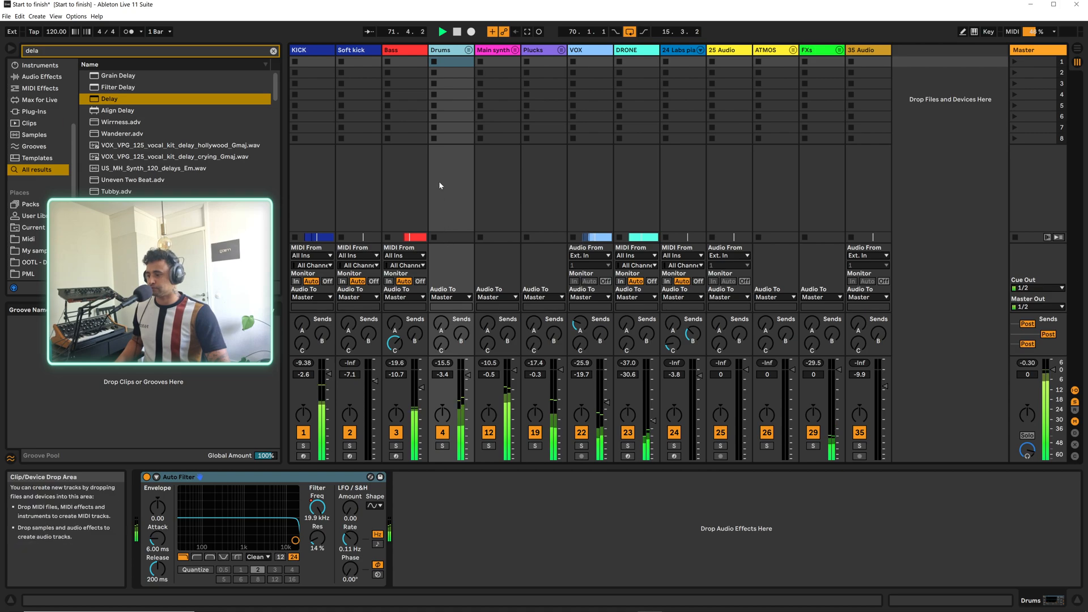
Show the Bass track's devices and solo the KICK, Bass and Drums tracks together
{"action": "left_click", "coordinate": [401, 52]}
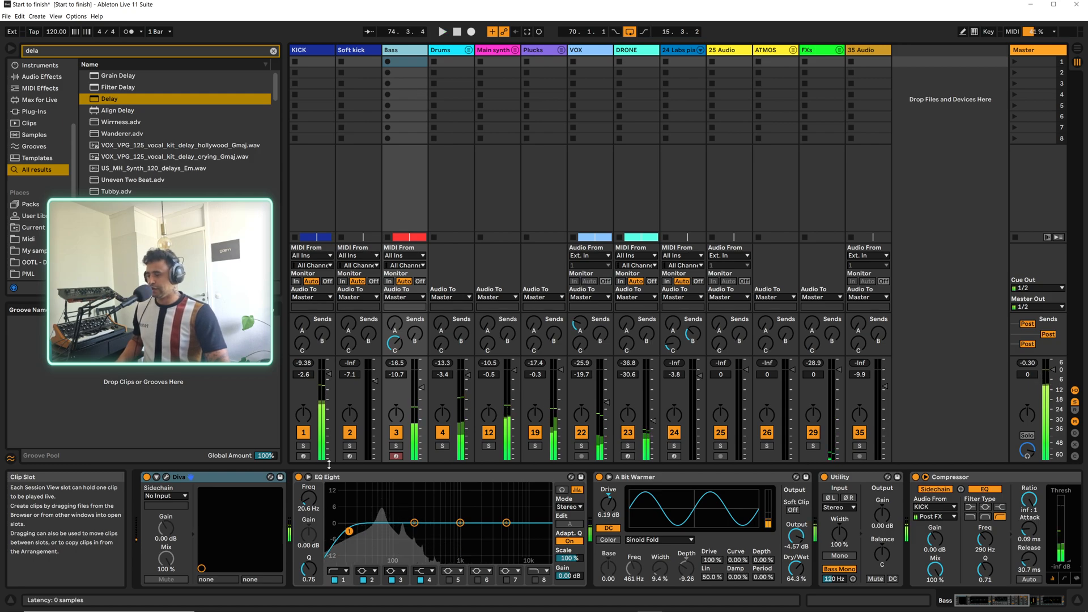
{"action": "left_click", "coordinate": [304, 446]}
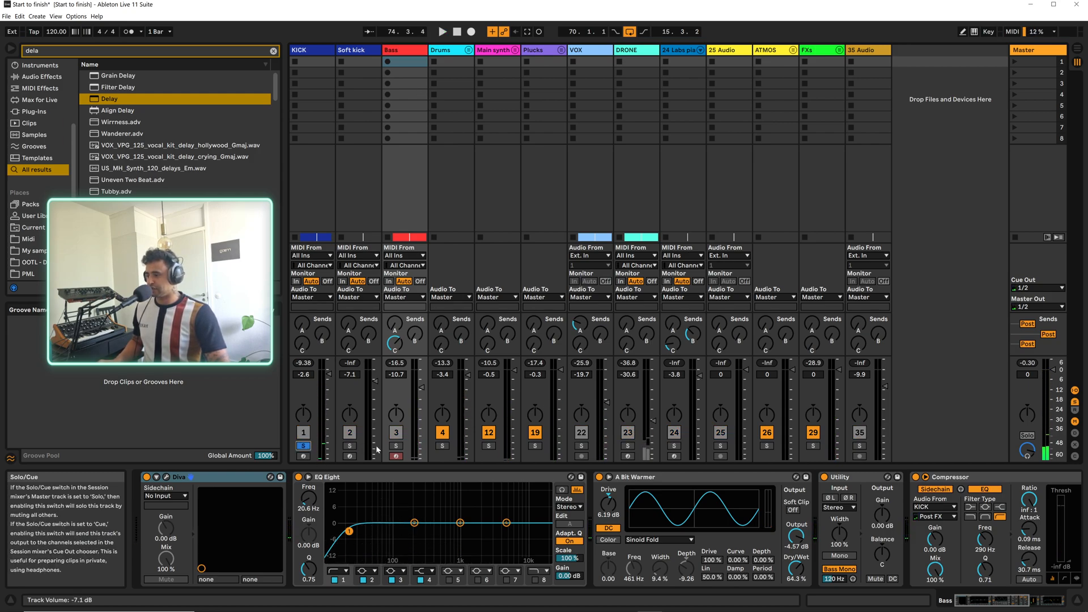
{"action": "left_click", "coordinate": [396, 446], "text": "ctrl"}
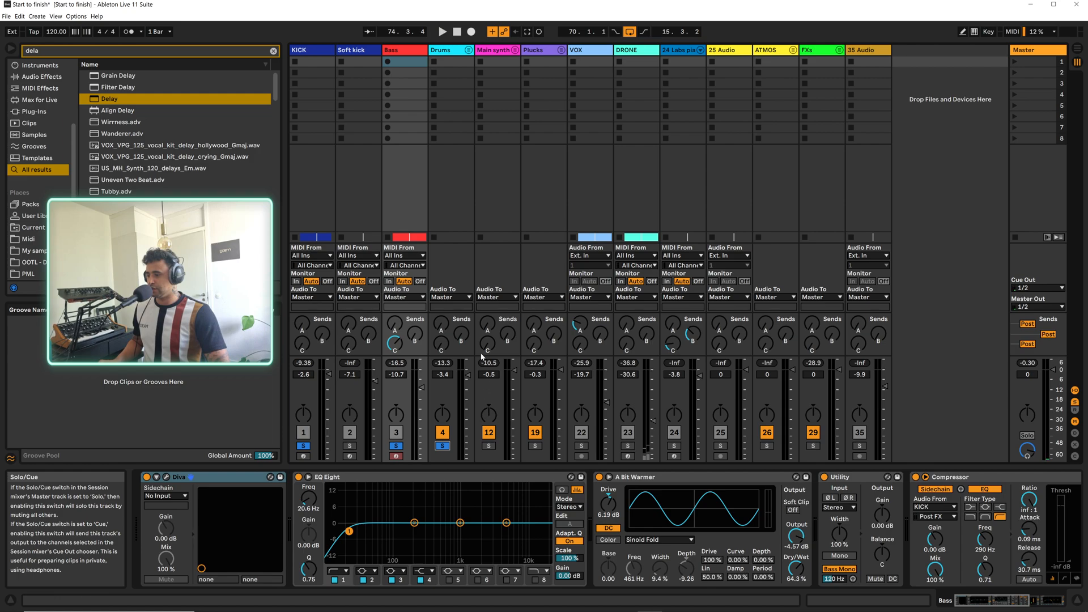
Set the arrangement playback start to bar 71, where the bass enters in the last drop, and play it while viewing the mixer
{"action": "key", "text": "Tab"}
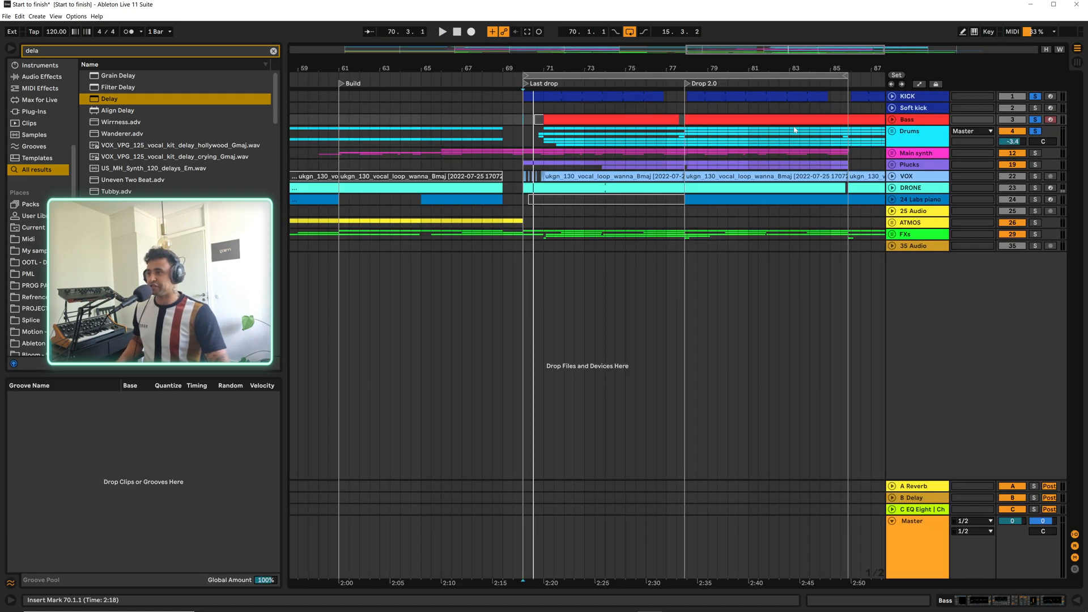
{"action": "key", "text": "space"}
{"action": "left_click", "coordinate": [539, 120]}
{"action": "key", "text": "space"}
{"action": "left_click", "coordinate": [544, 110]}
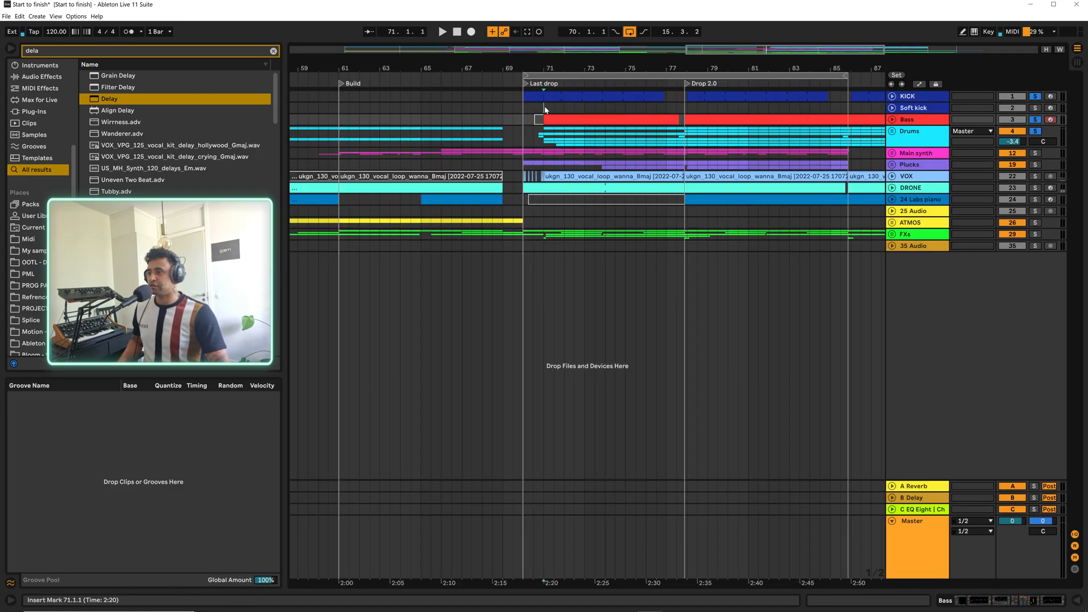
{"action": "key", "text": "space"}
{"action": "key", "text": "Tab"}
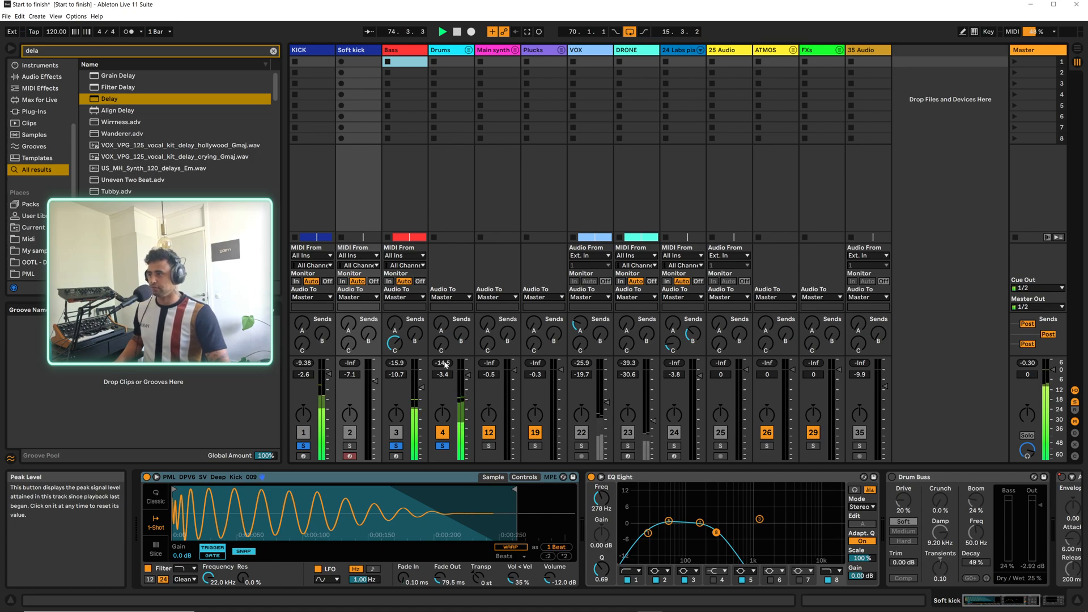
Search the browser for "cha" and load a Channel EQ onto the Drums group after the Auto Filter
{"action": "left_click", "coordinate": [453, 50]}
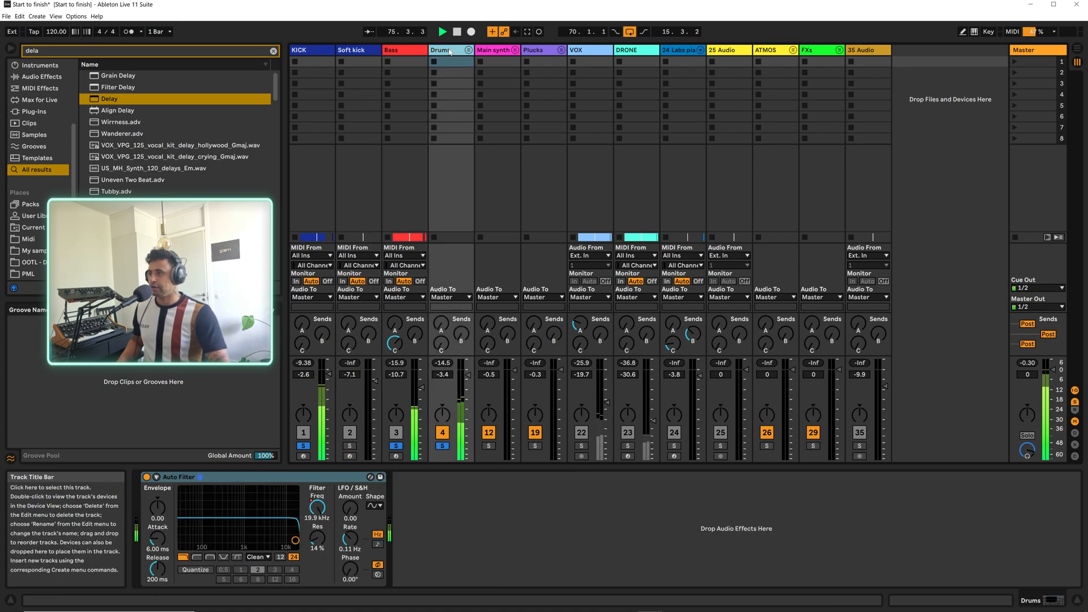
{"action": "left_click", "coordinate": [468, 51]}
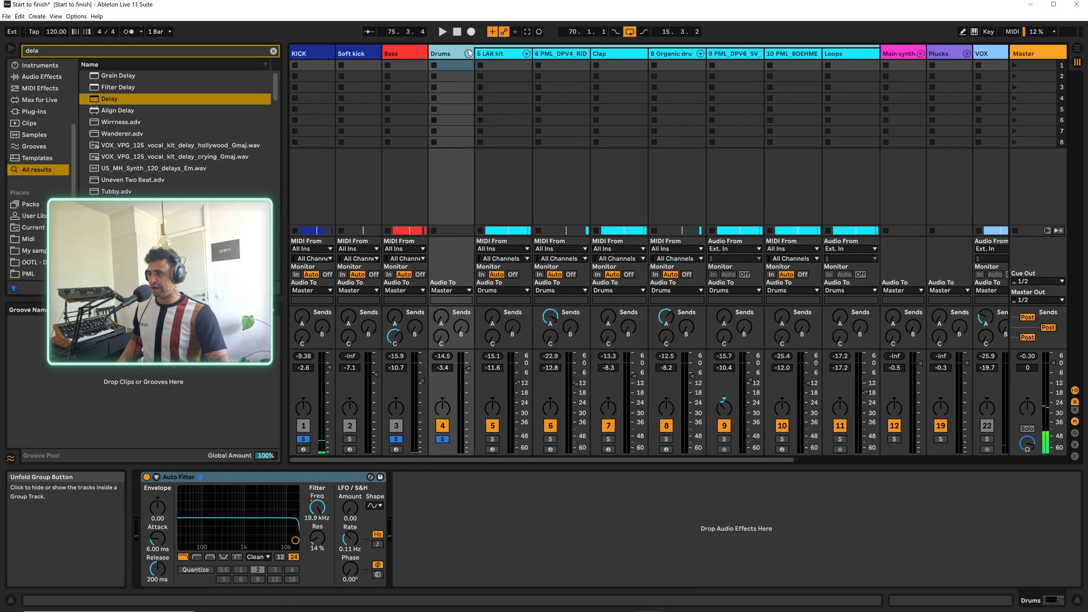
{"action": "left_click", "coordinate": [469, 54]}
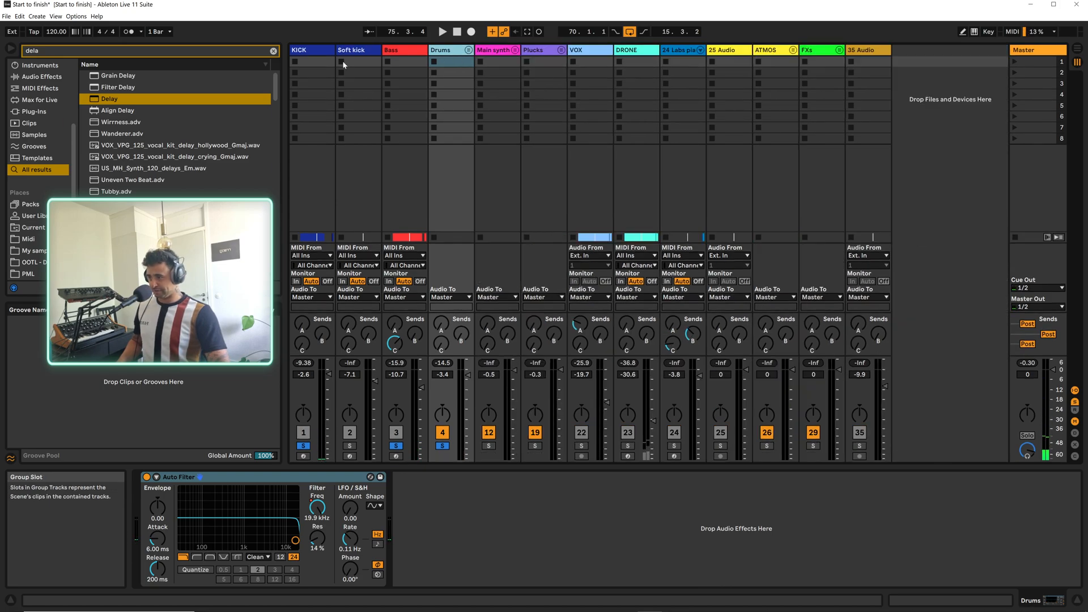
{"action": "left_click", "coordinate": [272, 51]}
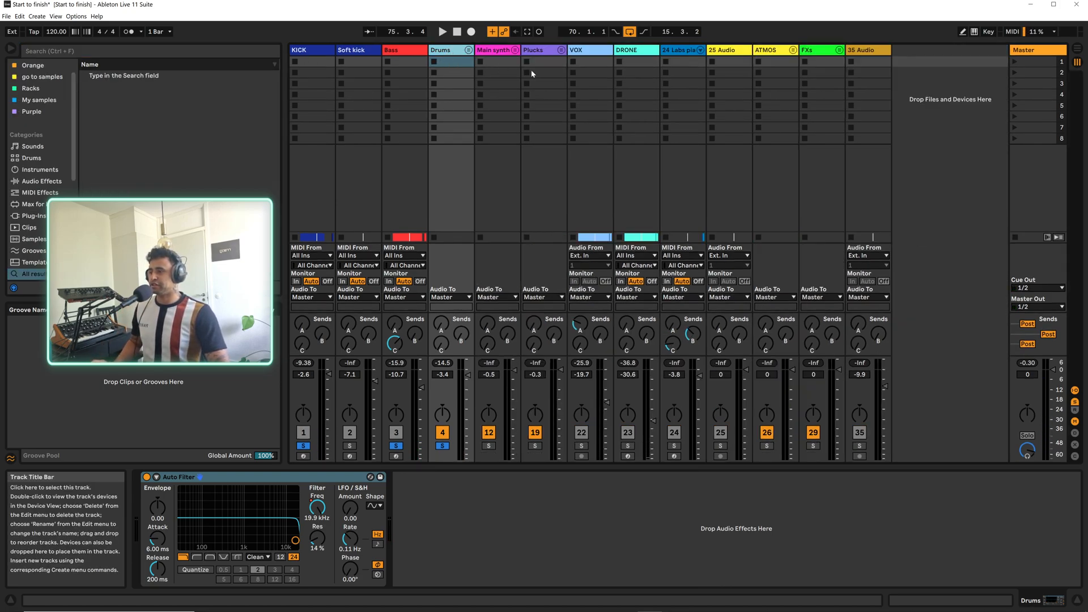
{"action": "left_click", "coordinate": [128, 55]}
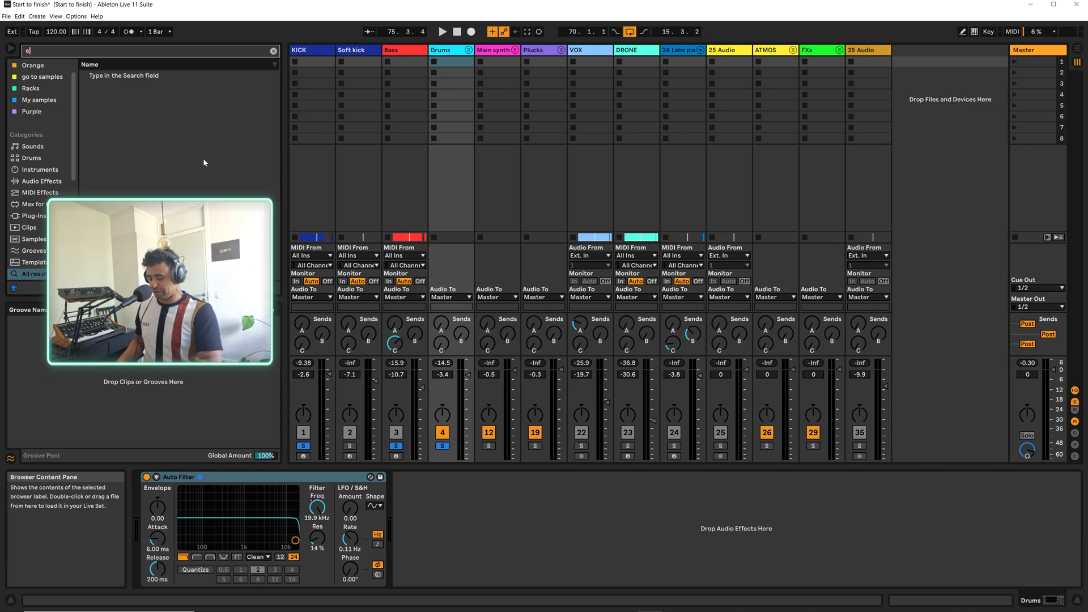
{"action": "type", "text": "cha"}
{"action": "key", "text": "Return"}
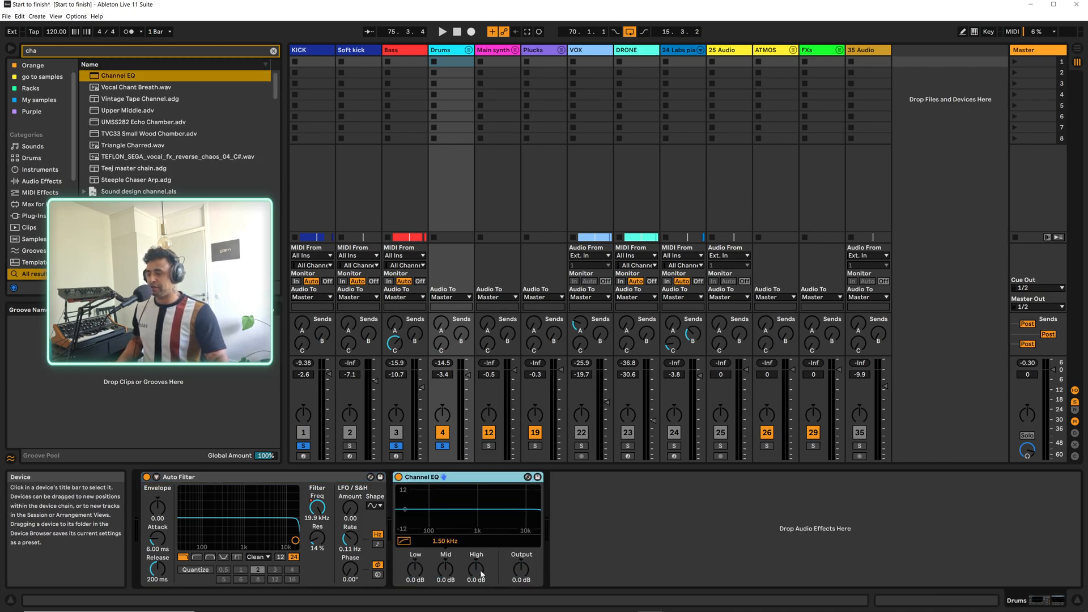
Boost the High band of the Drums group's Channel EQ to 3.4 dB while playing the drop
{"action": "left_click_drag", "start_coordinate": [476, 572], "coordinate": [476, 564]}
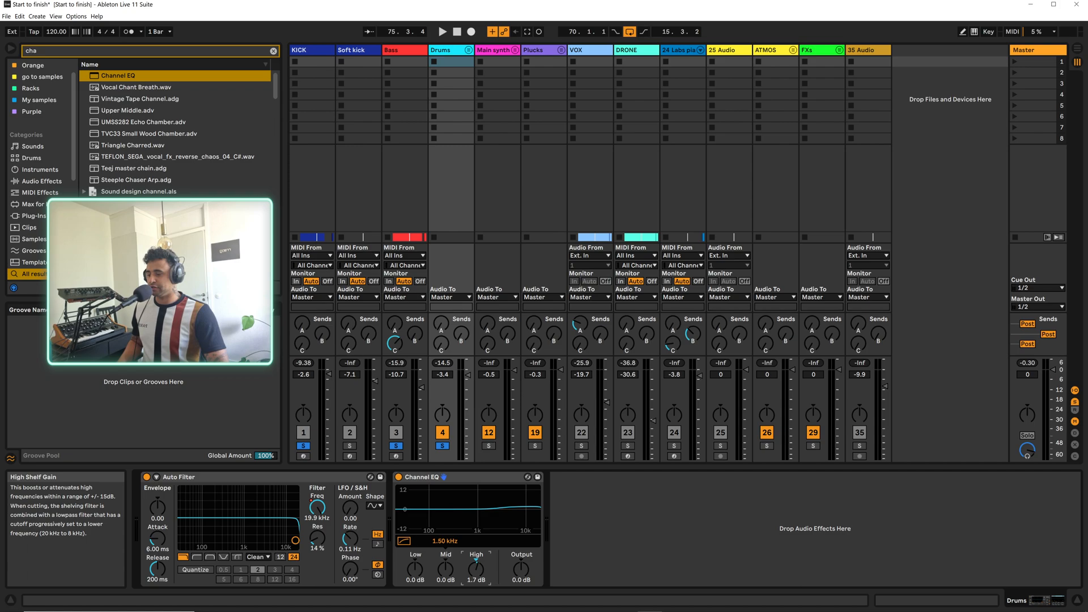
{"action": "key", "text": "space"}
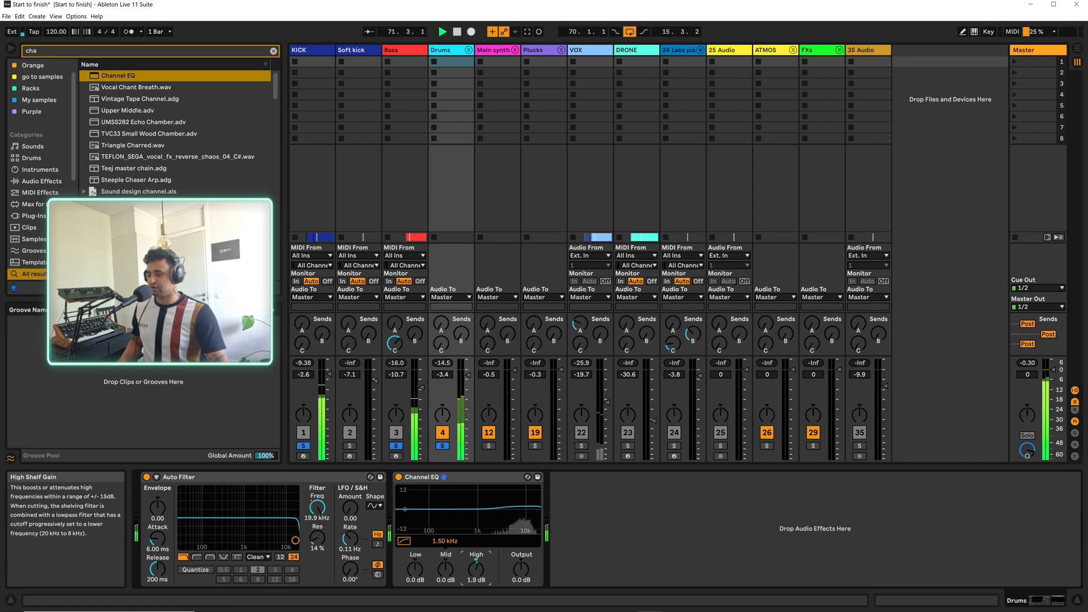
{"action": "left_click_drag", "start_coordinate": [476, 569], "coordinate": [476, 572]}
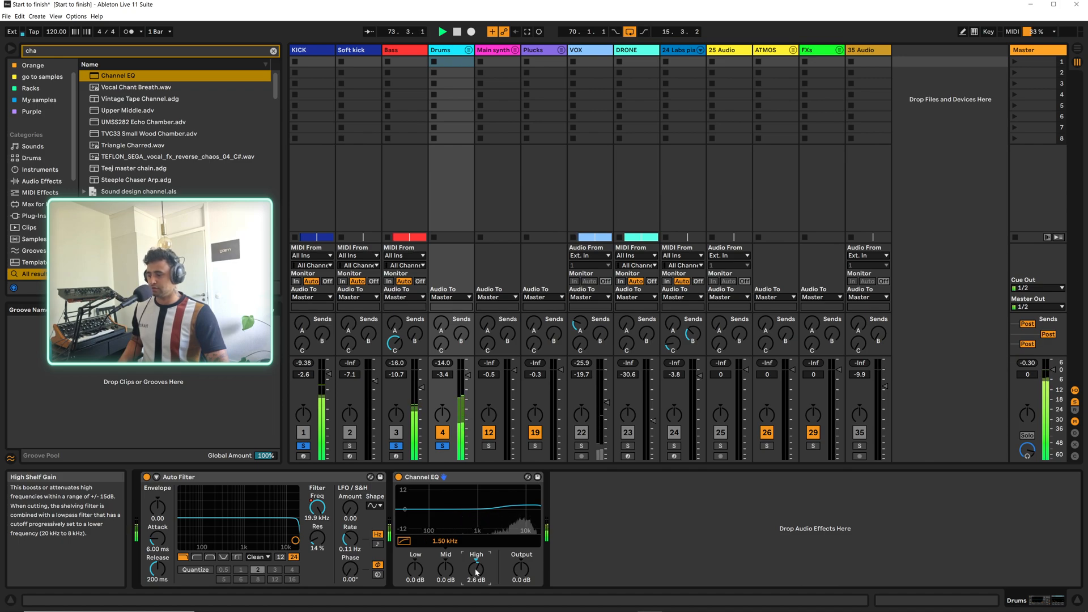
{"action": "left_click_drag", "start_coordinate": [476, 570], "coordinate": [485, 570]}
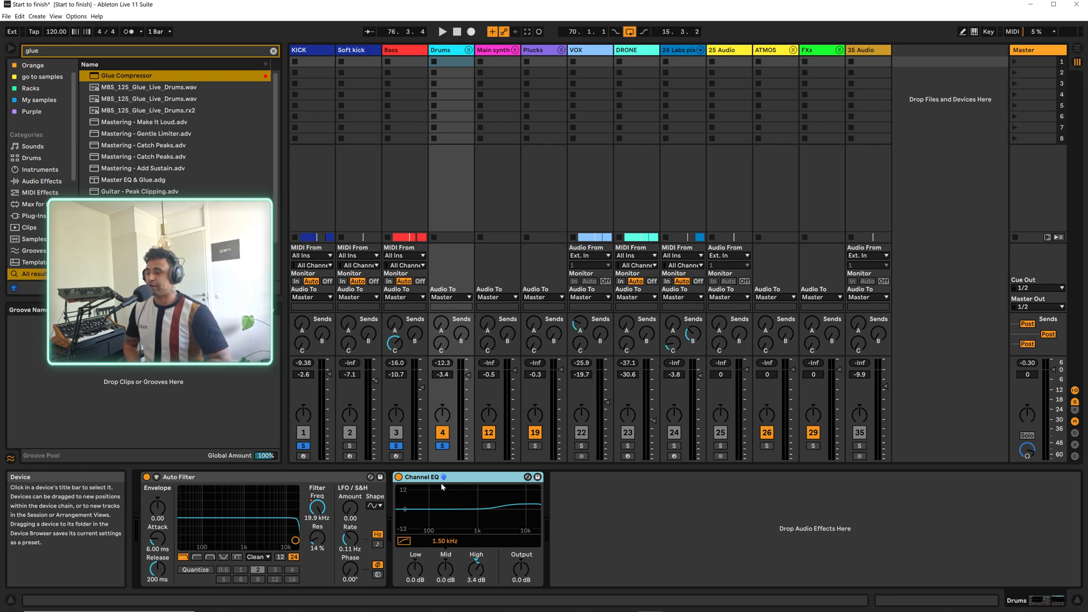
Insert a Glue Compressor between the Drums group's Auto Filter and Channel EQ and set its threshold to -26.3 dB
{"action": "left_click", "coordinate": [135, 77]}
{"action": "left_click_drag", "start_coordinate": [135, 76], "coordinate": [411, 507]}
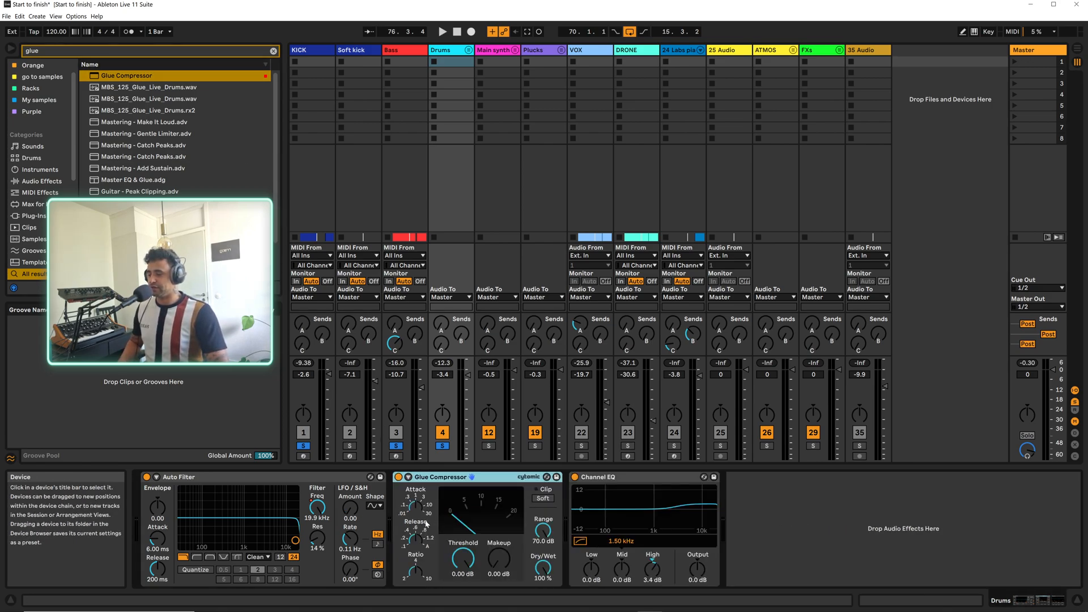
{"action": "key", "text": "space"}
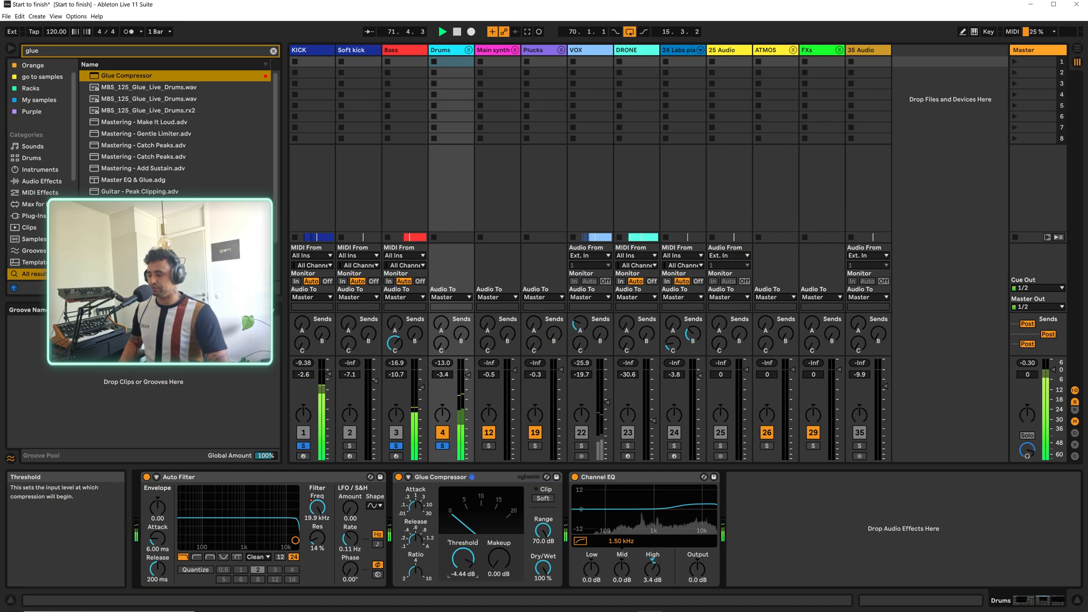
{"action": "left_click_drag", "start_coordinate": [463, 559], "coordinate": [462, 604]}
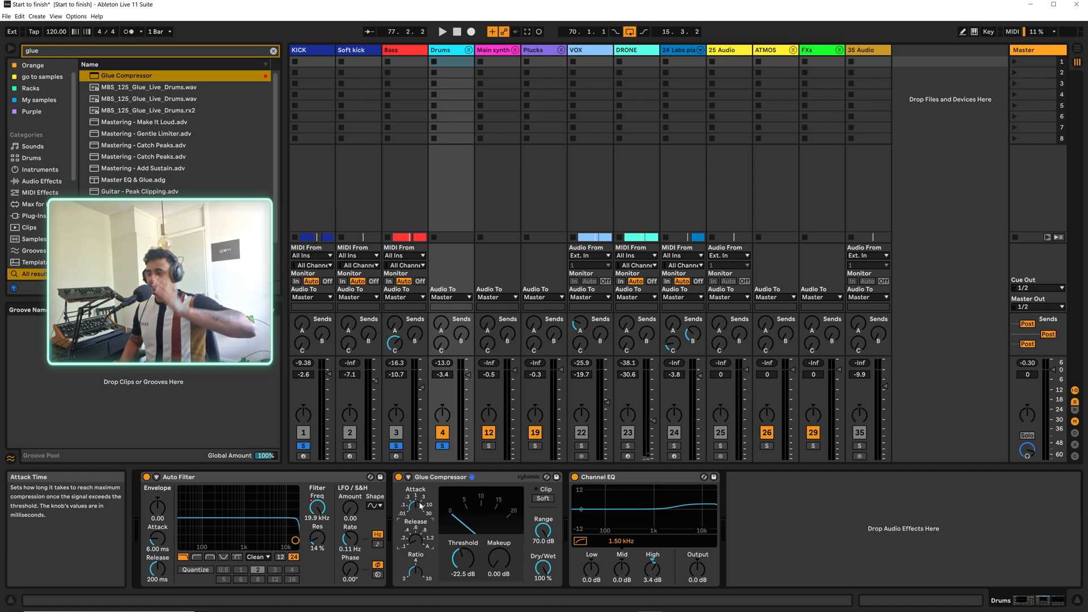
{"action": "left_click_drag", "start_coordinate": [417, 507], "coordinate": [417, 498]}
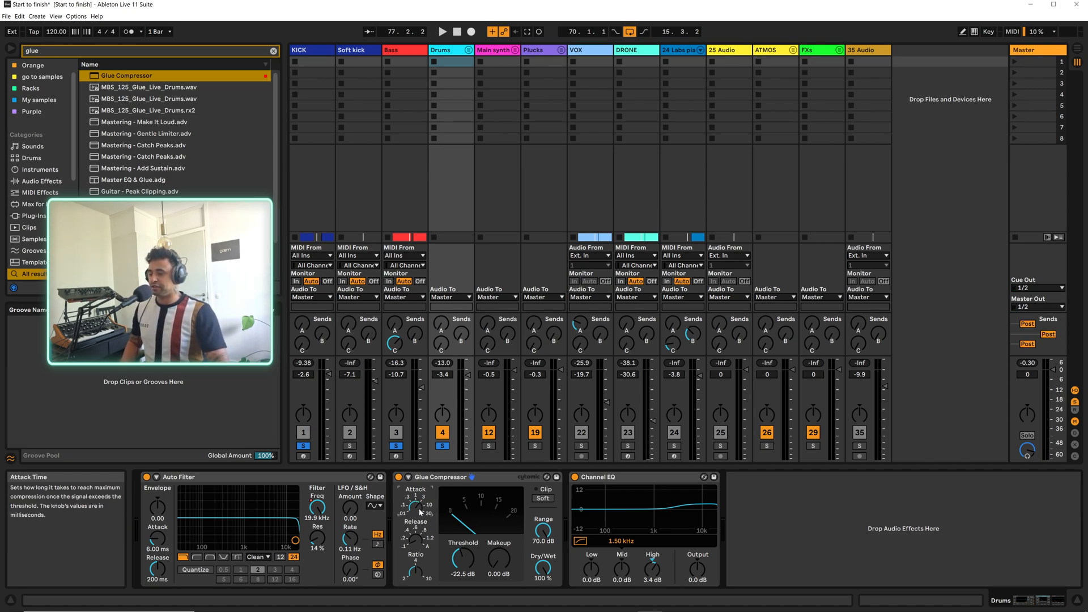
{"action": "key", "text": "space"}
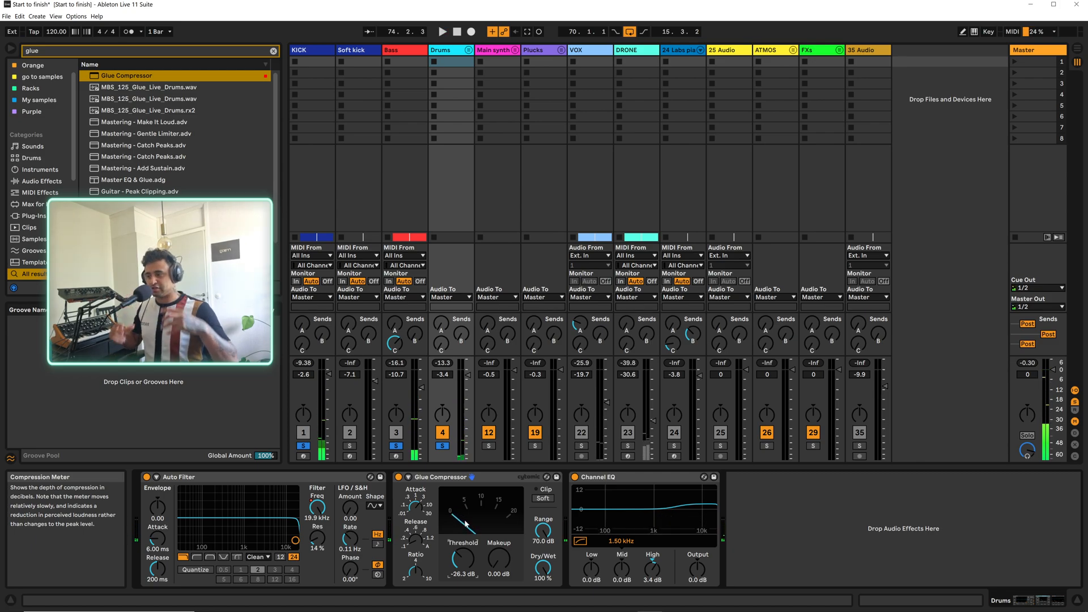
Set the Glue Compressor's makeup to 2.54 dB on the Drums group, comparing playback with the compressor bypassed and active
{"action": "key", "text": "space"}
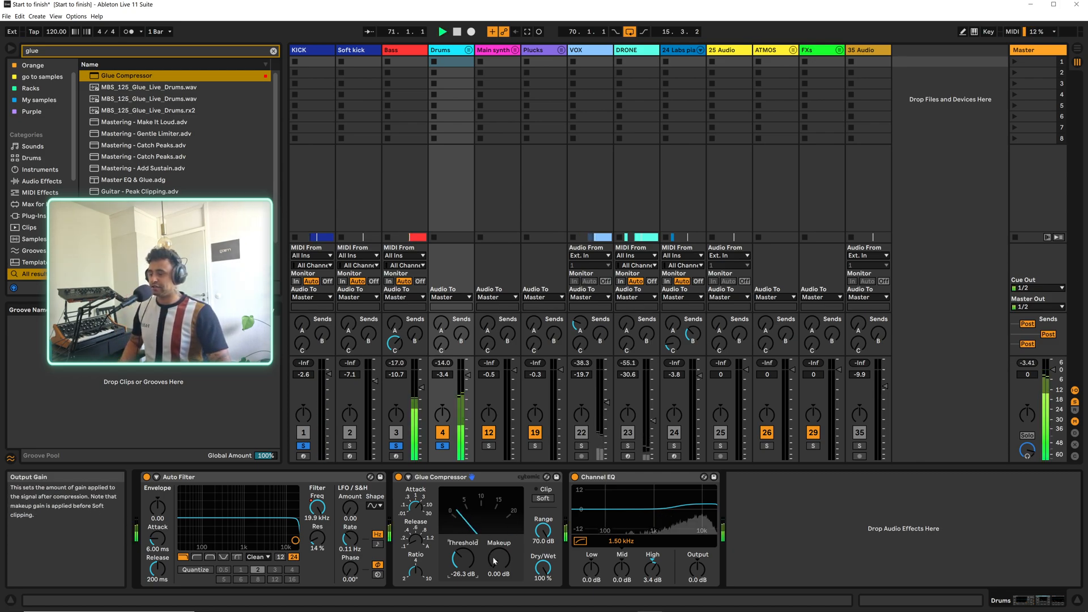
{"action": "left_click_drag", "start_coordinate": [508, 567], "coordinate": [507, 561]}
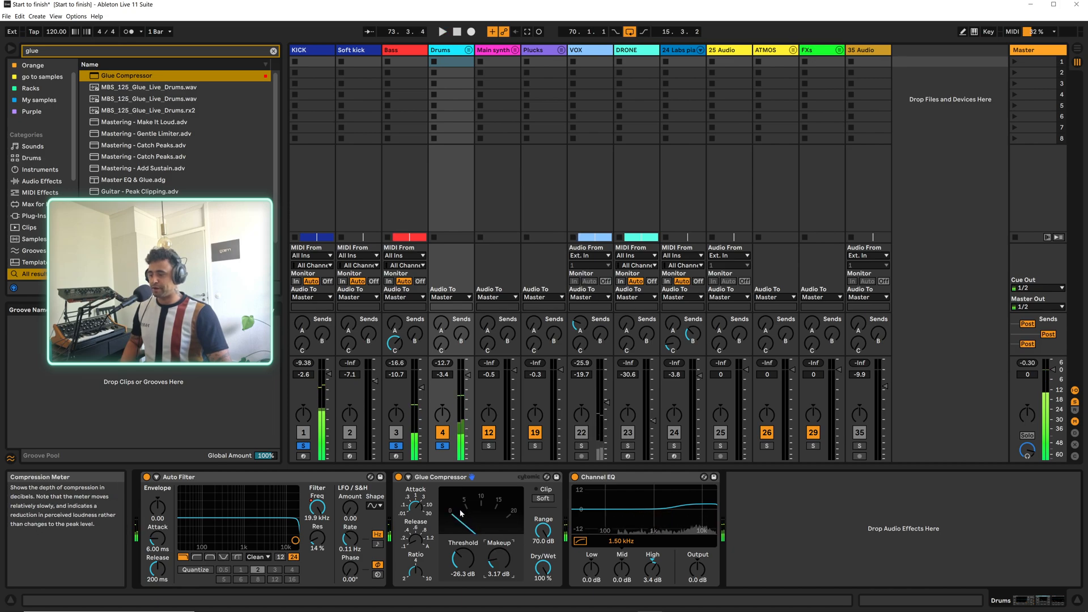
{"action": "key", "text": "space"}
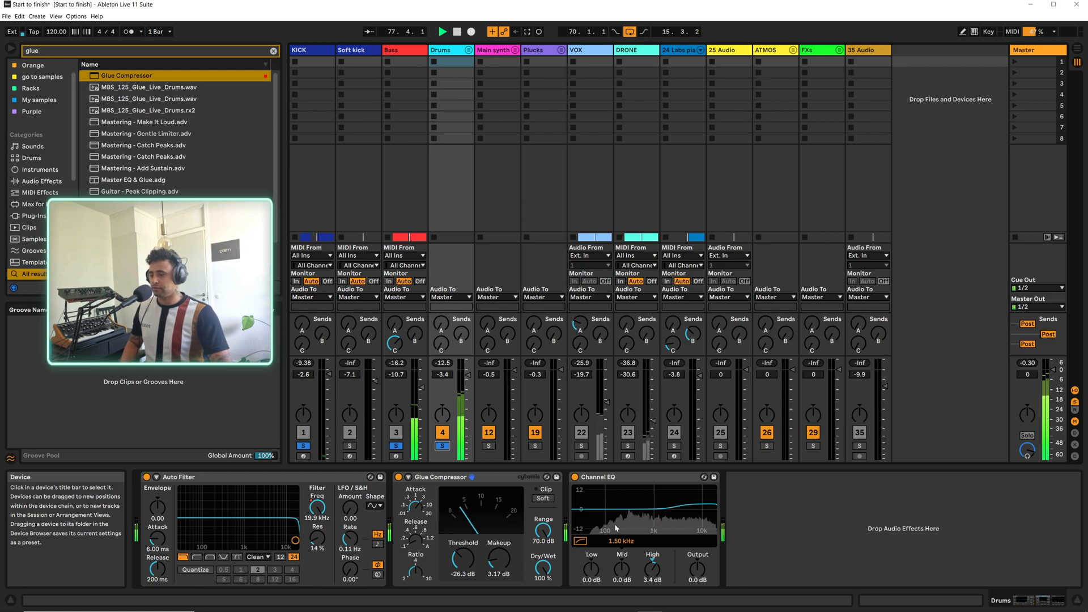
{"action": "left_click", "coordinate": [399, 478]}
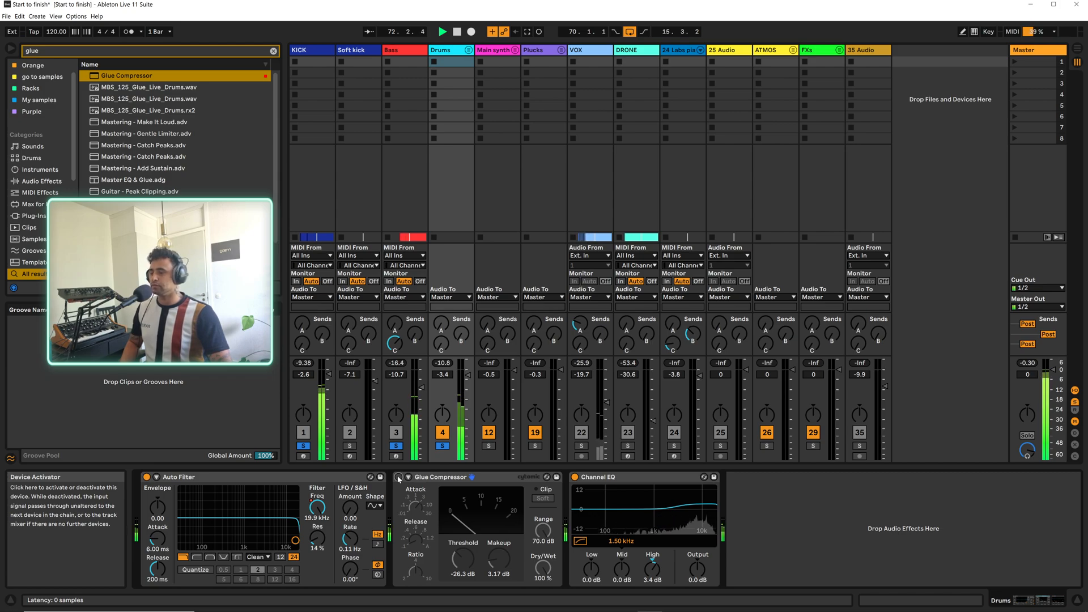
{"action": "left_click", "coordinate": [398, 478]}
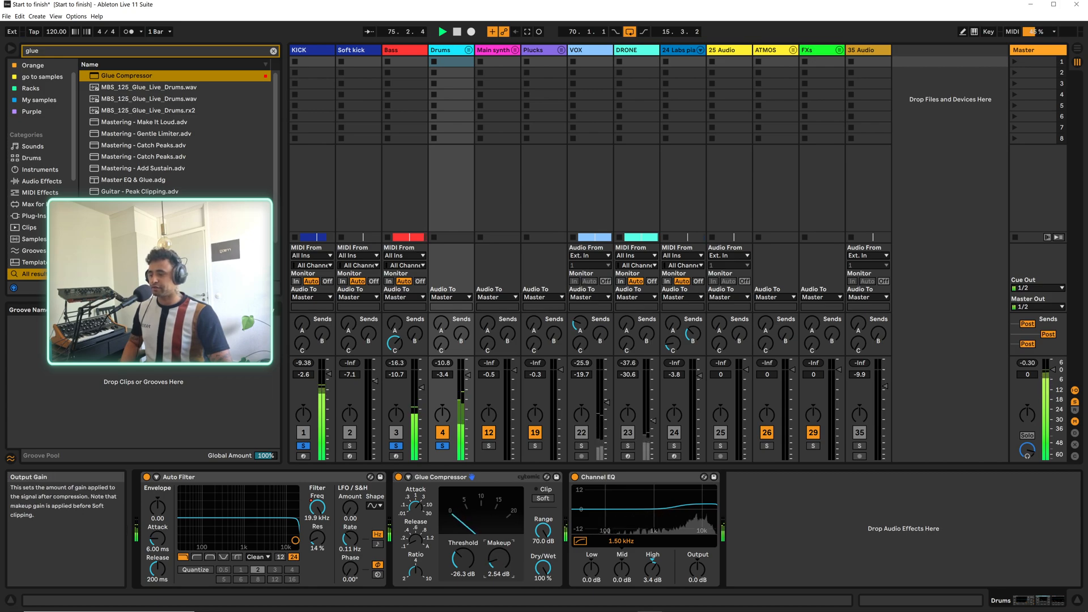
Repeatedly bypass and reactivate the Drums group's Glue Compressor to compare the drop with and without compression
{"action": "left_click", "coordinate": [399, 477]}
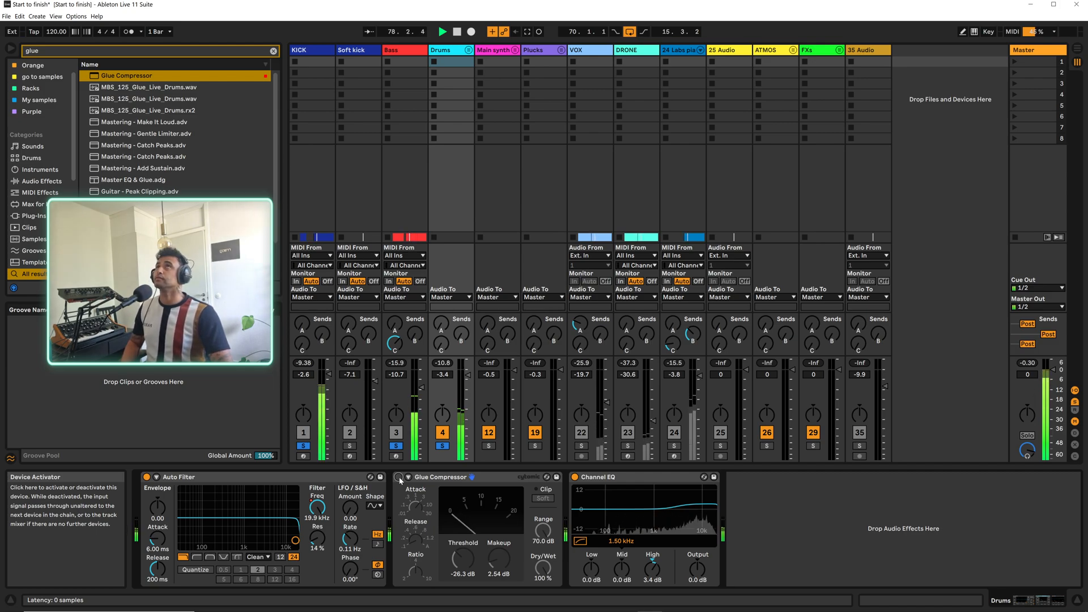
{"action": "left_click", "coordinate": [399, 477]}
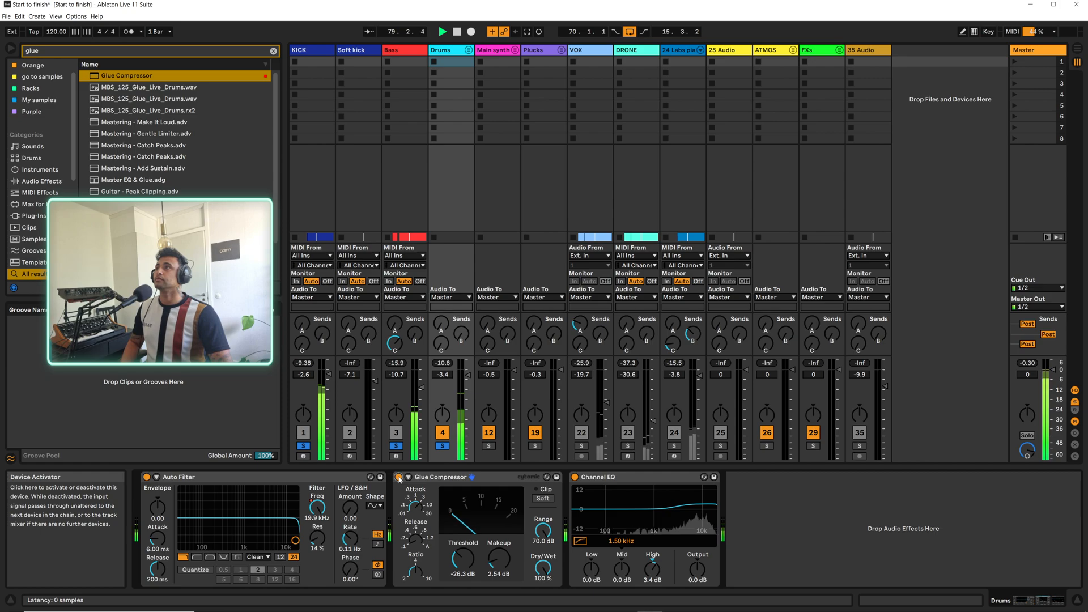
{"action": "left_click", "coordinate": [398, 477]}
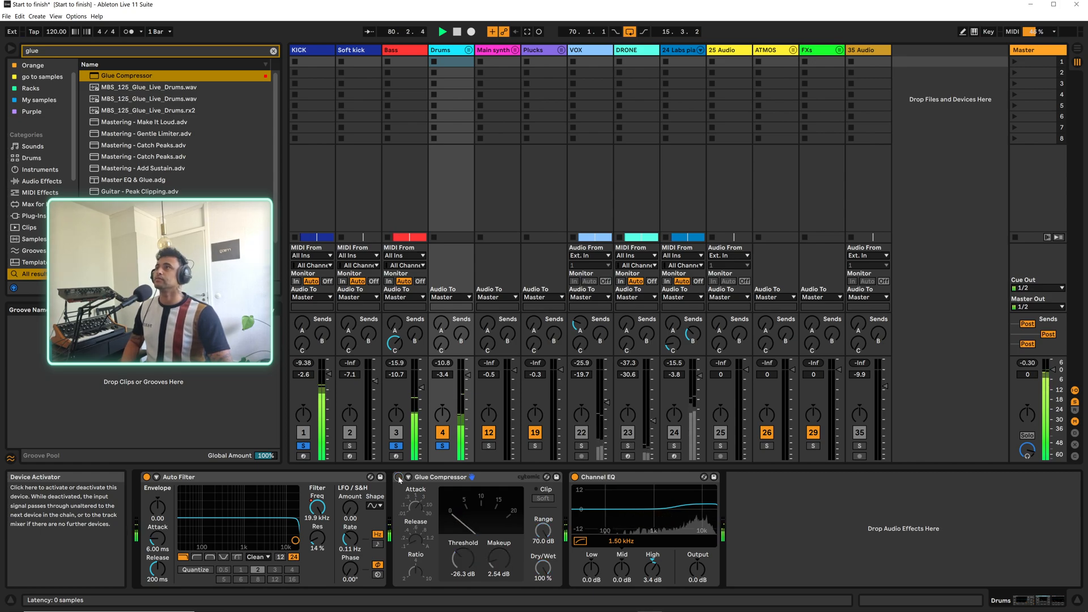
{"action": "left_click", "coordinate": [399, 477]}
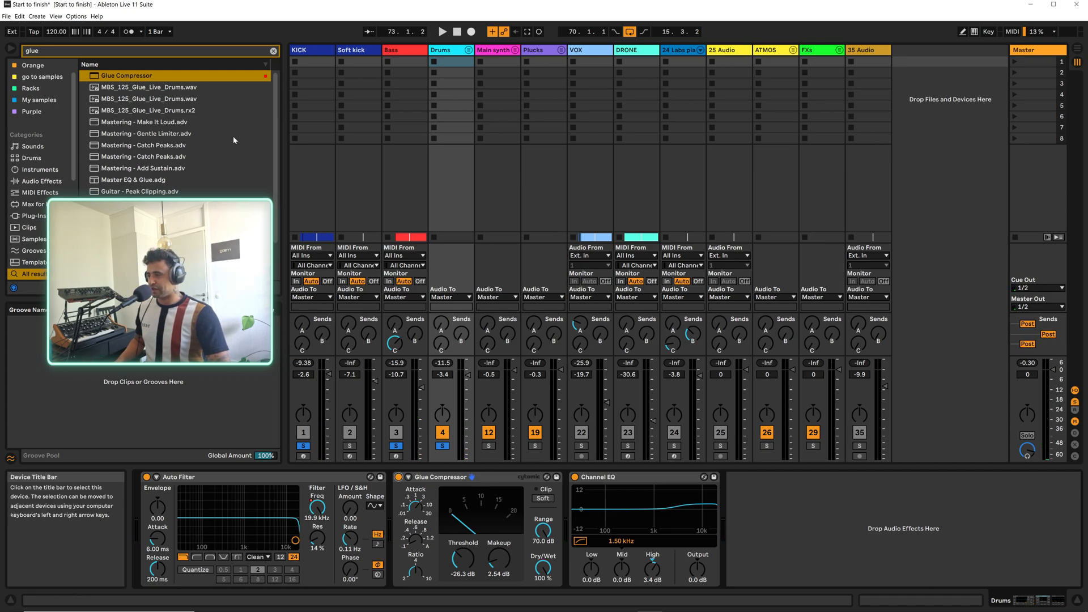
Search the browser for "sat" and insert a Saturator between the Drums group's Glue Compressor and Channel EQ
{"action": "left_click", "coordinate": [274, 51]}
{"action": "type", "text": "sat"}
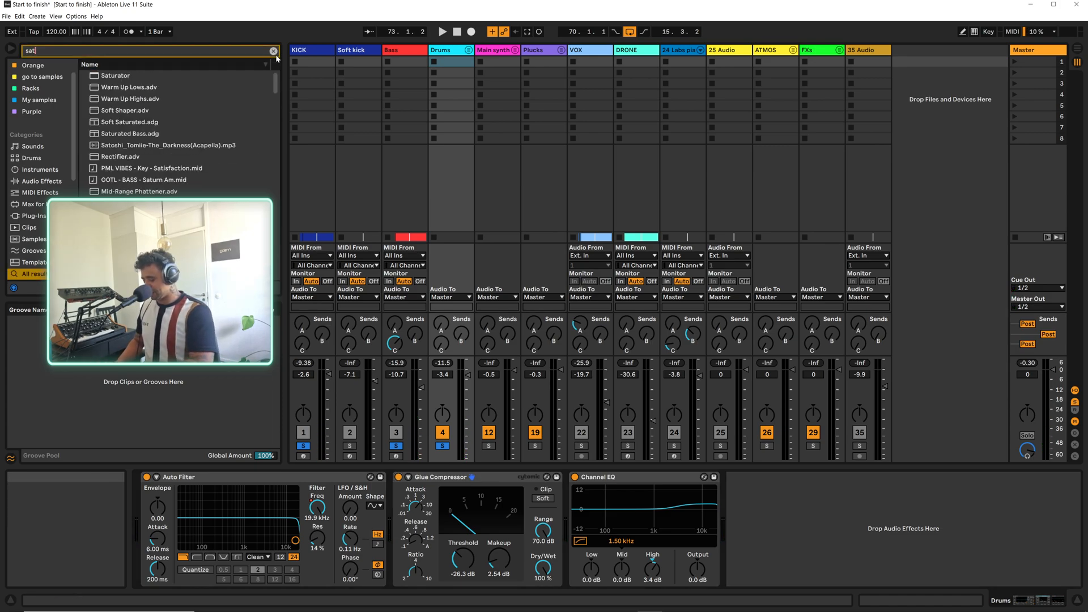
{"action": "left_click", "coordinate": [103, 77]}
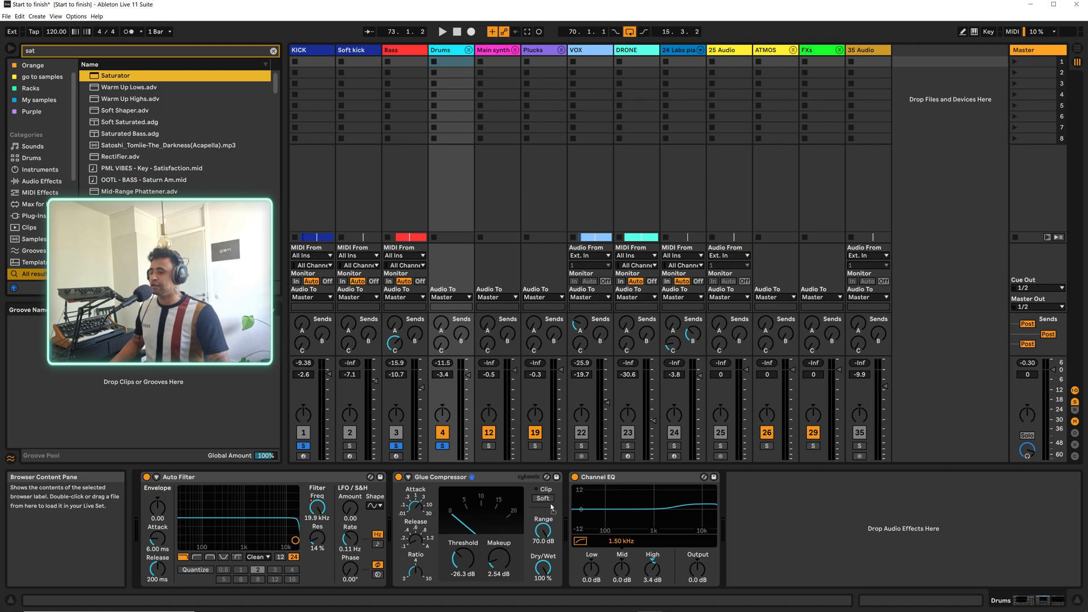
{"action": "left_click_drag", "start_coordinate": [551, 506], "coordinate": [575, 540]}
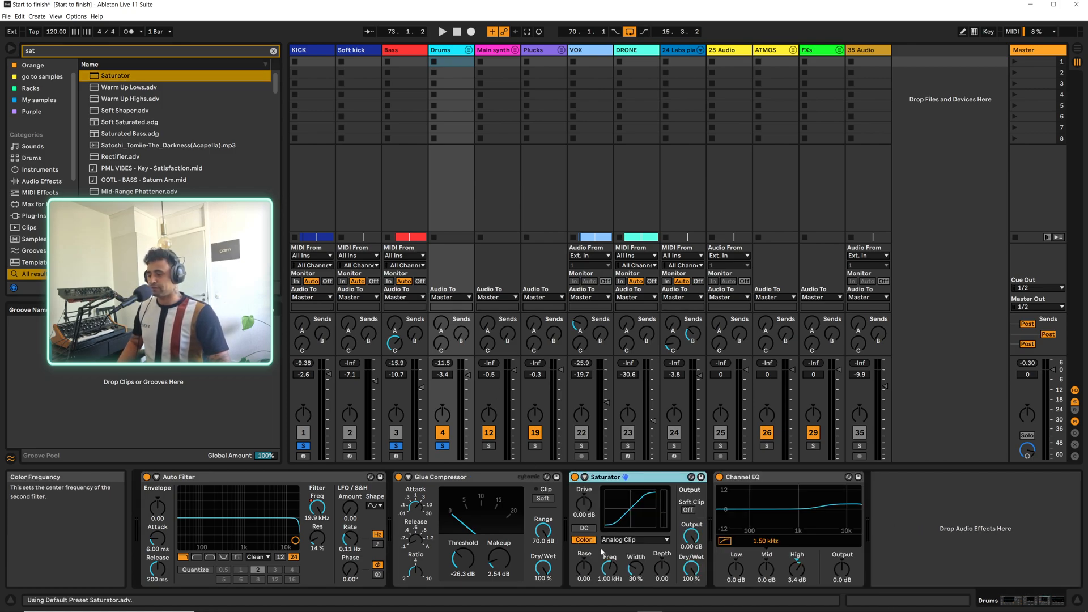
Set the Saturator's drive to 6.29 dB and its dry/wet to 31% while playing the drop
{"action": "left_click_drag", "start_coordinate": [683, 571], "coordinate": [682, 589]}
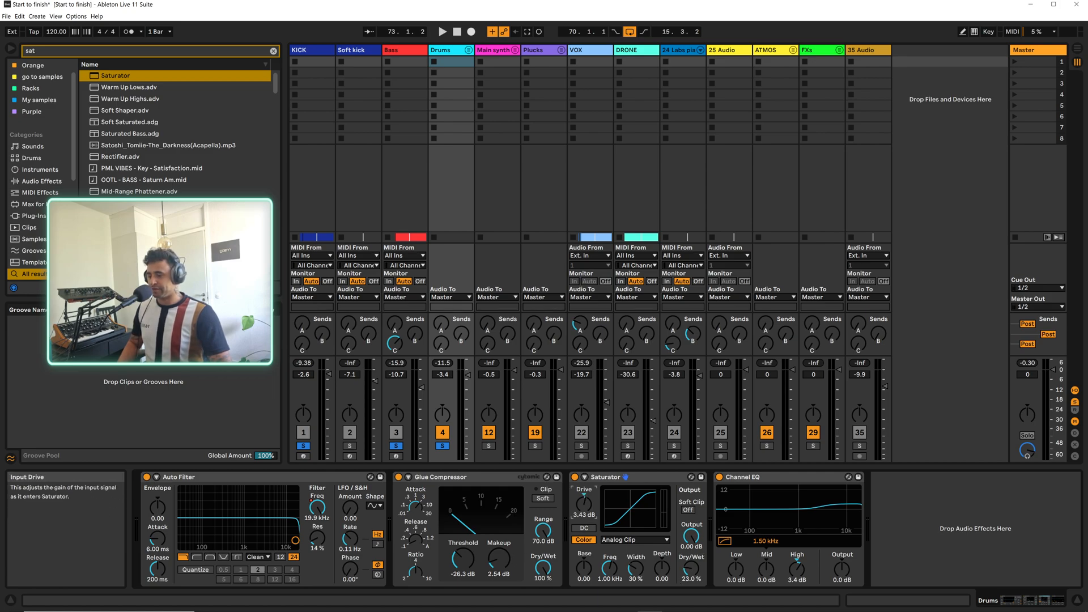
{"action": "key", "text": "space"}
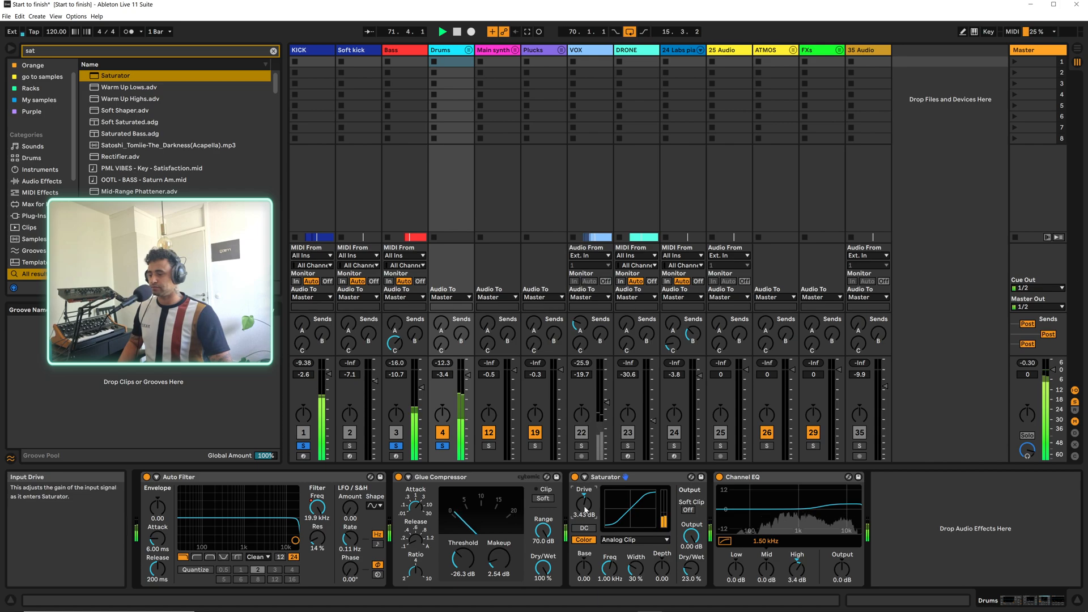
{"action": "left_click_drag", "start_coordinate": [585, 508], "coordinate": [585, 497]}
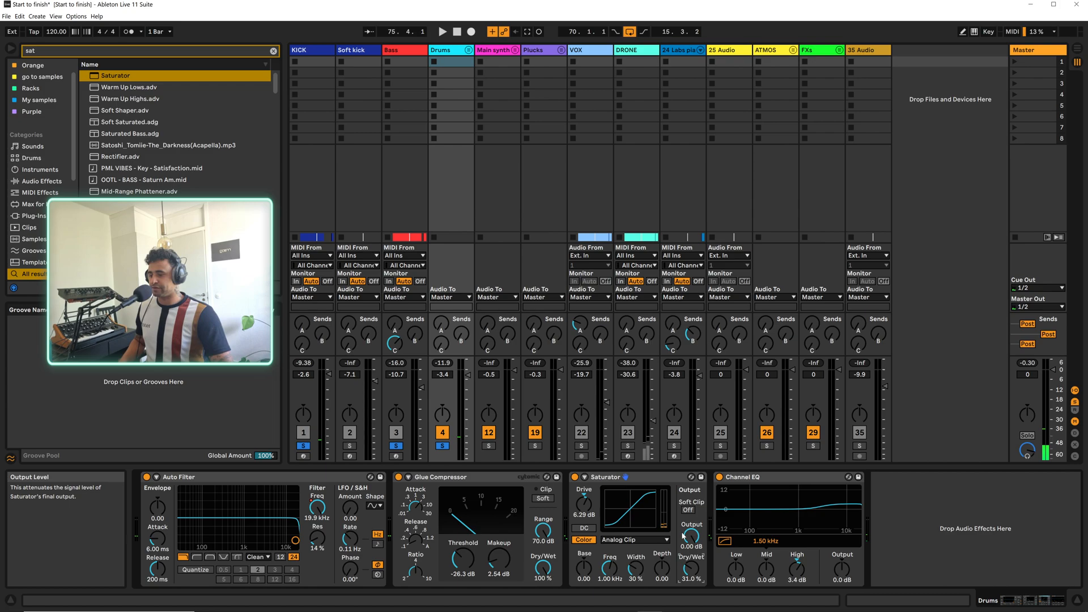
Compare the drop with the Drums group's Saturator bypassed and active, and set the Saturator's output to -2.00 dB
{"action": "key", "text": "space"}
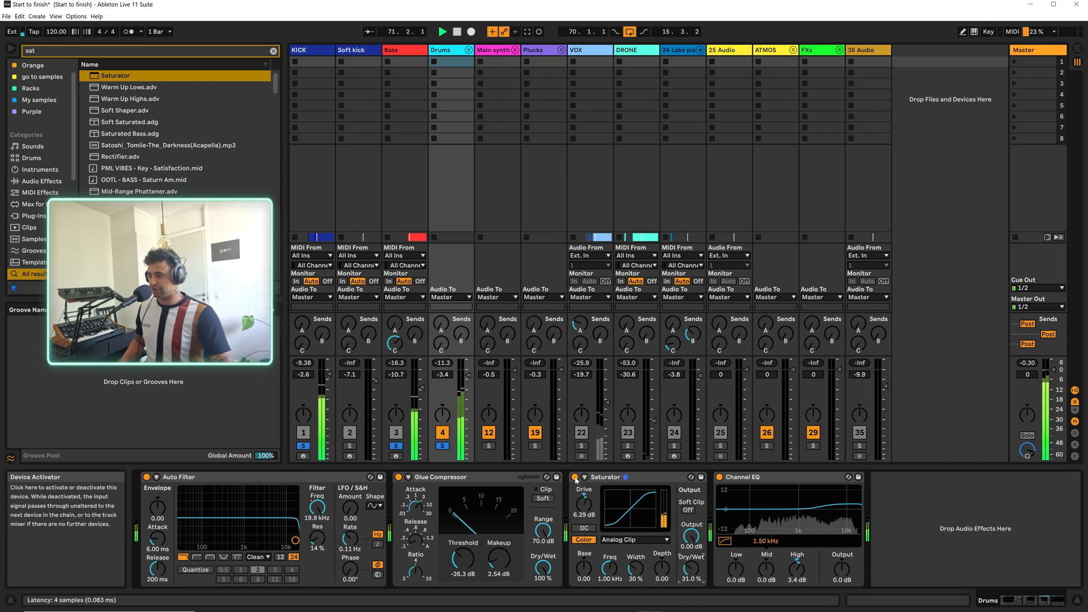
{"action": "left_click", "coordinate": [574, 477]}
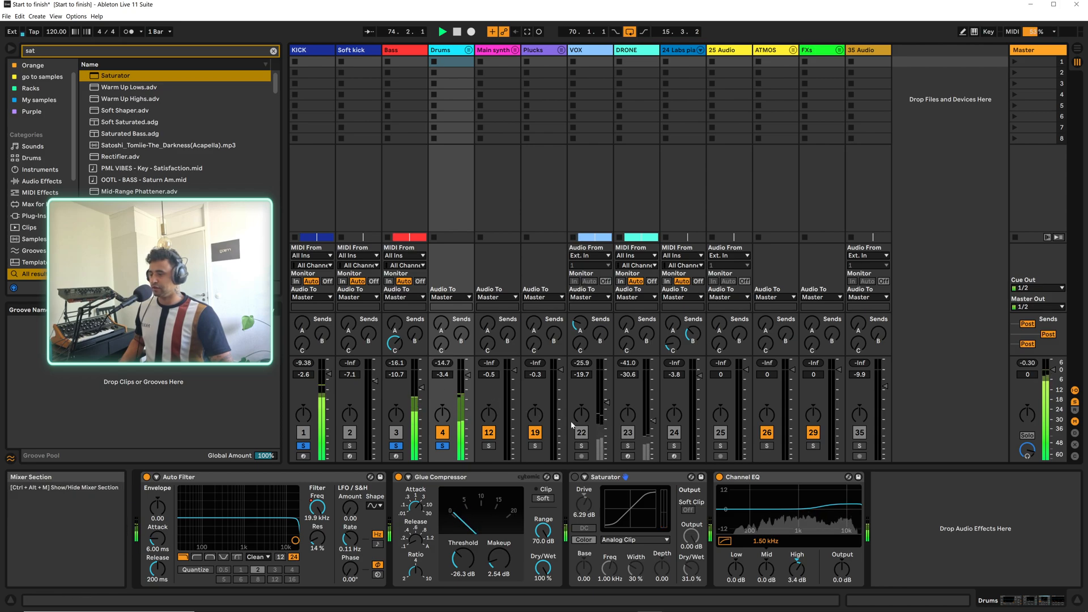
{"action": "key", "text": "space"}
{"action": "key", "text": "space"}
{"action": "left_click", "coordinate": [575, 477]}
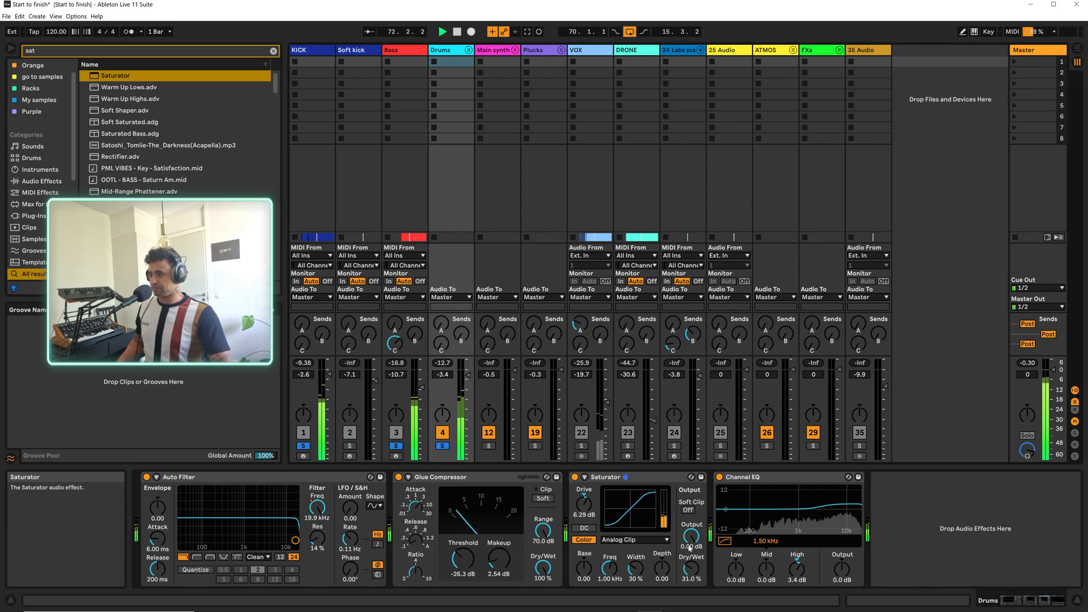
{"action": "left_click_drag", "start_coordinate": [691, 536], "coordinate": [691, 542]}
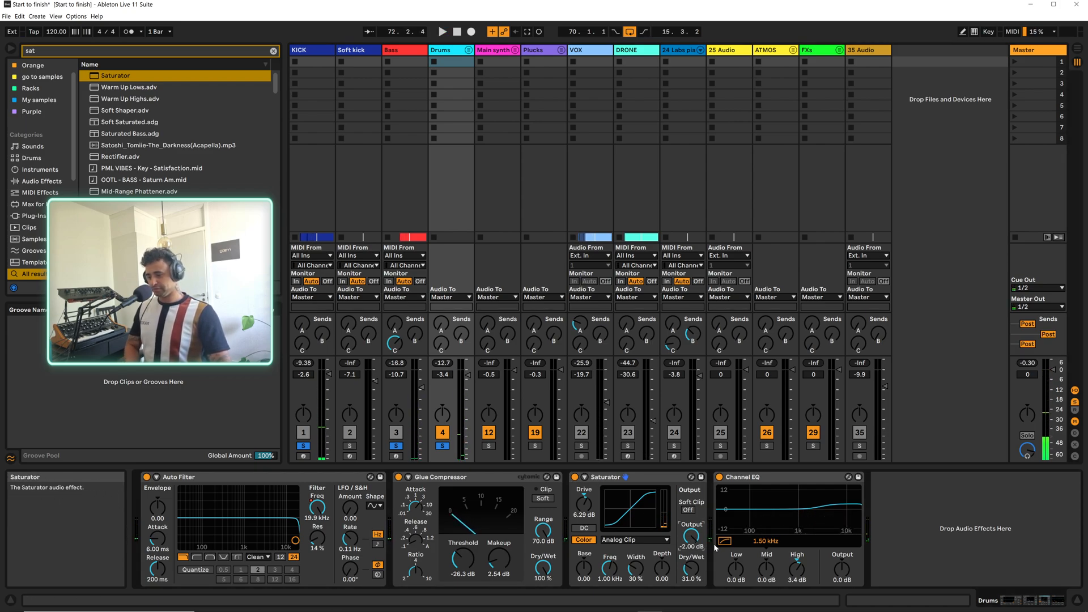
Play the drop while bypassing and reactivating the Drums group's Saturator to compare the level-matched saturation
{"action": "key", "text": "space"}
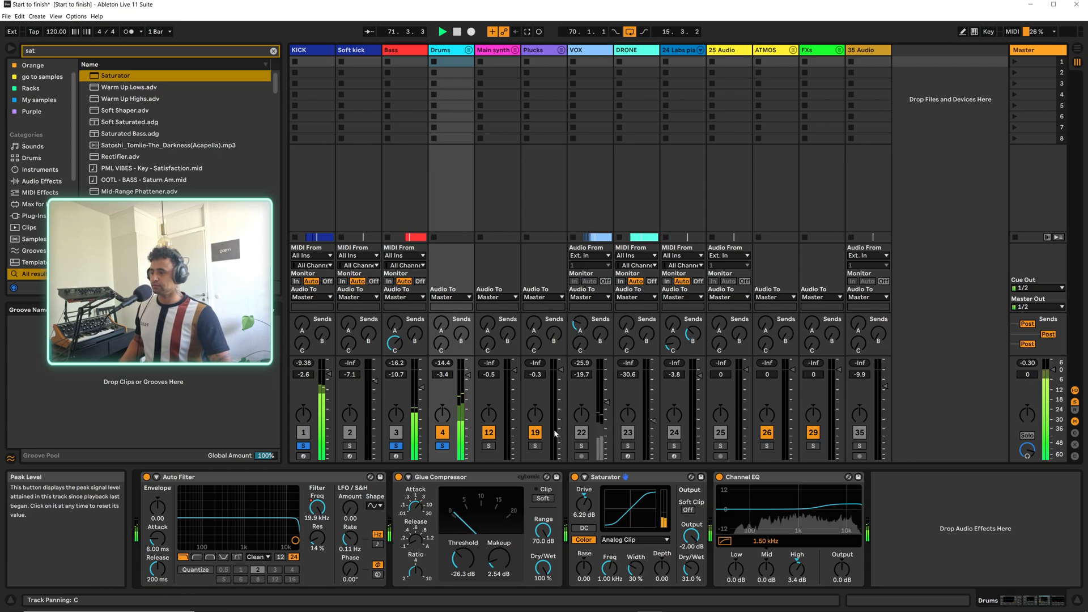
{"action": "left_click", "coordinate": [575, 477]}
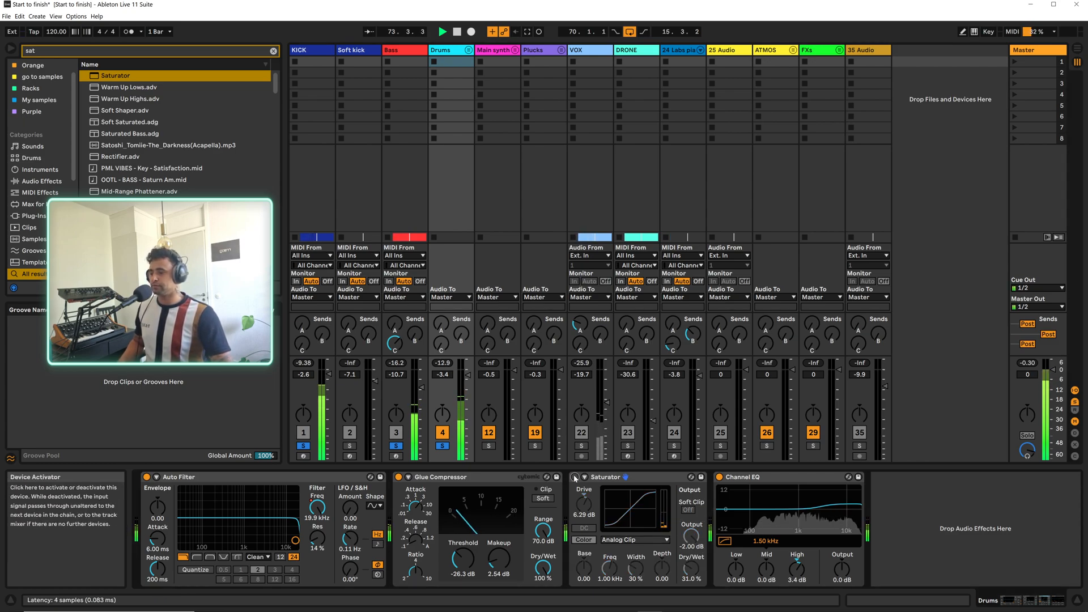
{"action": "left_click", "coordinate": [575, 477]}
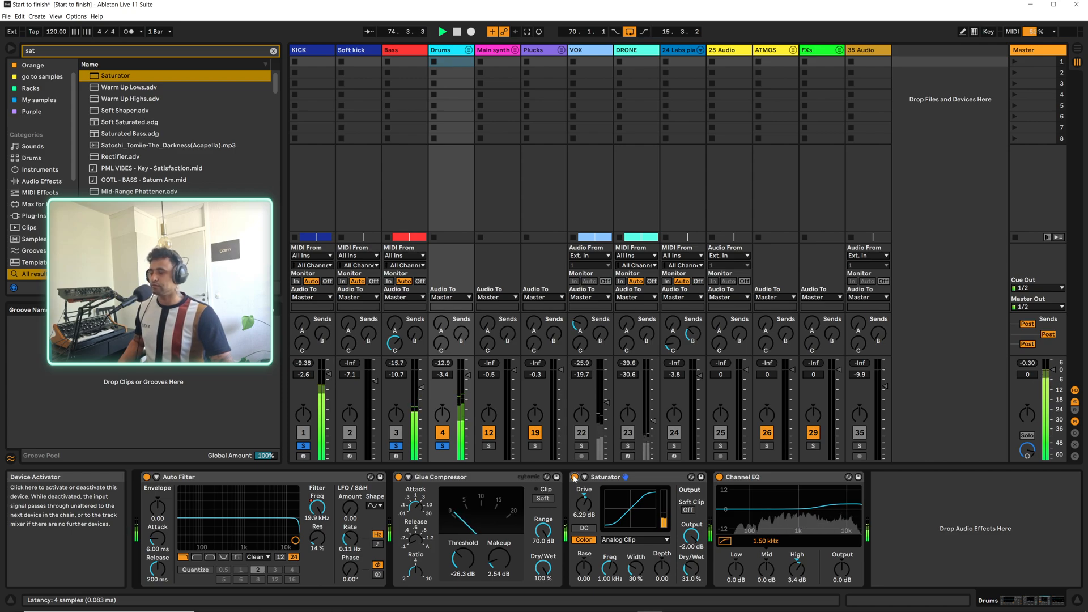
{"action": "left_click", "coordinate": [575, 477]}
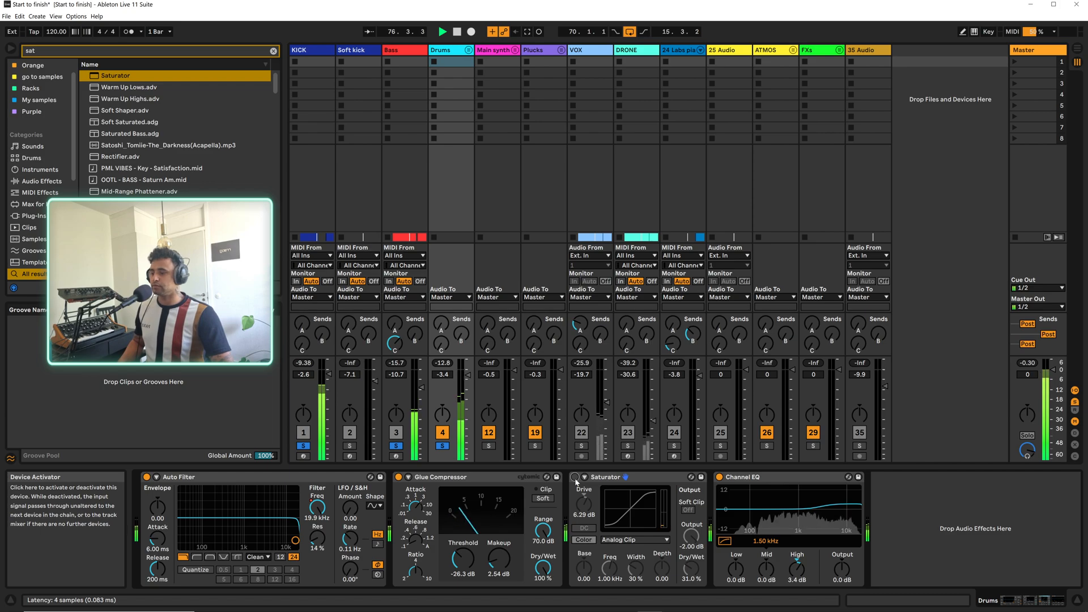
{"action": "left_click", "coordinate": [575, 477]}
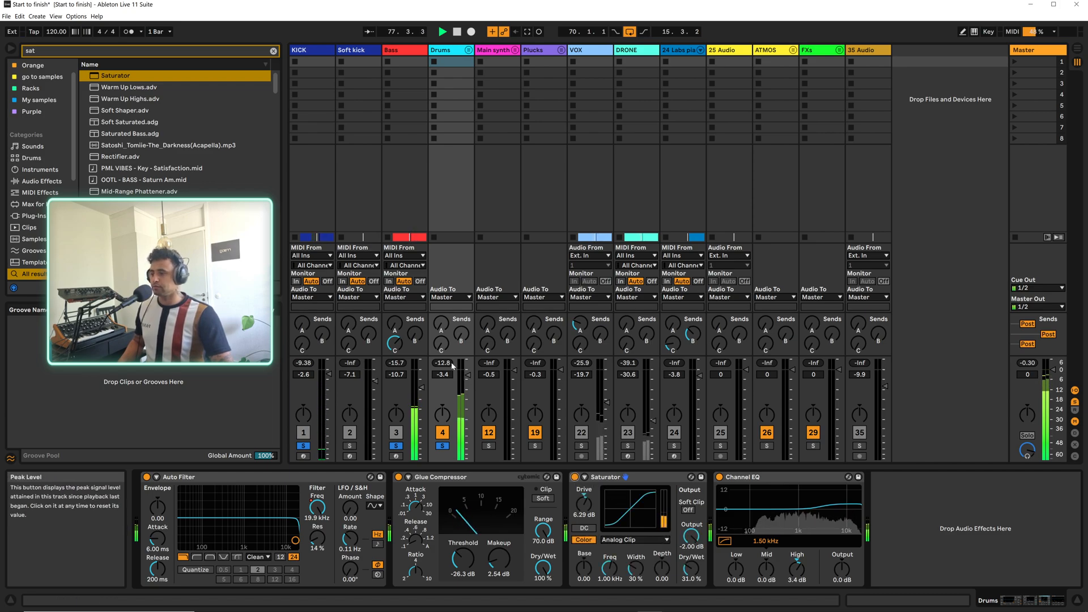
{"action": "key", "text": "space"}
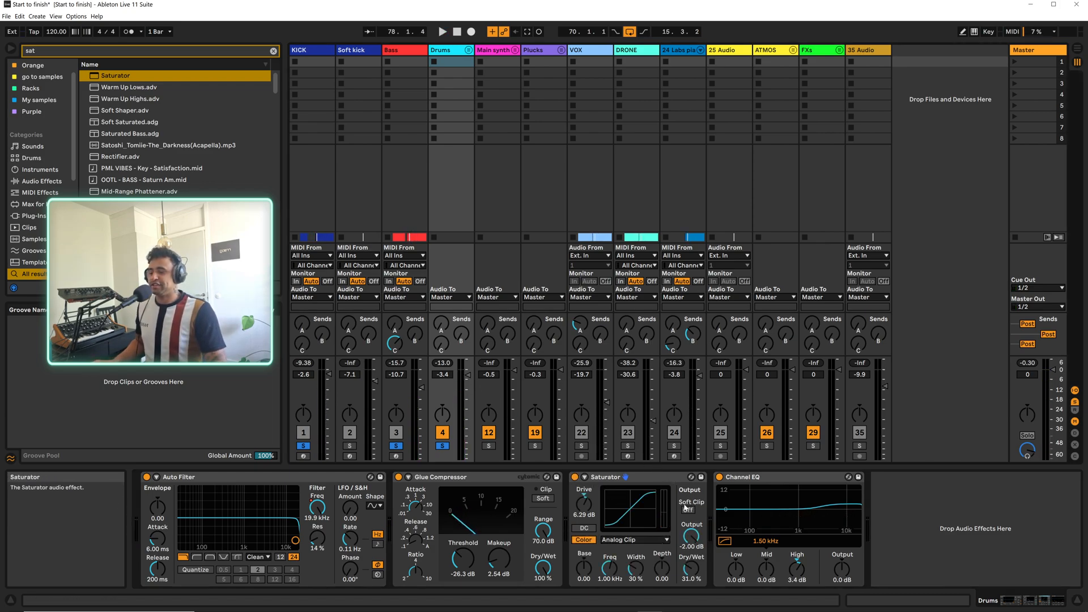
Group the Drums group's Glue Compressor, Saturator and Channel EQ into one Audio Effect Rack
{"action": "left_click", "coordinate": [459, 477]}
{"action": "left_click", "coordinate": [758, 477], "text": "shift"}
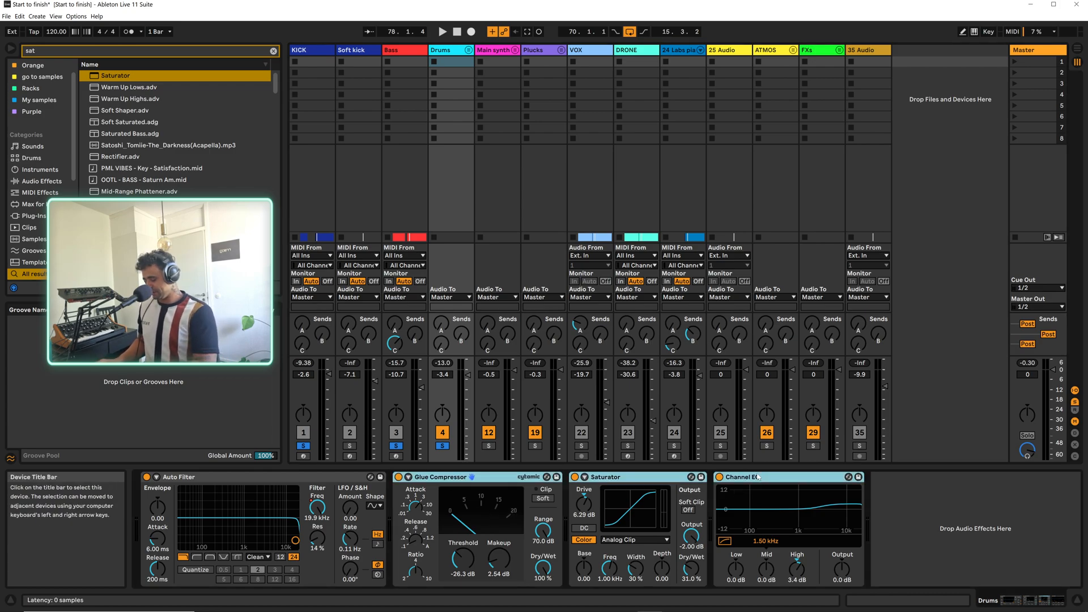
{"action": "key", "text": "ctrl+g"}
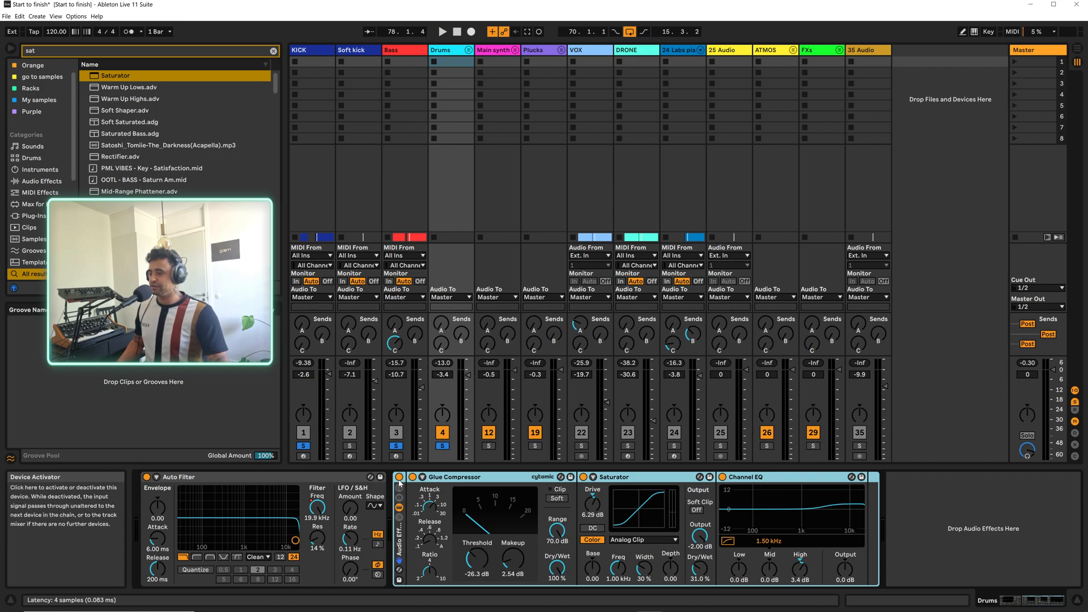
Play the drop with the Drums group's effect rack active and bypassed to compare peak levels, leaving the rack active
{"action": "key", "text": "space"}
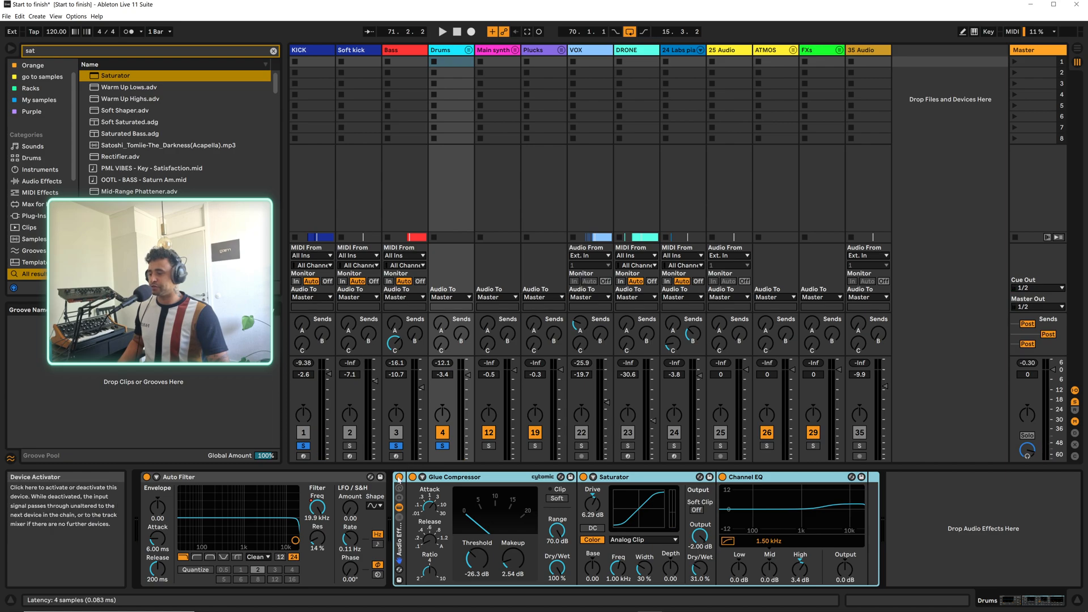
{"action": "left_click", "coordinate": [398, 477]}
{"action": "key", "text": "space"}
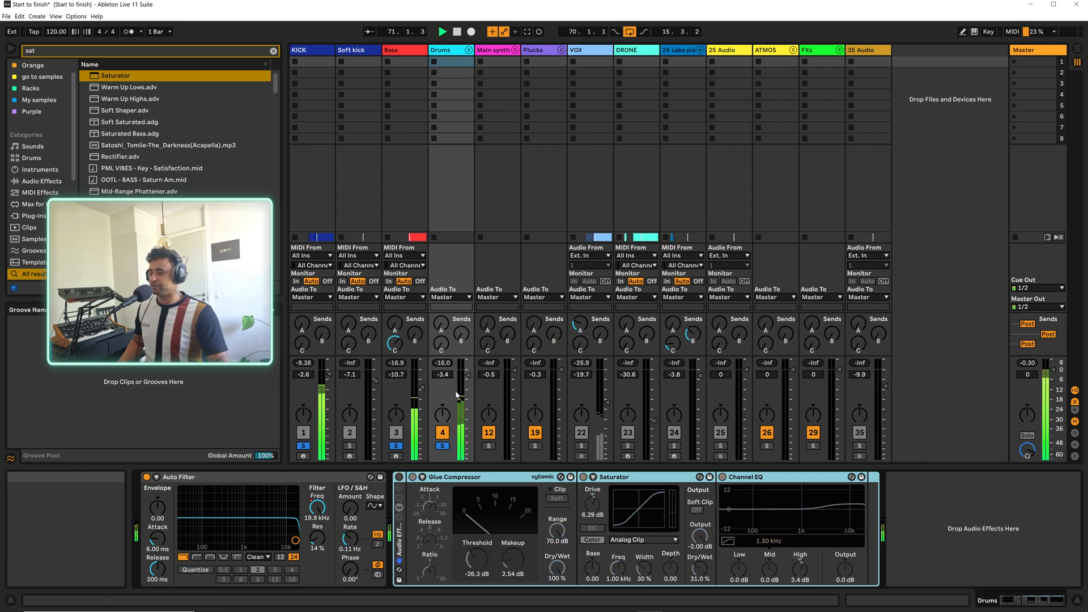
{"action": "left_click", "coordinate": [449, 363]}
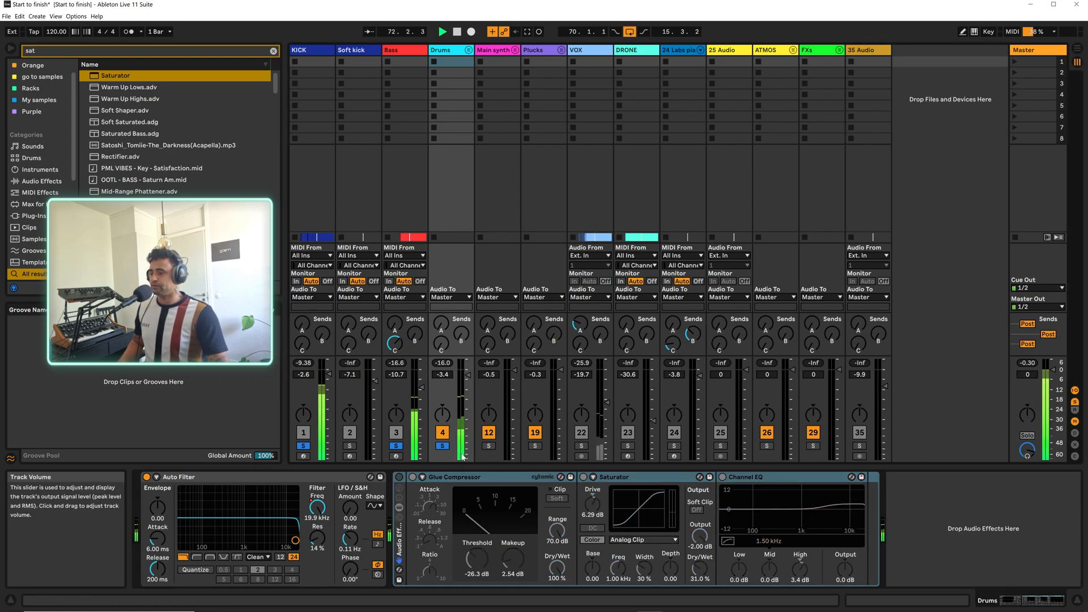
{"action": "key", "text": "space"}
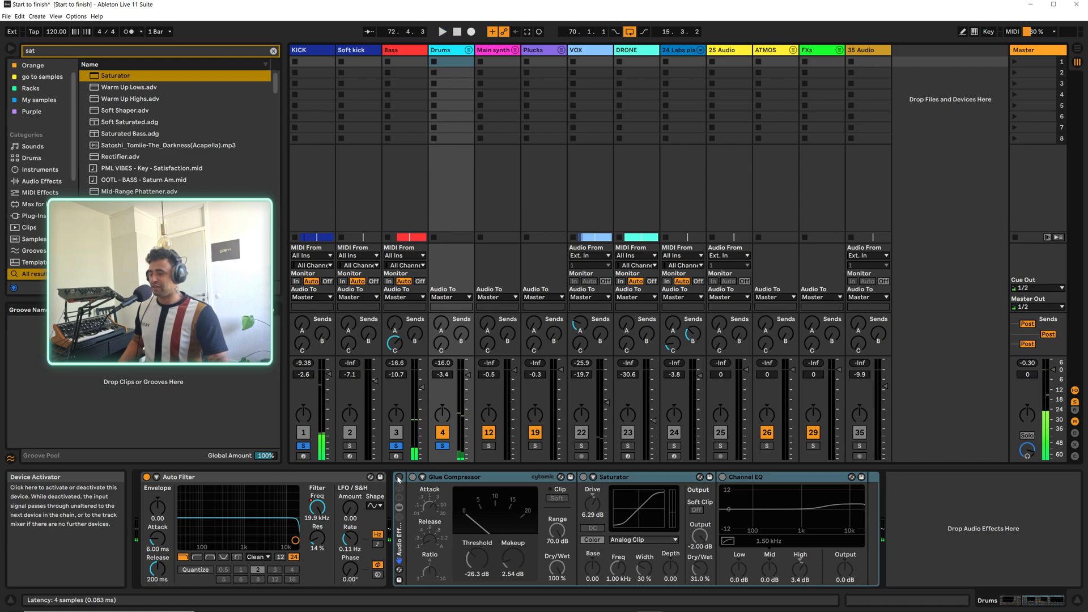
{"action": "left_click", "coordinate": [399, 477]}
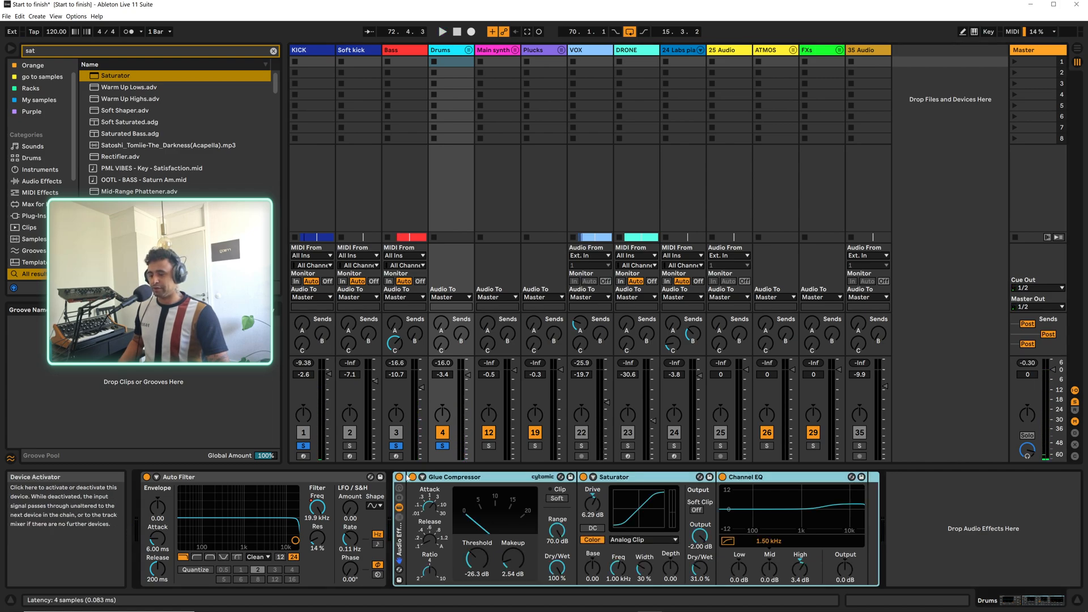
Lower the Channel EQ's output in the Drums rack to -3.0 dB and recheck the group's peak level during playback
{"action": "key", "text": "space"}
{"action": "left_click", "coordinate": [845, 569]}
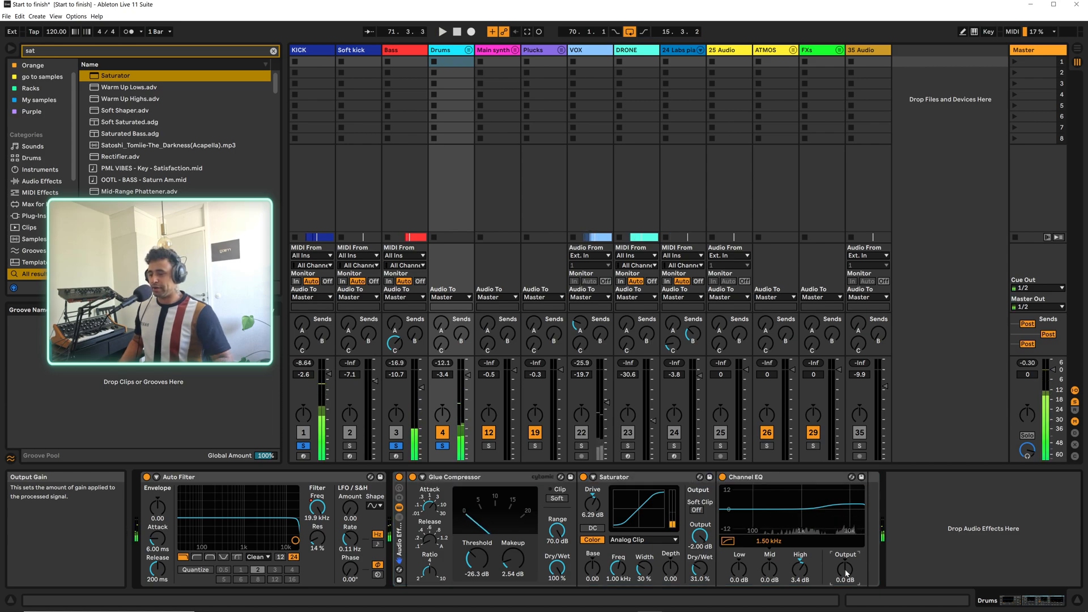
{"action": "type", "text": "-2"}
{"action": "key", "text": "Return"}
{"action": "key", "text": "space"}
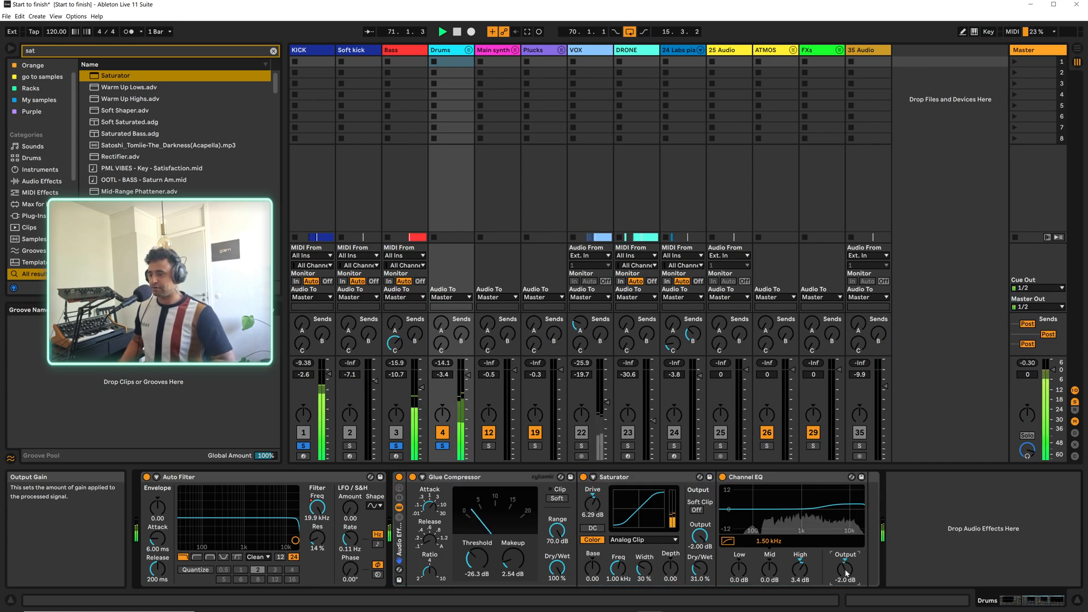
{"action": "key", "text": "Down"}
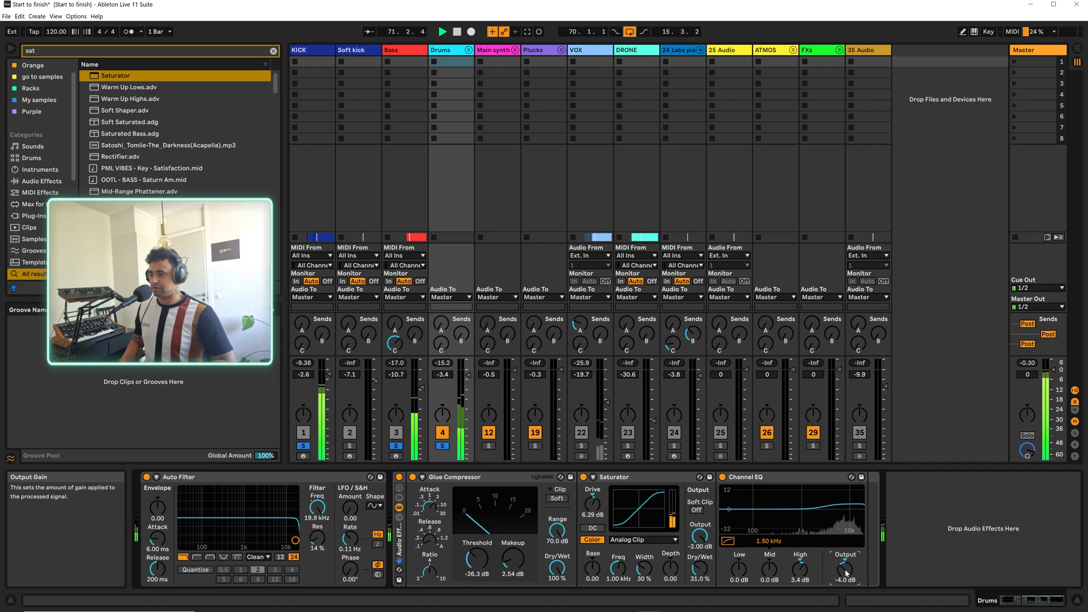
{"action": "key", "text": "Down"}
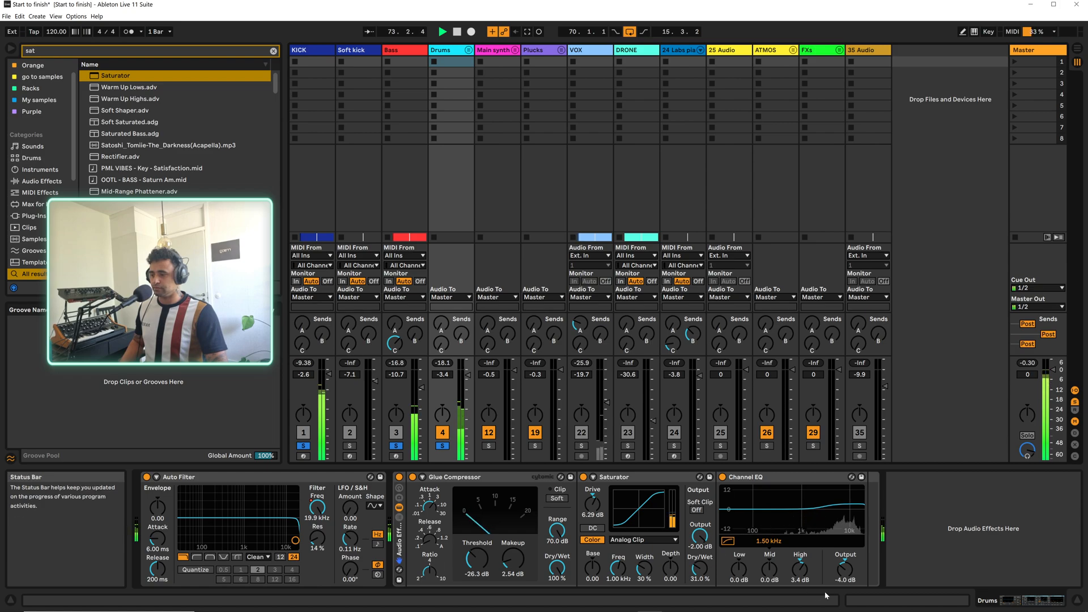
{"action": "left_click", "coordinate": [835, 567]}
{"action": "key", "text": "Up"}
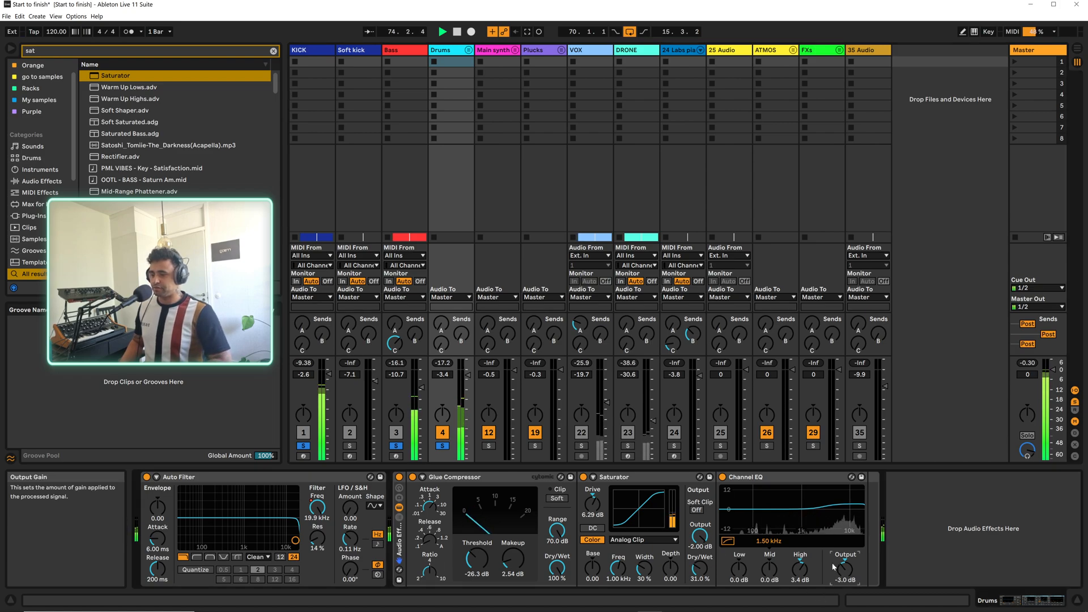
{"action": "left_click", "coordinate": [443, 363]}
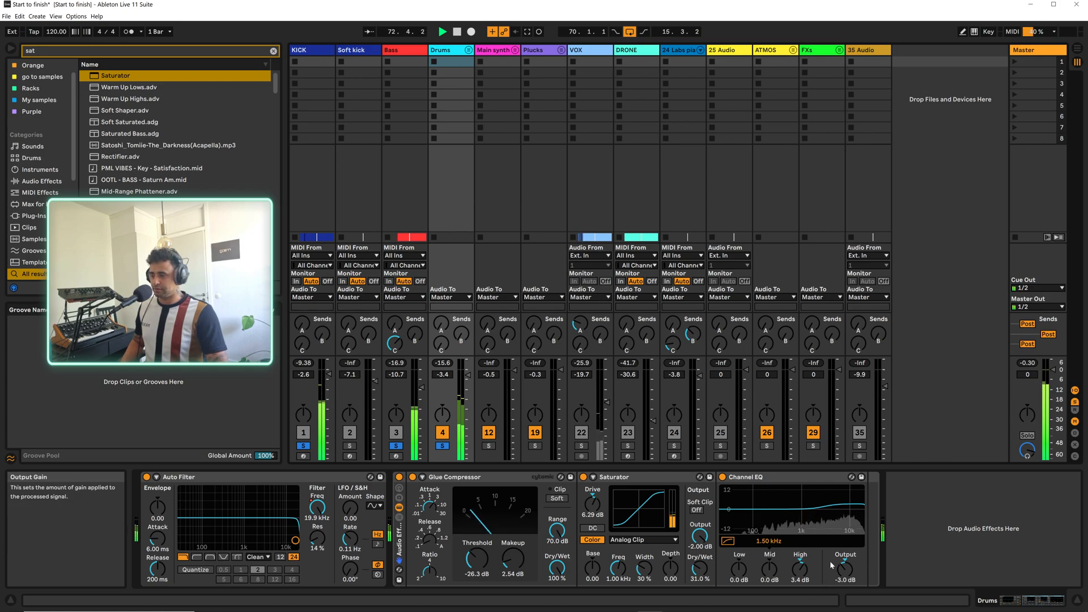
Raise the makeup of the Glue Compressor in the Drums rack to 2.86 dB and play the drop
{"action": "key", "text": "space"}
{"action": "left_click", "coordinate": [847, 577]}
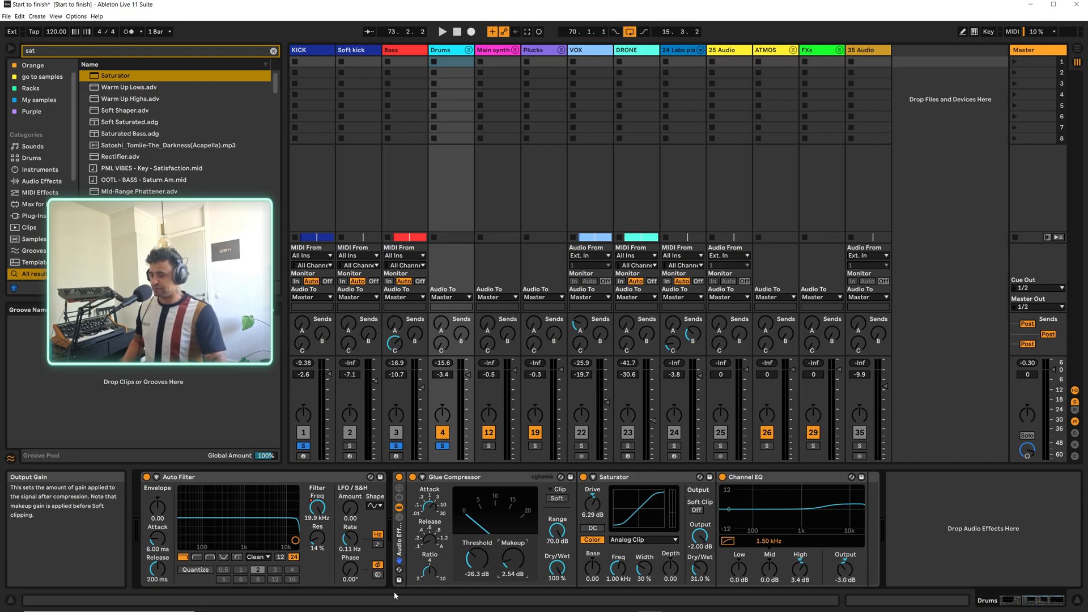
{"action": "key", "text": "space"}
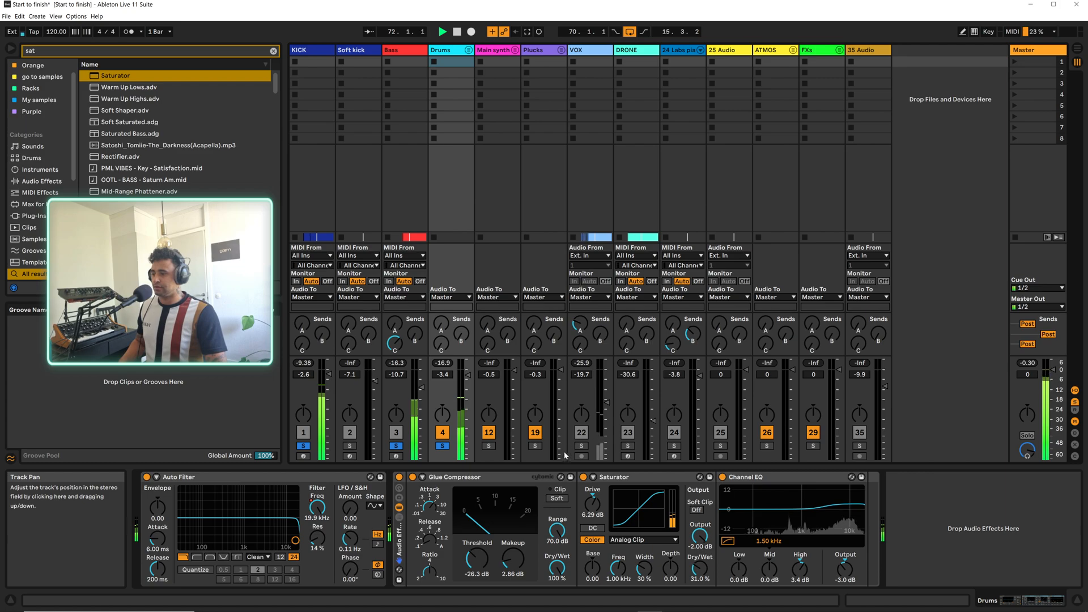
Repeatedly bypass and reactivate the whole Drums effect rack during playback to compare the processed and unprocessed drums
{"action": "left_click", "coordinate": [399, 476]}
{"action": "key", "text": "space"}
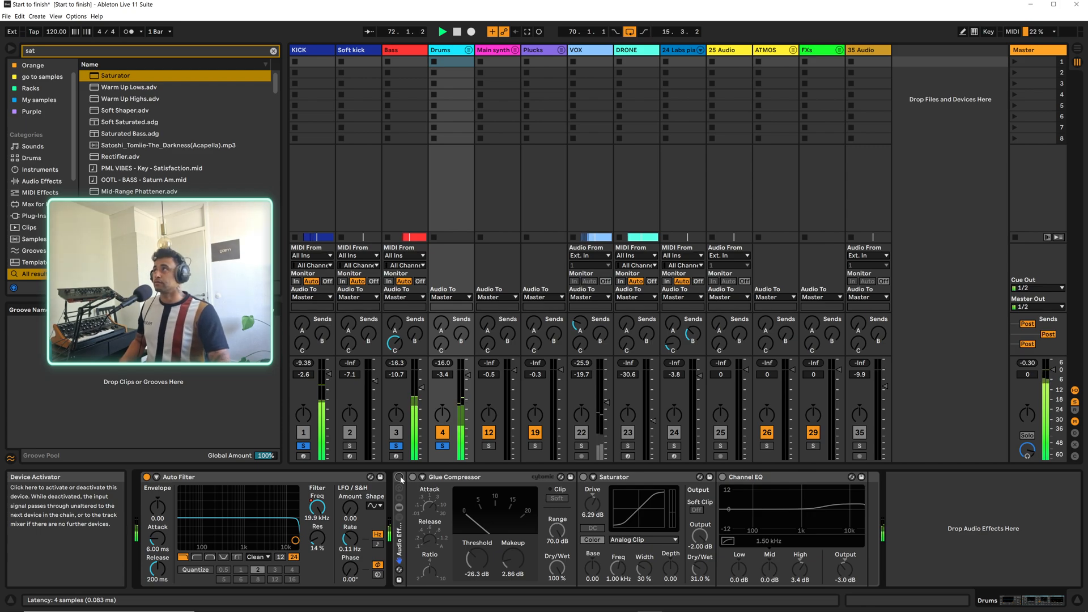
{"action": "left_click", "coordinate": [399, 476]}
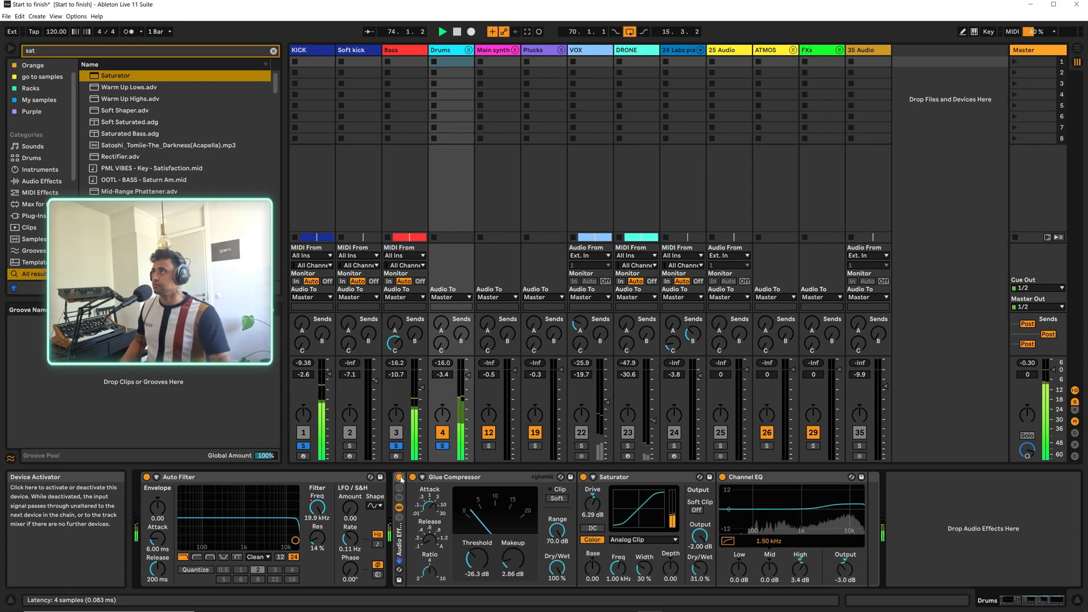
{"action": "left_click", "coordinate": [399, 477]}
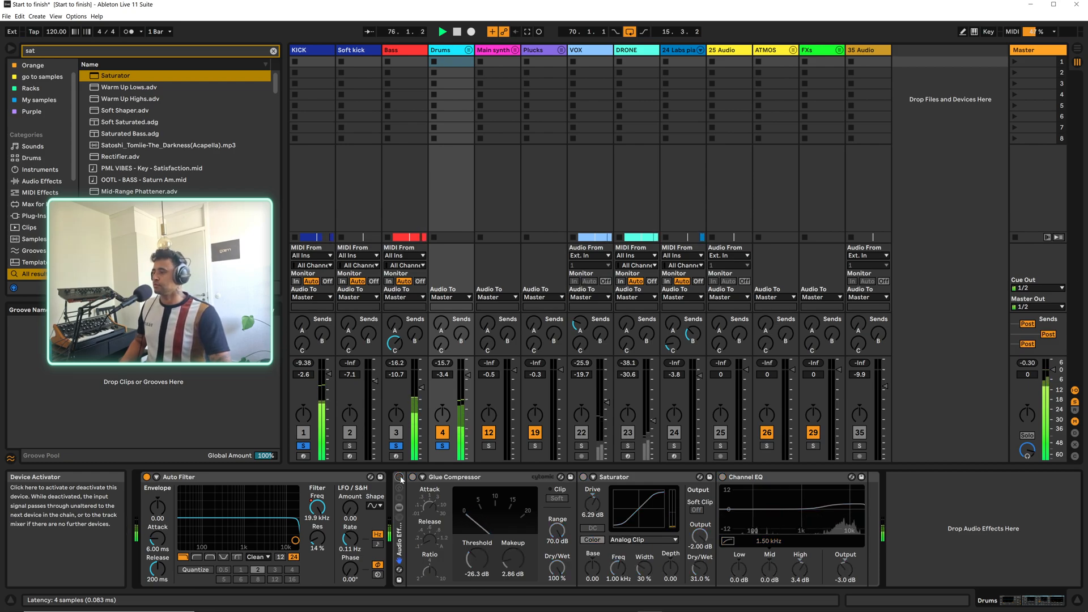
{"action": "left_click", "coordinate": [399, 476]}
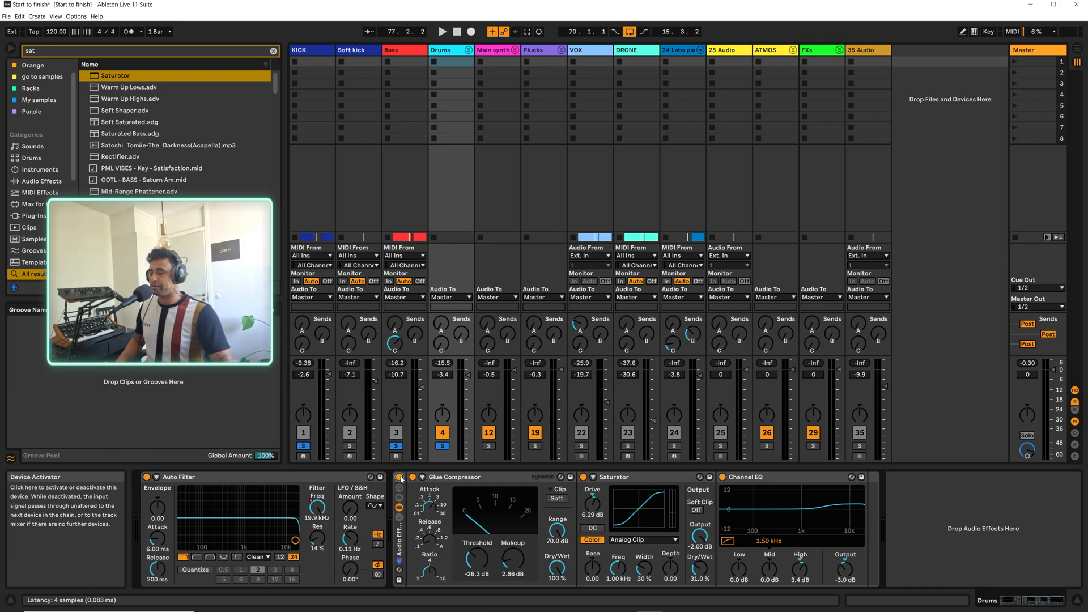
{"action": "key", "text": "space"}
{"action": "left_click", "coordinate": [399, 477]}
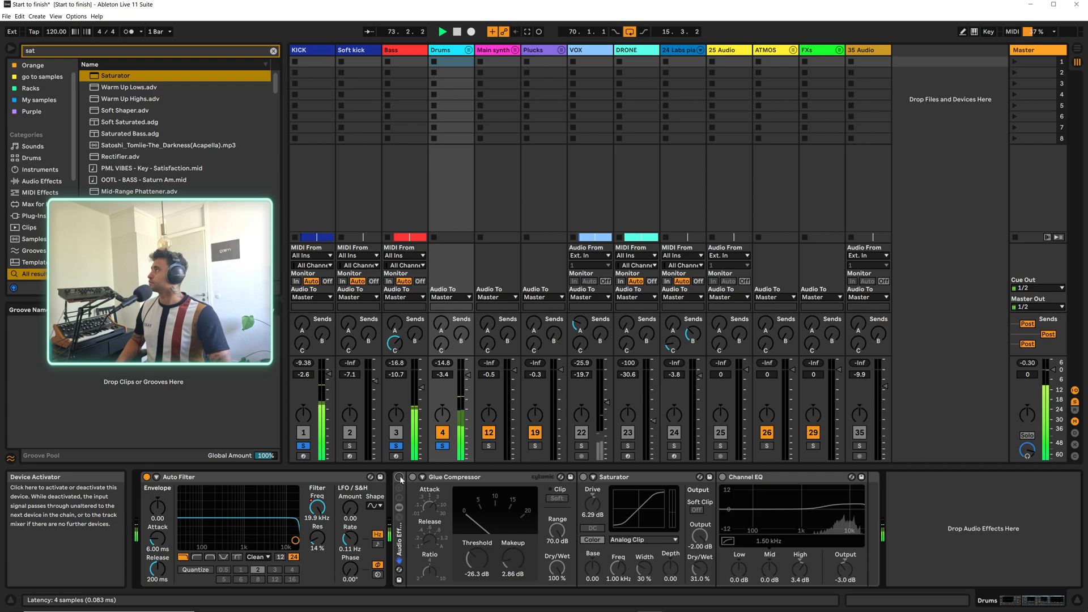
{"action": "left_click", "coordinate": [399, 477]}
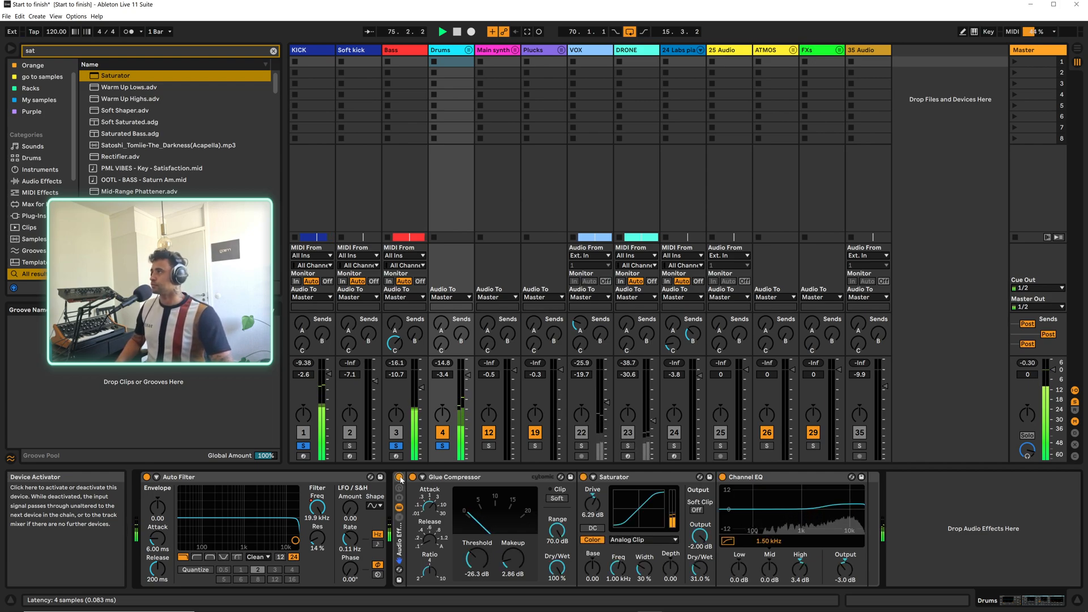
{"action": "left_click", "coordinate": [400, 477]}
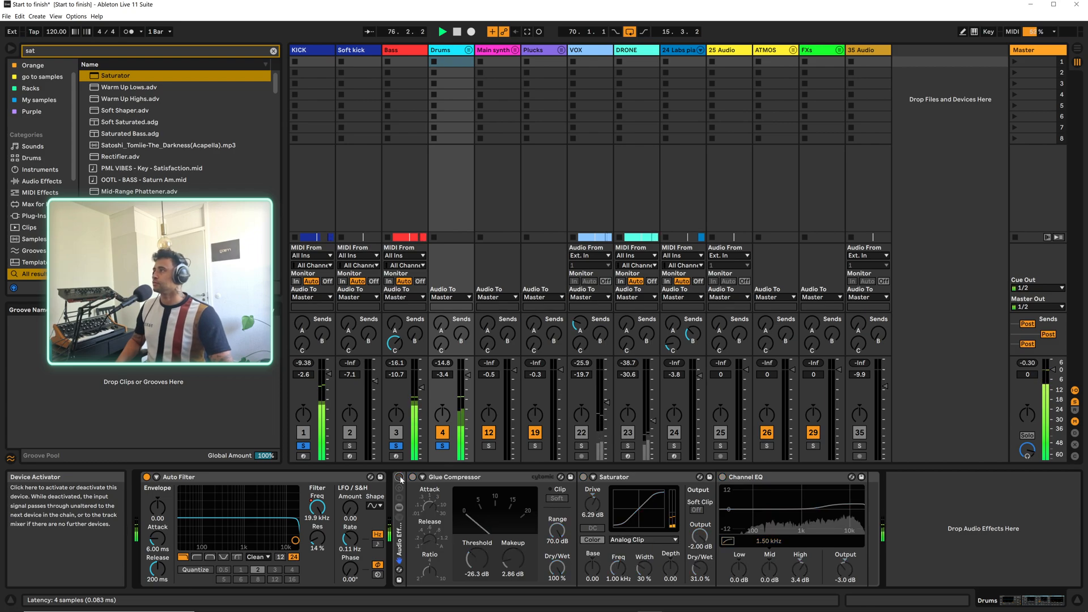
{"action": "left_click", "coordinate": [399, 477]}
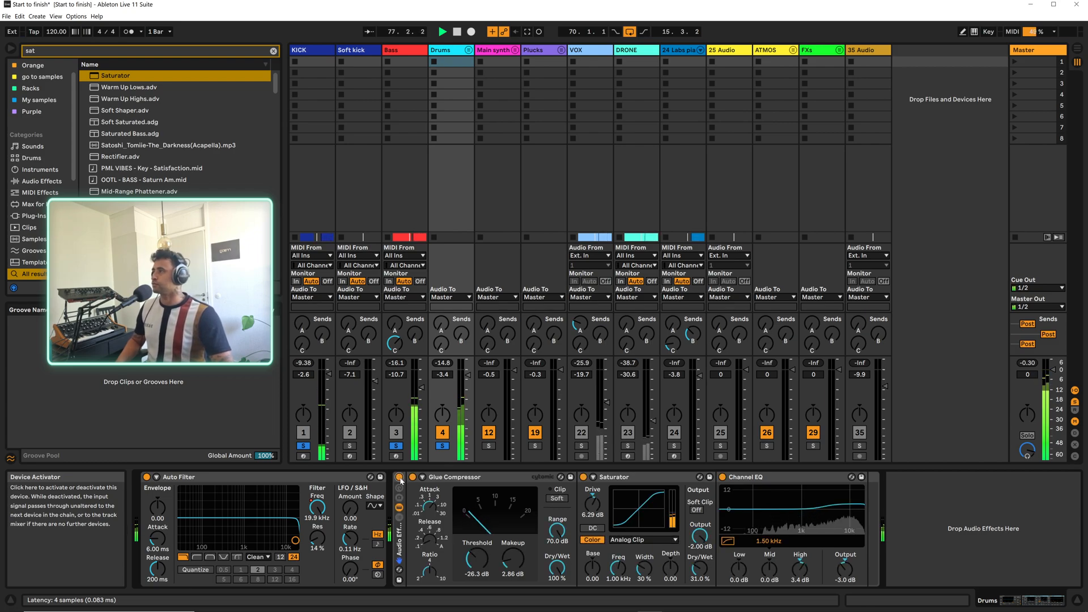
{"action": "key", "text": "space"}
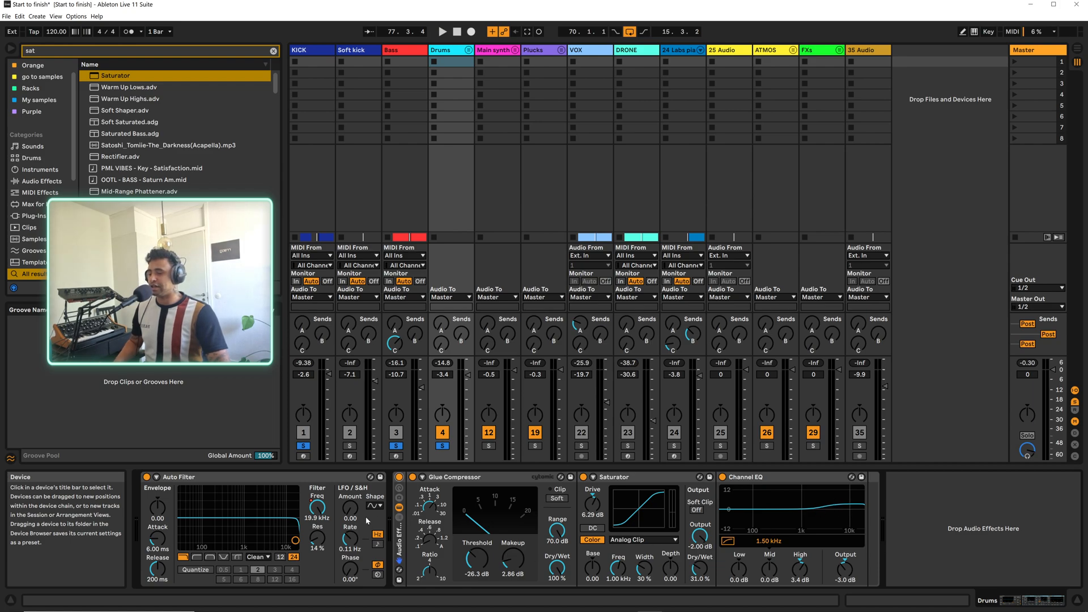
Bypass the Drums effect rack, solo the Main synth group as well and play the drop
{"action": "left_click", "coordinate": [398, 477]}
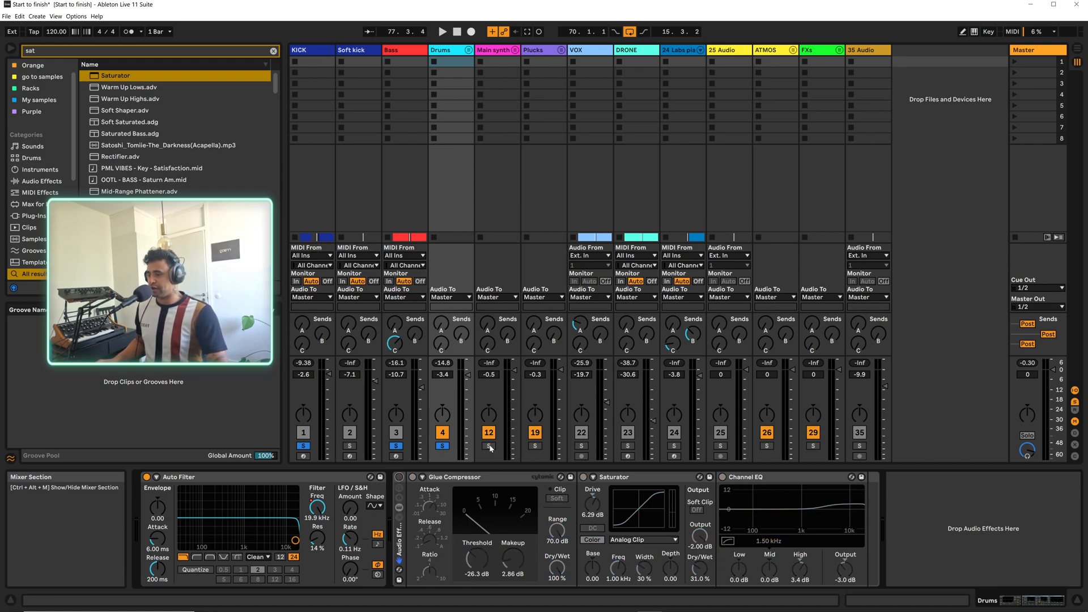
{"action": "key", "text": "space"}
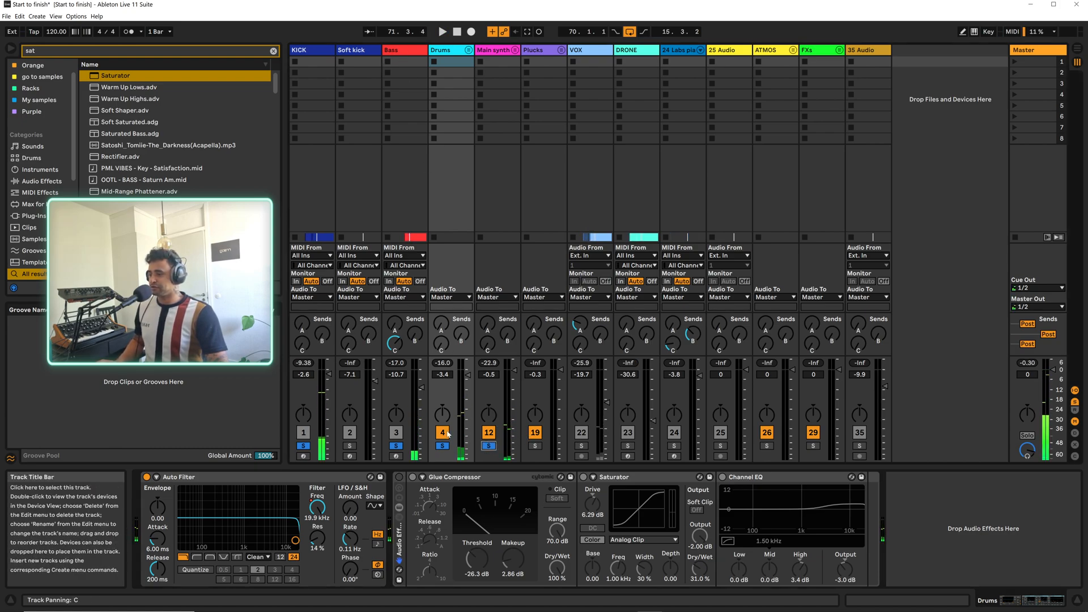
Review the Bass track's device chain through to its last EQ Eight, select the A Bit Warmer saturator and play the drop
{"action": "left_click", "coordinate": [400, 51]}
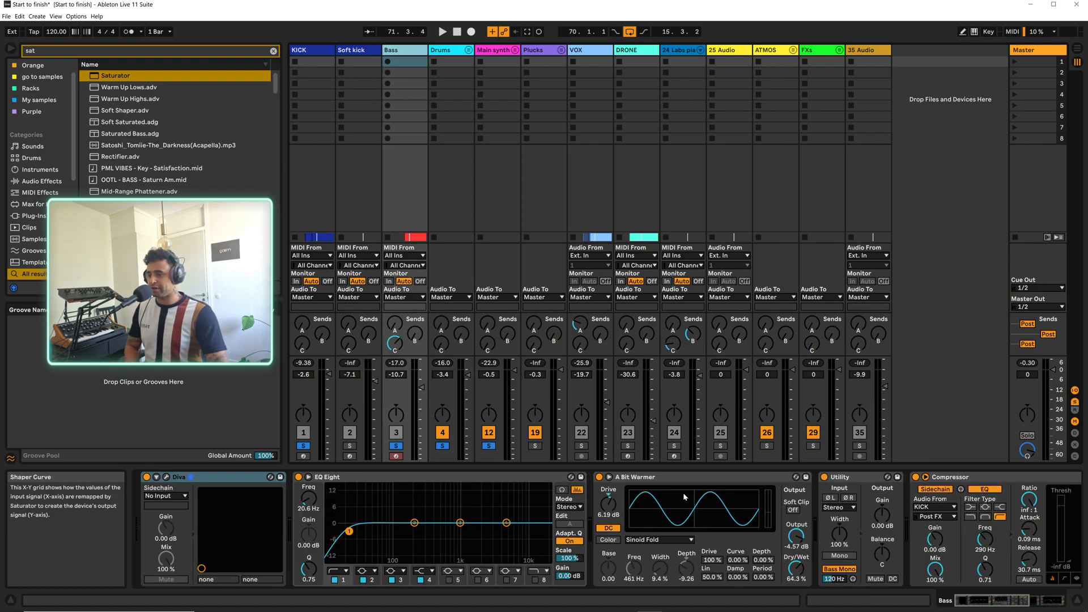
{"action": "left_click", "coordinate": [963, 477]}
{"action": "key", "text": "Right"}
{"action": "key", "text": "Right"}
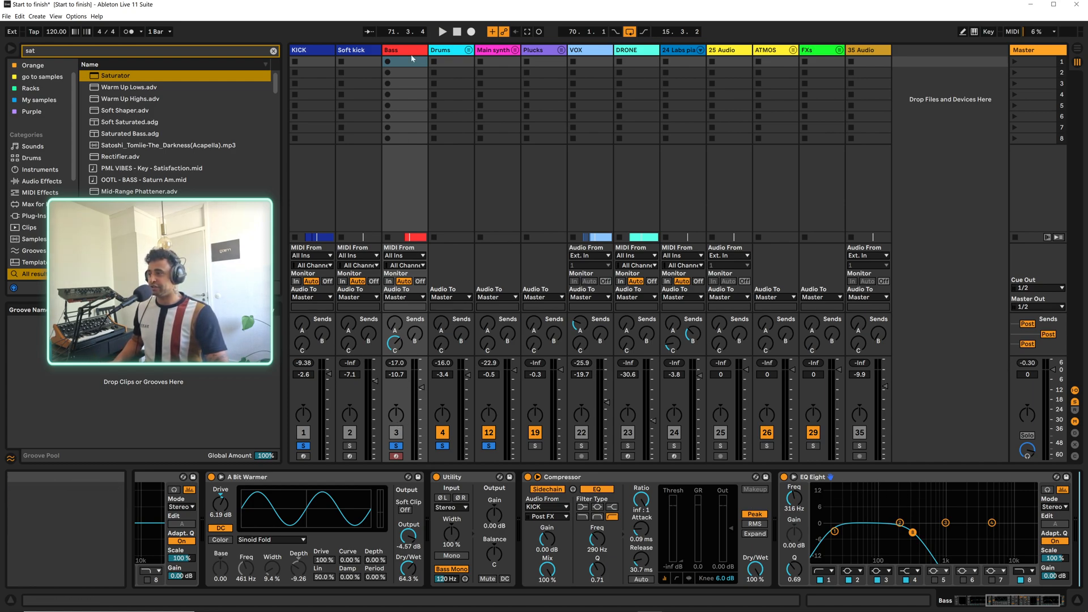
{"action": "left_click", "coordinate": [290, 476]}
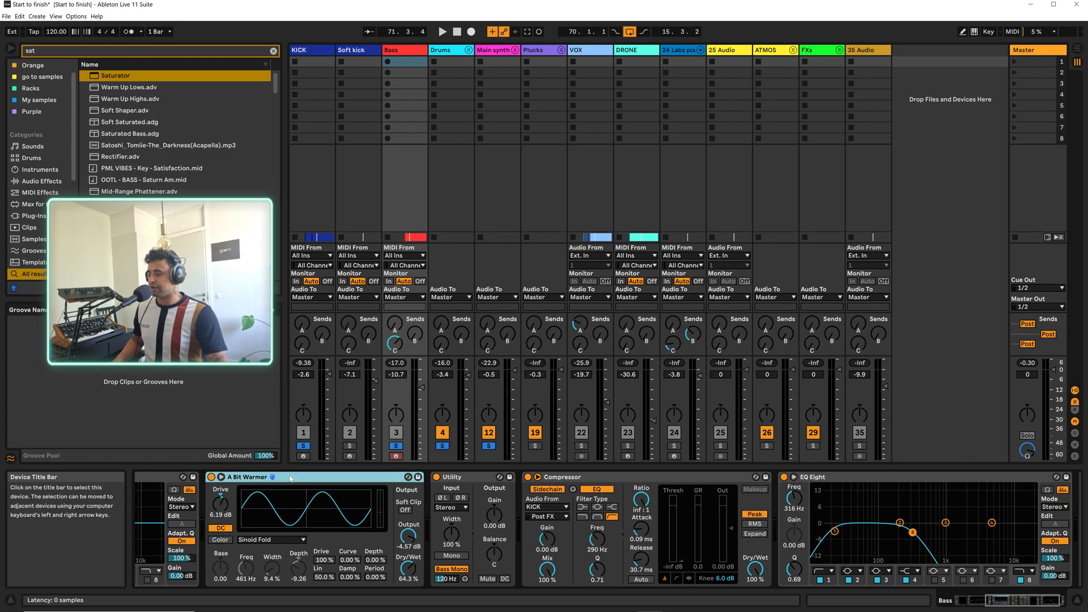
{"action": "key", "text": "space"}
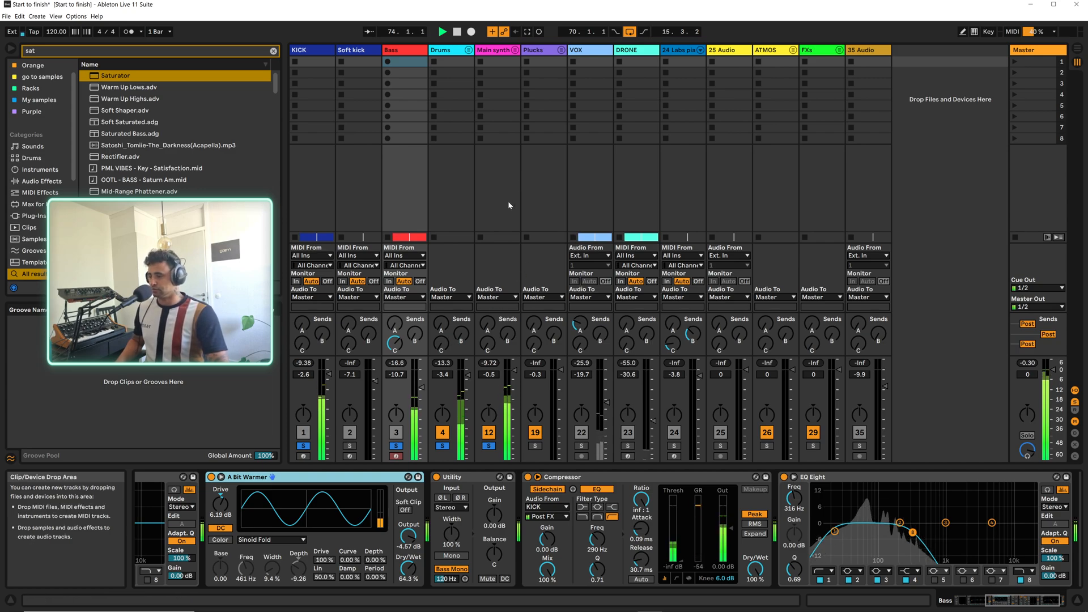
Unfold the Main synth group and add a Limiter to the end of the 16 Diva track's device chain
{"action": "left_click", "coordinate": [498, 62]}
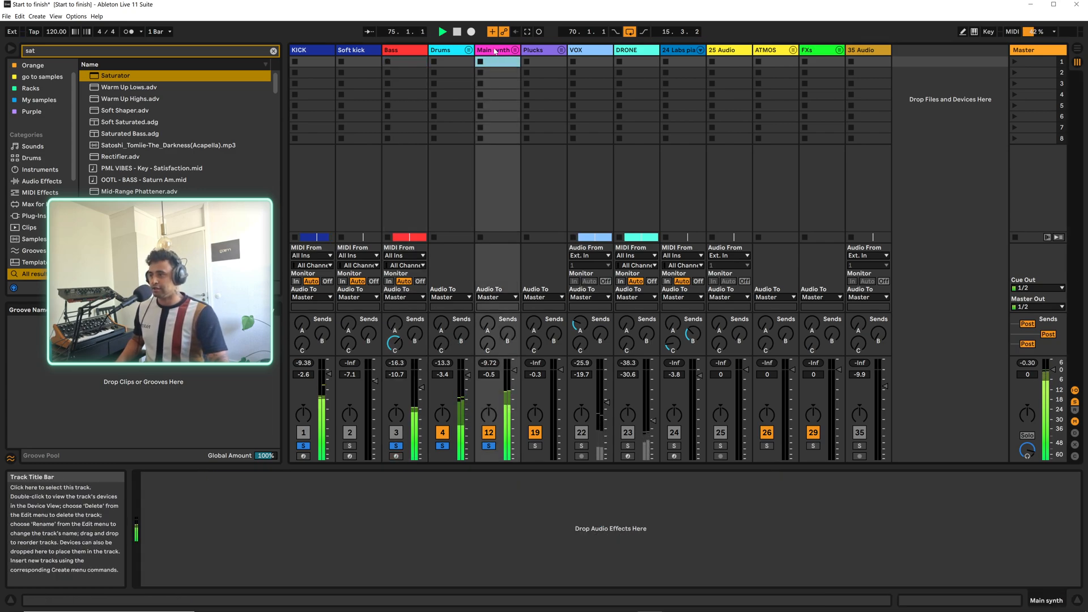
{"action": "left_click", "coordinate": [514, 51]}
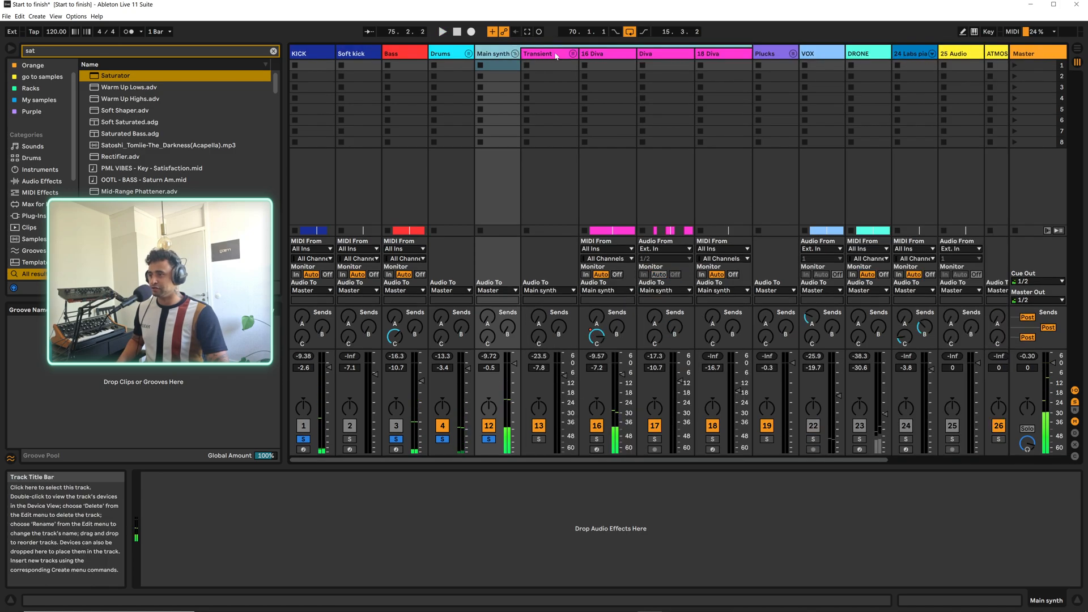
{"action": "left_click", "coordinate": [604, 57]}
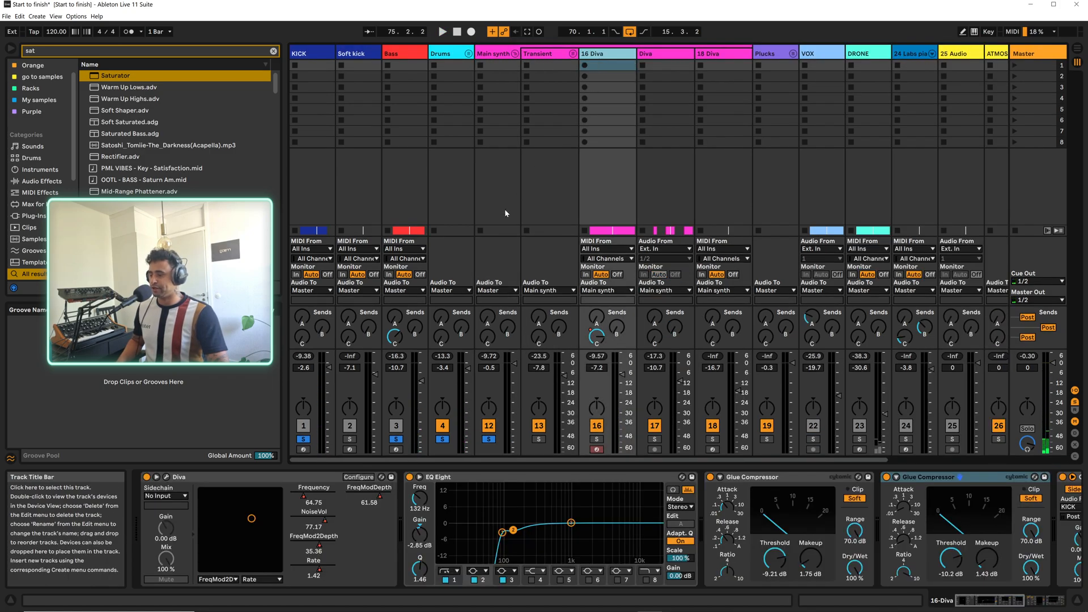
{"action": "left_click", "coordinate": [273, 52]}
{"action": "type", "text": "l"}
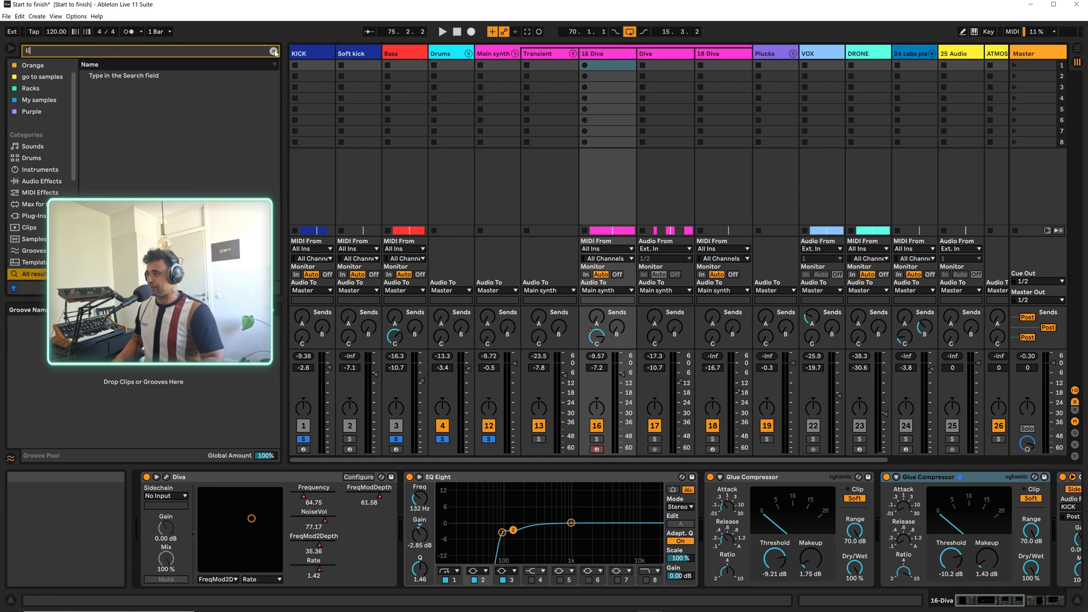
{"action": "type", "text": "im"}
{"action": "key", "text": "Return"}
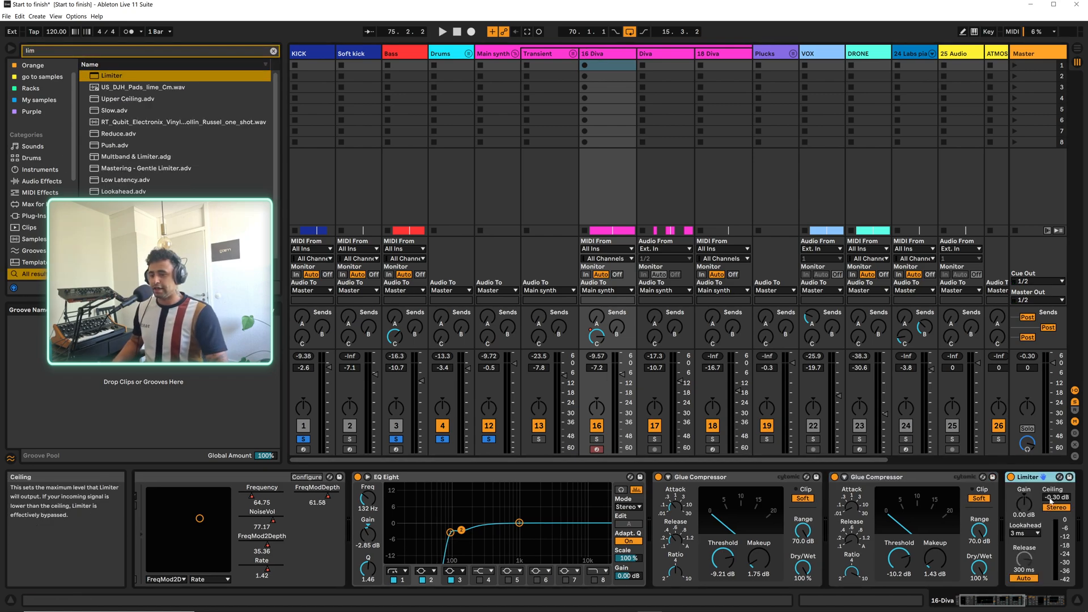
Set the ceiling of the Limiter on the 16 Diva track to -11.0 dB
{"action": "left_click_drag", "start_coordinate": [1056, 499], "coordinate": [1056, 515]}
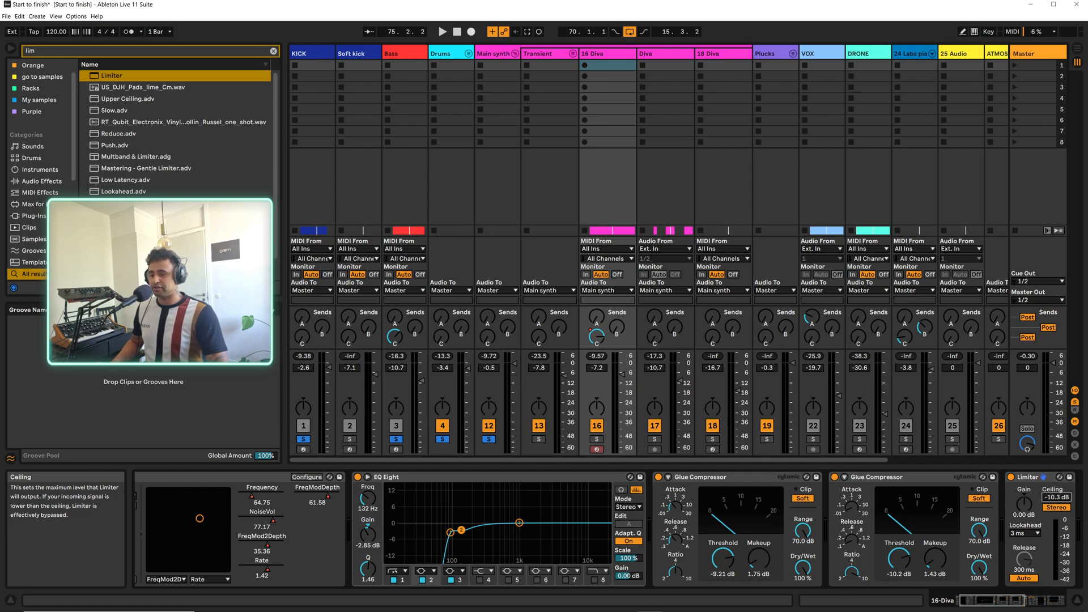
{"action": "left_click_drag", "start_coordinate": [1056, 499], "coordinate": [1056, 496]}
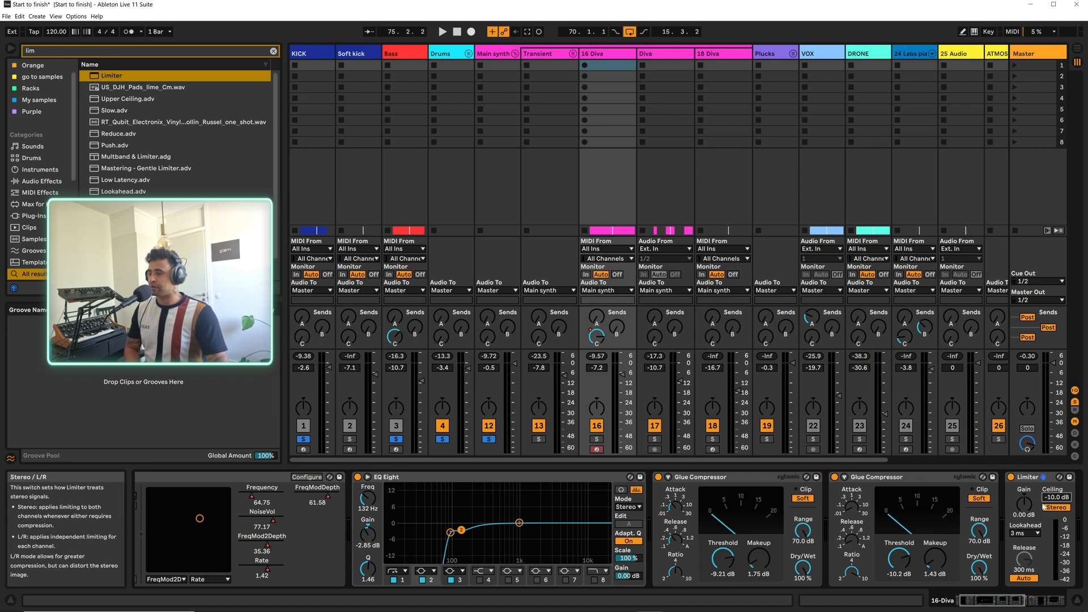
{"action": "left_click_drag", "start_coordinate": [1047, 501], "coordinate": [1048, 498]}
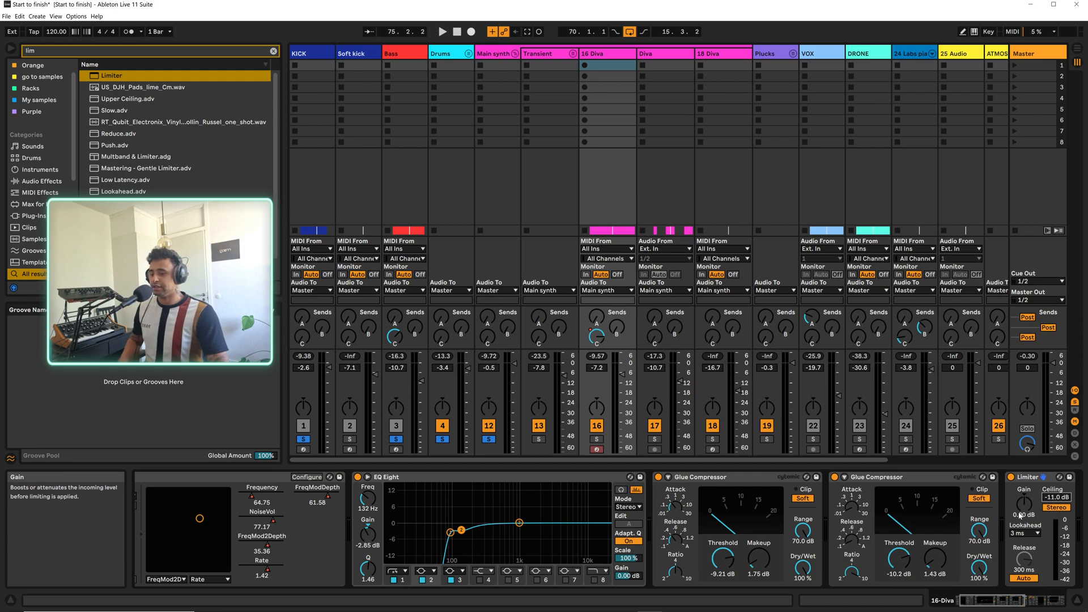
Play the drop and lower the 16 Diva Limiter's gain to -2.60 dB
{"action": "key", "text": "space"}
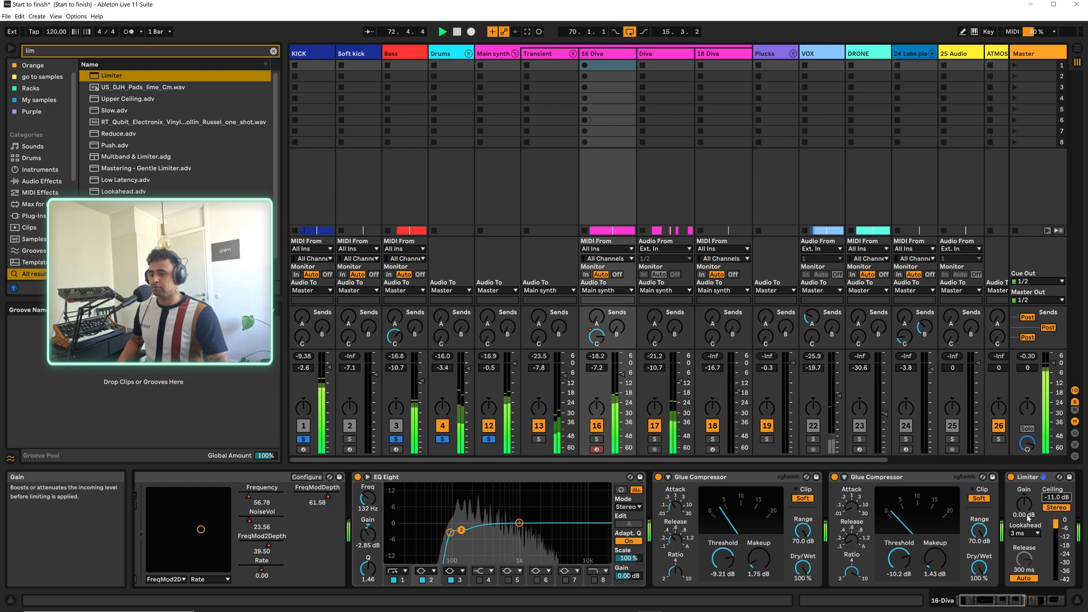
{"action": "key", "text": "space"}
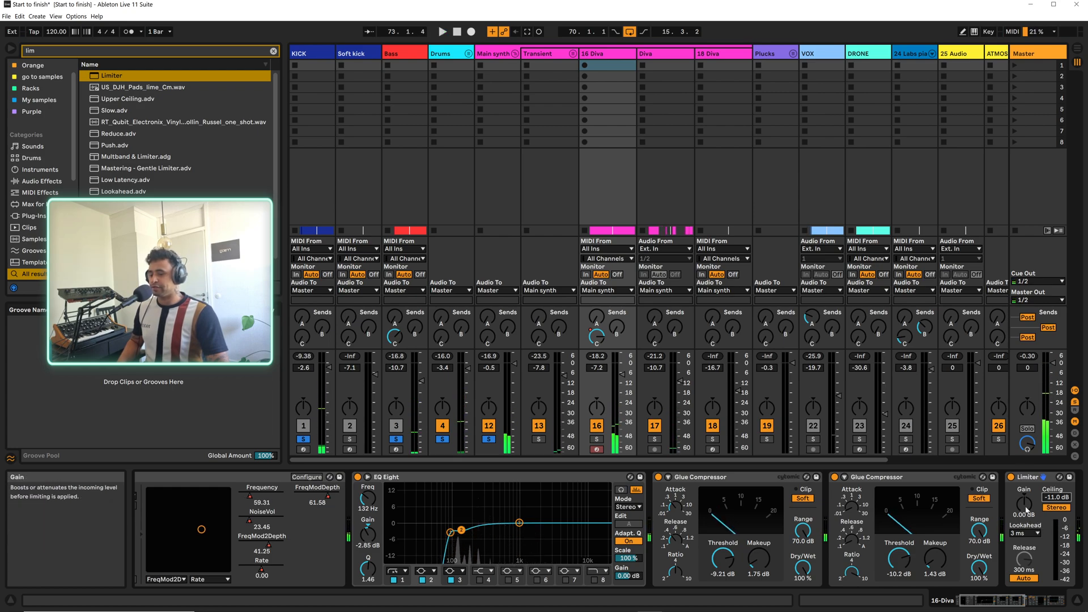
{"action": "left_click", "coordinate": [1026, 509]}
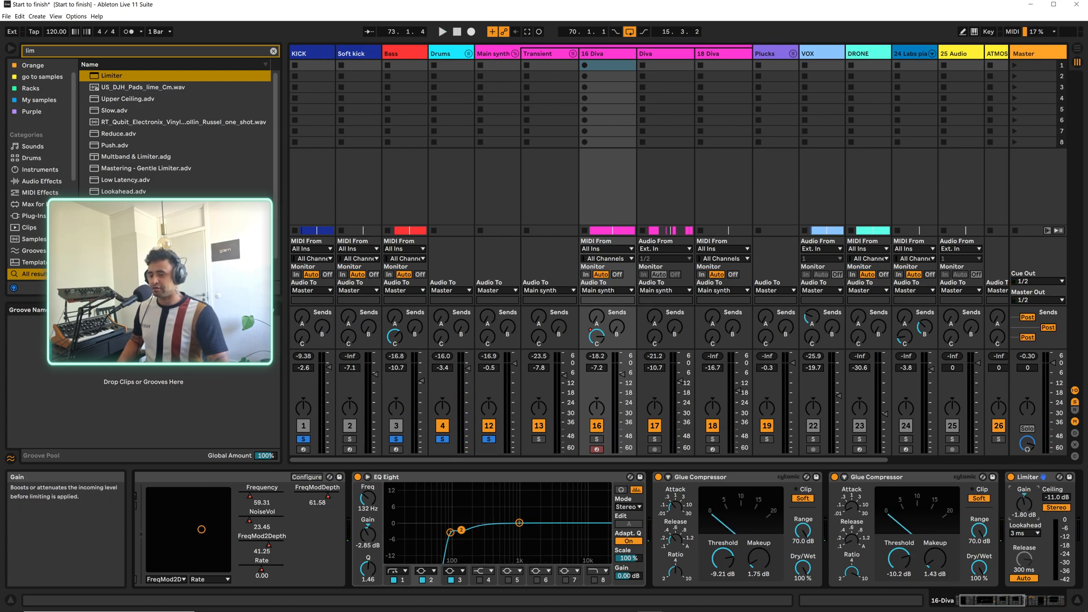
{"action": "key", "text": "space"}
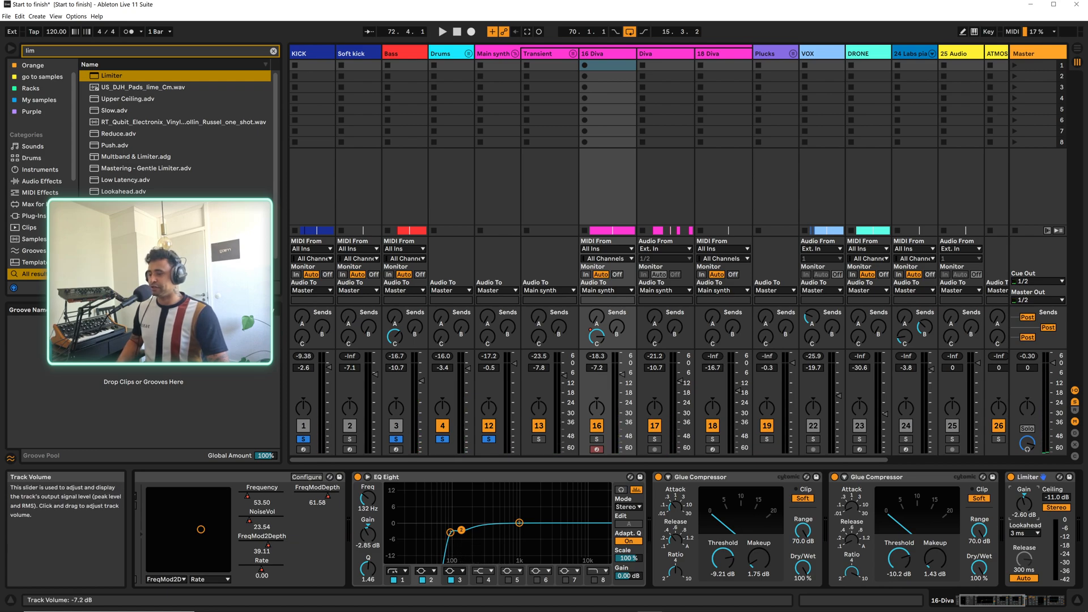
Reset the 16 Diva track's volume to 0 dB and play the drop to check its limited peak level
{"action": "double_click", "coordinate": [622, 374]}
{"action": "key", "text": "space"}
{"action": "key", "text": "space"}
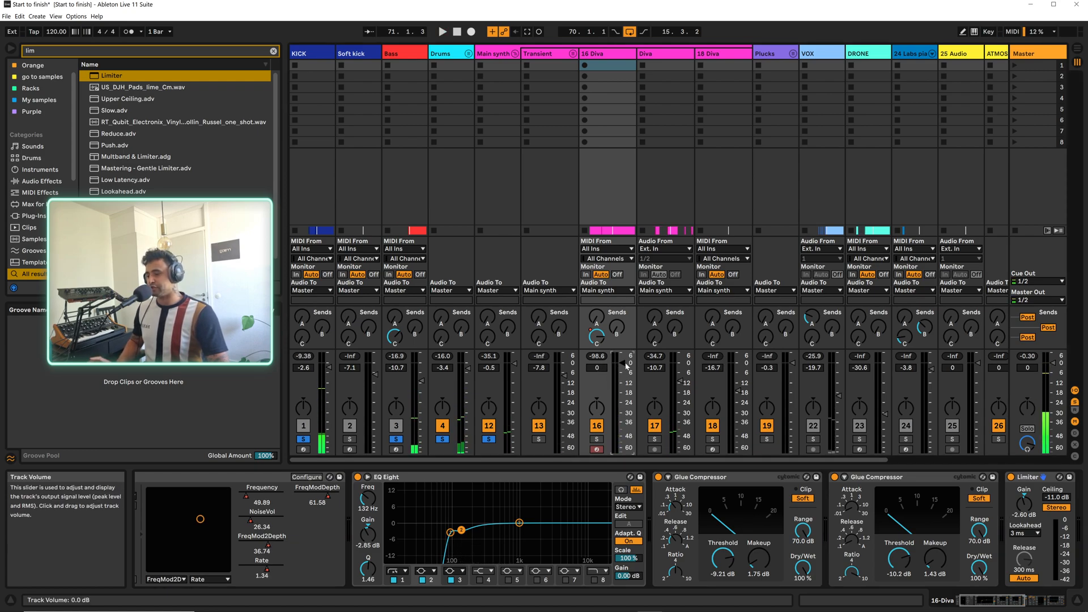
{"action": "key", "text": "space"}
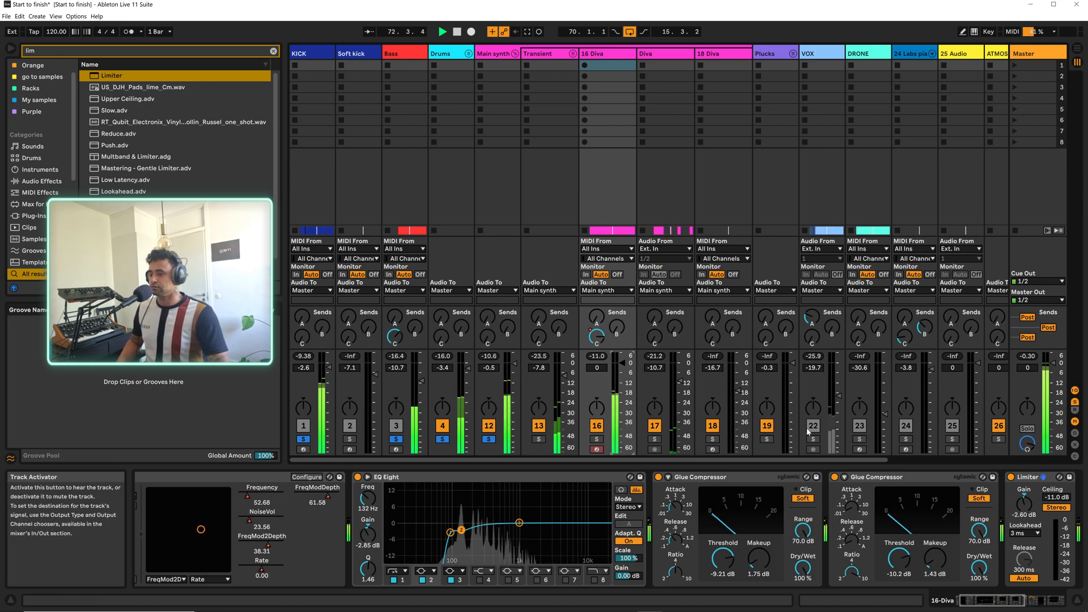
Reduce the 16 Diva Limiter's gain to -4.20 dB while playing the drop
{"action": "key", "text": "space"}
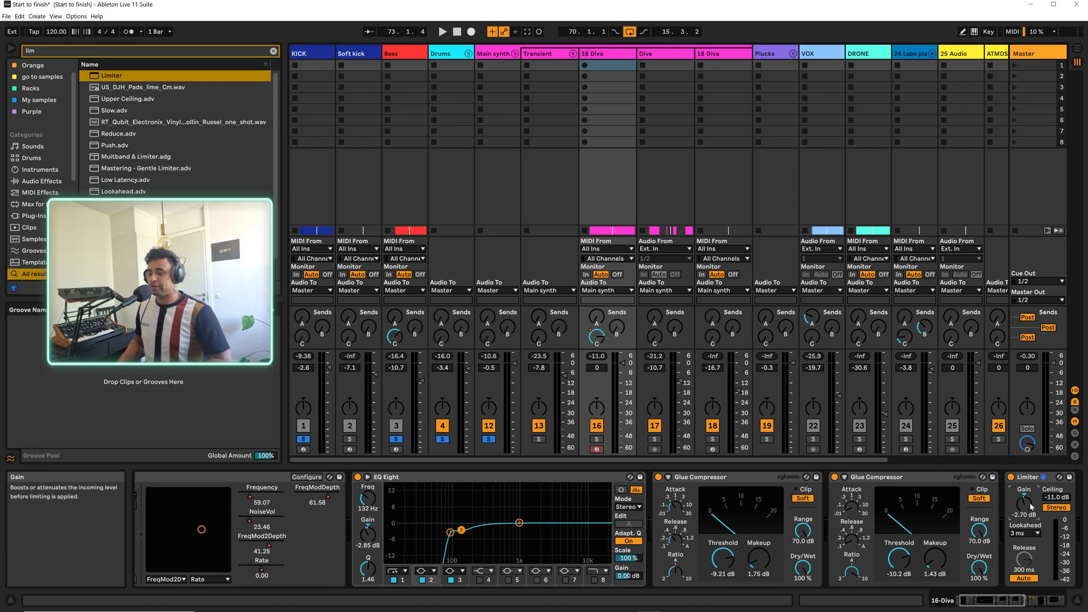
{"action": "key", "text": "space"}
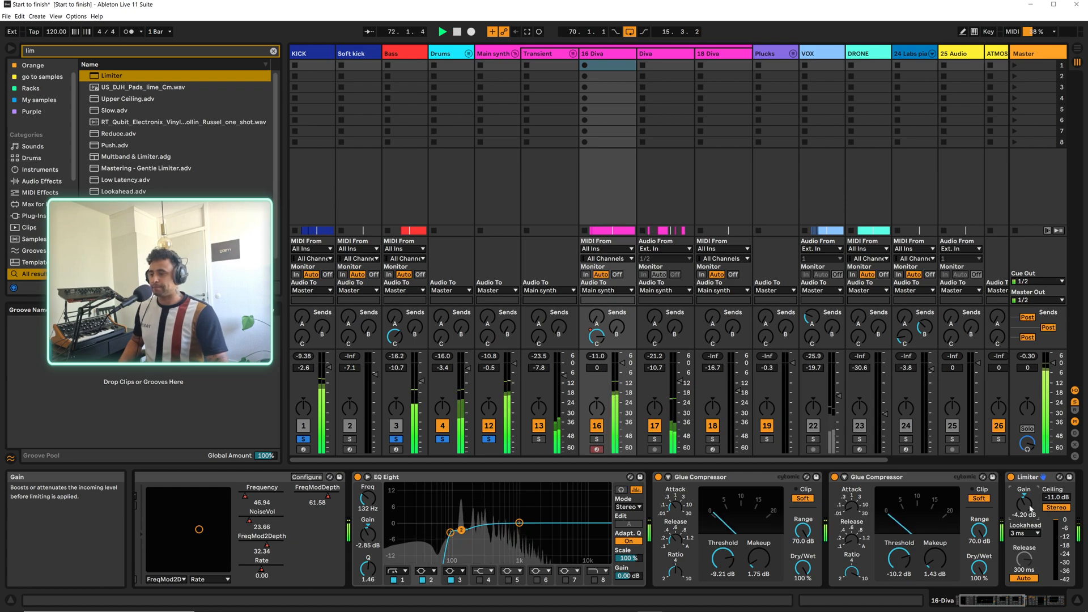
{"action": "key", "text": "space"}
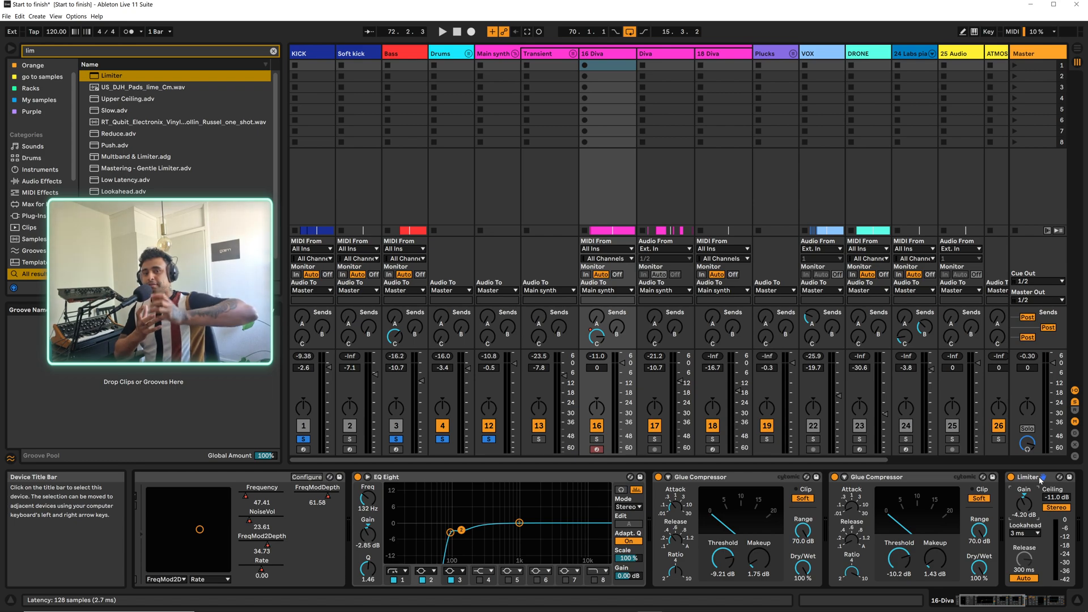
Set the 16 Diva Limiter's ceiling to -12.0 dB and its gain to -4.70 dB while playing the drop
{"action": "key", "text": "space"}
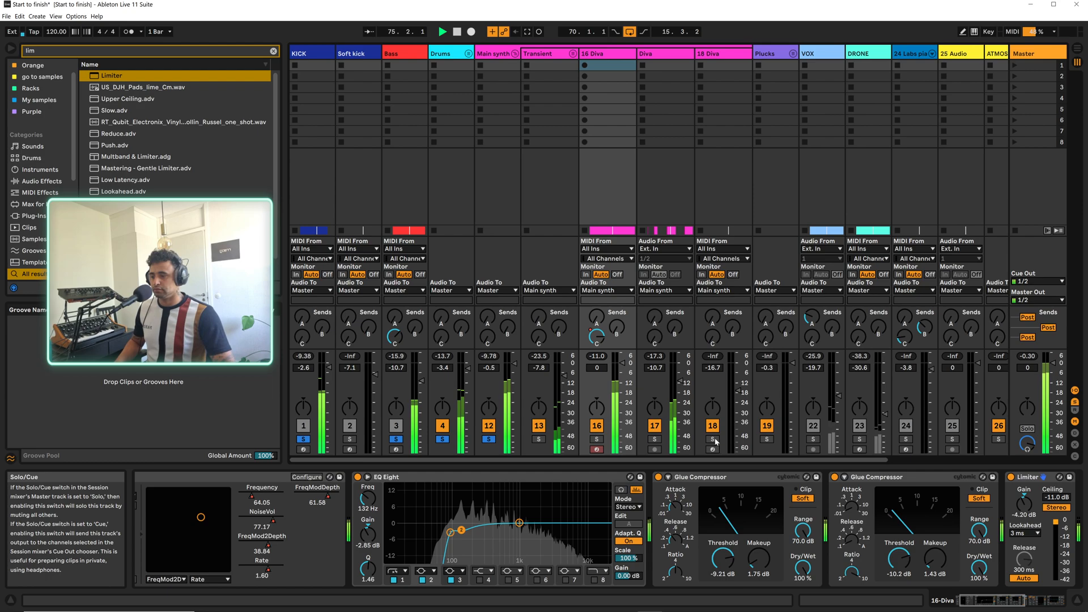
{"action": "left_click", "coordinate": [1056, 498]}
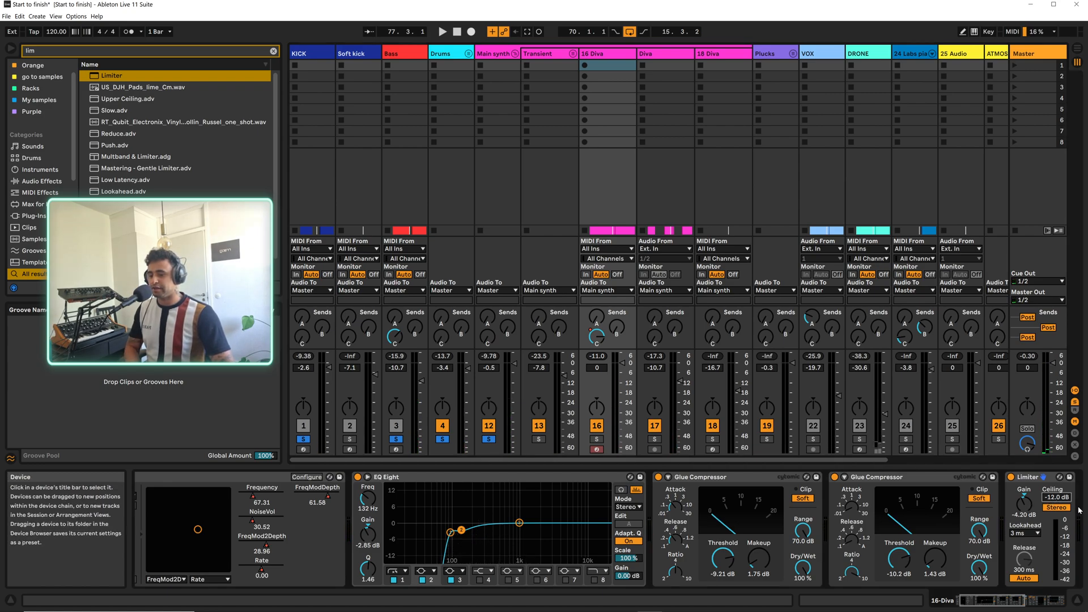
{"action": "key", "text": "space"}
{"action": "left_click", "coordinate": [1023, 504]}
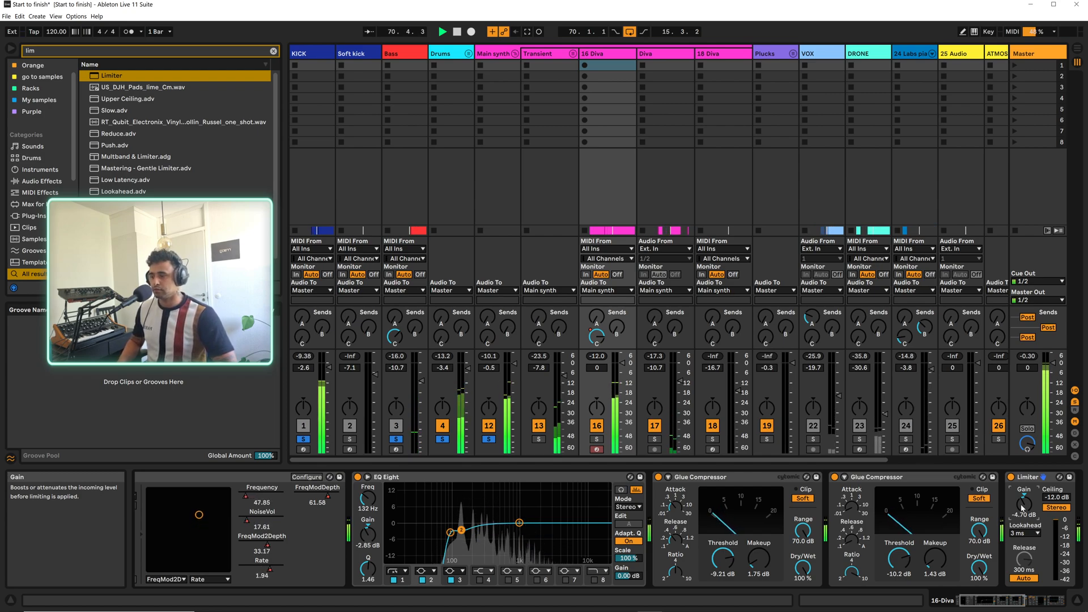
{"action": "key", "text": "space"}
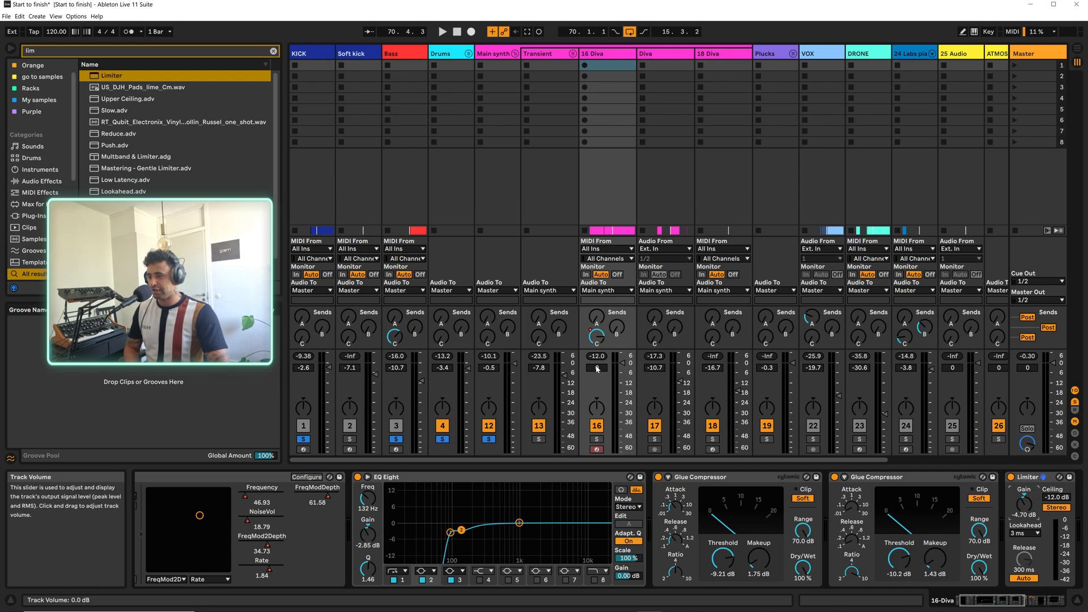
Lower the 16 Diva track's volume to -2.0 dB and play the drop to judge its balance
{"action": "left_click_drag", "start_coordinate": [597, 368], "coordinate": [597, 380]}
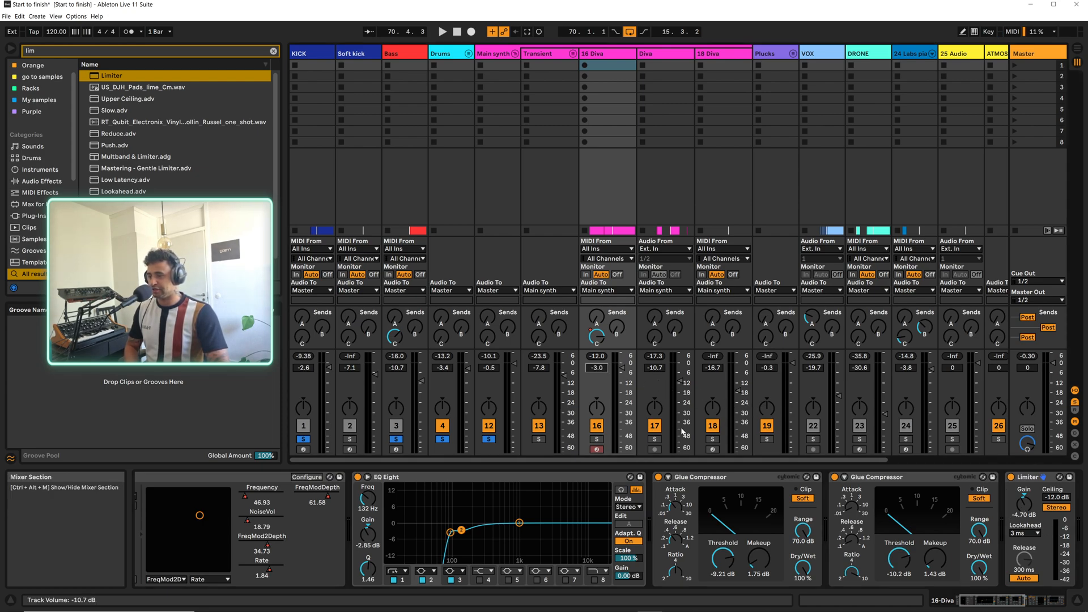
{"action": "key", "text": "space"}
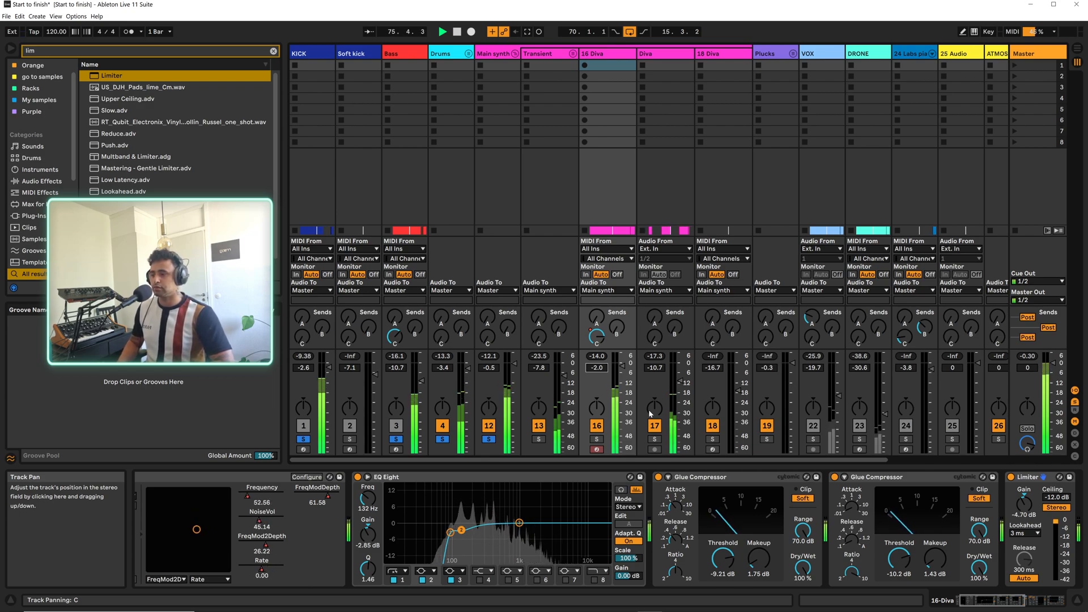
{"action": "key", "text": "space"}
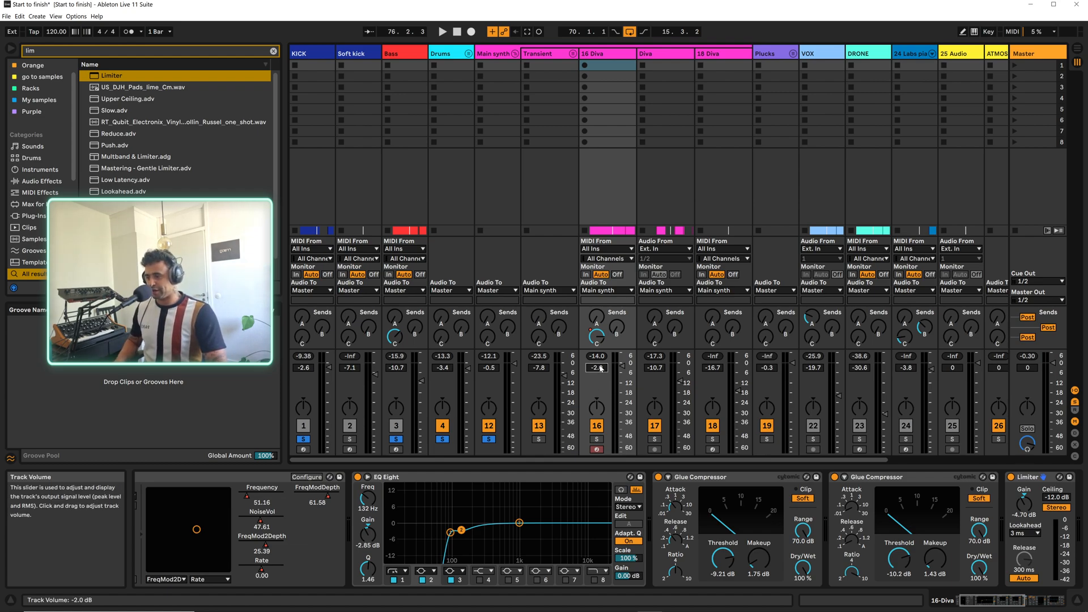
{"action": "key", "text": "space"}
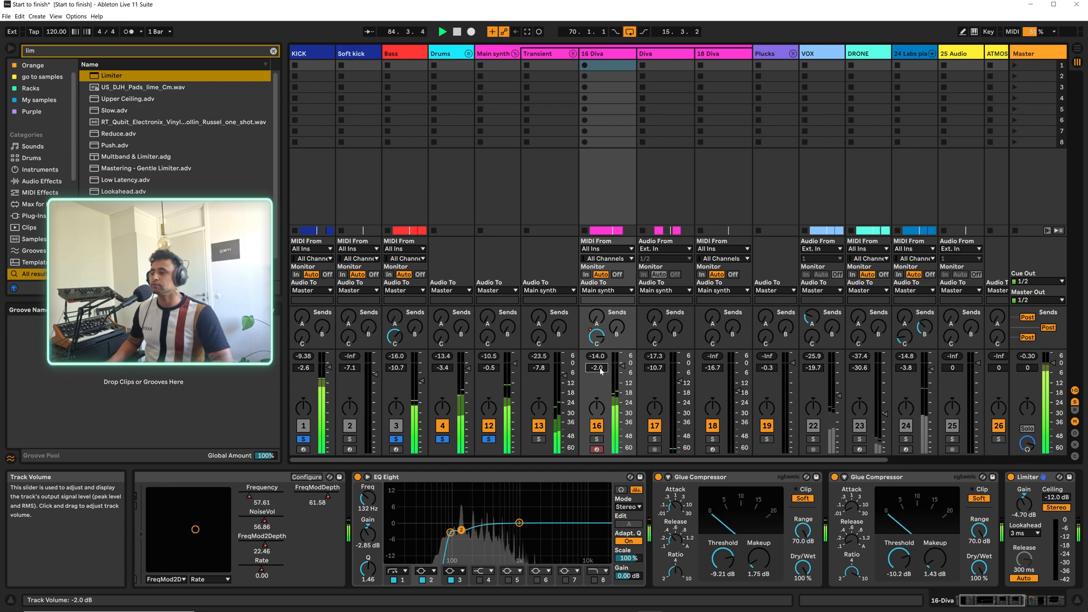
{"action": "key", "text": "space"}
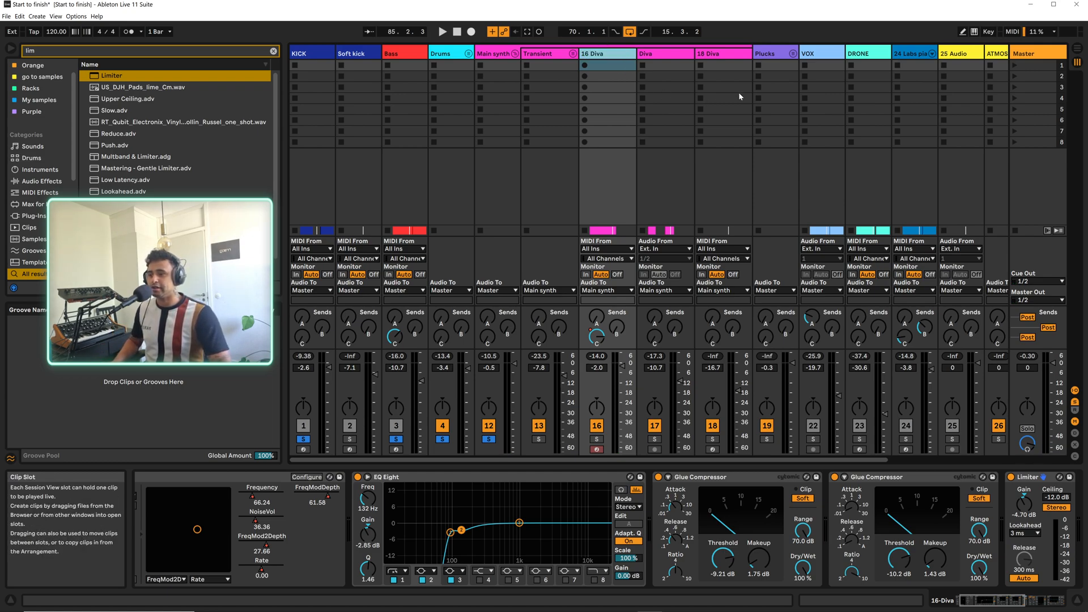
Solo the Plucks group along with the other soloed tracks, play the drop briefly, and clear all solos
{"action": "left_click", "coordinate": [766, 440]}
{"action": "key", "text": "space"}
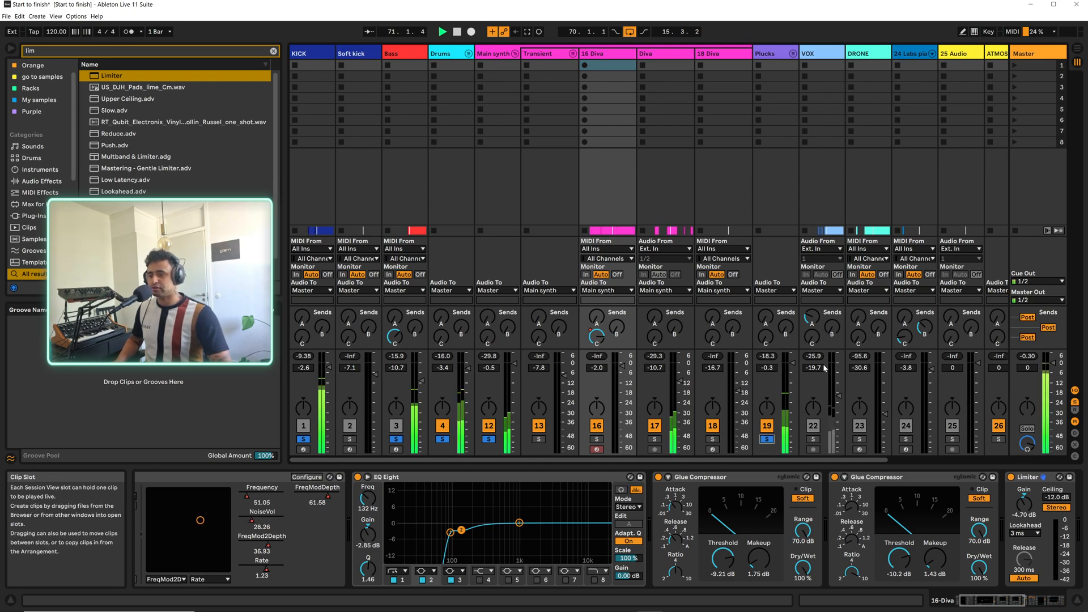
{"action": "key", "text": "space"}
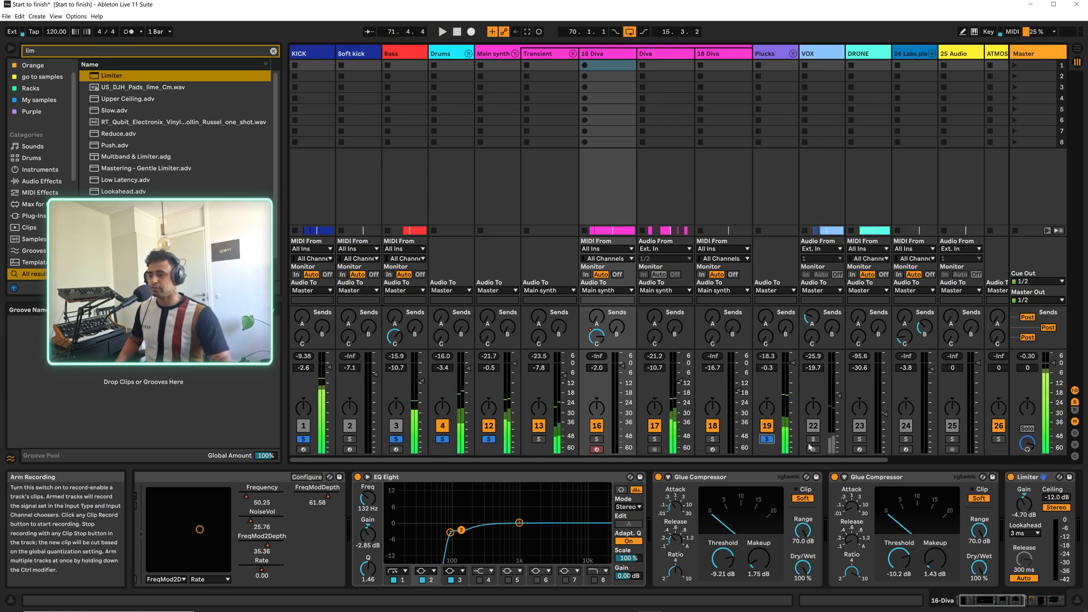
{"action": "left_click", "coordinate": [765, 439]}
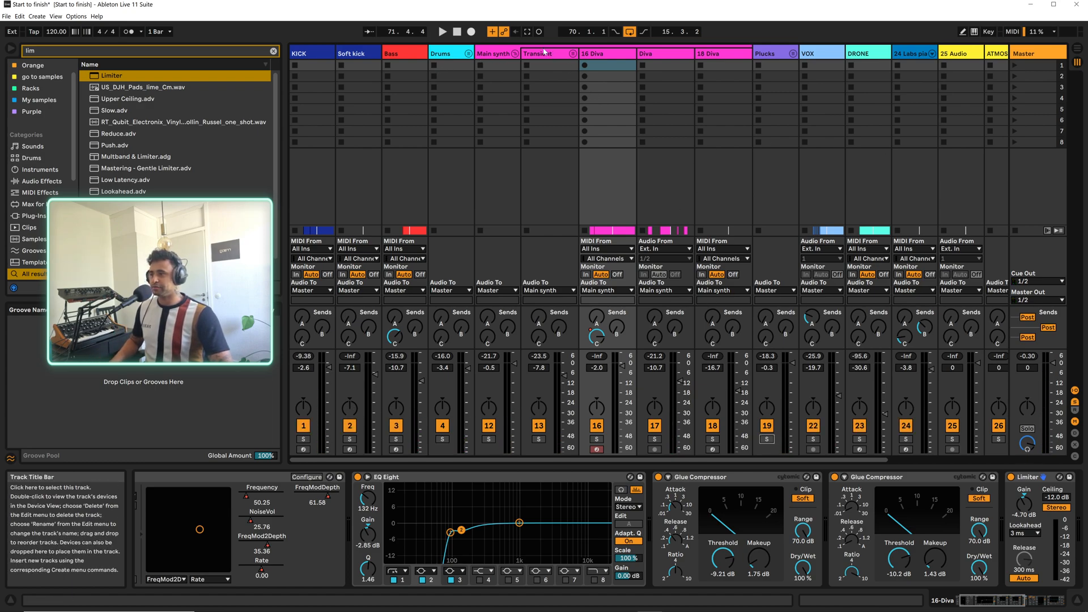
Collapse the Main synth group and add a Saturator after the Glue Compressor on the Plucks group
{"action": "left_click", "coordinate": [516, 54]}
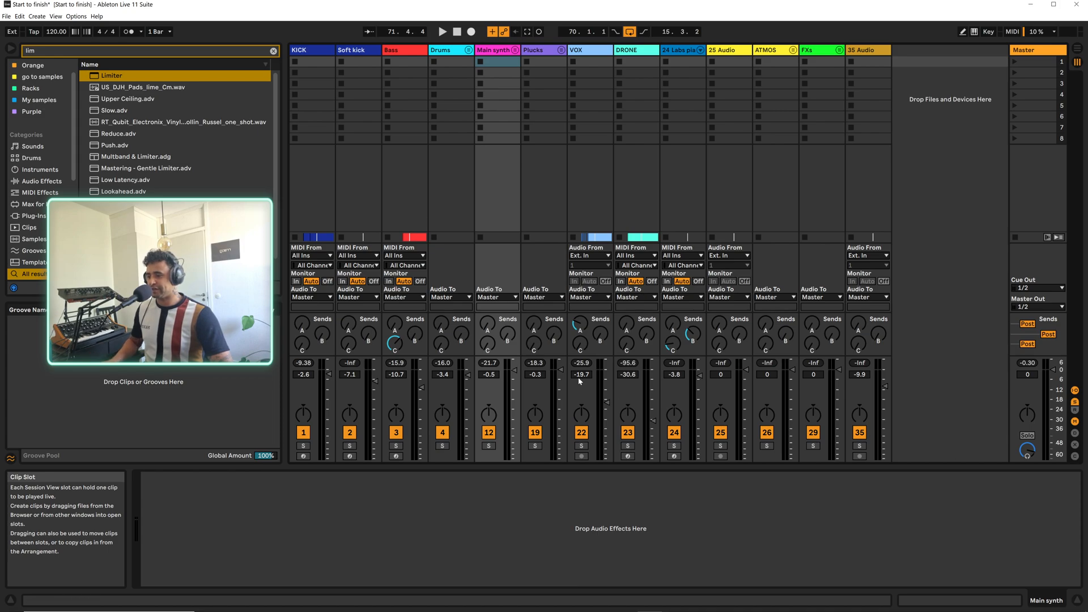
{"action": "key", "text": "space"}
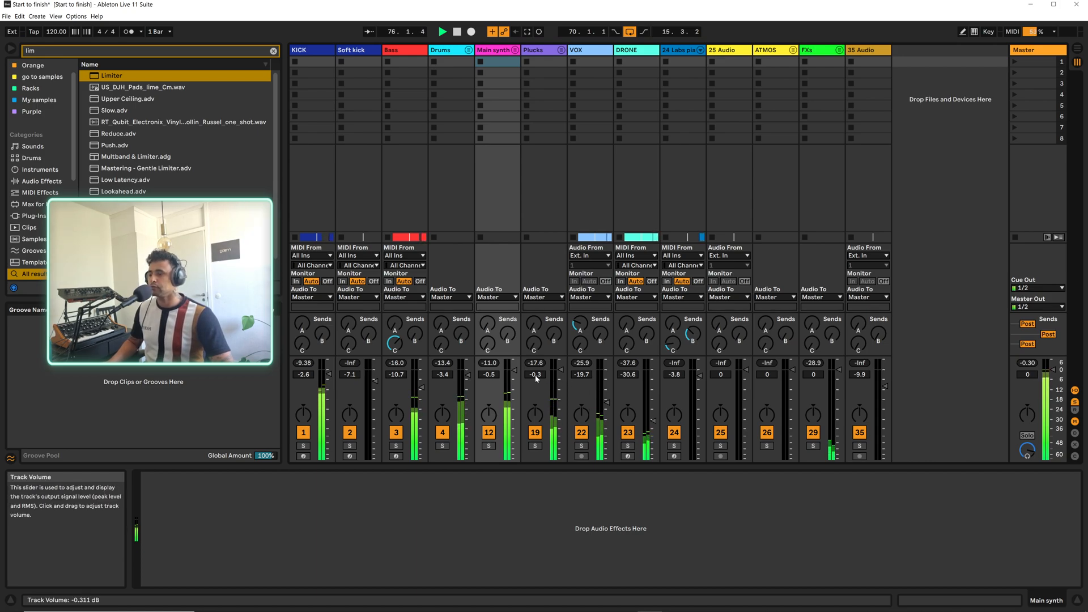
{"action": "left_click", "coordinate": [554, 51]}
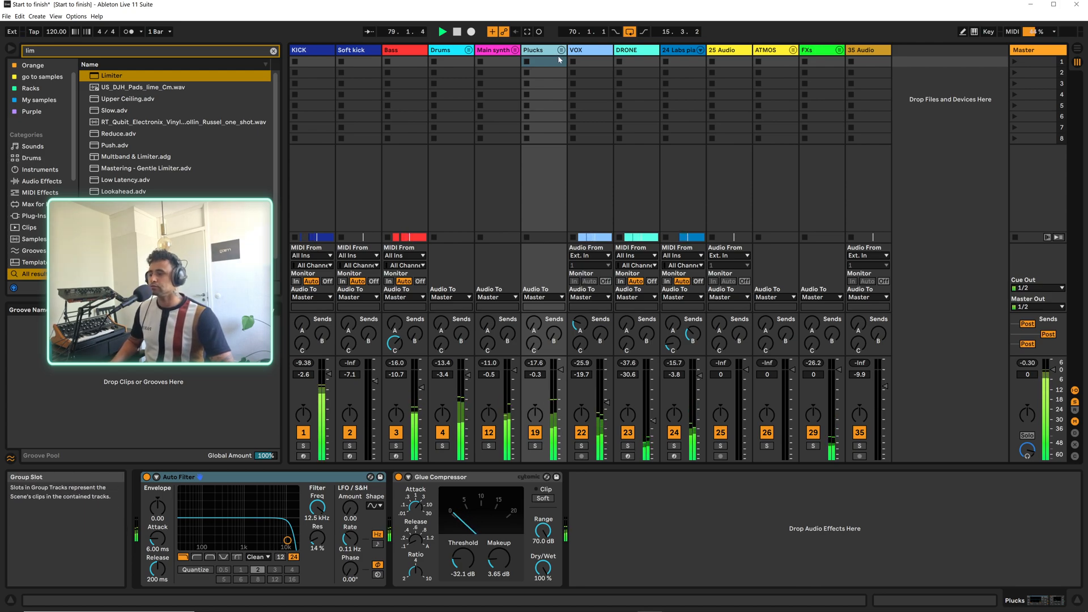
{"action": "left_click", "coordinate": [273, 51]}
{"action": "type", "text": "sat"}
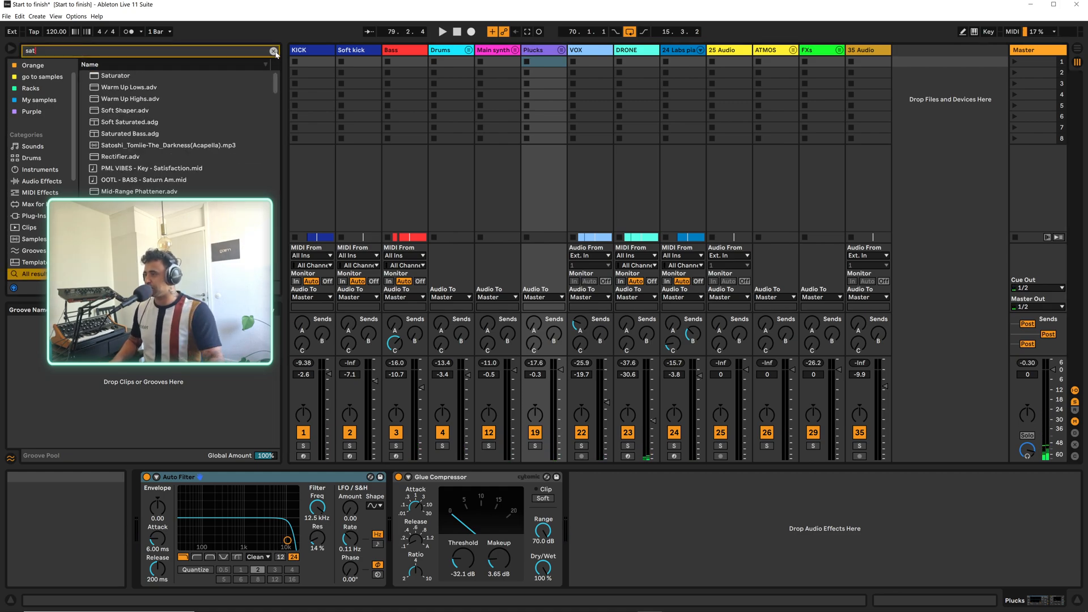
{"action": "mouse_move", "coordinate": [122, 75]}
{"action": "left_mouse_down"}
{"action": "mouse_move", "coordinate": [570, 497]}
{"action": "mouse_move", "coordinate": [610, 521]}
{"action": "left_mouse_up"}
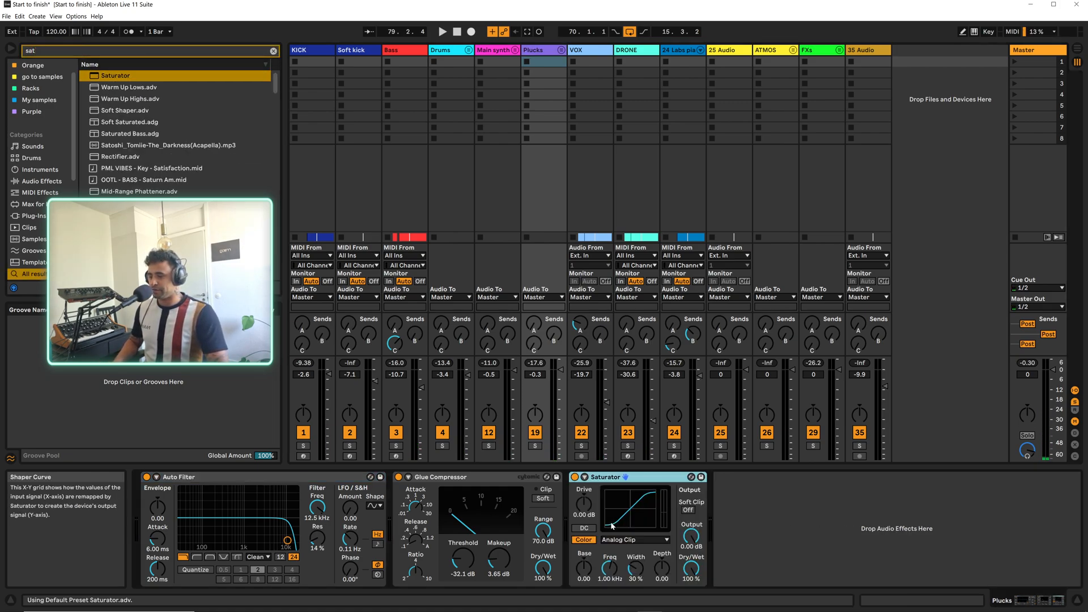
Set the Plucks group's Saturator drive to 4.00 dB and play the drop to hear it
{"action": "double_click", "coordinate": [538, 49]}
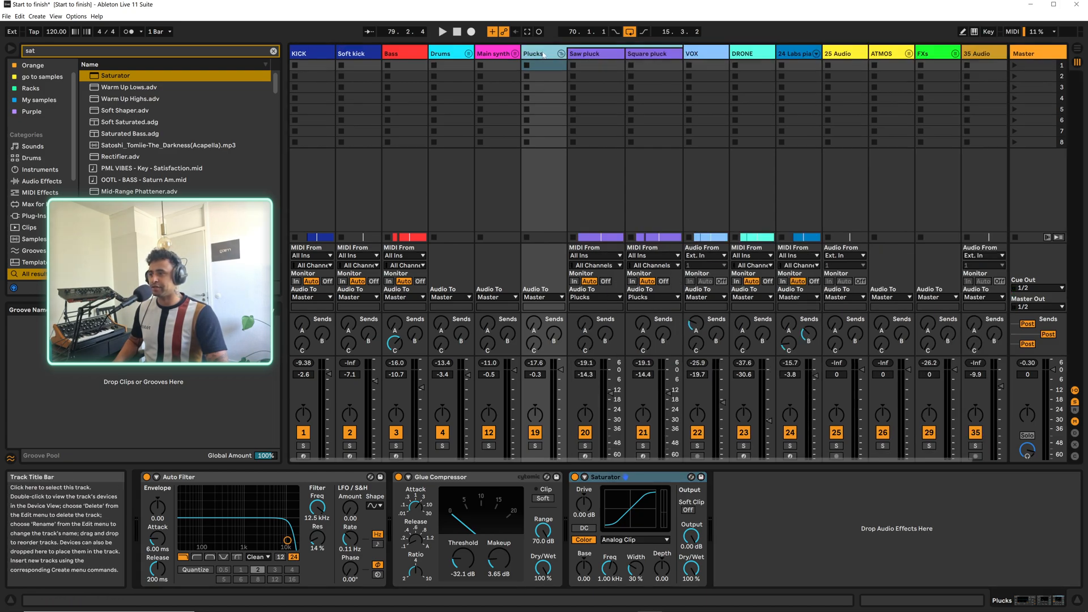
{"action": "left_click", "coordinate": [561, 54]}
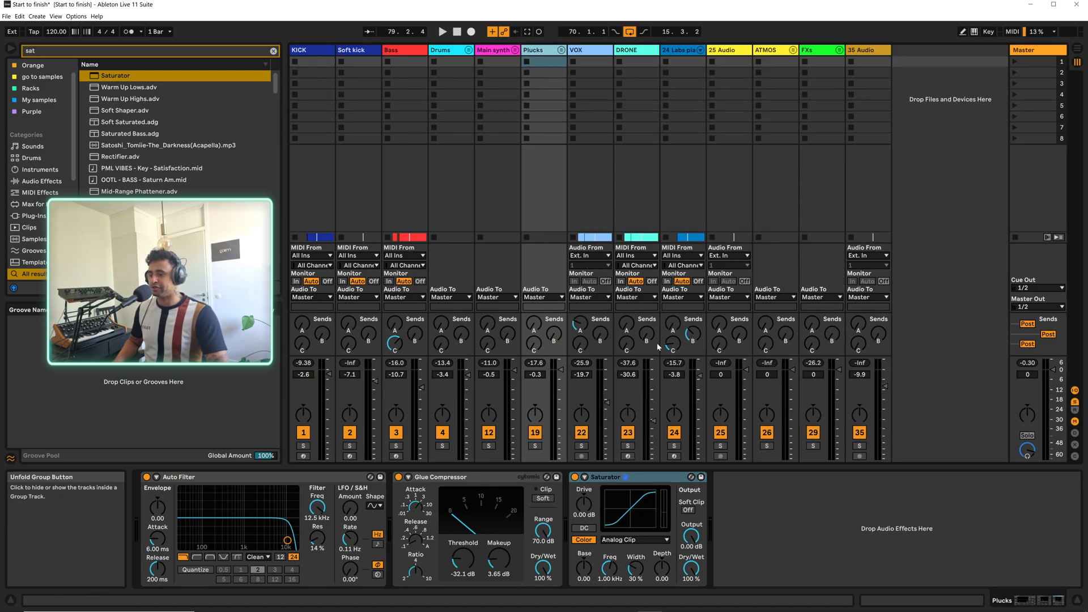
{"action": "left_click", "coordinate": [581, 500]}
{"action": "left_click_drag", "start_coordinate": [582, 498], "coordinate": [582, 496]}
{"action": "key", "text": "space"}
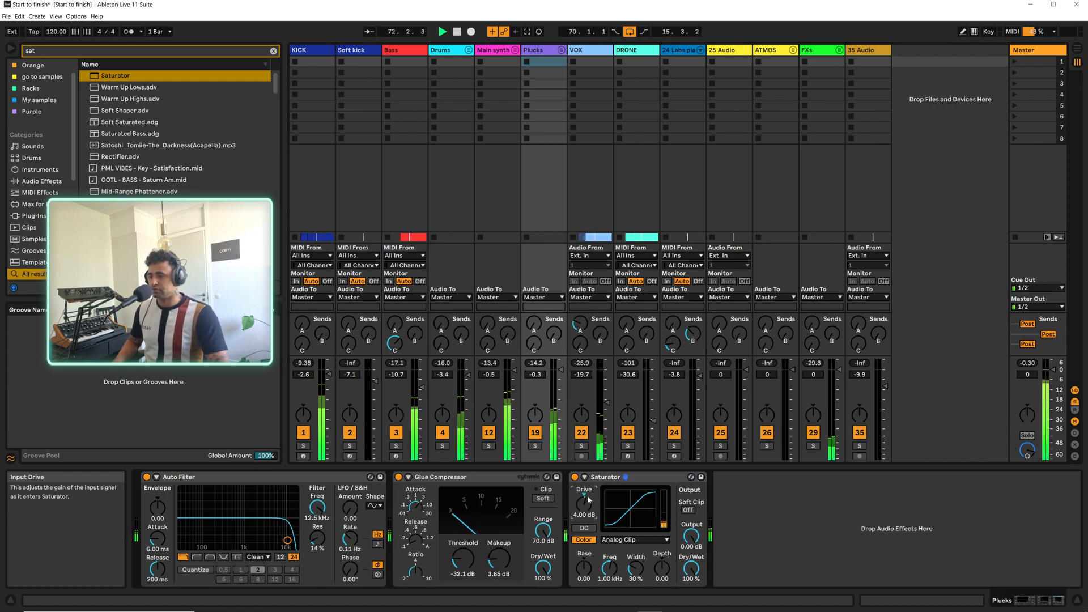
Move the Plucks group's Saturator in front of the Glue Compressor and play the drop
{"action": "left_click", "coordinate": [609, 477]}
{"action": "left_click_drag", "start_coordinate": [417, 497], "coordinate": [464, 499]}
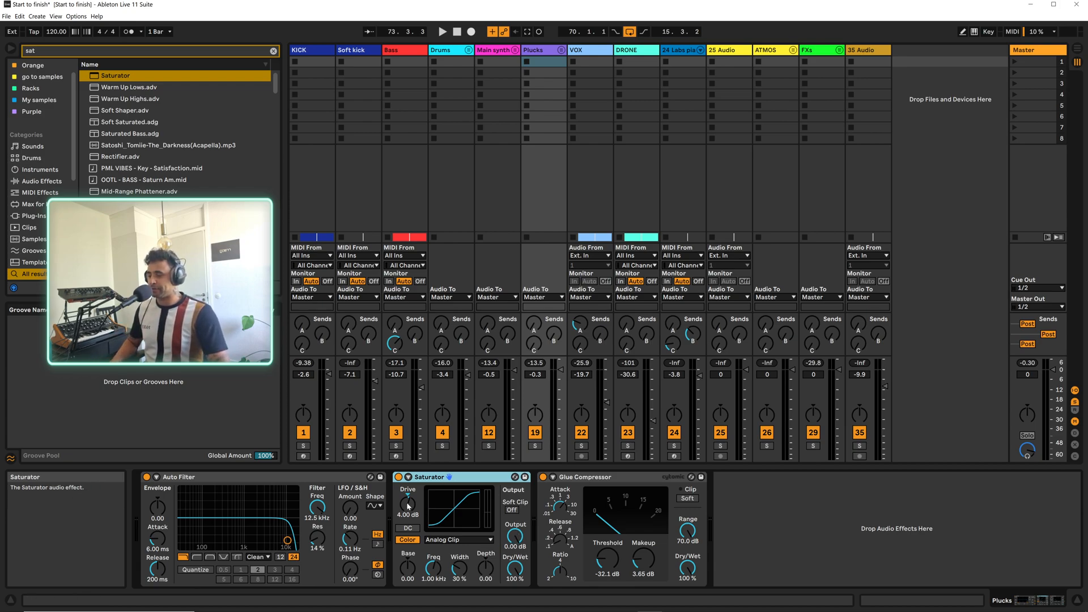
{"action": "key", "text": "space"}
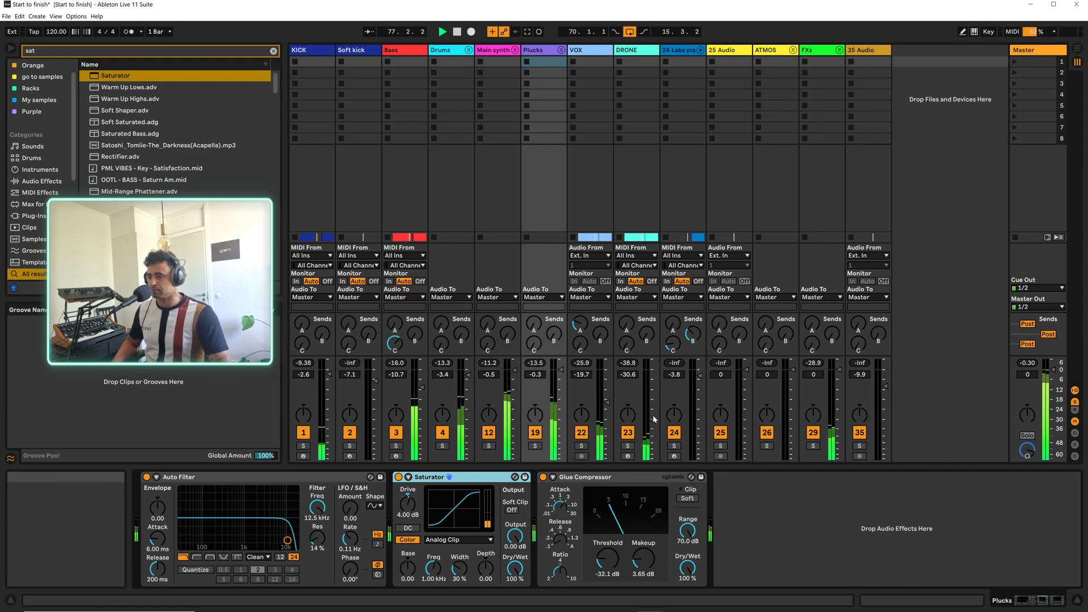
Raise the VOX track's volume to -16.8 dB while playing the drop
{"action": "left_click", "coordinate": [603, 53]}
{"action": "key", "text": "space"}
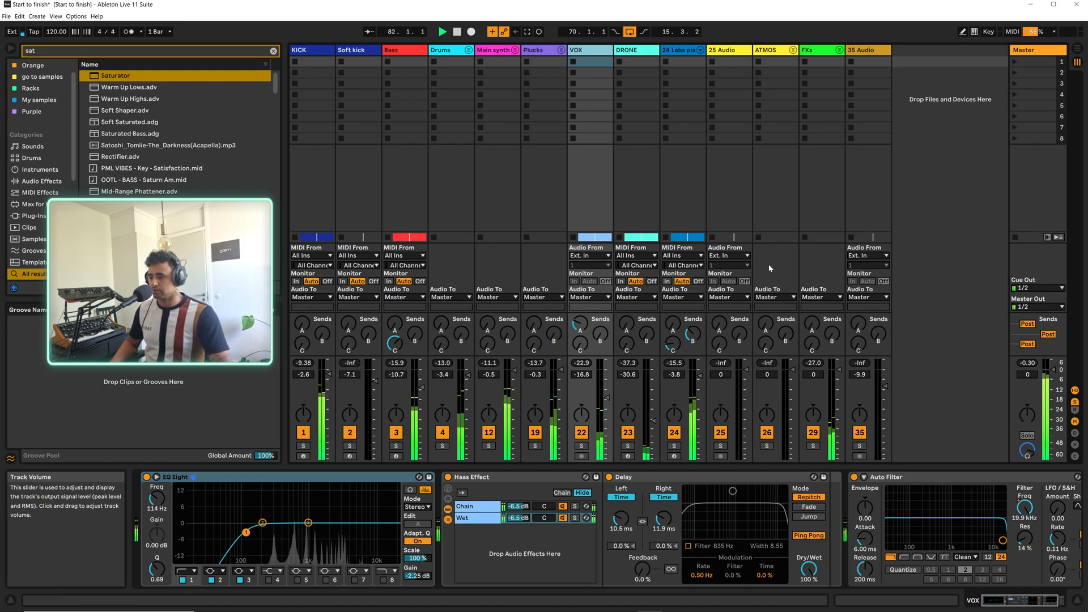
{"action": "key", "text": "space"}
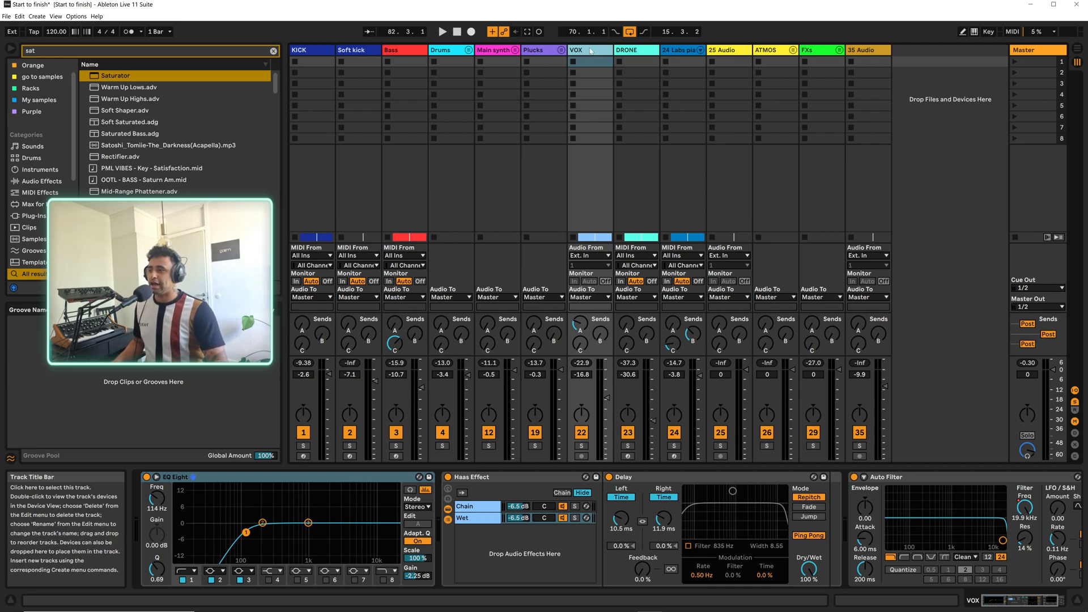
Expand the Main synth group and play the start of the drop repeatedly to judge the 16 Diva track
{"action": "left_click", "coordinate": [493, 51]}
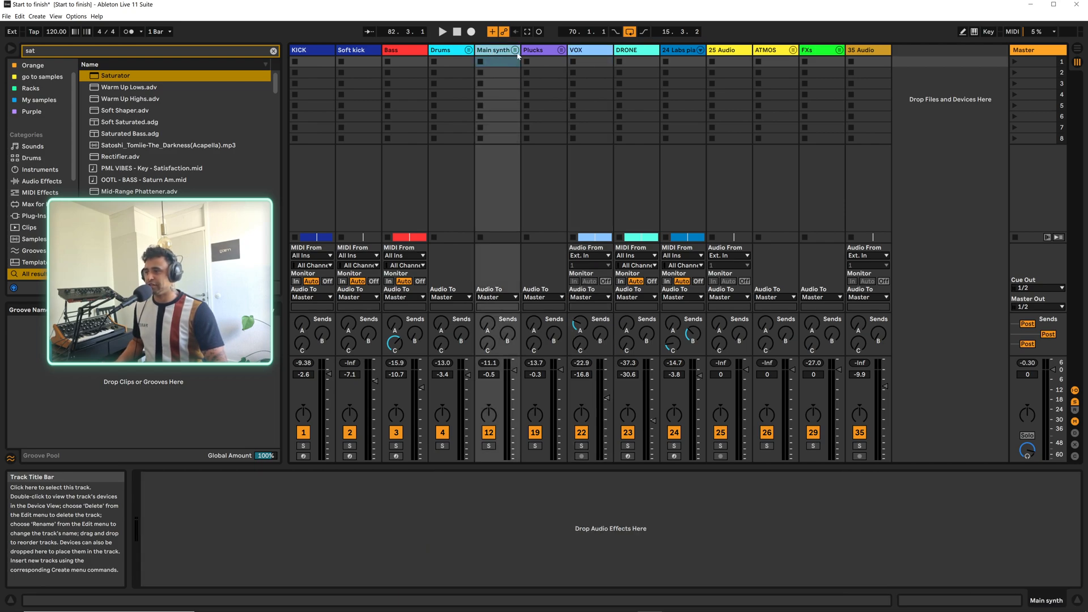
{"action": "left_click", "coordinate": [515, 50]}
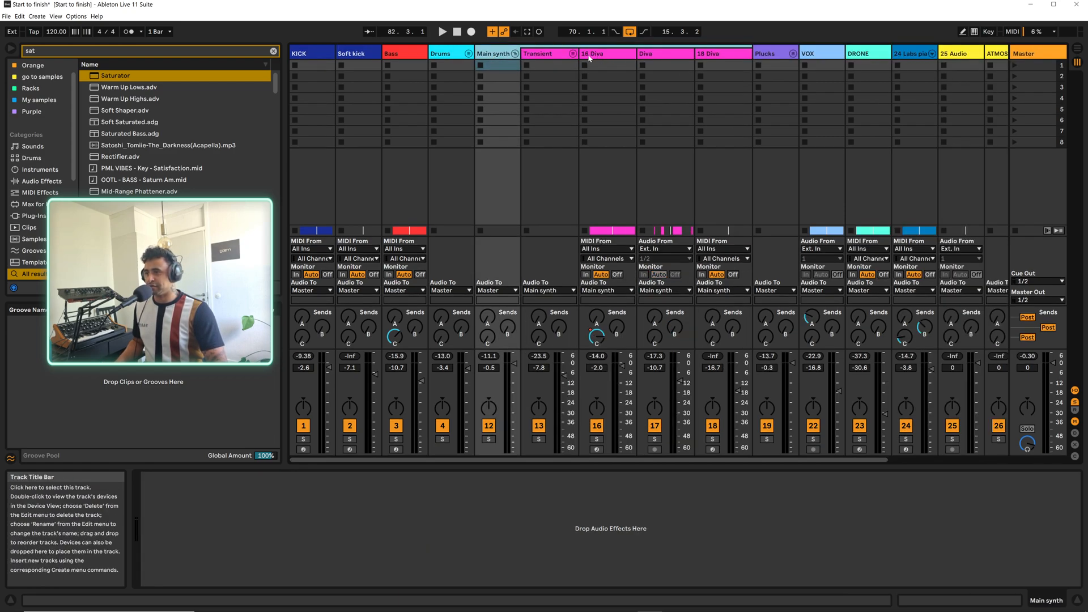
{"action": "key", "text": "space"}
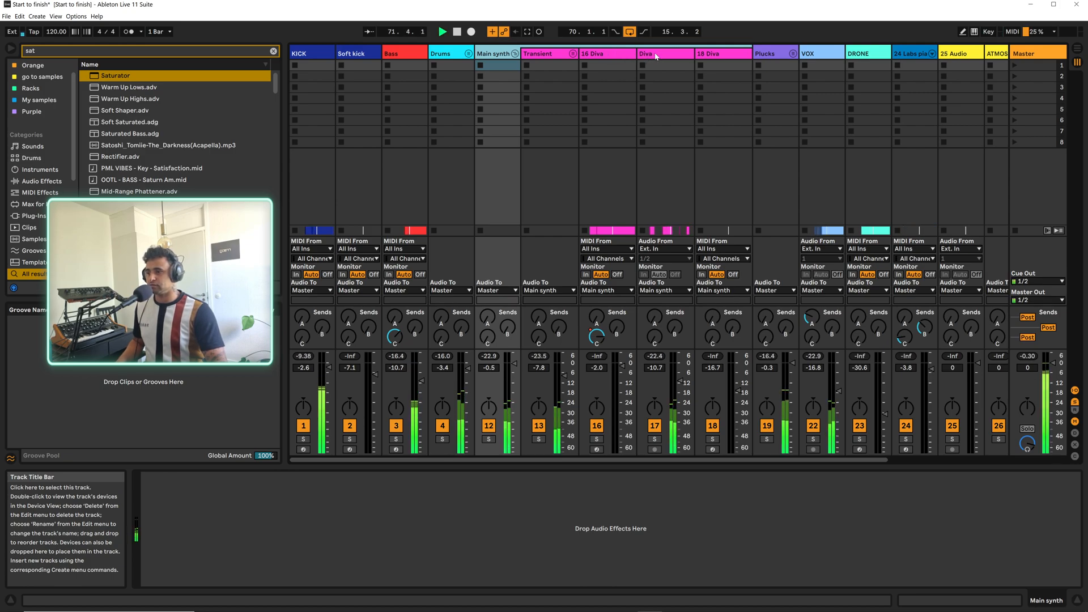
{"action": "left_click", "coordinate": [603, 65]}
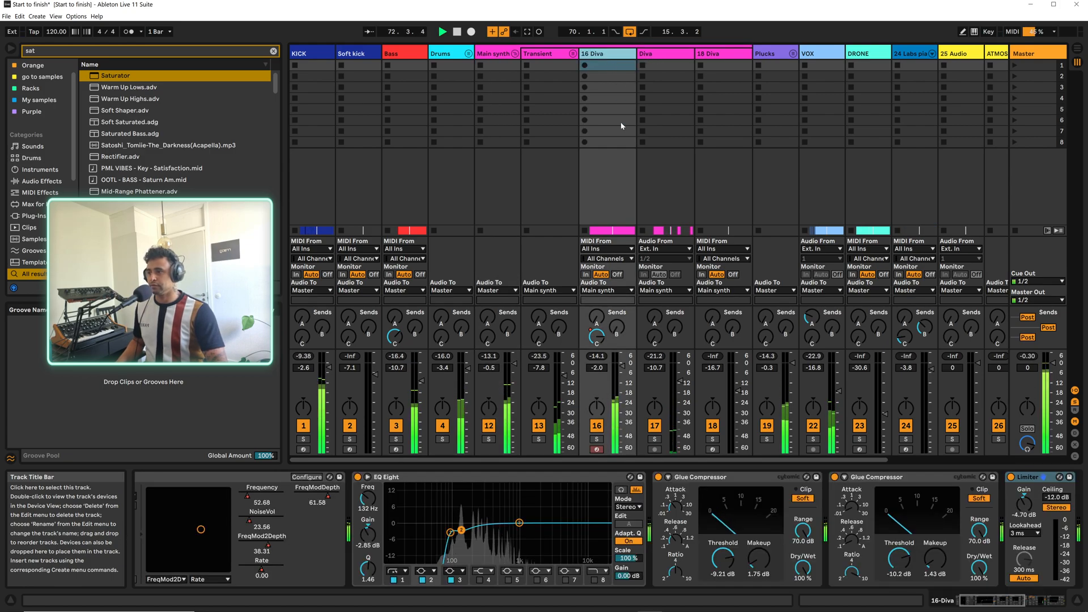
{"action": "key", "text": "space"}
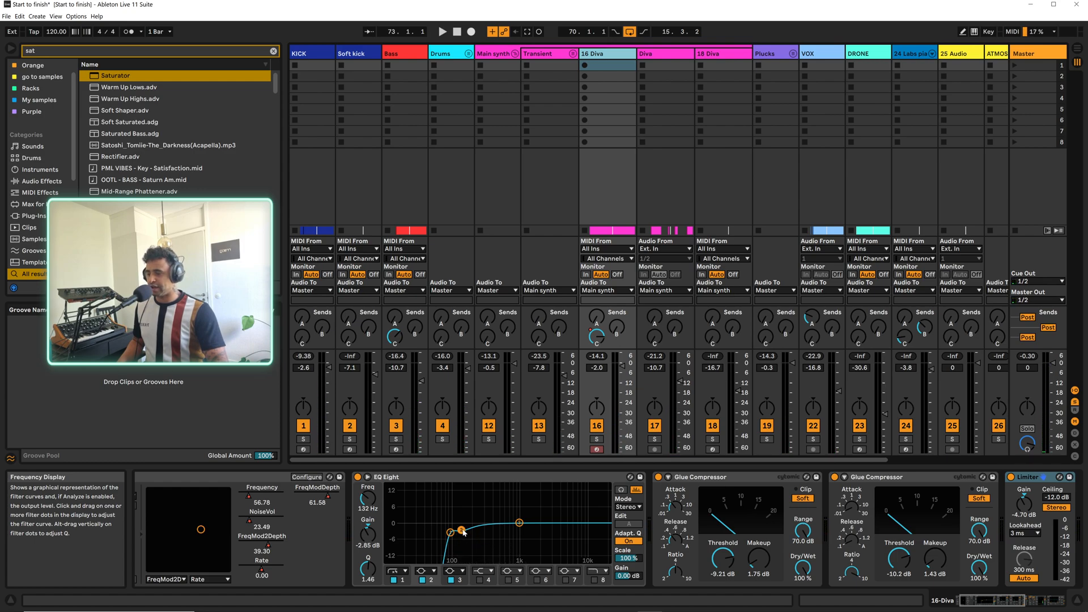
{"action": "key", "text": "space"}
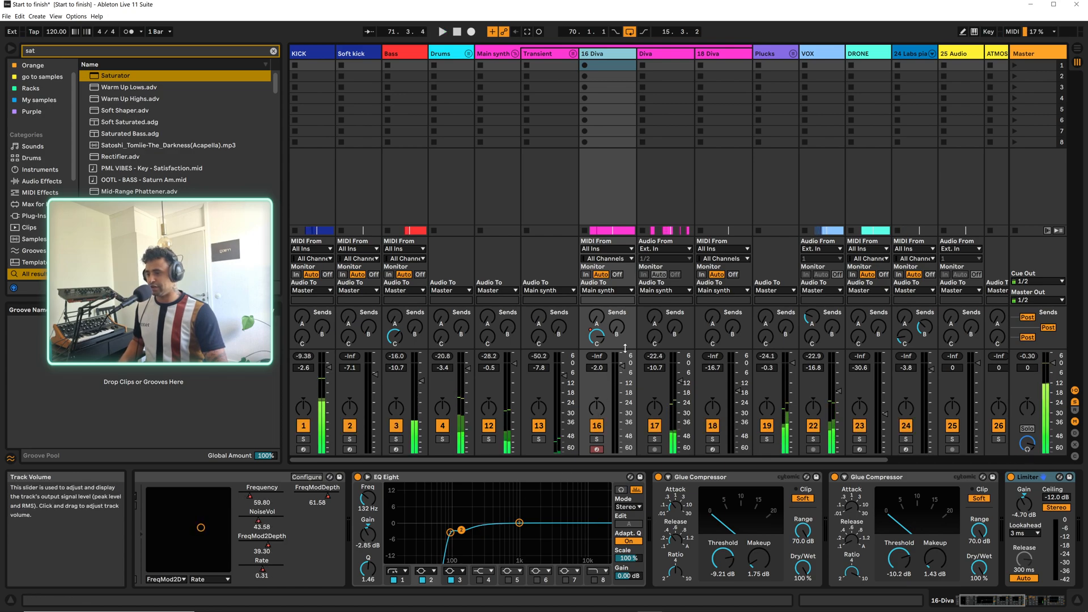
{"action": "key", "text": "space"}
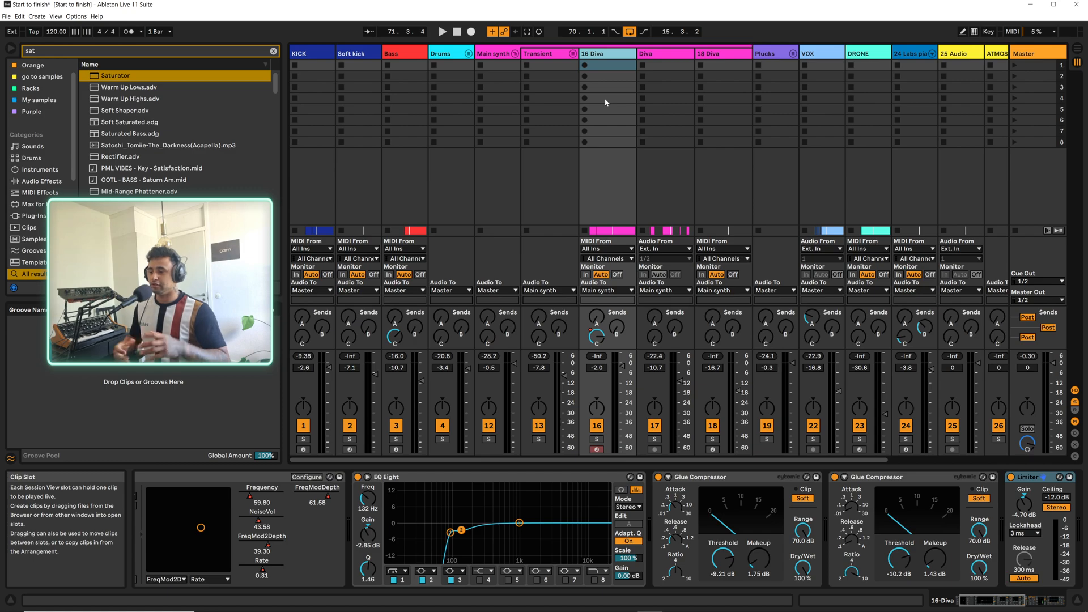
{"action": "key", "text": "space"}
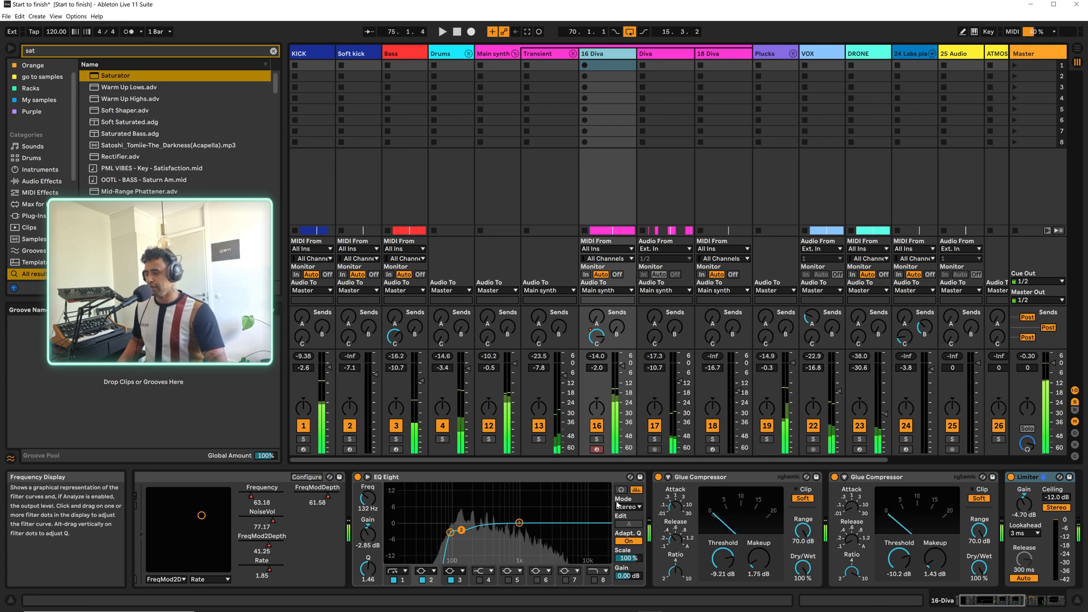
{"action": "key", "text": "space"}
Duplicate the 16 Diva track's EQ Eight, set the copy to M/S mode and switch it to editing the side channel
{"action": "left_click", "coordinate": [574, 482]}
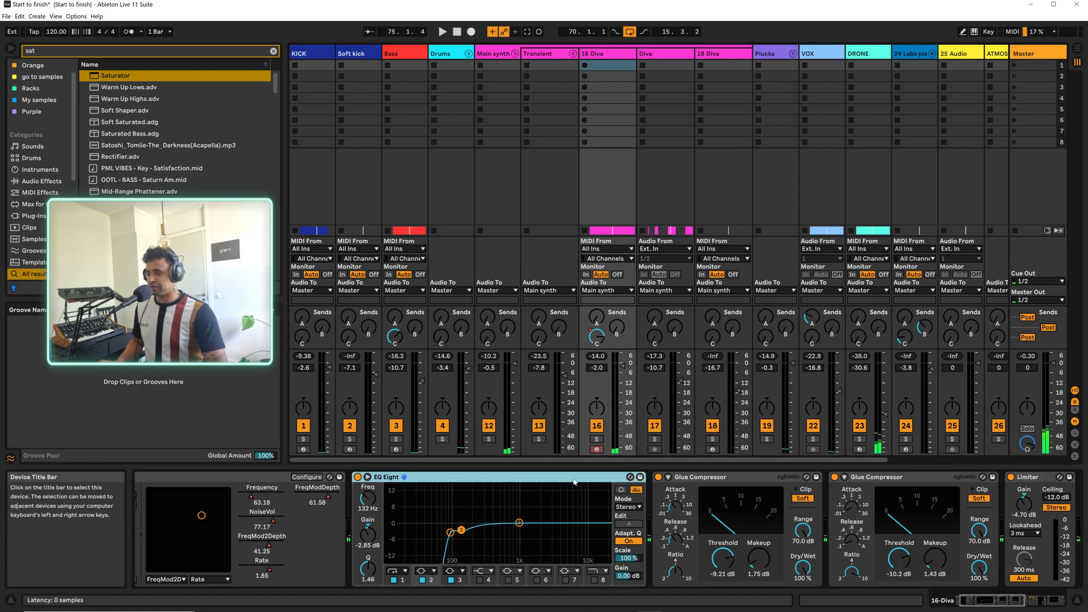
{"action": "key", "text": "ctrl+d"}
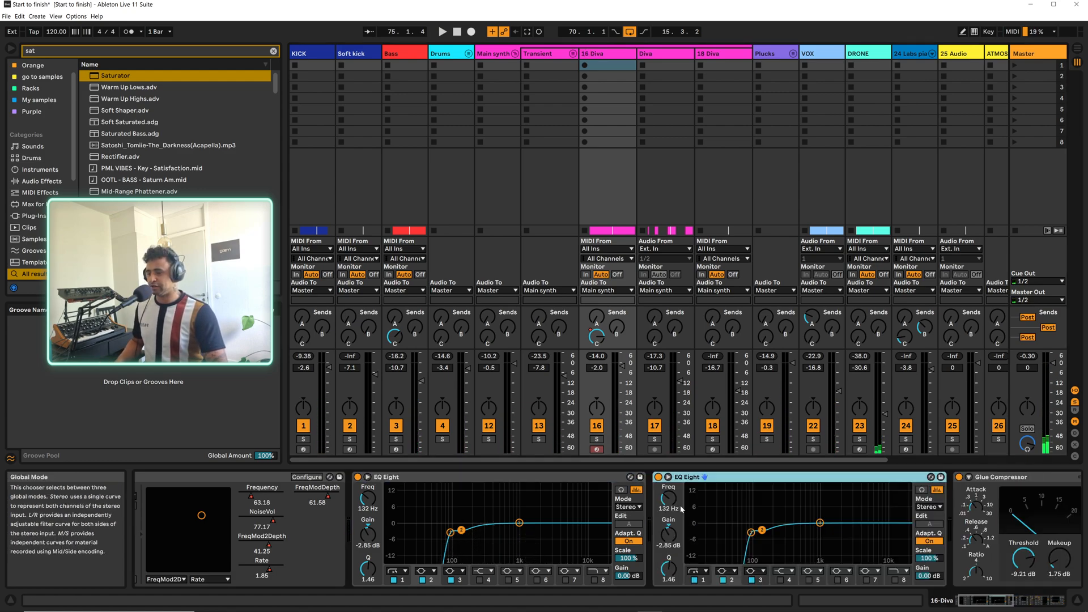
{"action": "left_click", "coordinate": [928, 506]}
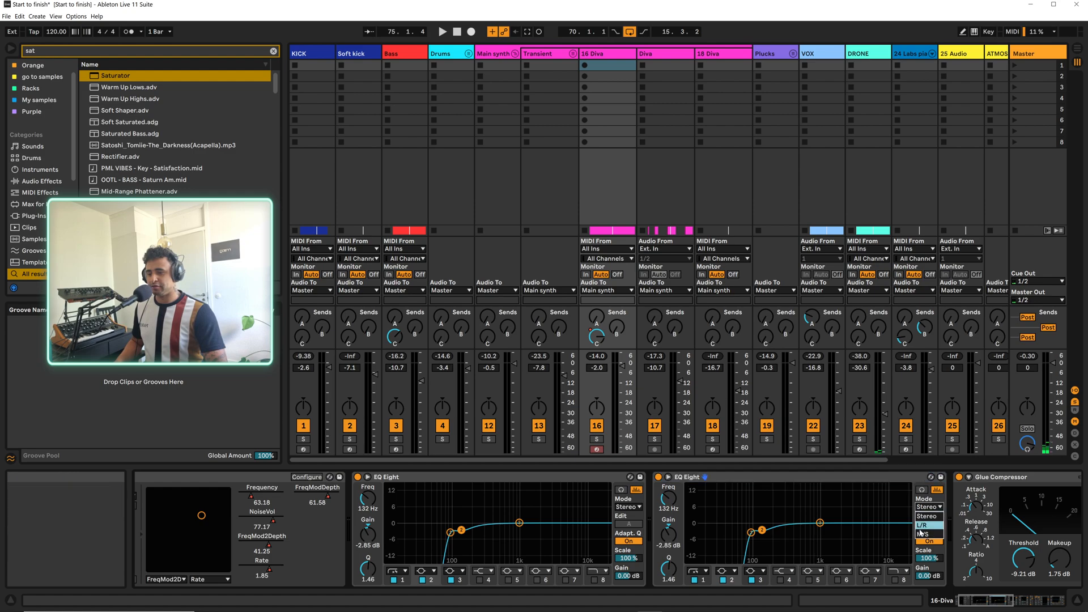
{"action": "left_click", "coordinate": [924, 529]}
{"action": "left_click", "coordinate": [927, 524]}
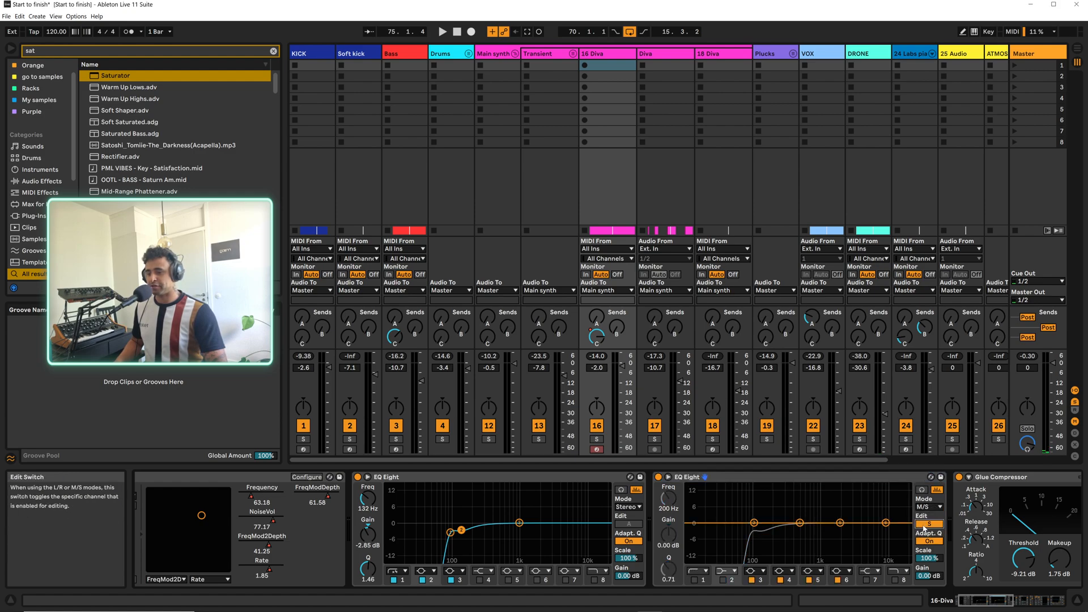
Enable low-cut band 1 on the second EQ Eight's side channel and set it to about 182 Hz while playing
{"action": "left_click", "coordinate": [694, 579]}
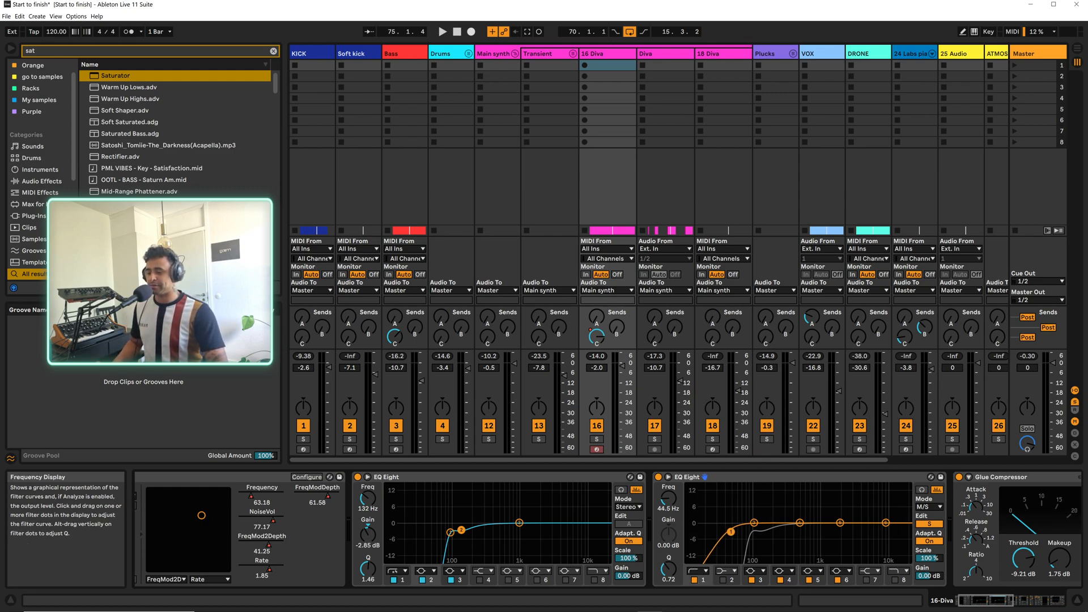
{"action": "left_click_drag", "start_coordinate": [751, 530], "coordinate": [756, 528]}
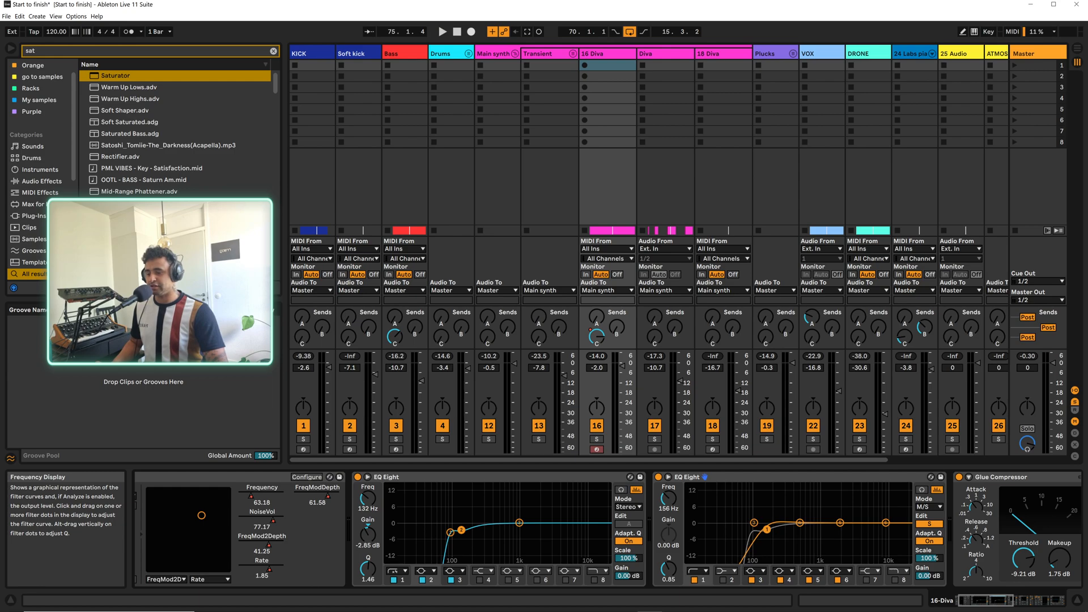
{"action": "key", "text": "space"}
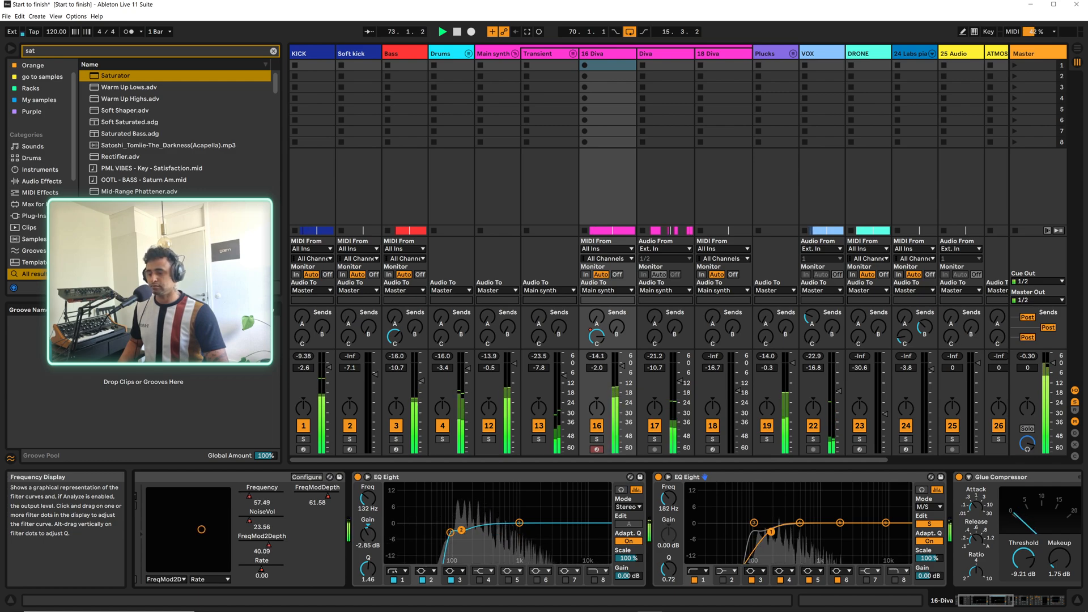
{"action": "key", "text": "space"}
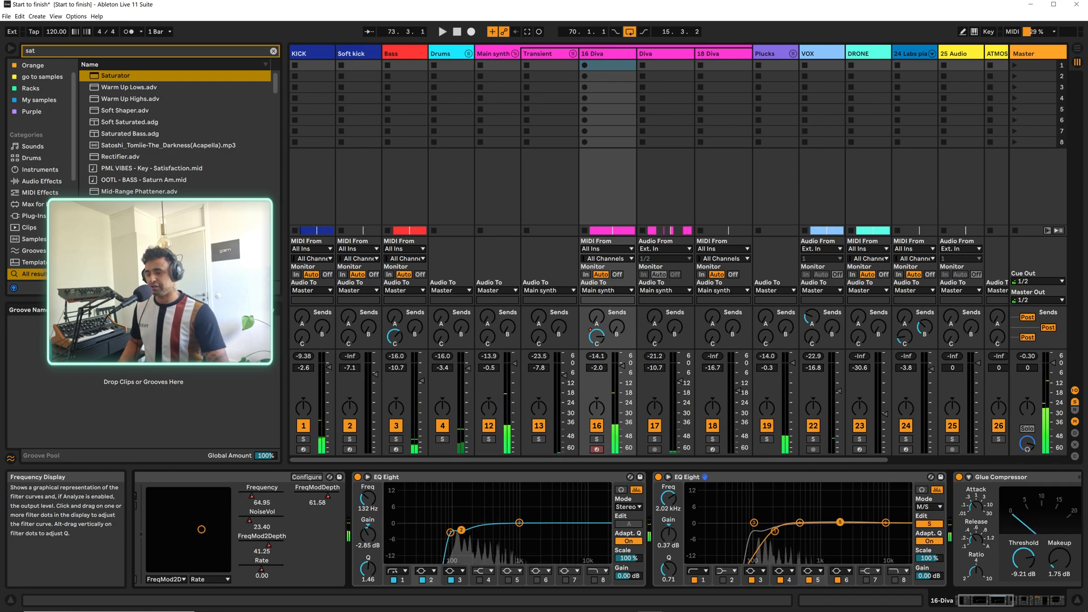
Boost the second EQ Eight's side channel by 2.36 dB at 1.35 kHz, switch editing to the mid channel and play the drop
{"action": "left_click_drag", "start_coordinate": [840, 522], "coordinate": [828, 516]}
{"action": "key", "text": "space"}
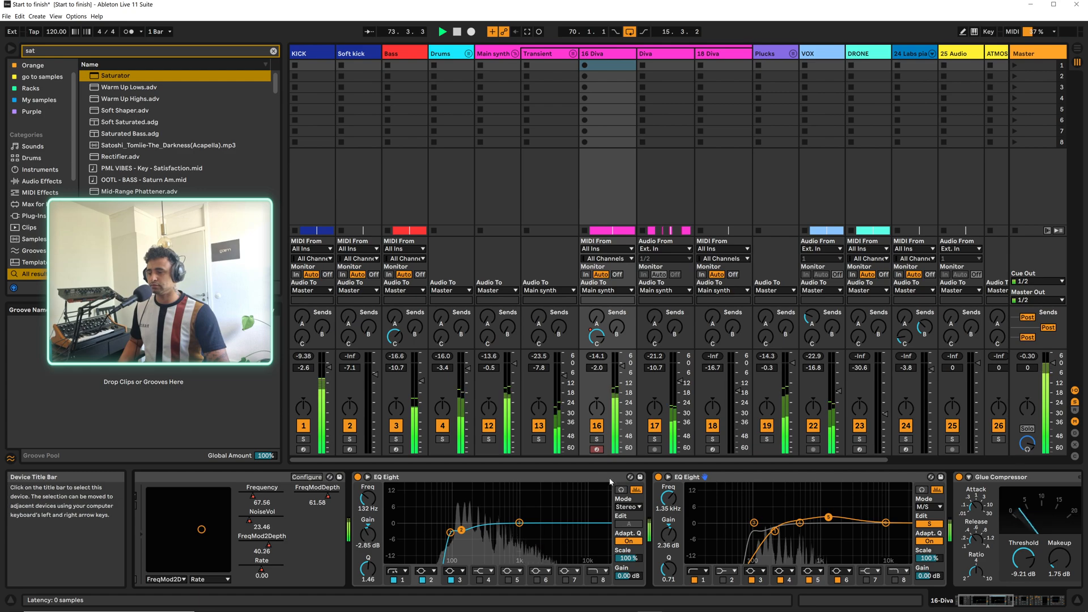
{"action": "key", "text": "space"}
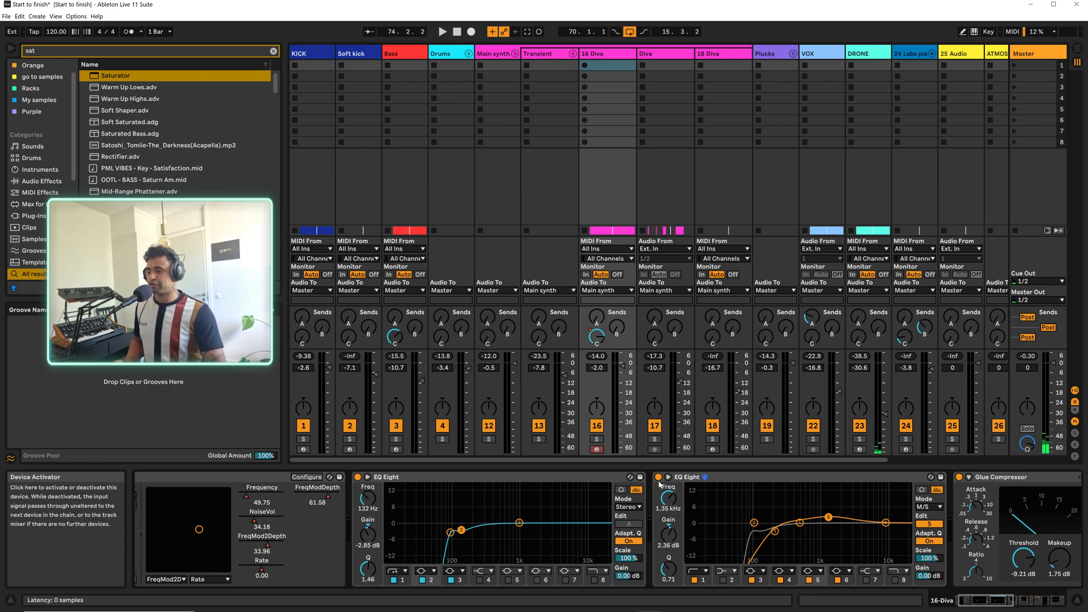
{"action": "left_click", "coordinate": [929, 524]}
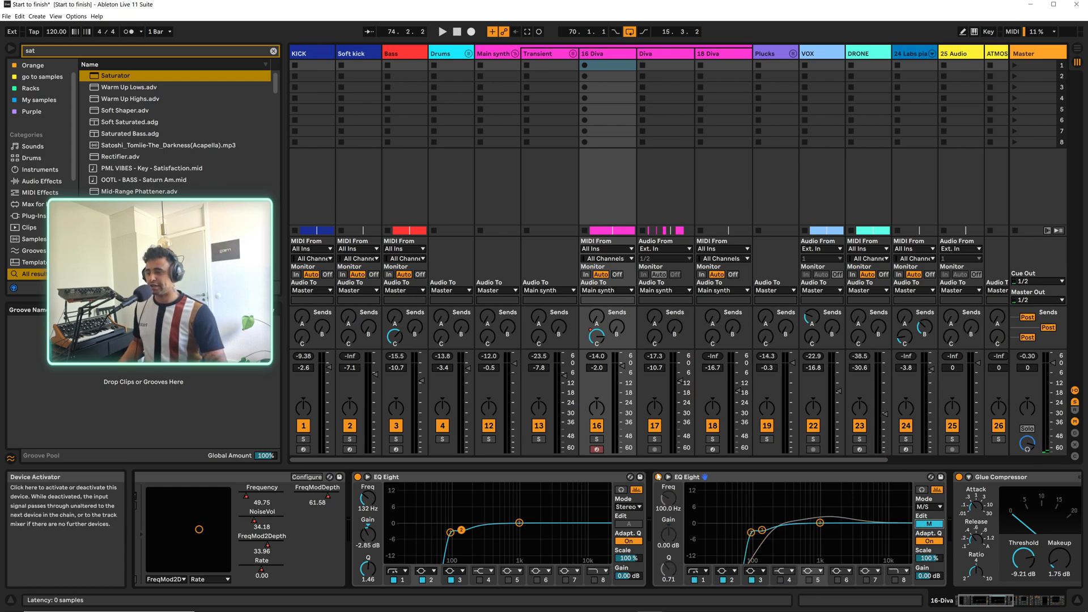
{"action": "key", "text": "space"}
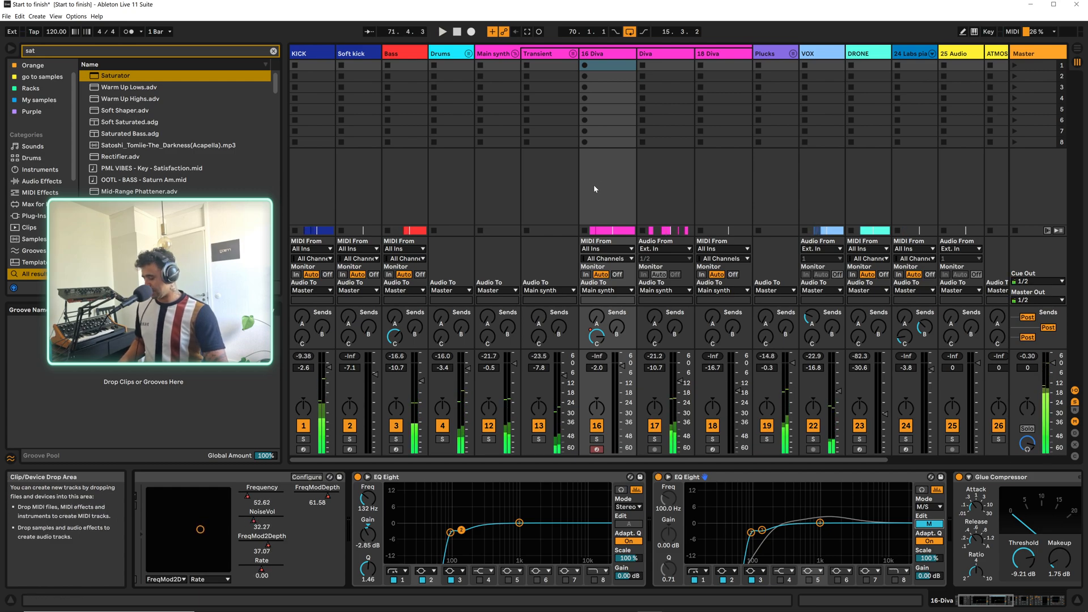
Set the arrangement loop to 8 bars starting at Drop 2.0 (77.4.3) and play it in the mixer view
{"action": "key", "text": "Tab"}
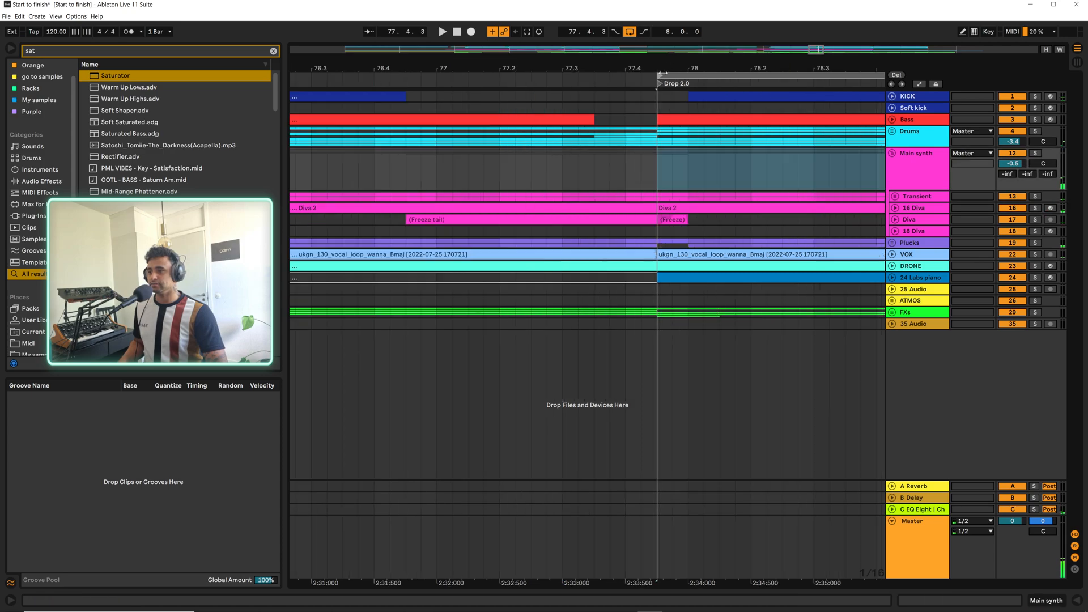
{"action": "key", "text": "space"}
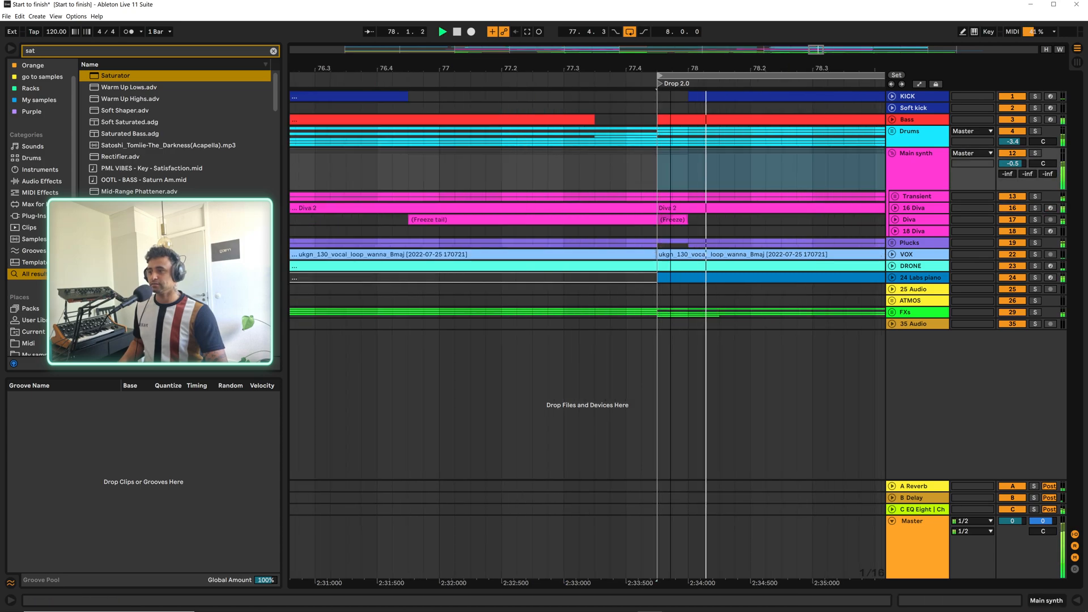
{"action": "scroll", "coordinate": [838, 184], "scroll_direction": "down", "scroll_amount": 10}
{"action": "key", "text": "Tab"}
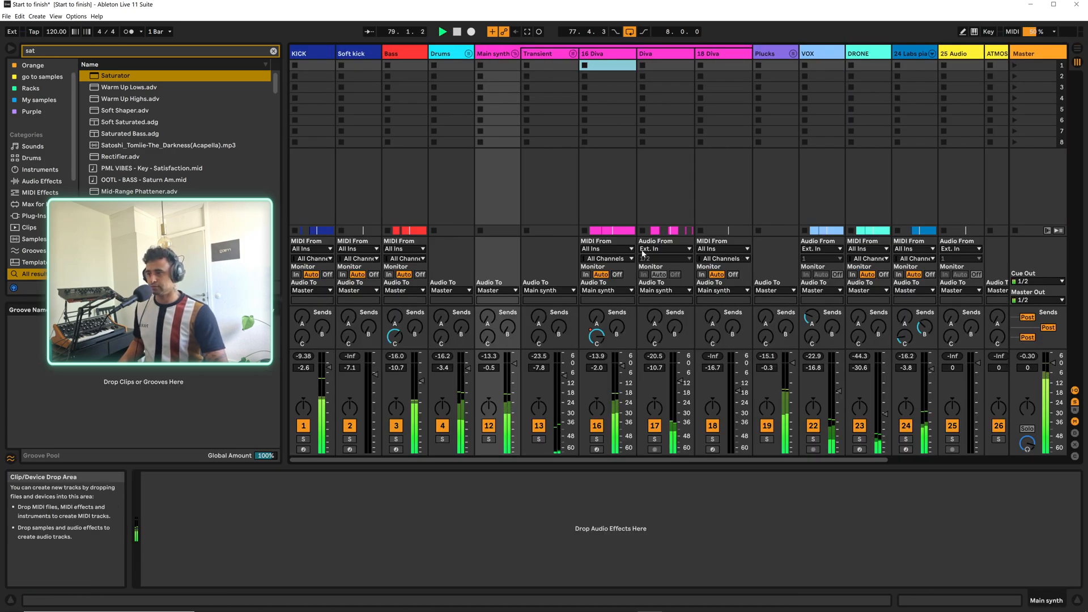
Select the 16 Diva track and compare the drop with its second EQ Eight bypassed and active
{"action": "left_click", "coordinate": [605, 54]}
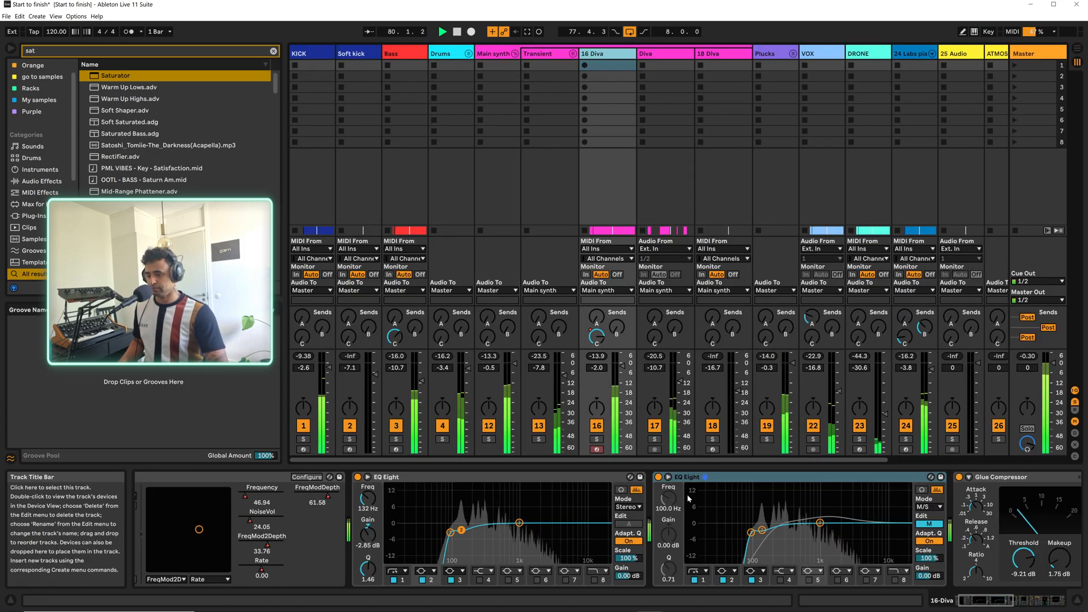
{"action": "left_click", "coordinate": [659, 479]}
{"action": "left_click", "coordinate": [667, 477]}
{"action": "left_click", "coordinate": [658, 477]}
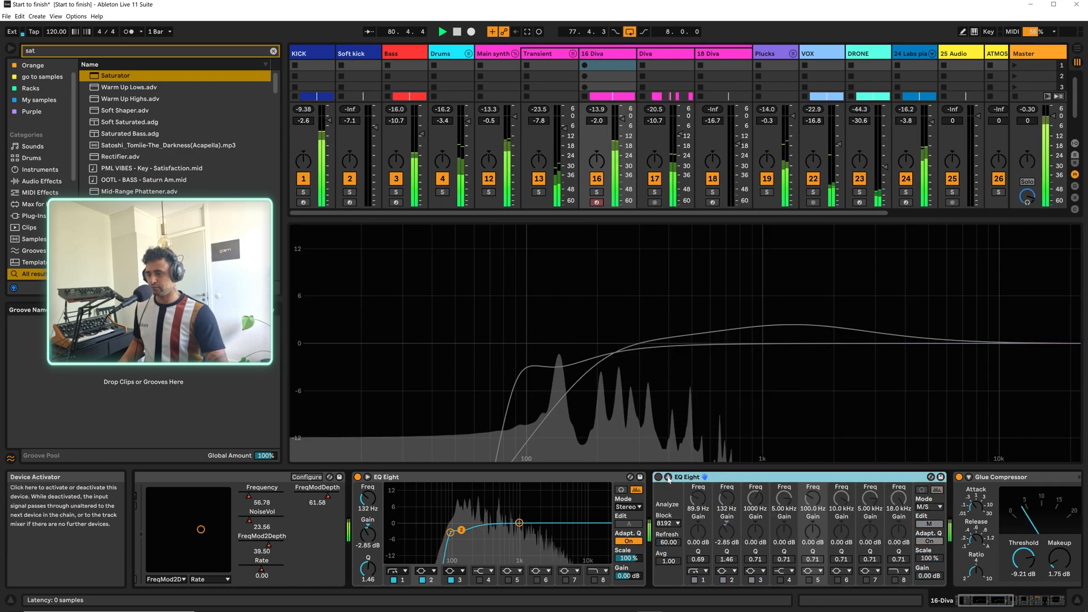
{"action": "left_click", "coordinate": [667, 477]}
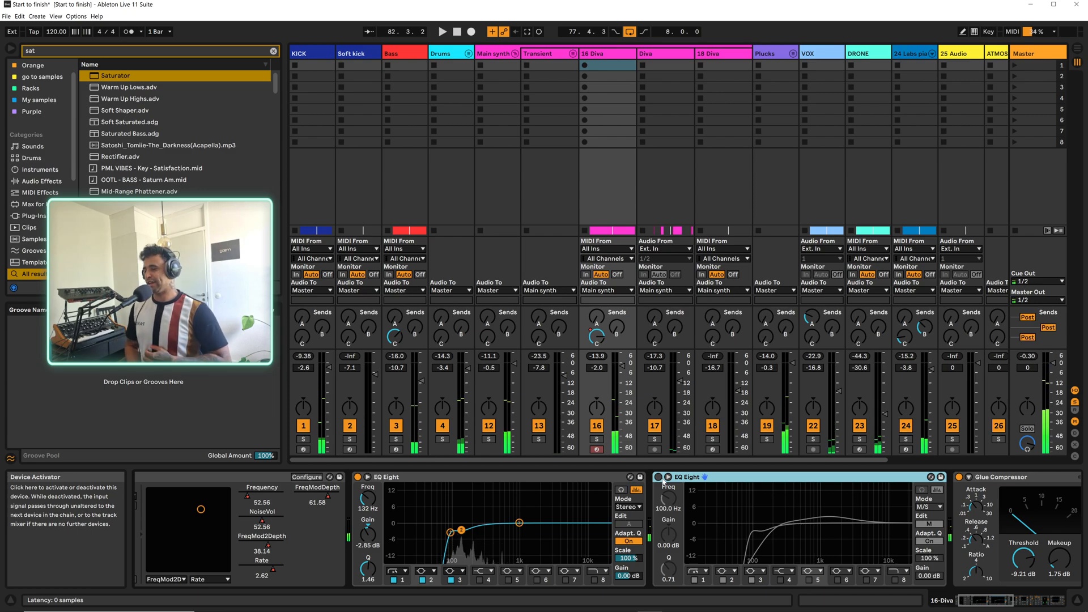
{"action": "left_click", "coordinate": [658, 477]}
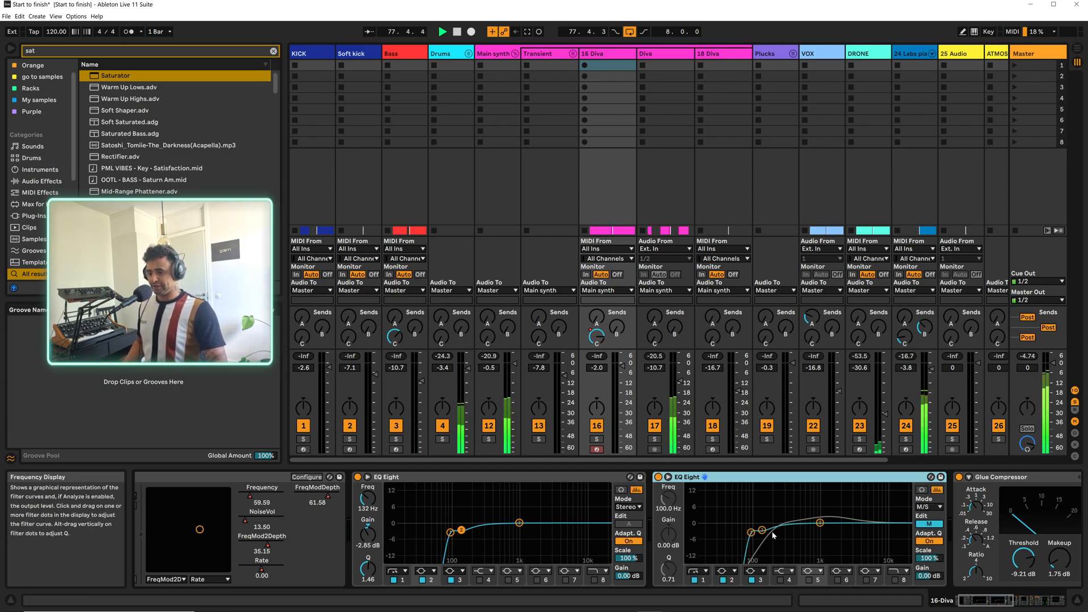
Set the second EQ Eight's low cut to 74.2 Hz on the mid channel and about 147 Hz on the side channel
{"action": "left_click_drag", "start_coordinate": [757, 536], "coordinate": [747, 534]}
{"action": "key", "text": "space"}
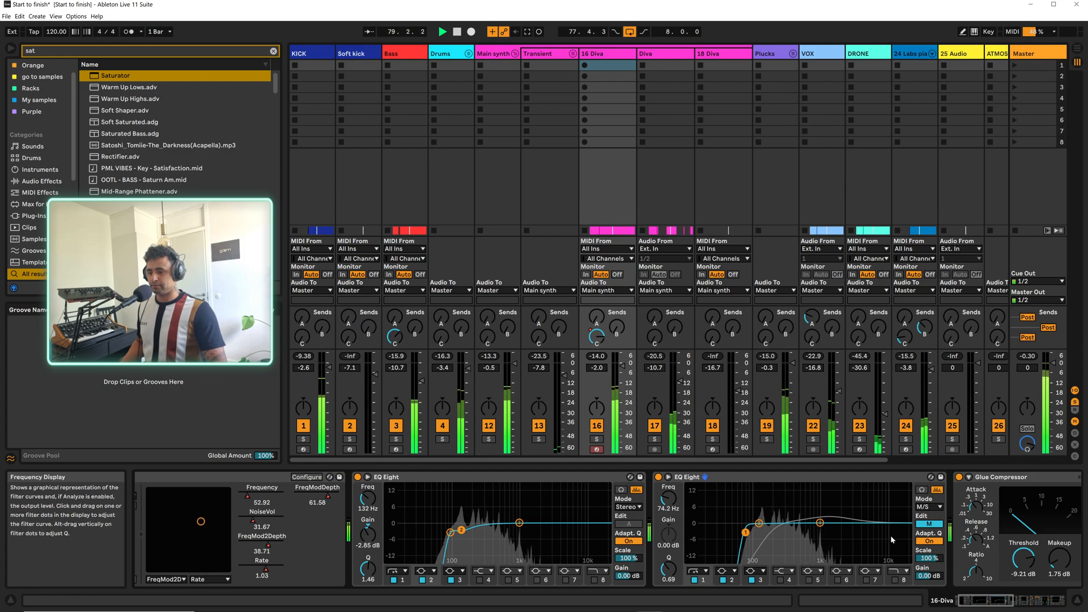
{"action": "left_click", "coordinate": [926, 524]}
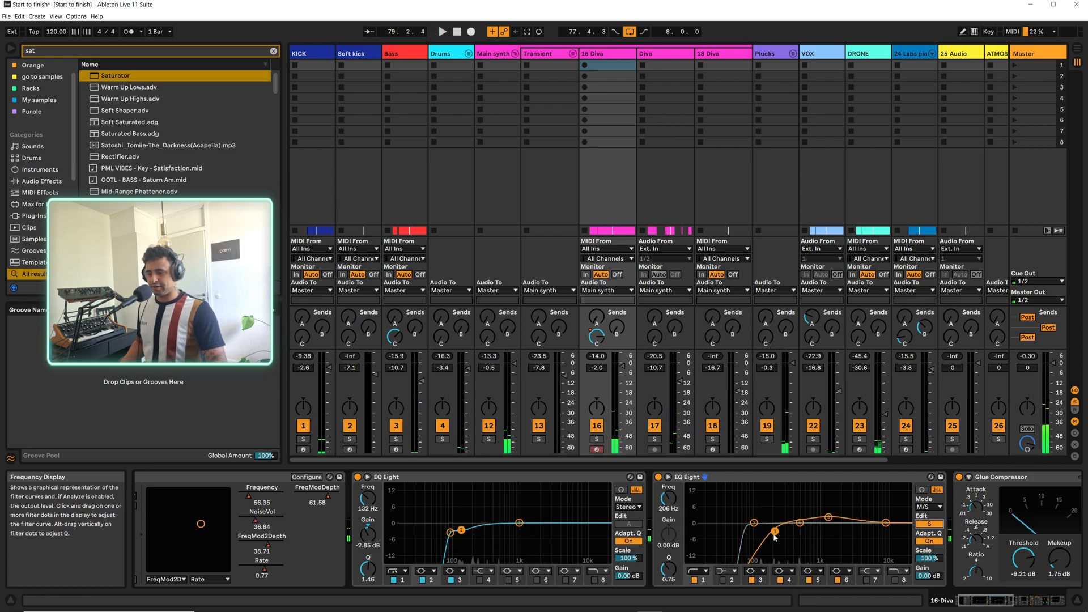
{"action": "key", "text": "space"}
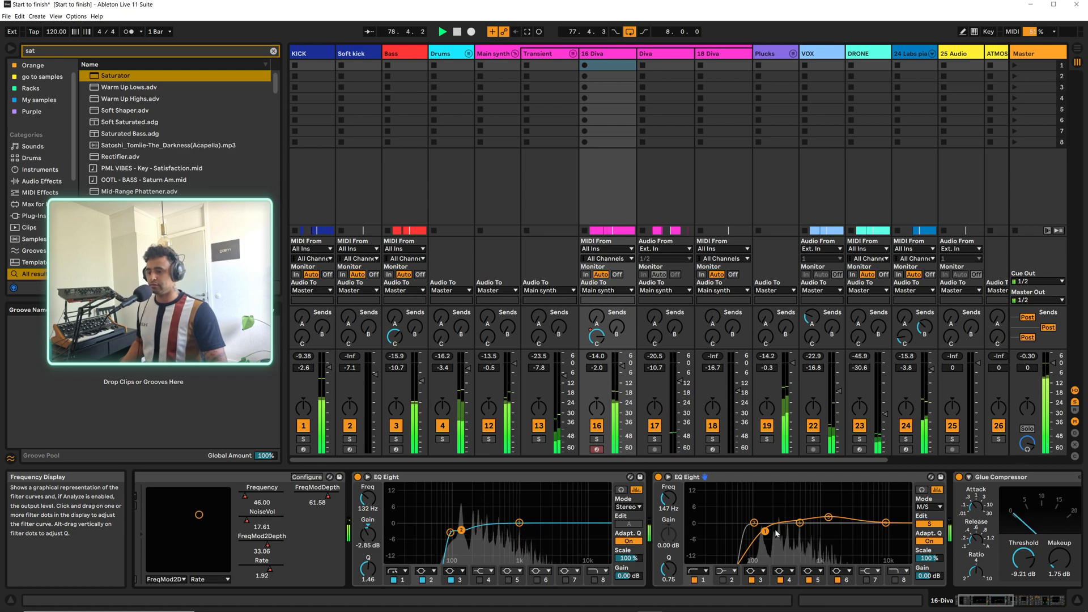
Bypass and re-enable the second EQ Eight during playback to hear the effect of the new low cuts
{"action": "left_click", "coordinate": [658, 477]}
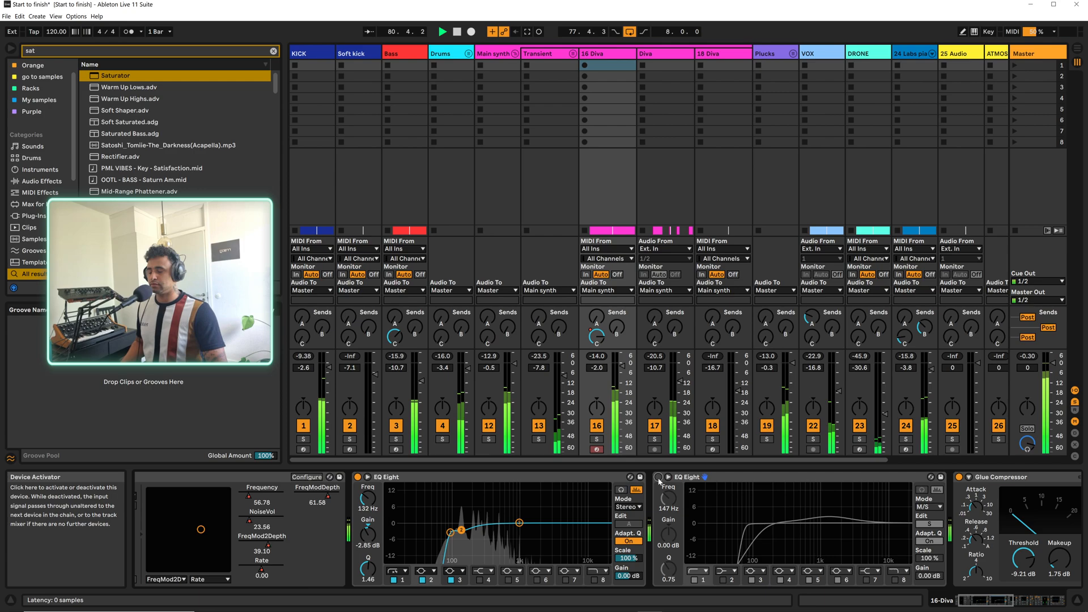
{"action": "left_click", "coordinate": [657, 478]}
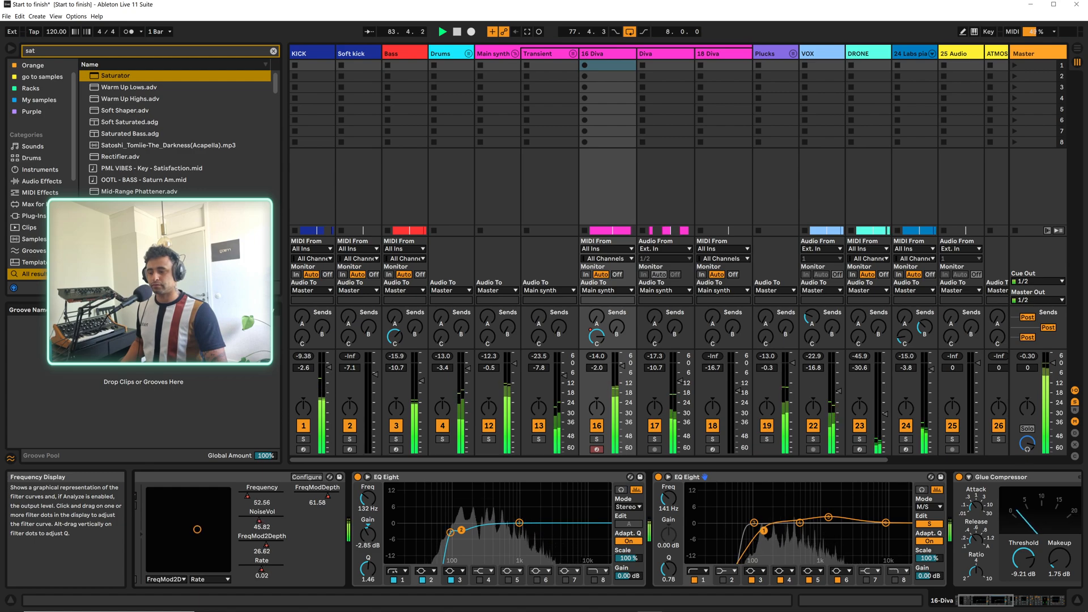
{"action": "key", "text": "space"}
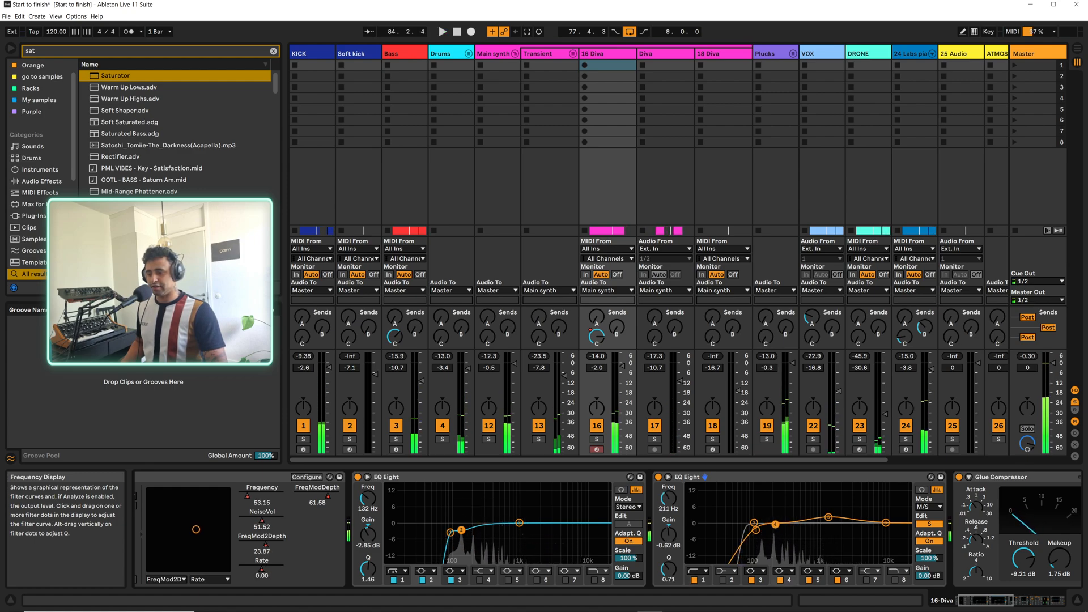
Set the second EQ Eight's side low cut to about 94 Hz, dip band 2 by 4.34 dB at 141 Hz, and play the drop
{"action": "left_click", "coordinate": [754, 533]}
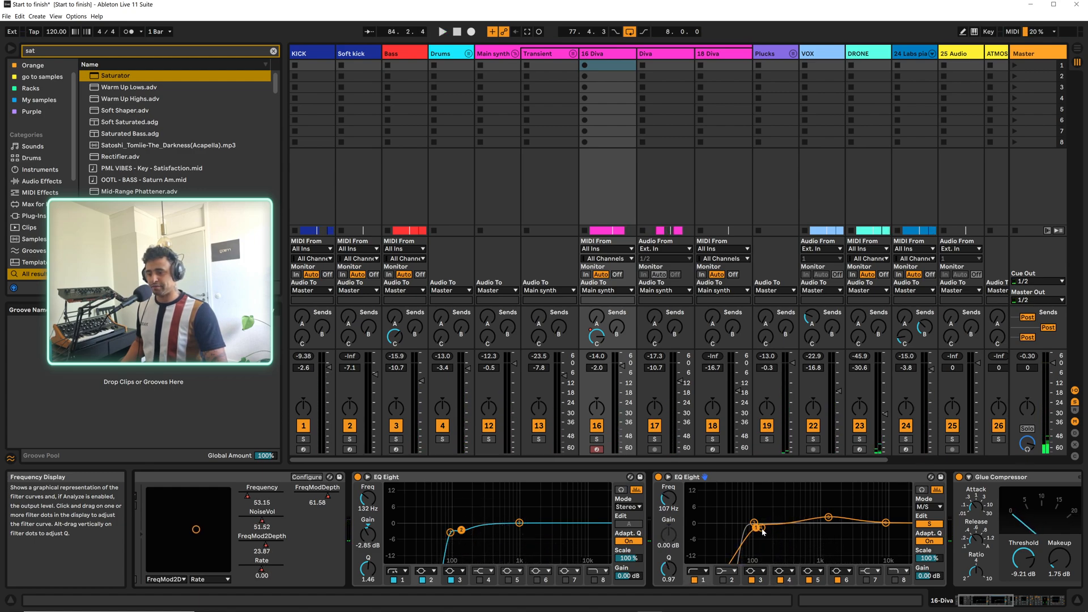
{"action": "left_click", "coordinate": [762, 530]}
{"action": "left_click", "coordinate": [754, 523]}
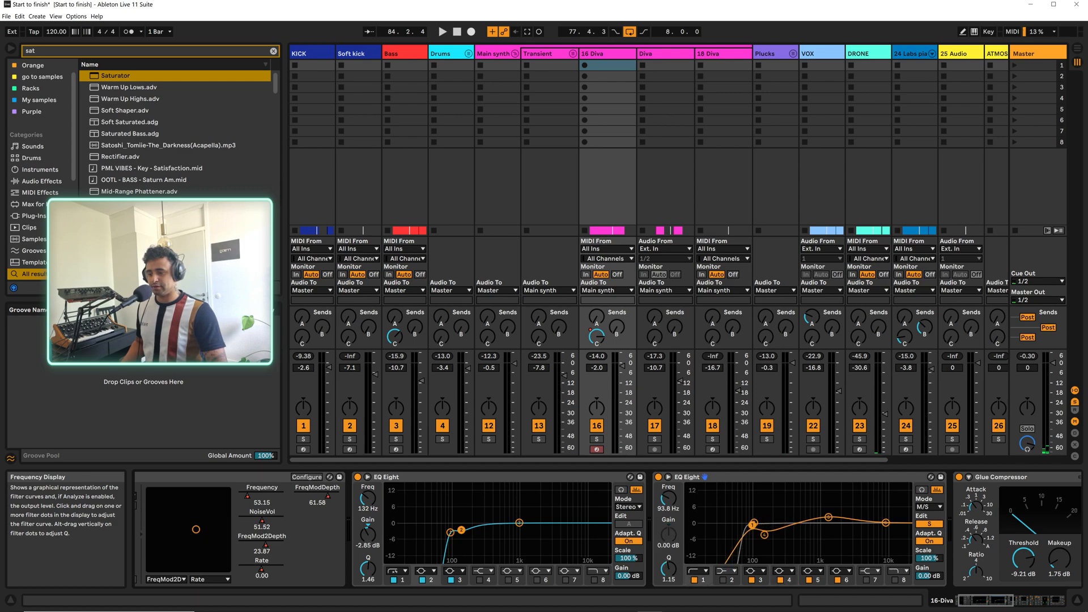
{"action": "left_click_drag", "start_coordinate": [763, 534], "coordinate": [768, 541]}
{"action": "key", "text": "space"}
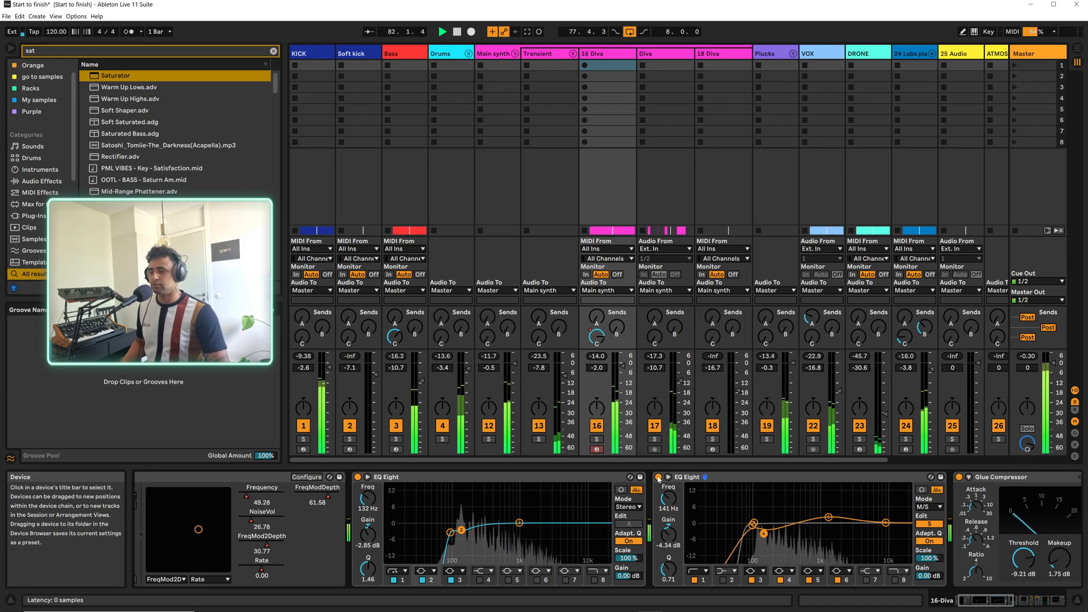
Compare the playing drop with the second EQ Eight off and on to judge the side-channel dip
{"action": "left_click", "coordinate": [658, 477]}
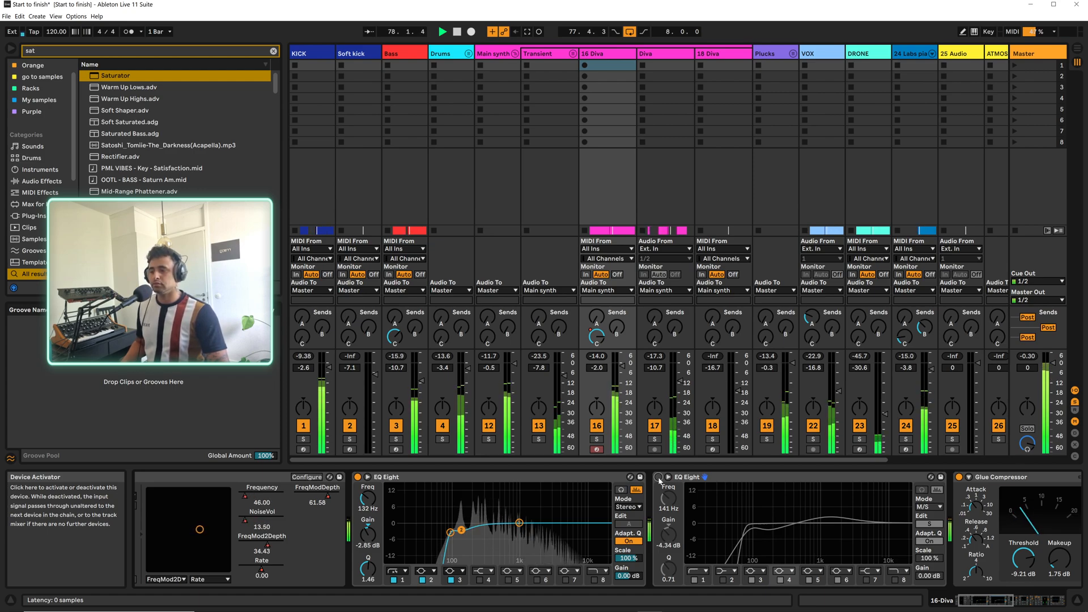
{"action": "left_click", "coordinate": [659, 478]}
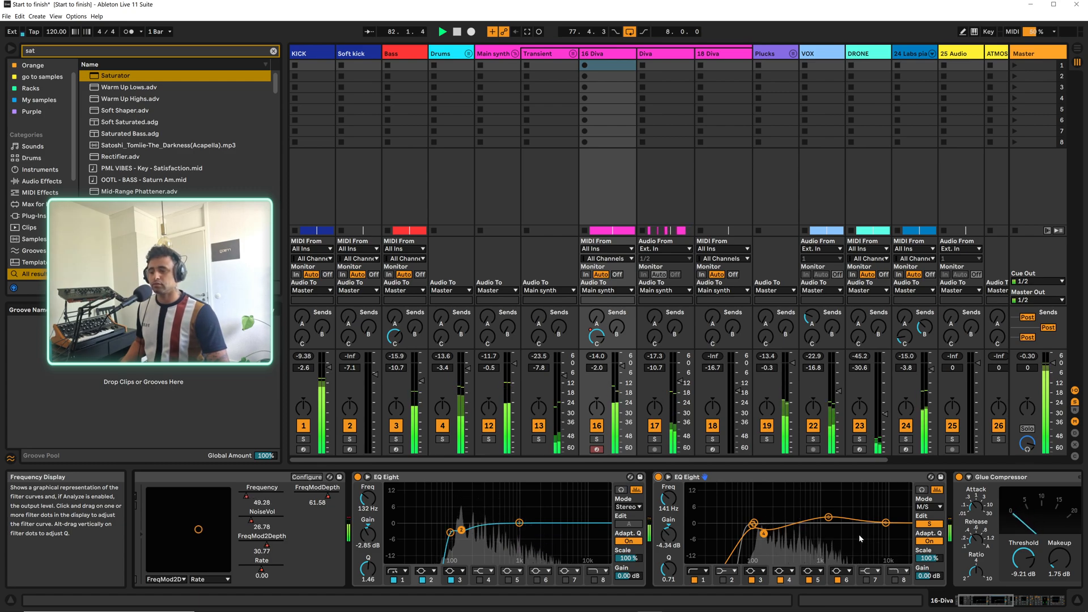
{"action": "key", "text": "space"}
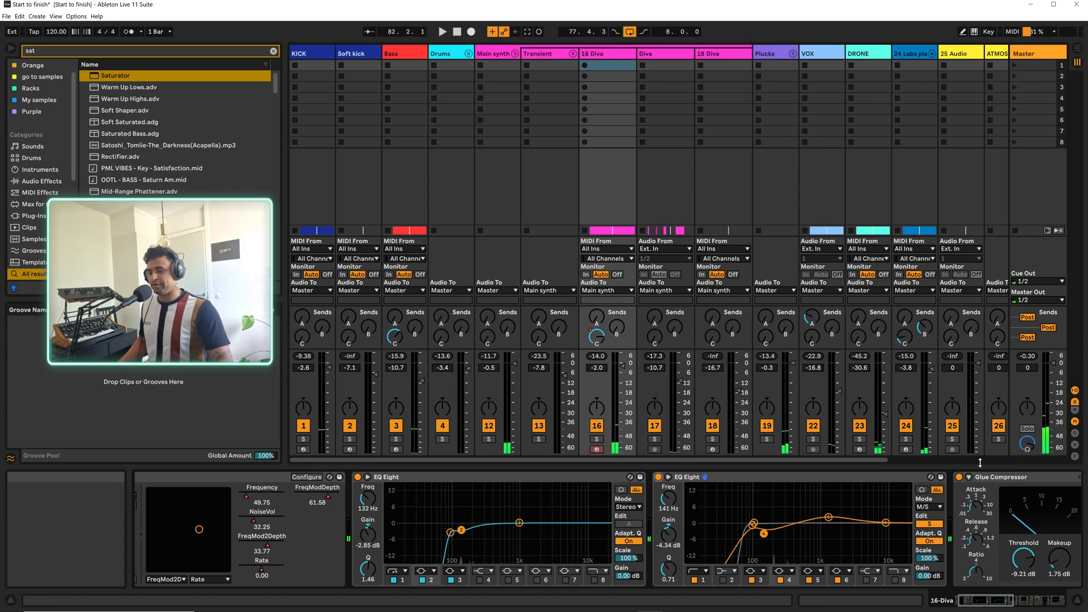
Set the threshold of the 16 Diva track's first Glue Compressor to -6.35 dB while auditioning the drop
{"action": "left_click", "coordinate": [1006, 479]}
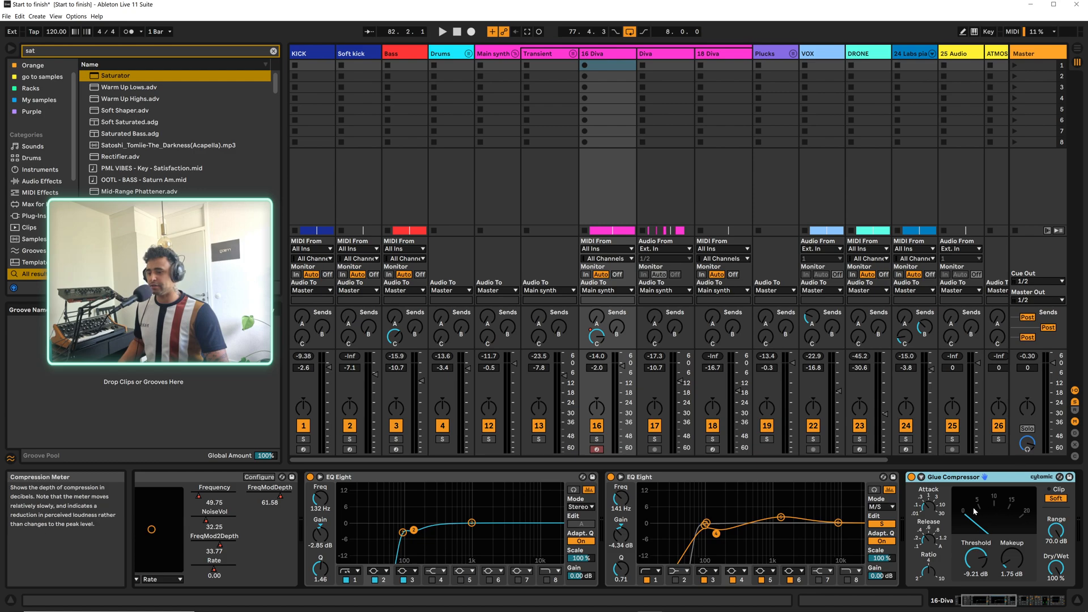
{"action": "key", "text": "space"}
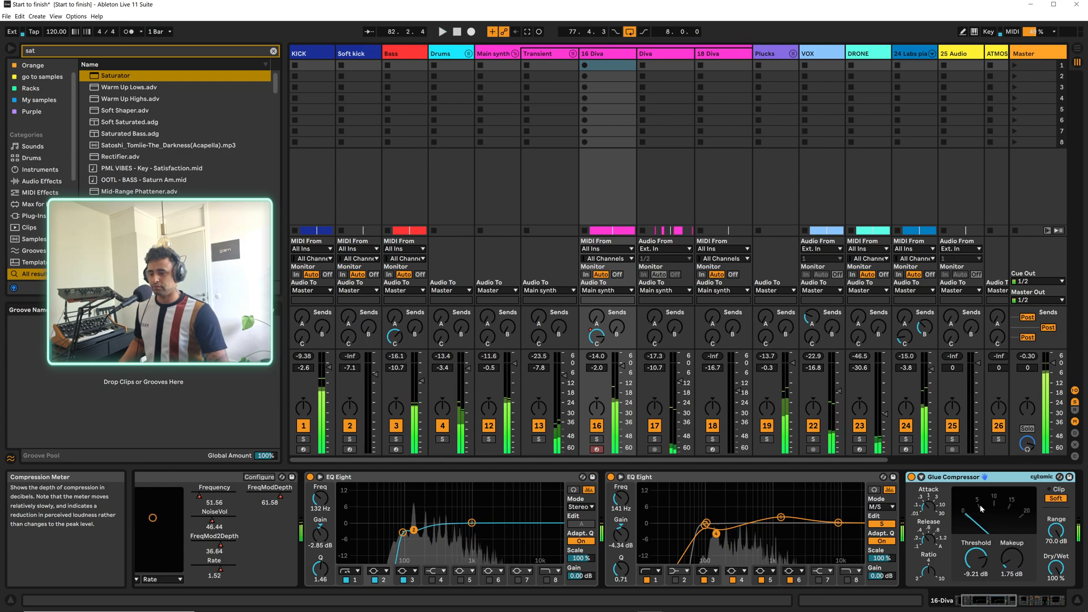
{"action": "left_click", "coordinate": [976, 558]}
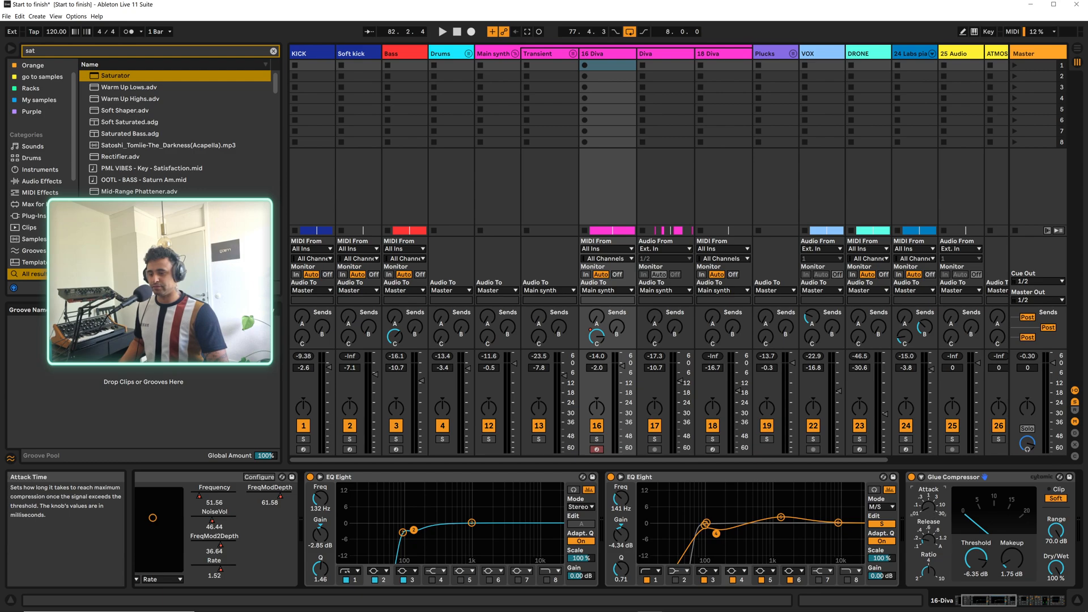
{"action": "key", "text": "space"}
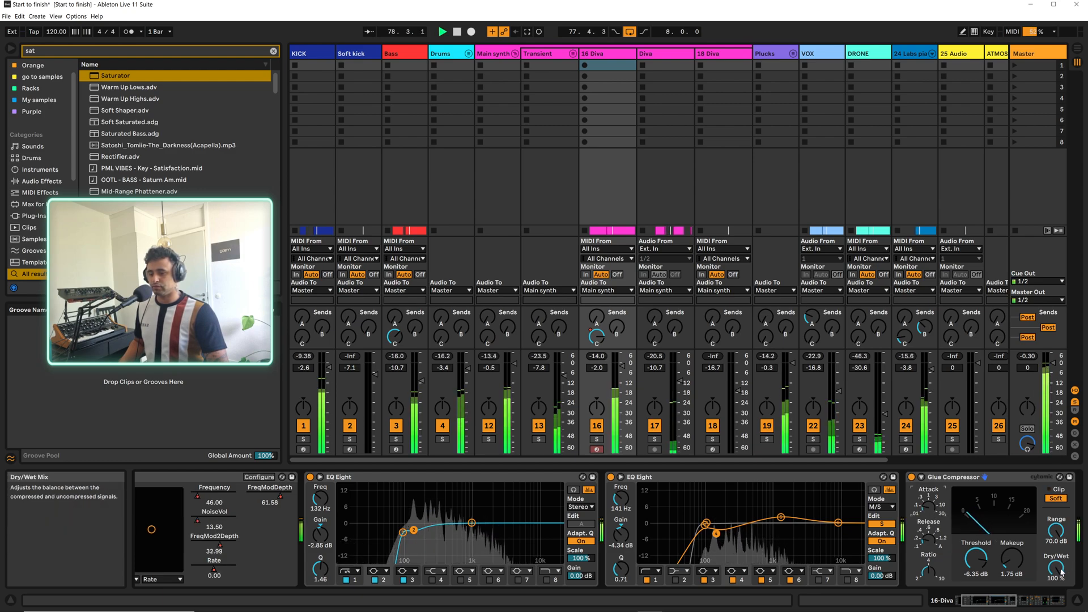
Look through the remaining compressors and the Limiter in the 16 Diva track's device chain
{"action": "left_click", "coordinate": [1014, 477]}
{"action": "key", "text": "Right"}
{"action": "key", "text": "Right"}
{"action": "key", "text": "Right"}
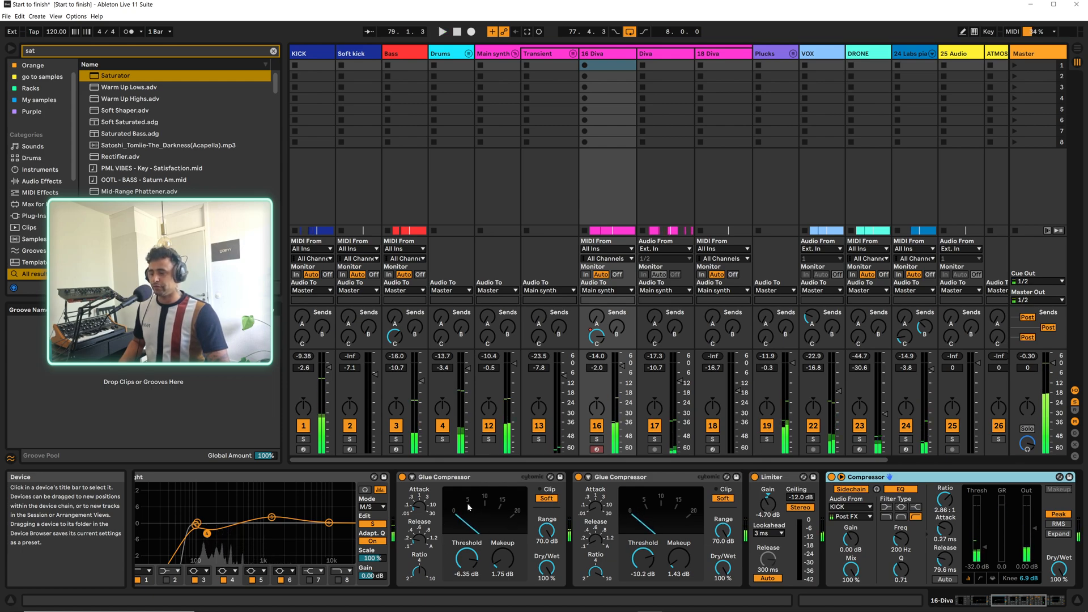
Collapse the Main synth group and show the VOX track's devices
{"action": "left_click", "coordinate": [515, 54]}
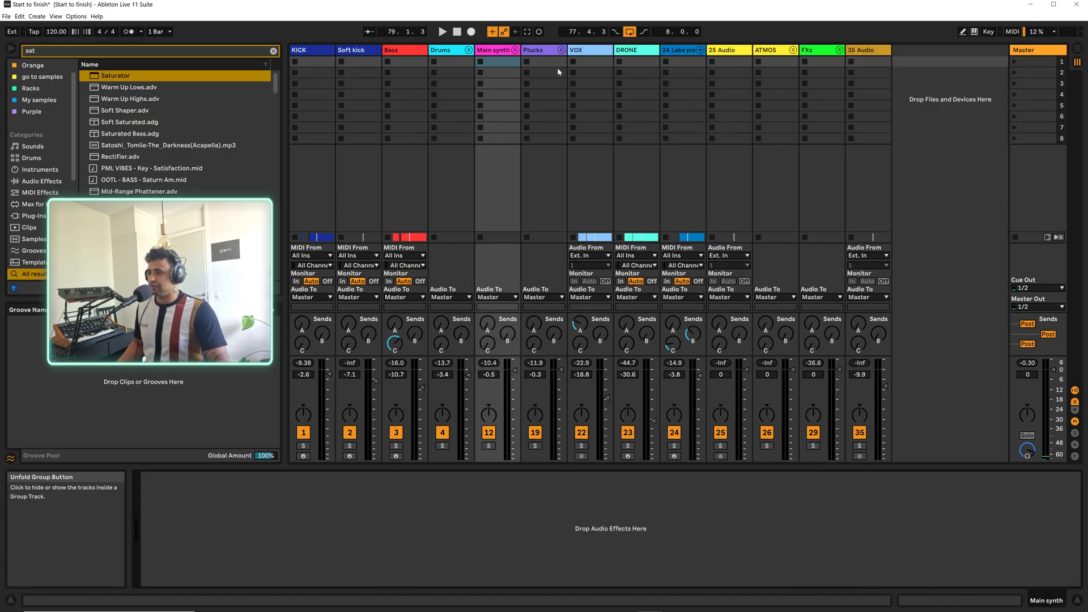
{"action": "left_click", "coordinate": [585, 54]}
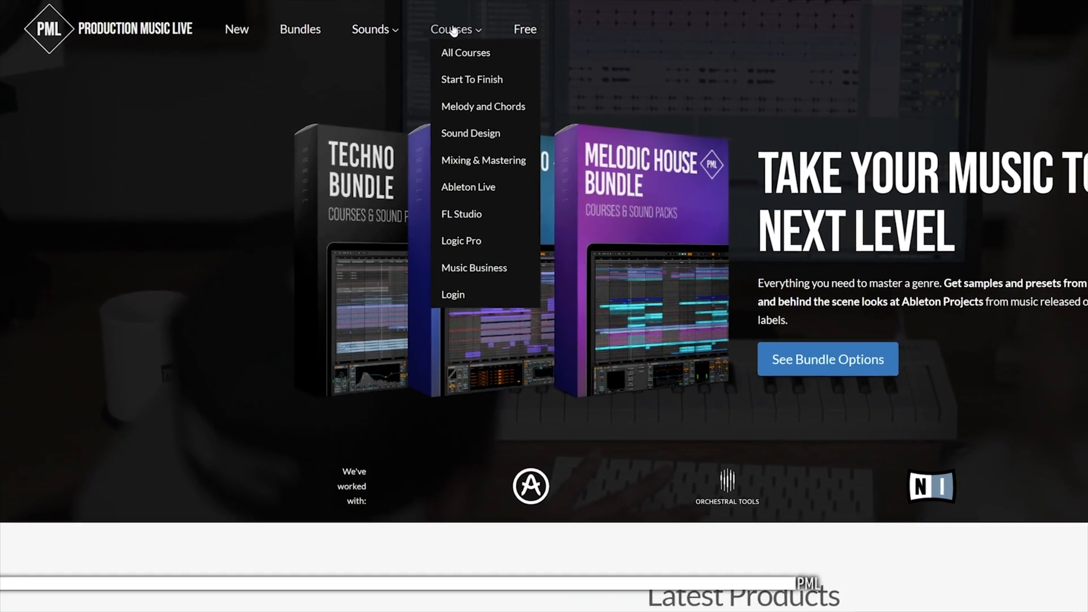
{"action": "mouse_move", "coordinate": [436, 34]}
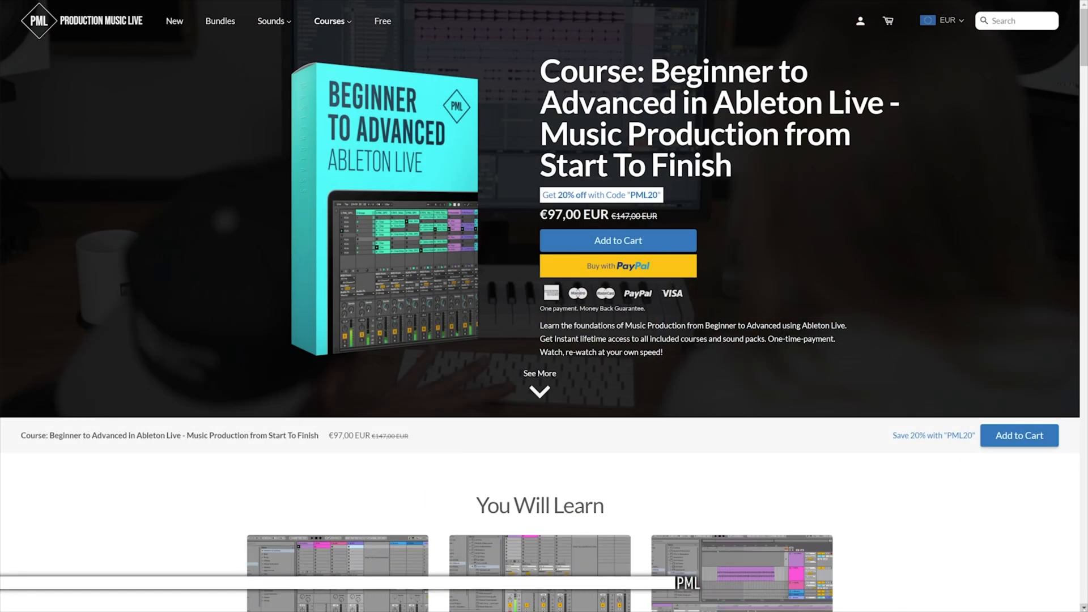
{"action": "scroll", "coordinate": [544, 305], "scroll_direction": "down", "scroll_amount": 8}
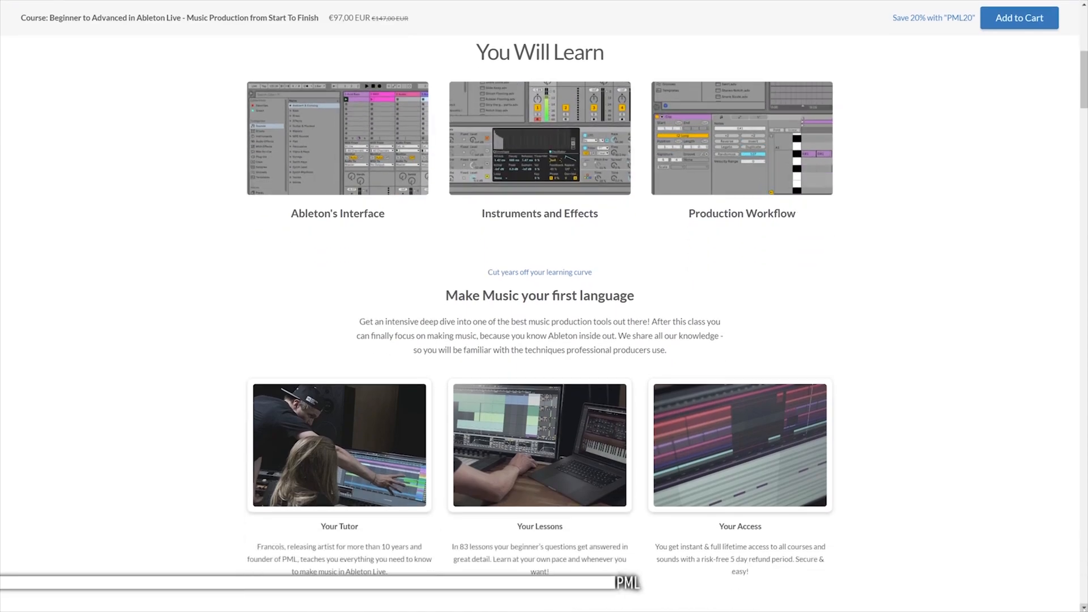
{"action": "scroll", "coordinate": [544, 306], "scroll_direction": "down", "scroll_amount": 8}
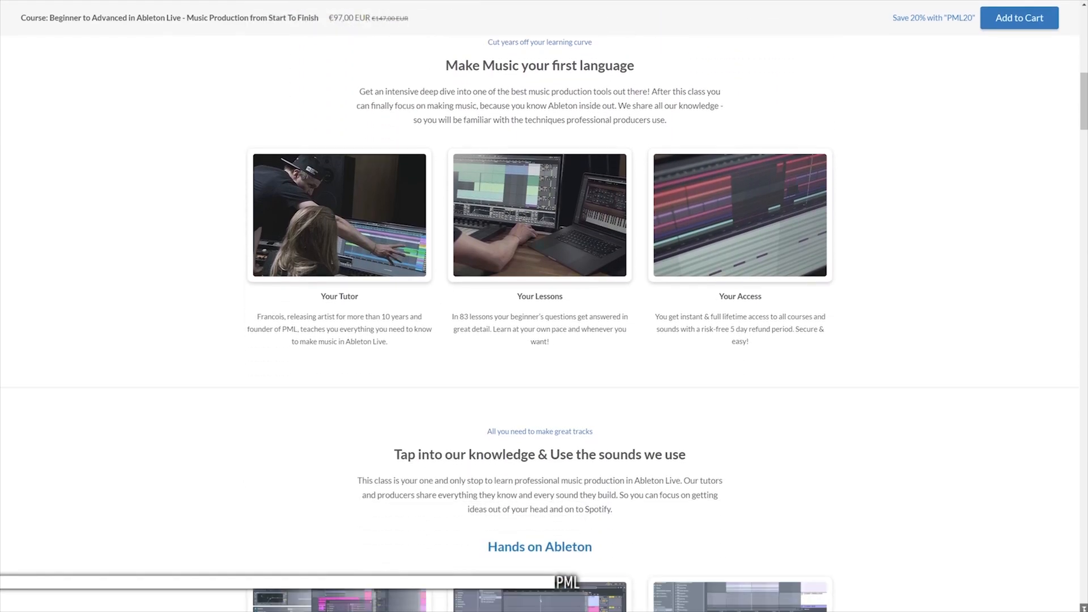
{"action": "scroll", "coordinate": [544, 306], "scroll_direction": "down", "scroll_amount": 3}
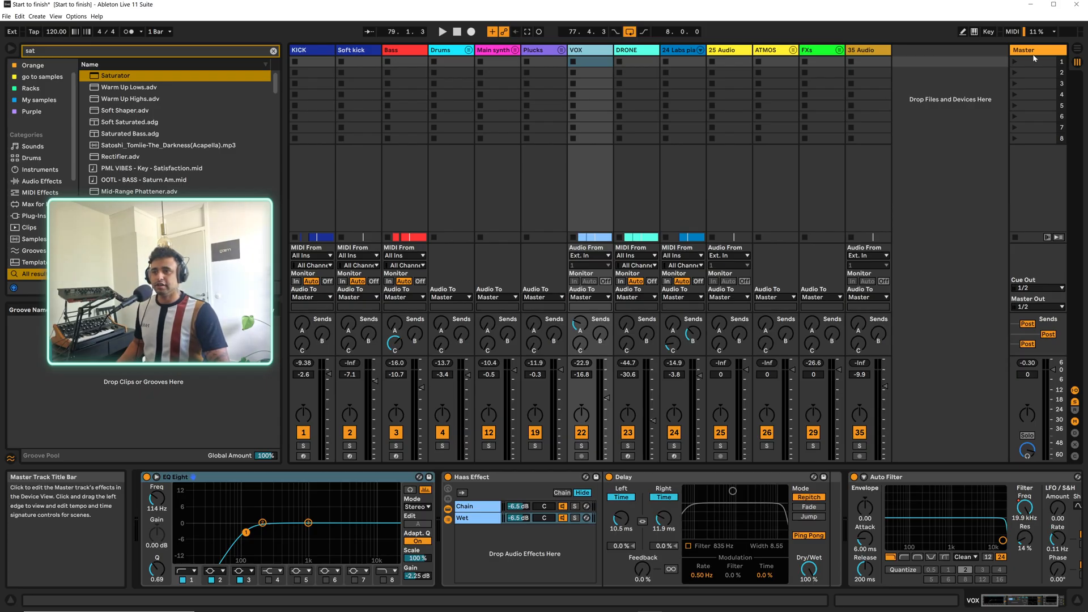
Bypass the Limiter on the Master track and play the drop to check the master's peak level
{"action": "left_click", "coordinate": [1036, 50]}
{"action": "left_click", "coordinate": [299, 527]}
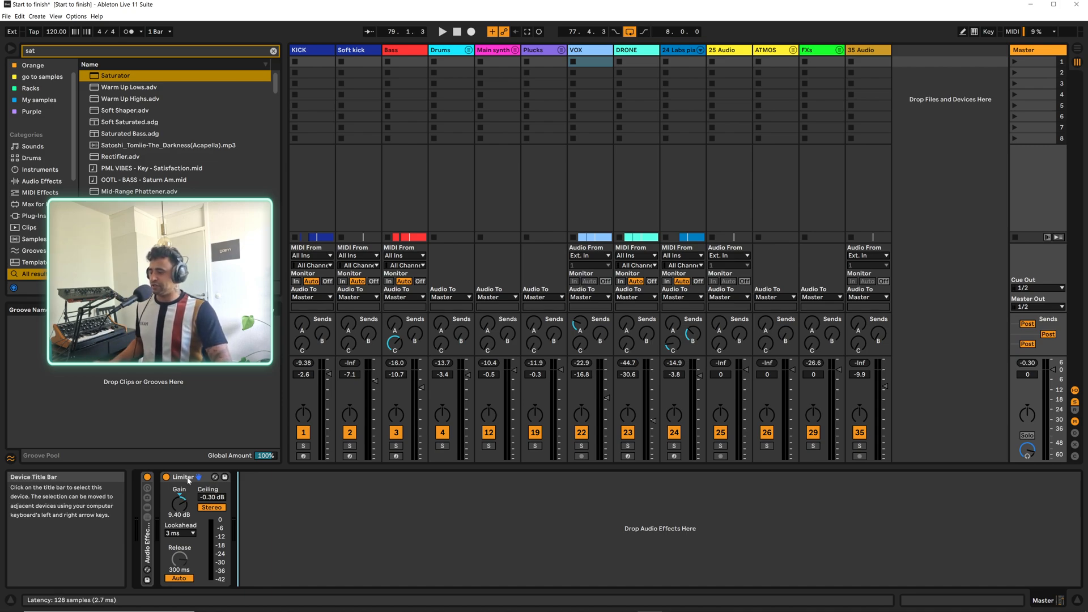
{"action": "left_click", "coordinate": [166, 477]}
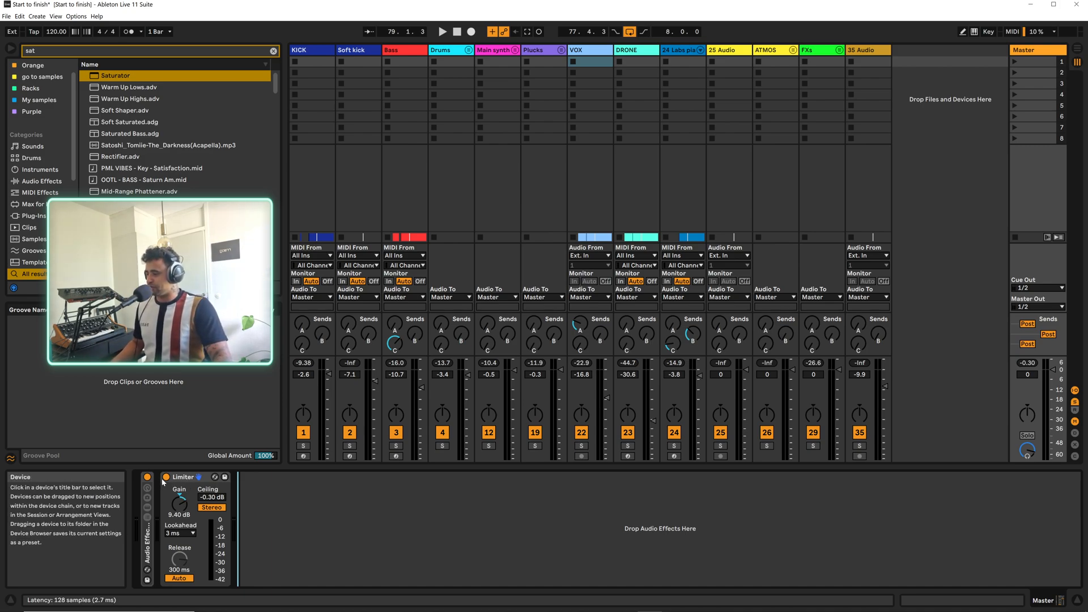
{"action": "key", "text": "space"}
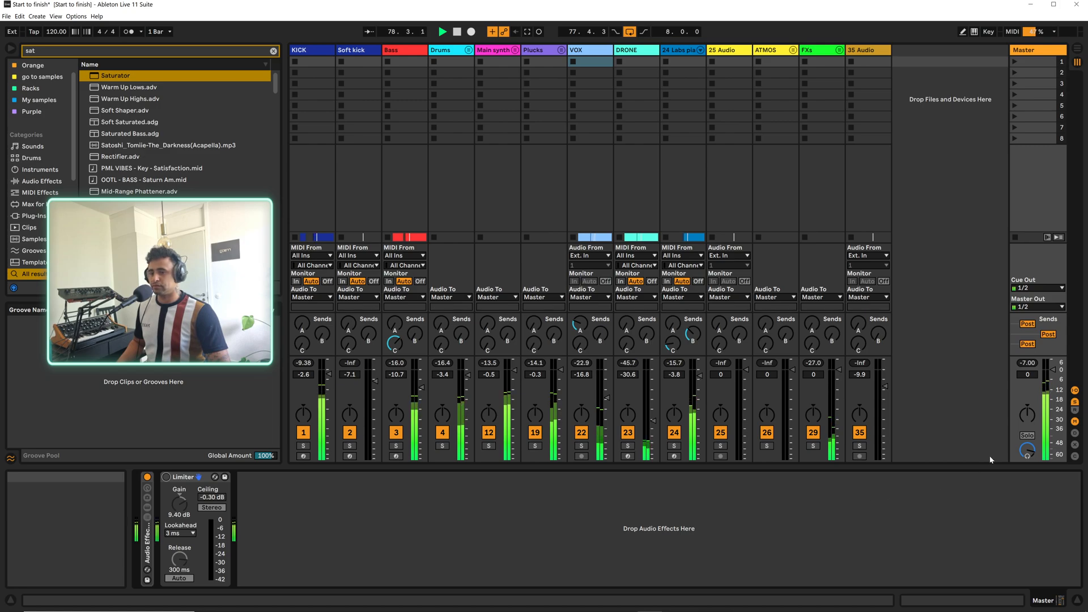
{"action": "key", "text": "space"}
{"action": "left_click", "coordinate": [1034, 365]}
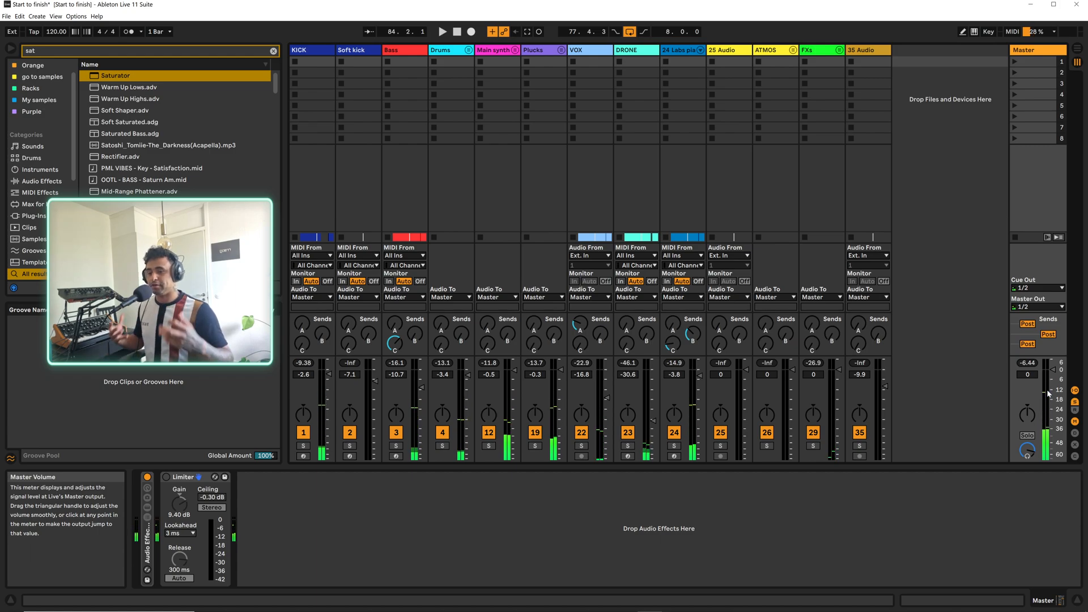
Add a Glue Compressor to the Master track and set its Dry/Wet to 49 %
{"action": "left_click", "coordinate": [272, 52]}
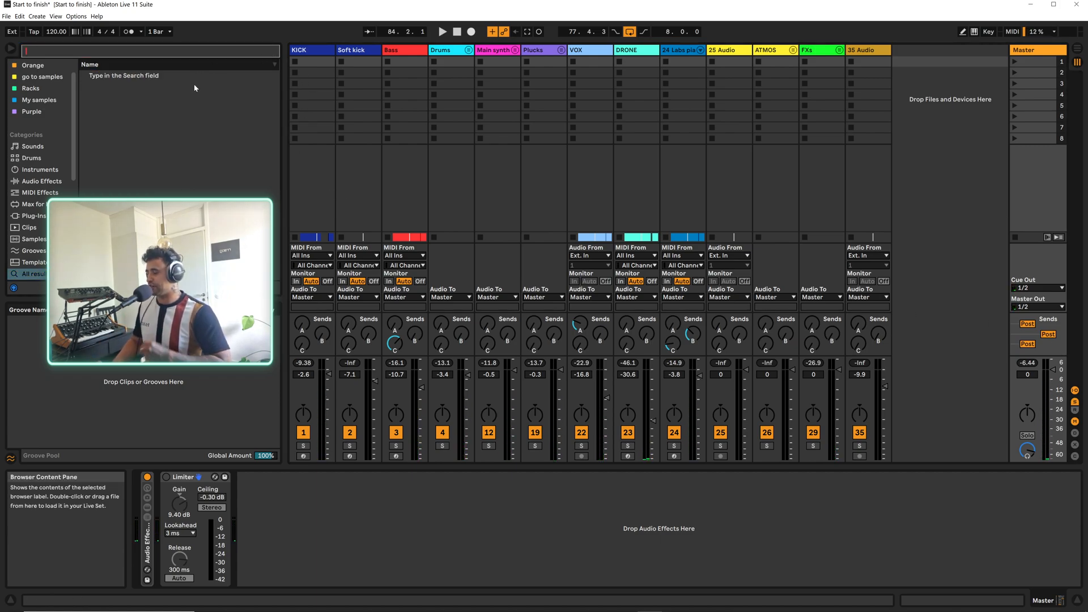
{"action": "type", "text": "glue"}
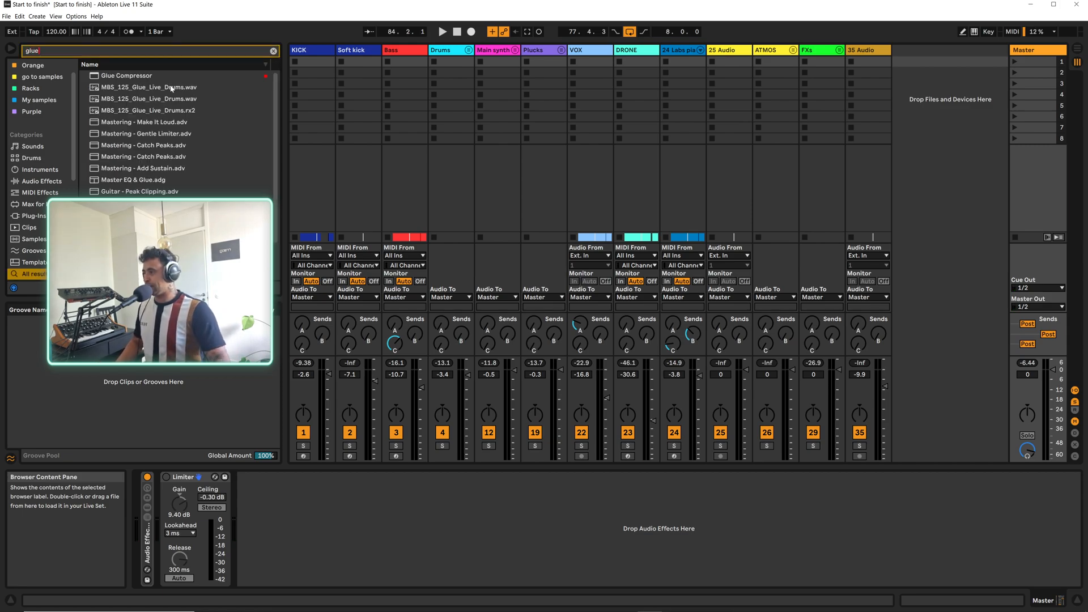
{"action": "double_click", "coordinate": [129, 76]}
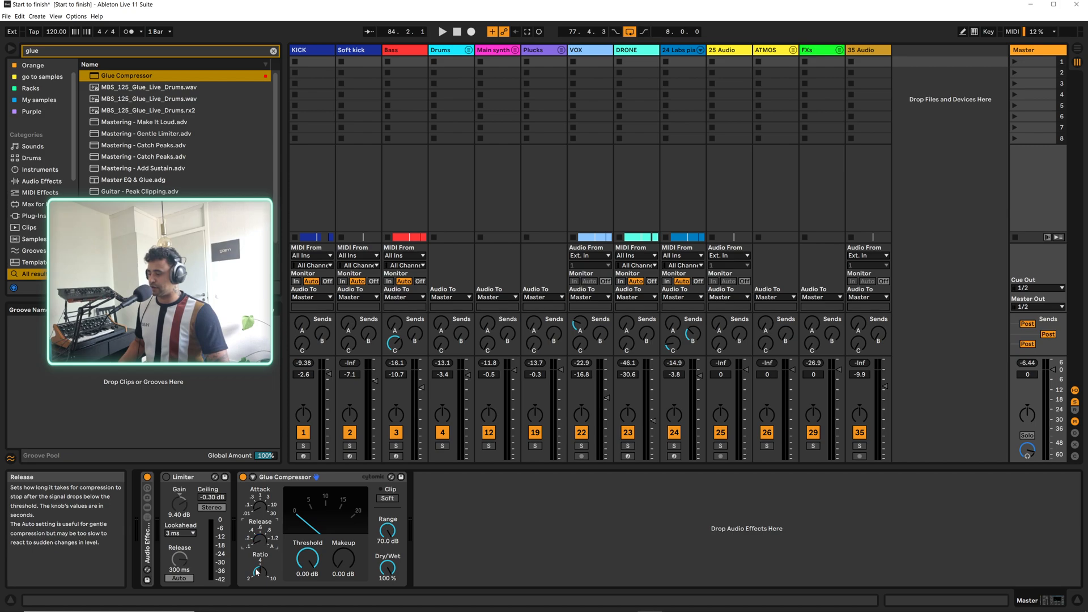
{"action": "mouse_move", "coordinate": [387, 567]}
{"action": "left_mouse_down"}
{"action": "mouse_move", "coordinate": [387, 581]}
{"action": "mouse_move", "coordinate": [387, 564]}
{"action": "left_mouse_up"}
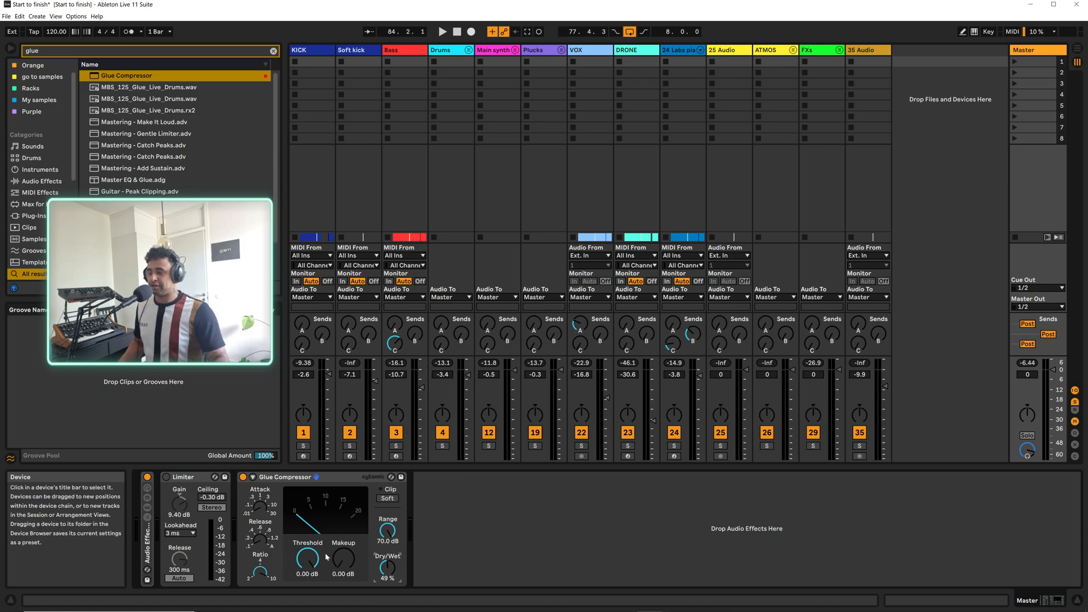
Set the Master Glue Compressor's Threshold to -13.0 dB and Makeup to 0.79 dB, playing the drop to check the result
{"action": "key", "text": "space"}
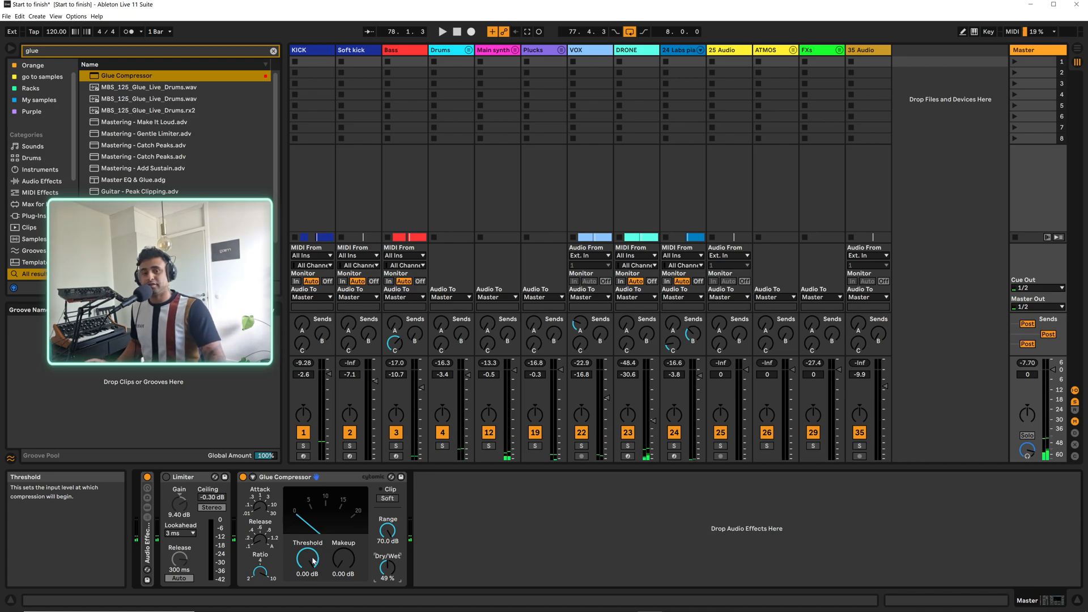
{"action": "key", "text": "space"}
{"action": "left_click_drag", "start_coordinate": [310, 561], "coordinate": [309, 584]}
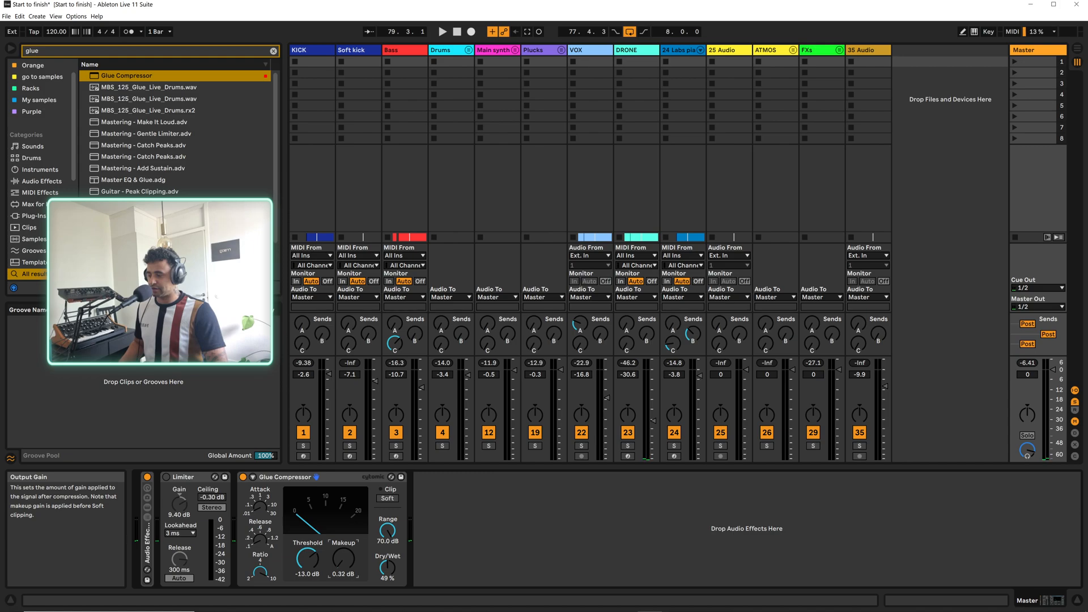
{"action": "key", "text": "space"}
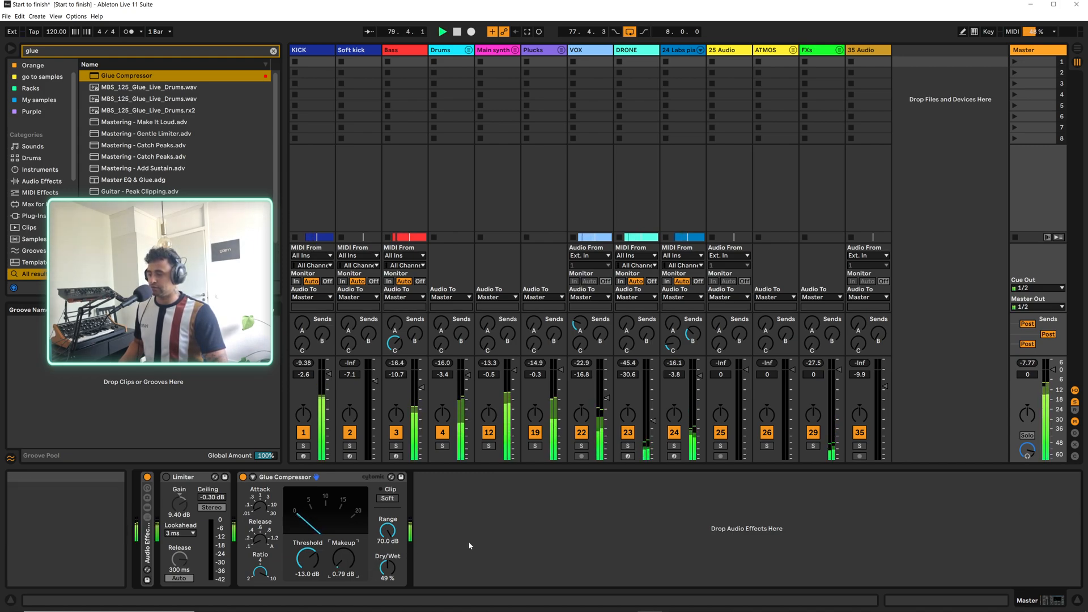
{"action": "key", "text": "space"}
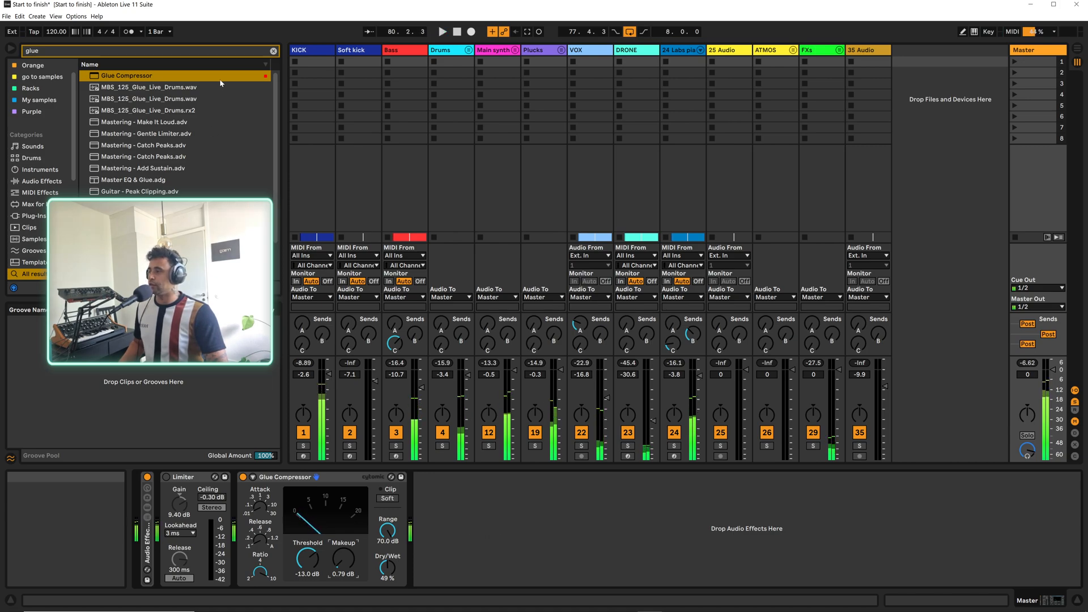
Add a Saturator after the Glue Compressor on the Master track and set its Drive to 2.86 dB
{"action": "left_click", "coordinate": [275, 51]}
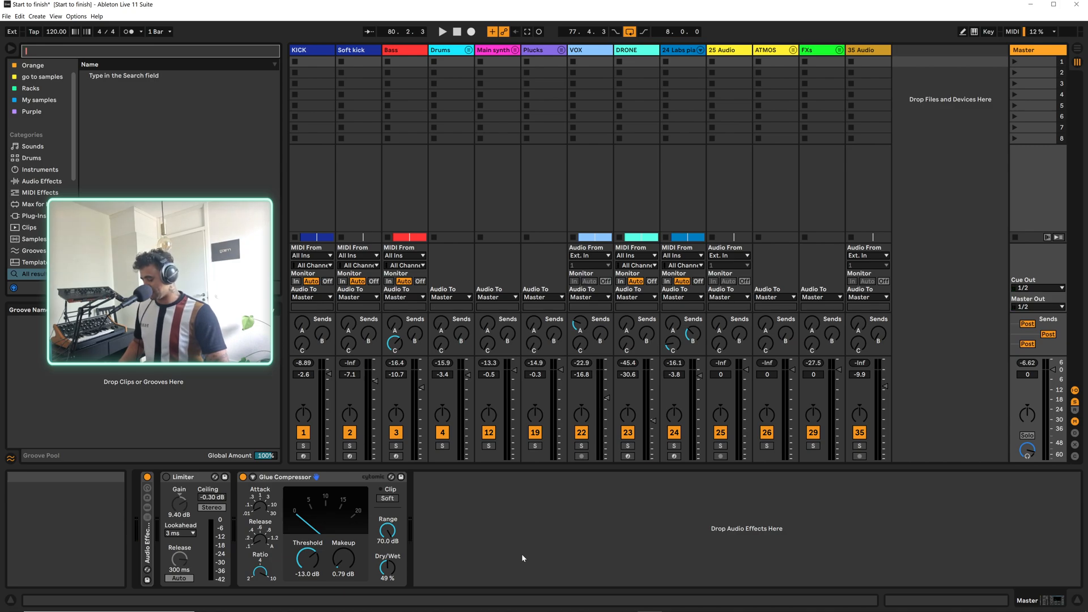
{"action": "type", "text": "satu"}
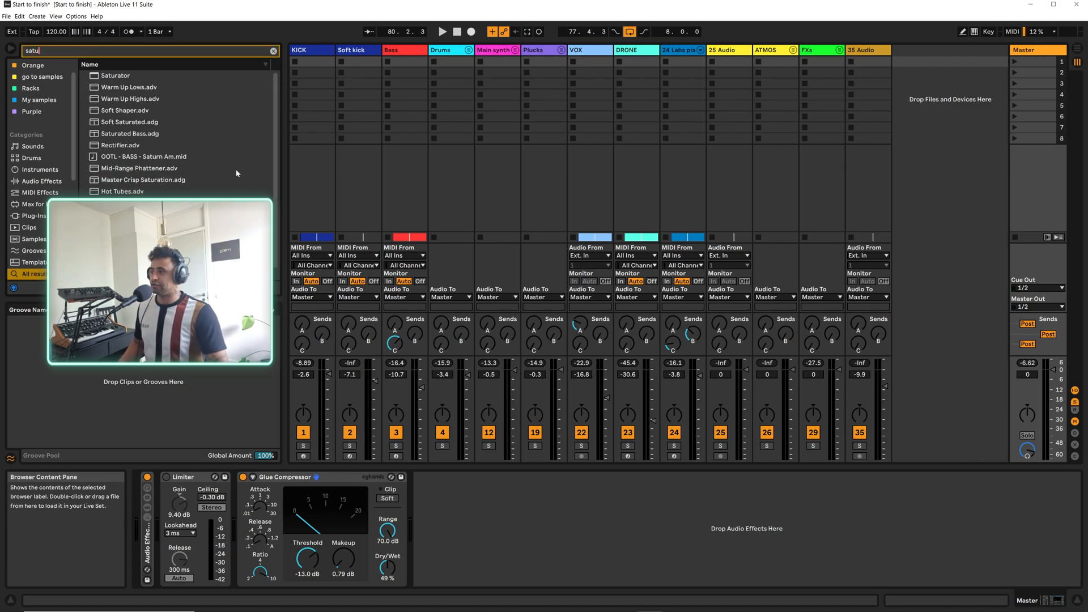
{"action": "left_click_drag", "start_coordinate": [127, 75], "coordinate": [442, 552]}
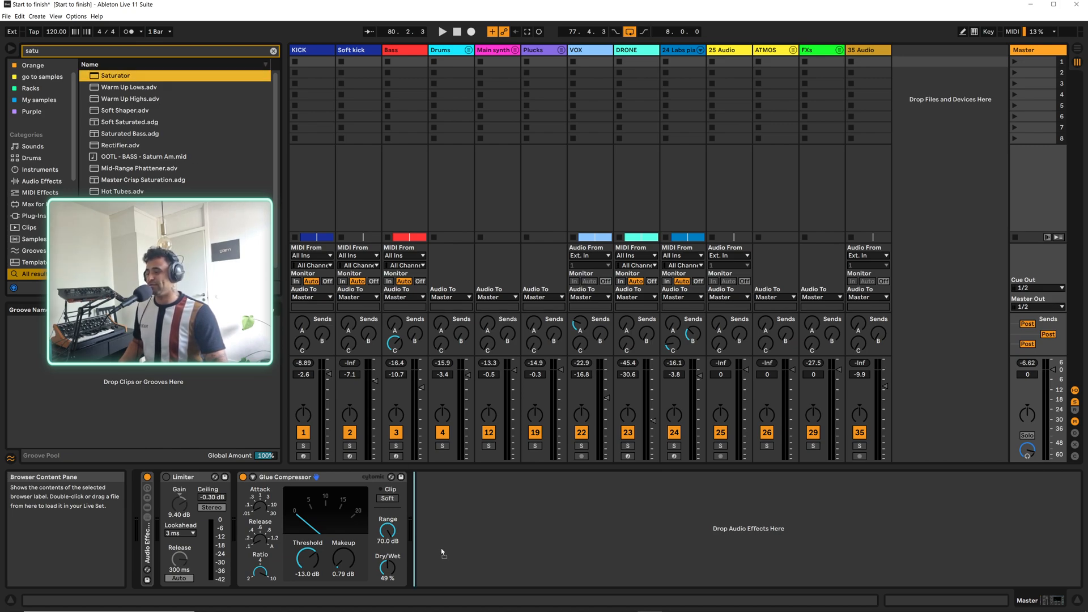
{"action": "left_click_drag", "start_coordinate": [482, 507], "coordinate": [499, 521]}
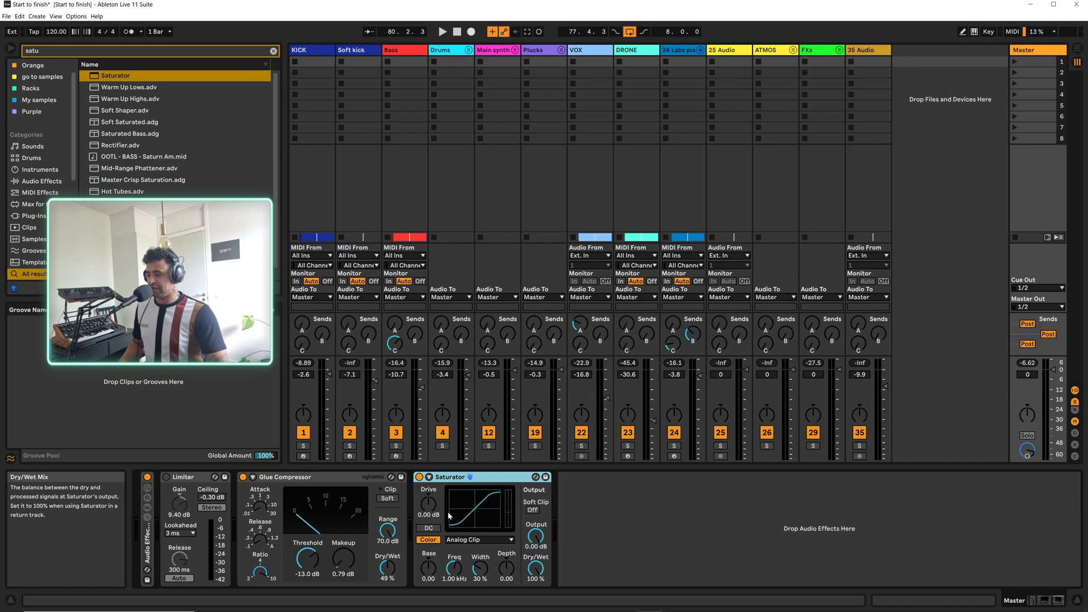
{"action": "left_click_drag", "start_coordinate": [428, 506], "coordinate": [429, 498]}
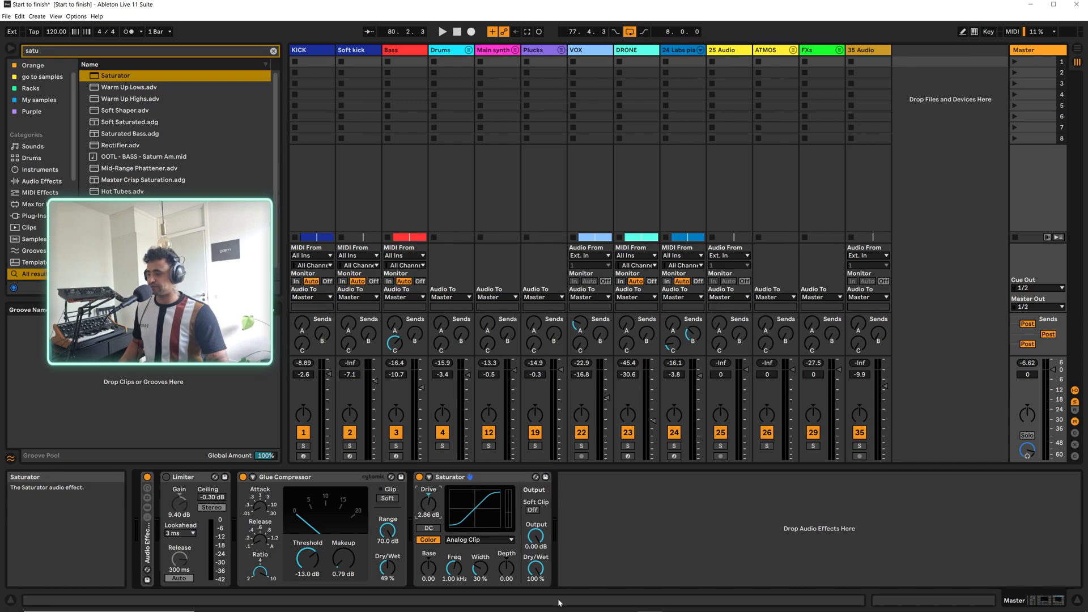
Set the Saturator's curve type to Soft Sine and its Dry/Wet to 15.9 %
{"action": "left_click", "coordinate": [486, 540]}
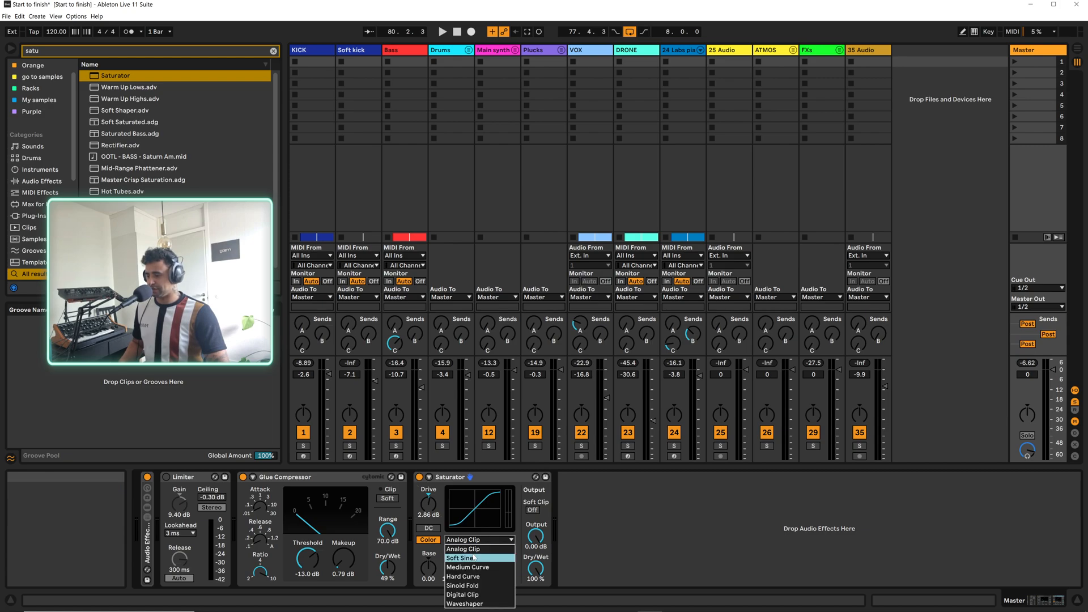
{"action": "left_click", "coordinate": [476, 558]}
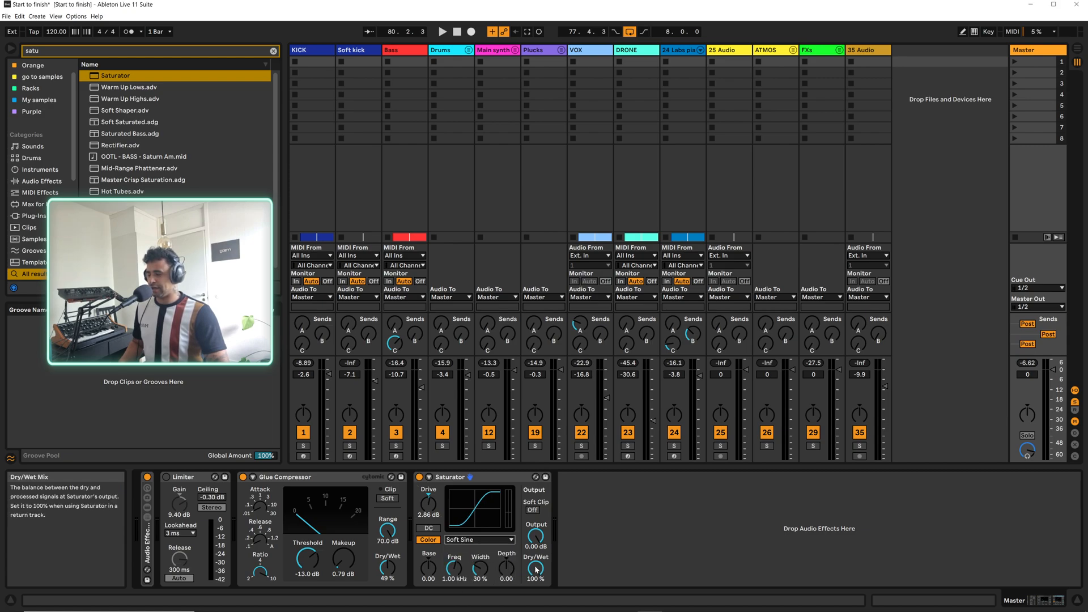
{"action": "left_click_drag", "start_coordinate": [536, 569], "coordinate": [537, 589]}
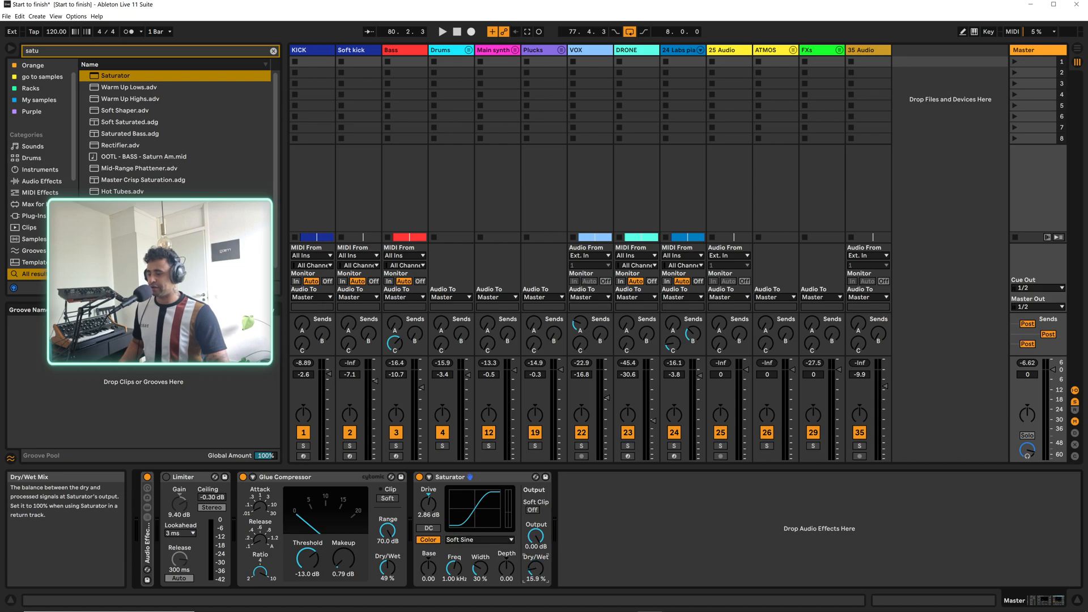
Raise the Saturator's Drive to 4.57 dB and play the drop to check the master's peak level
{"action": "key", "text": "space"}
{"action": "left_click_drag", "start_coordinate": [429, 506], "coordinate": [429, 501]}
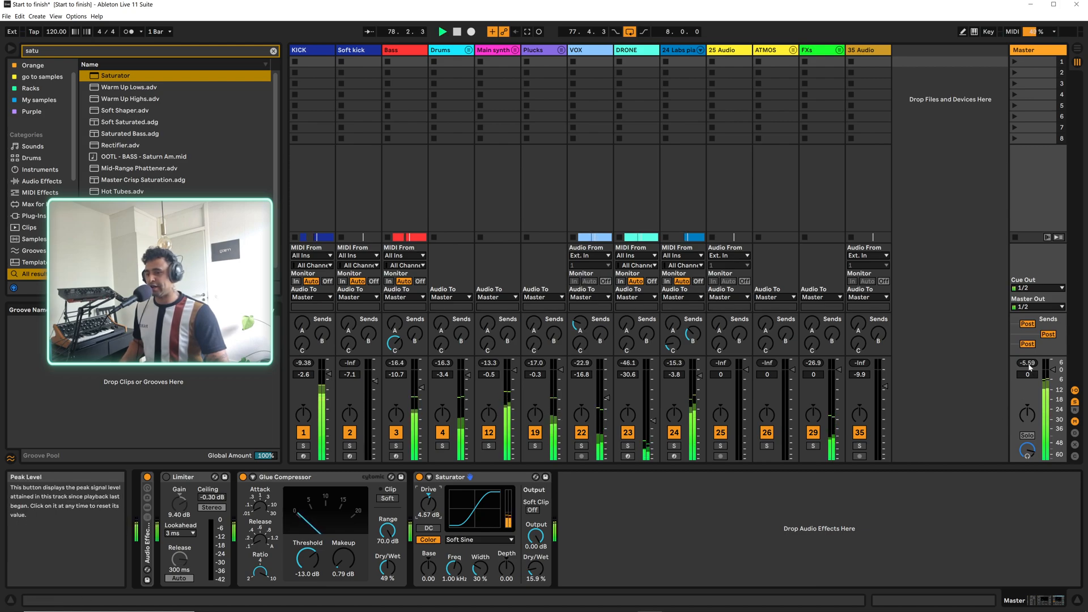
{"action": "key", "text": "space"}
{"action": "key", "text": "space"}
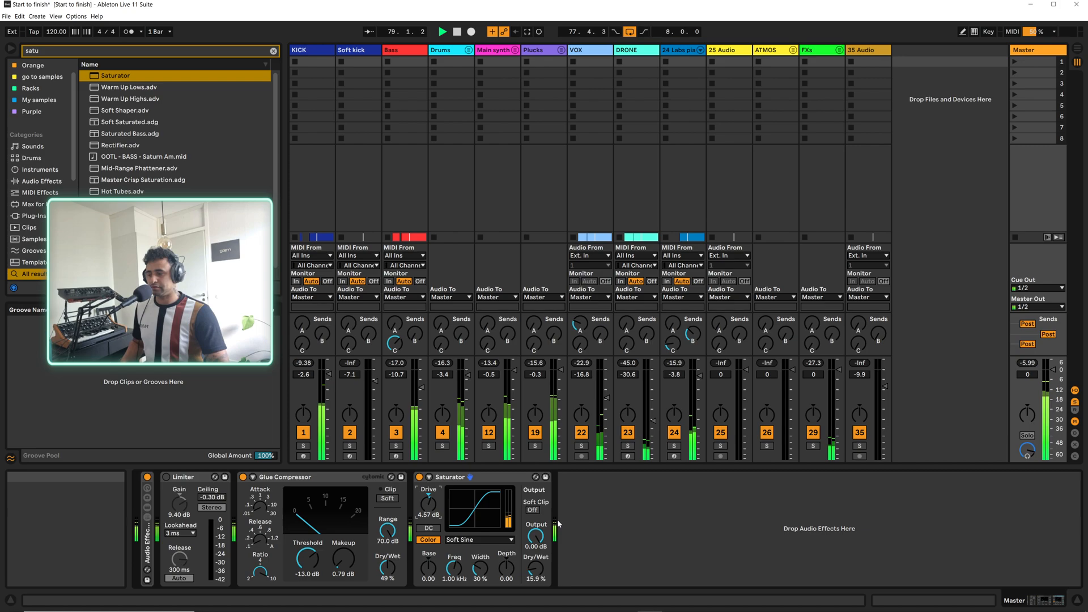
{"action": "key", "text": "space"}
Bypass the Saturator, play the drop to compare the master's peak level, and re-enable the device
{"action": "left_click", "coordinate": [419, 477]}
{"action": "key", "text": "space"}
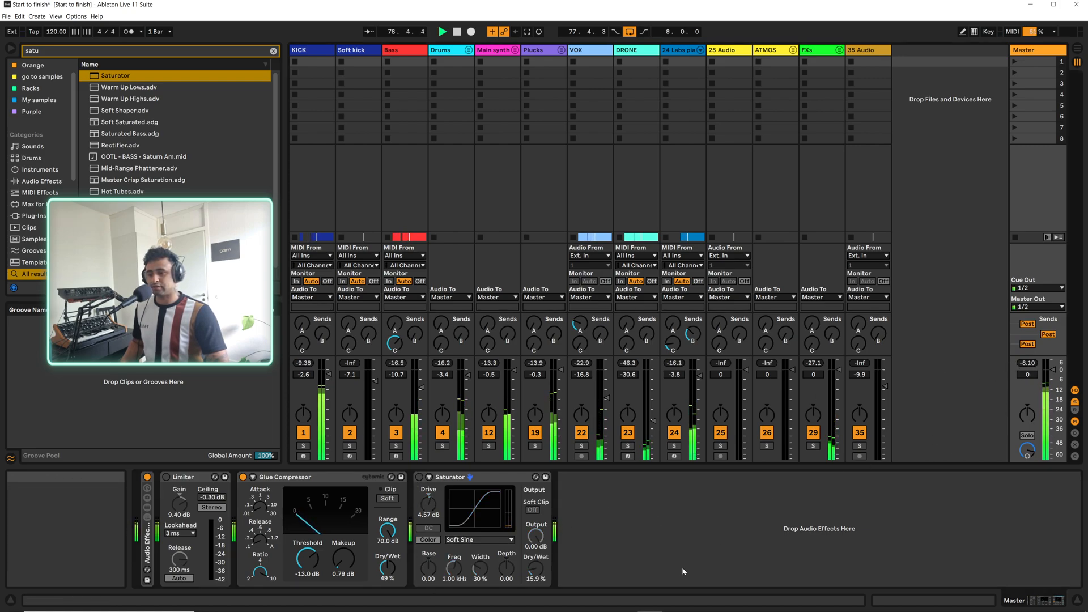
{"action": "key", "text": "space"}
{"action": "key", "text": "space"}
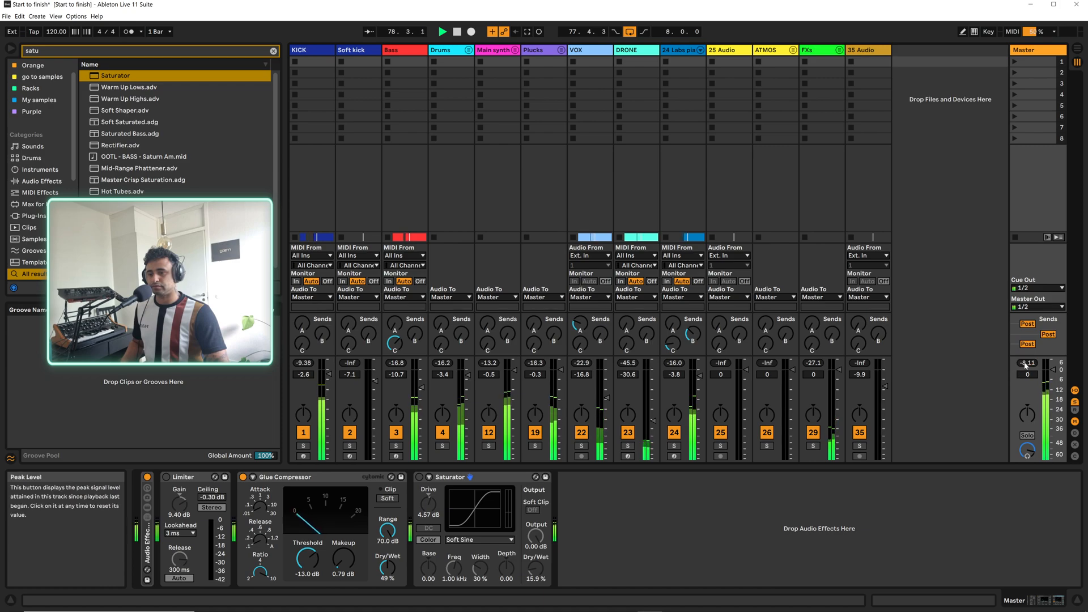
{"action": "key", "text": "space"}
{"action": "left_click", "coordinate": [419, 477]}
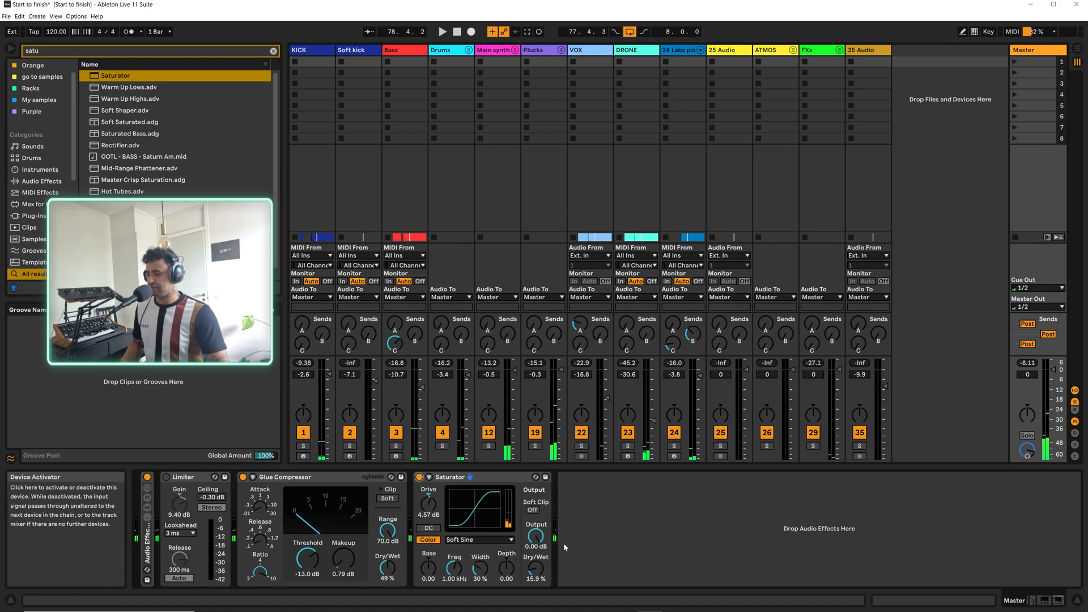
Lower the Saturator's Output in 1 dB steps to -4.00 dB, replaying the drop to check the master's peak level
{"action": "key", "text": "space"}
{"action": "left_click_drag", "start_coordinate": [540, 543], "coordinate": [543, 542]}
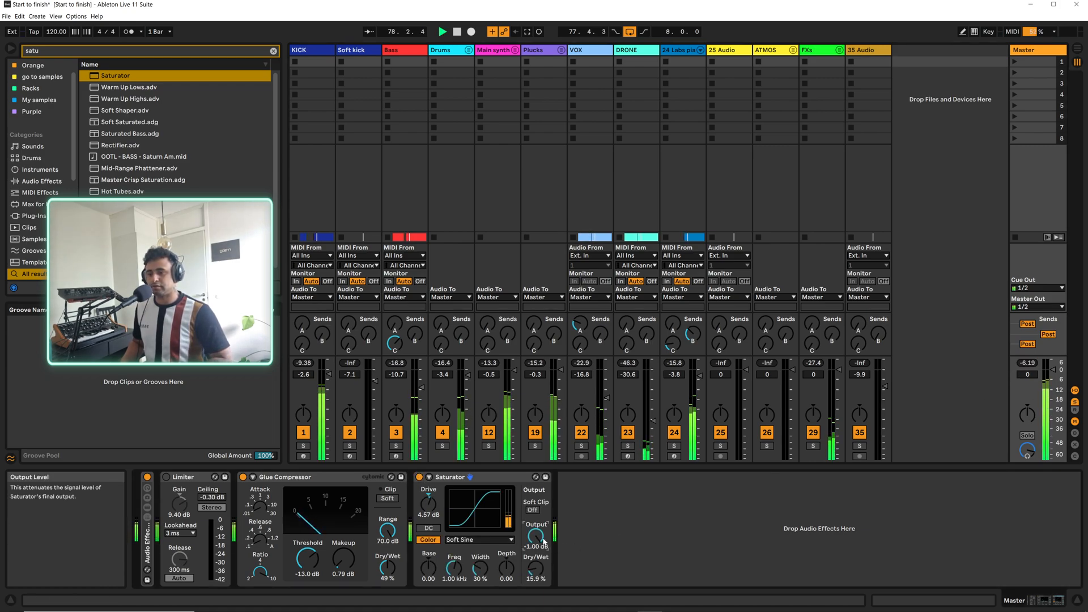
{"action": "key", "text": "space"}
{"action": "key", "text": "space"}
{"action": "key", "text": "Down"}
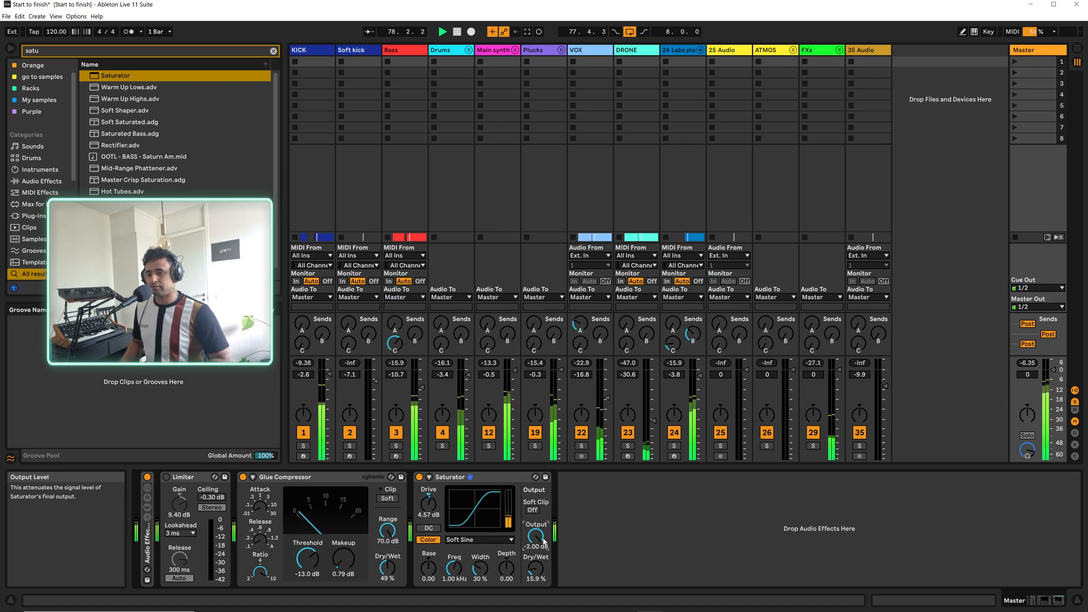
{"action": "key", "text": "space"}
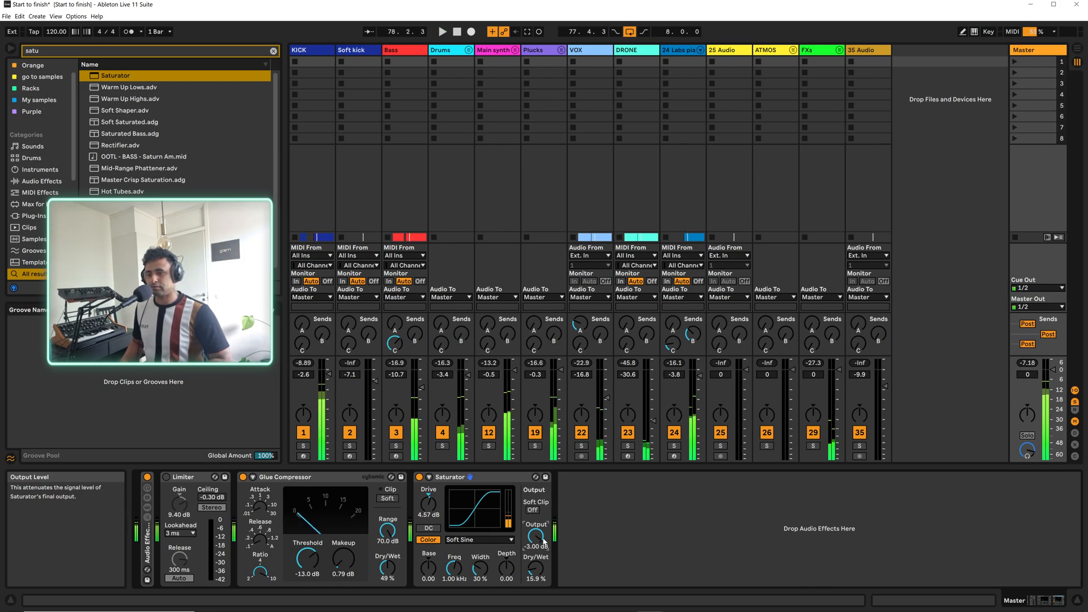
{"action": "key", "text": "Down"}
{"action": "key", "text": "space"}
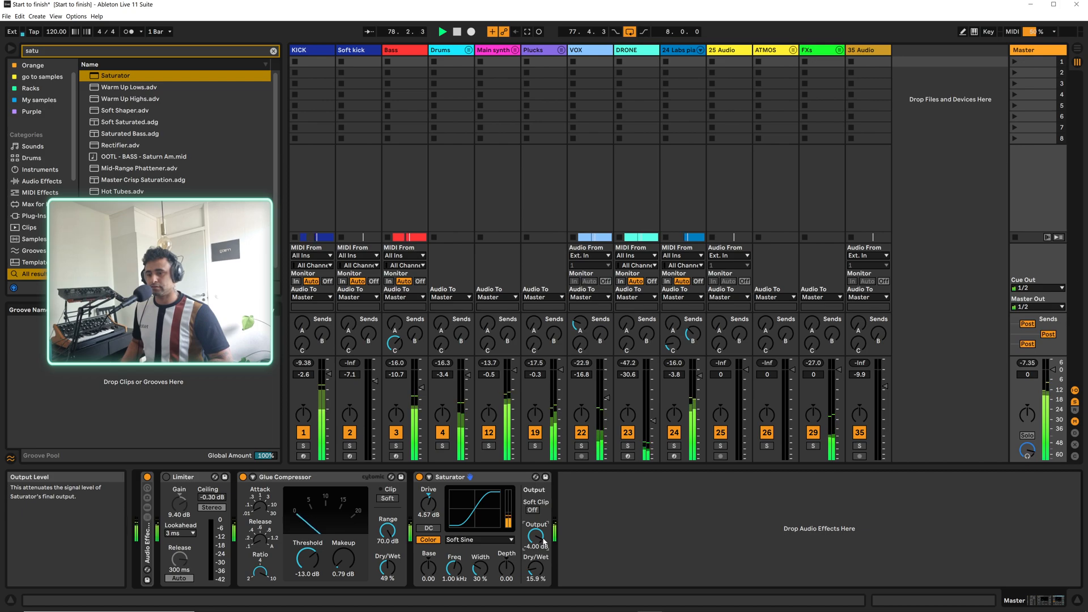
{"action": "key", "text": "space"}
{"action": "key", "text": "space"}
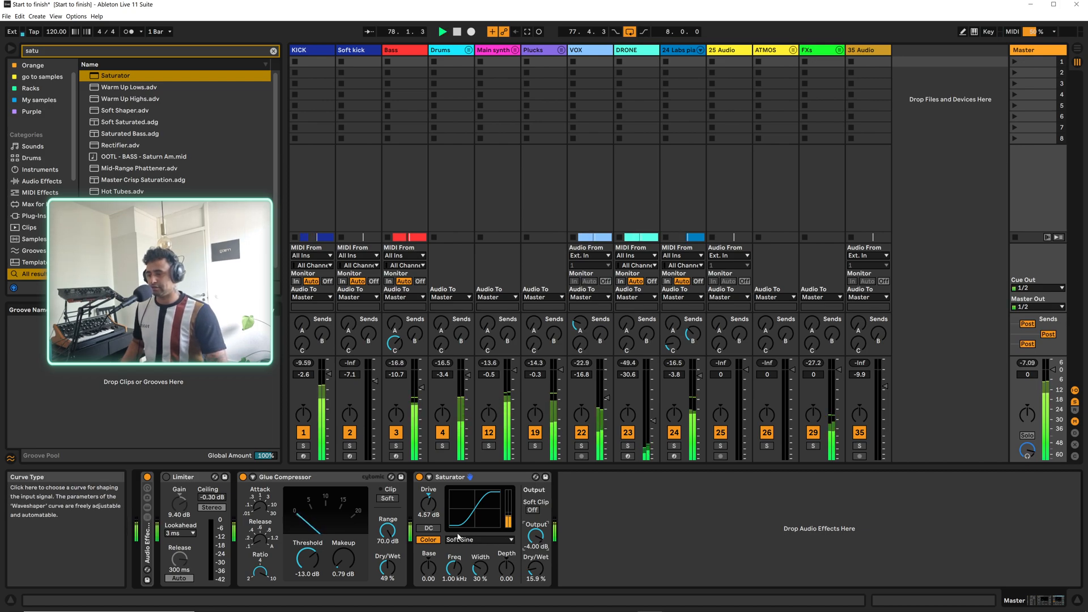
Set the Saturator's Dry/Wet to 36.5 % and compensate by lowering its Output to -7.00 dB during playback
{"action": "key", "text": "space"}
{"action": "left_click_drag", "start_coordinate": [535, 569], "coordinate": [535, 554]}
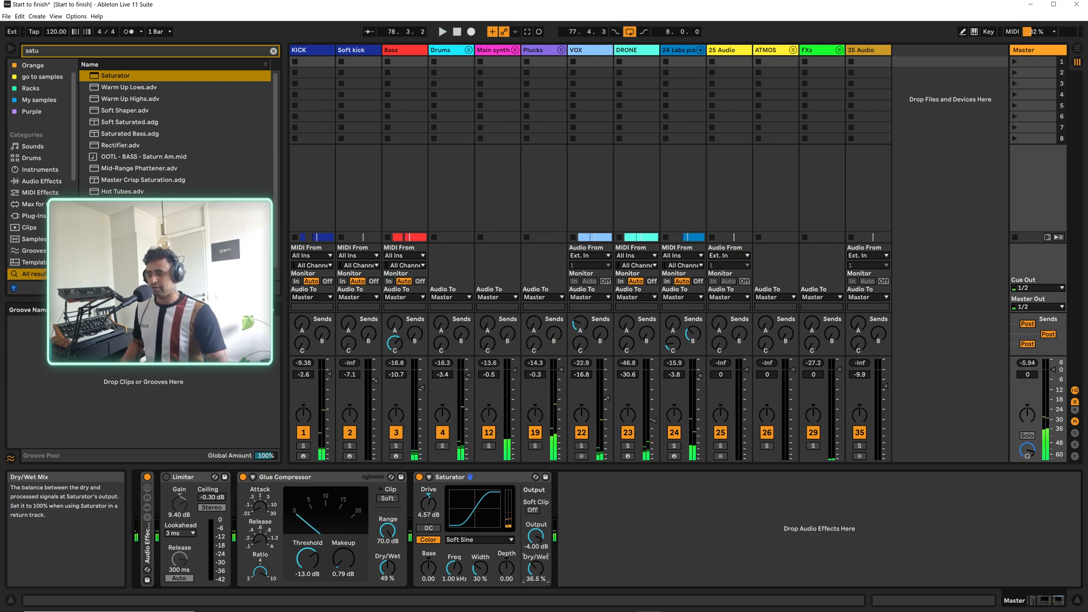
{"action": "key", "text": "space"}
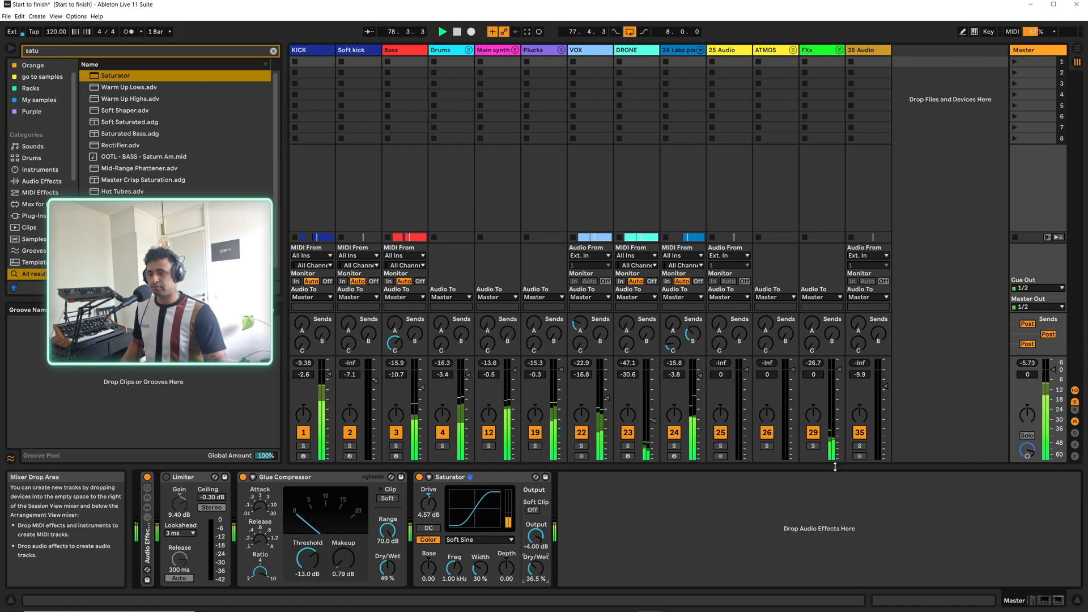
{"action": "left_click_drag", "start_coordinate": [536, 540], "coordinate": [536, 545]}
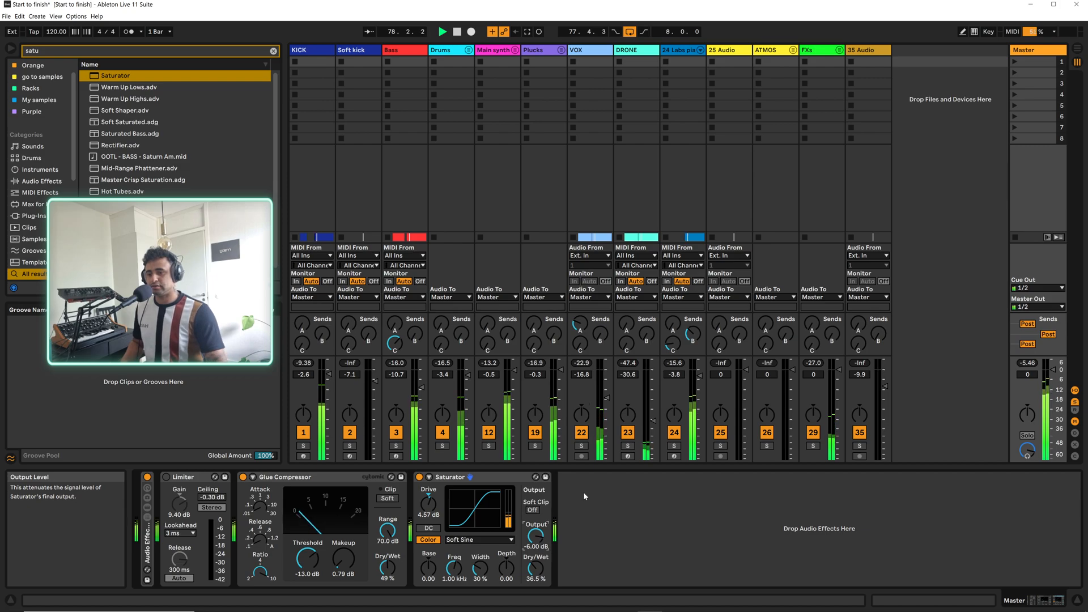
{"action": "left_click_drag", "start_coordinate": [536, 537], "coordinate": [535, 539]}
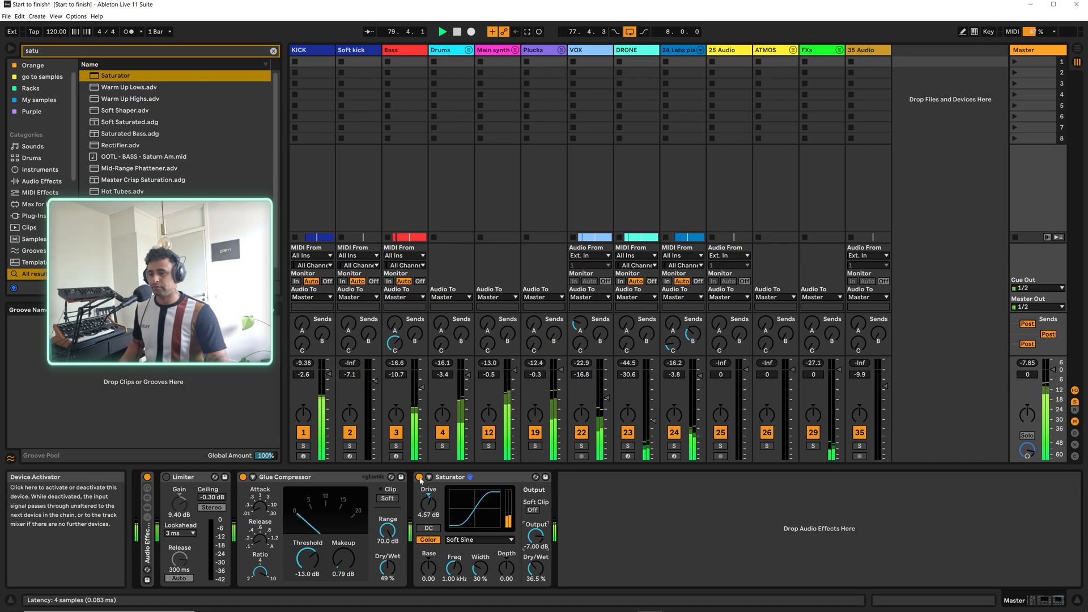
{"action": "key", "text": "space"}
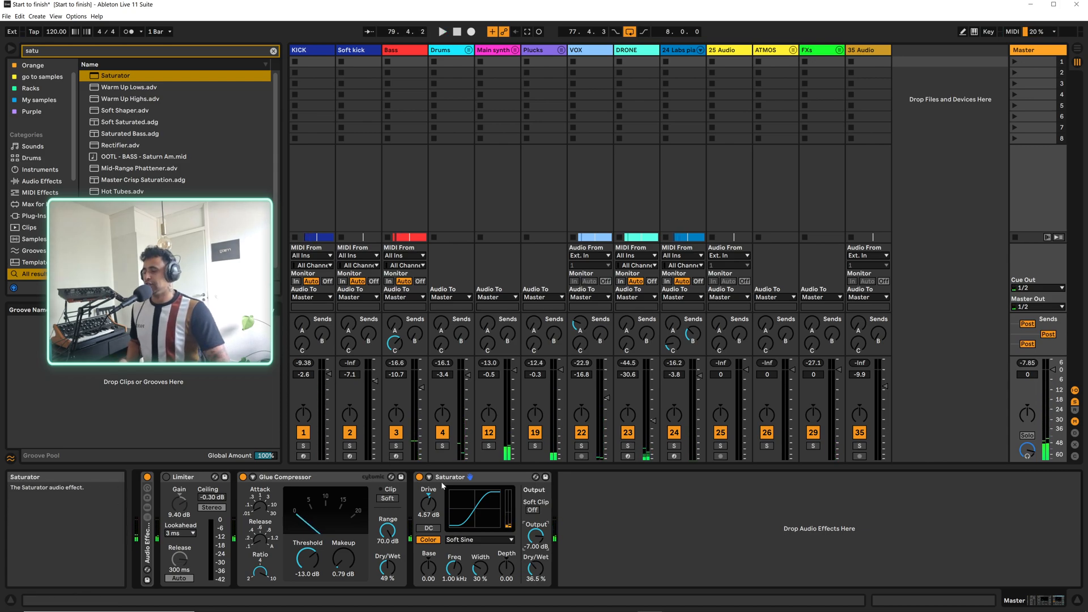
Play the drop with the Saturator bypassed and re-enabled to compare the sound and level
{"action": "key", "text": "space"}
{"action": "left_click", "coordinate": [419, 477]}
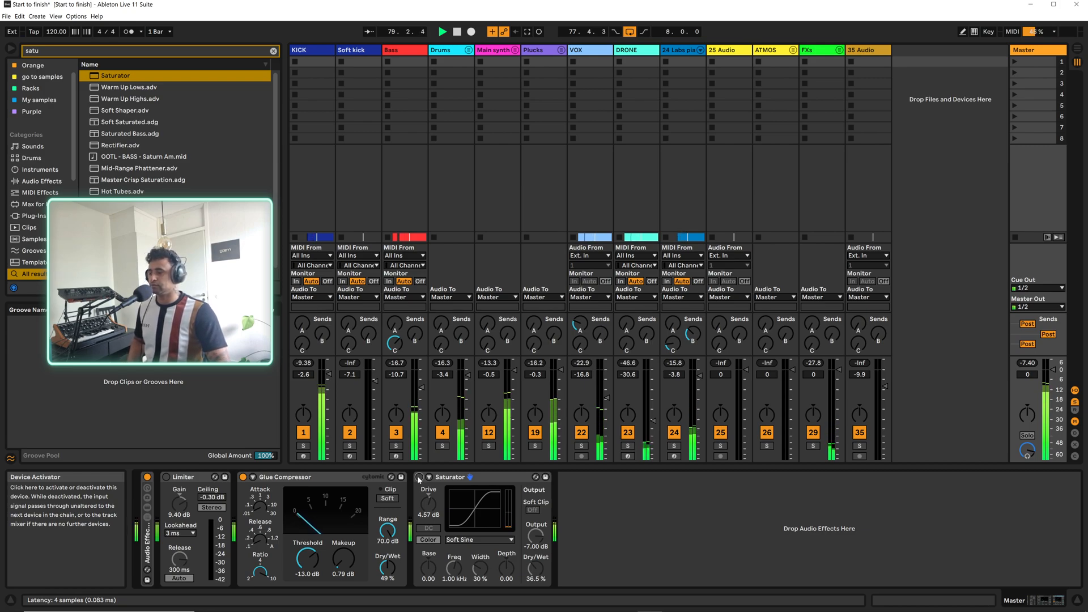
{"action": "left_click", "coordinate": [419, 477]}
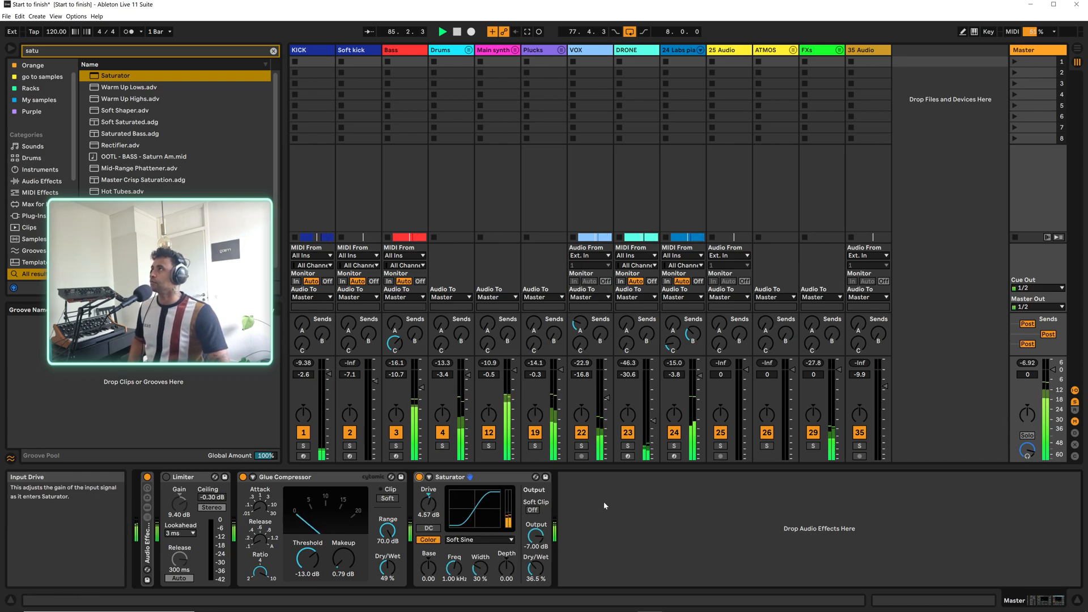
{"action": "key", "text": "space"}
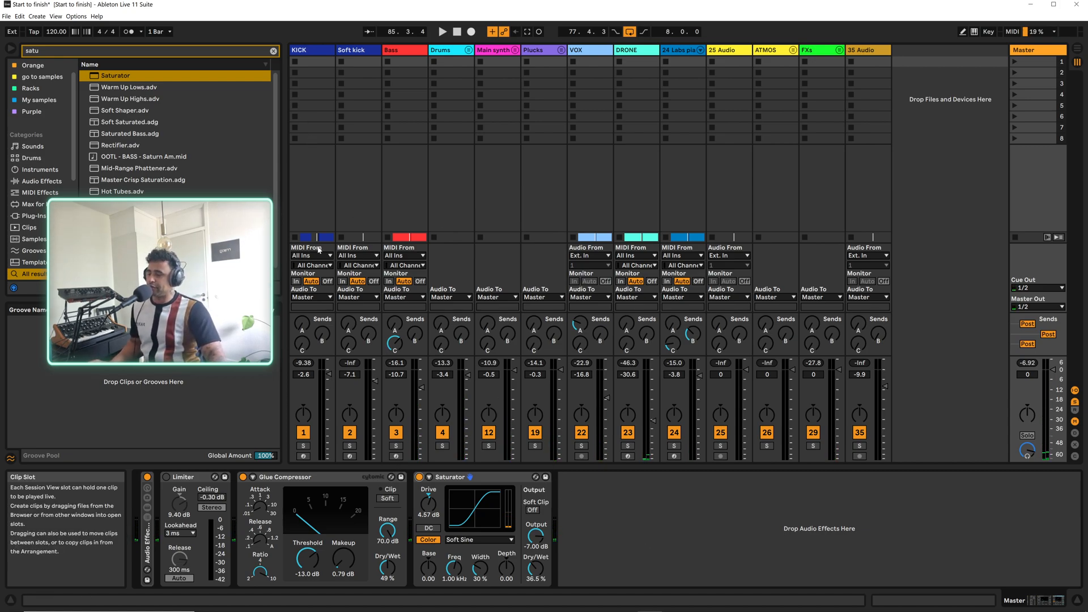
Add the OTT preset after the Saturator on the Master track and set its Amount to 9.0 %, playing the drop
{"action": "left_click", "coordinate": [273, 51]}
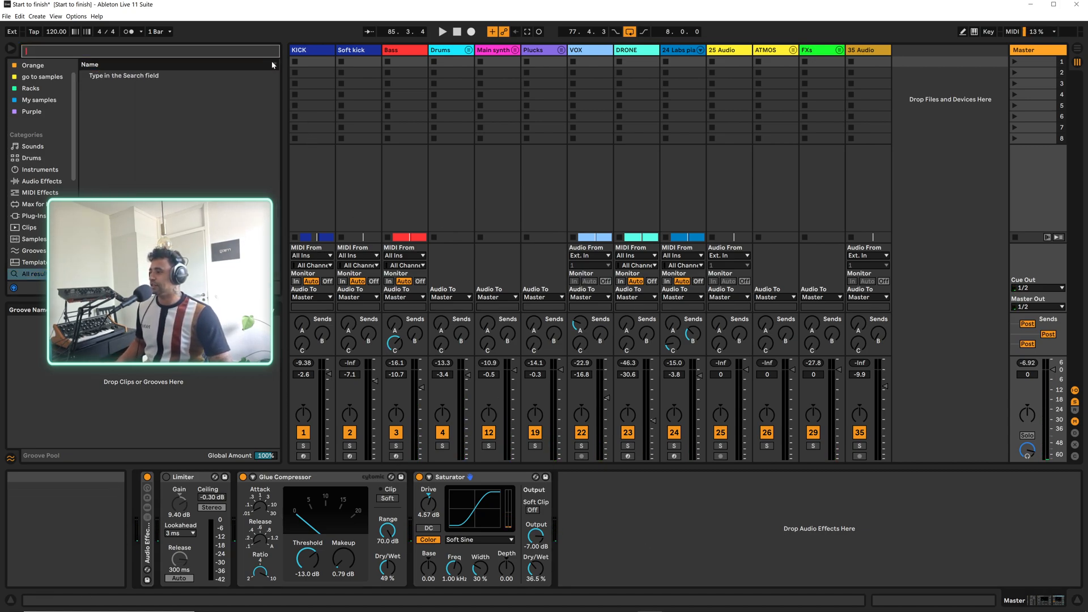
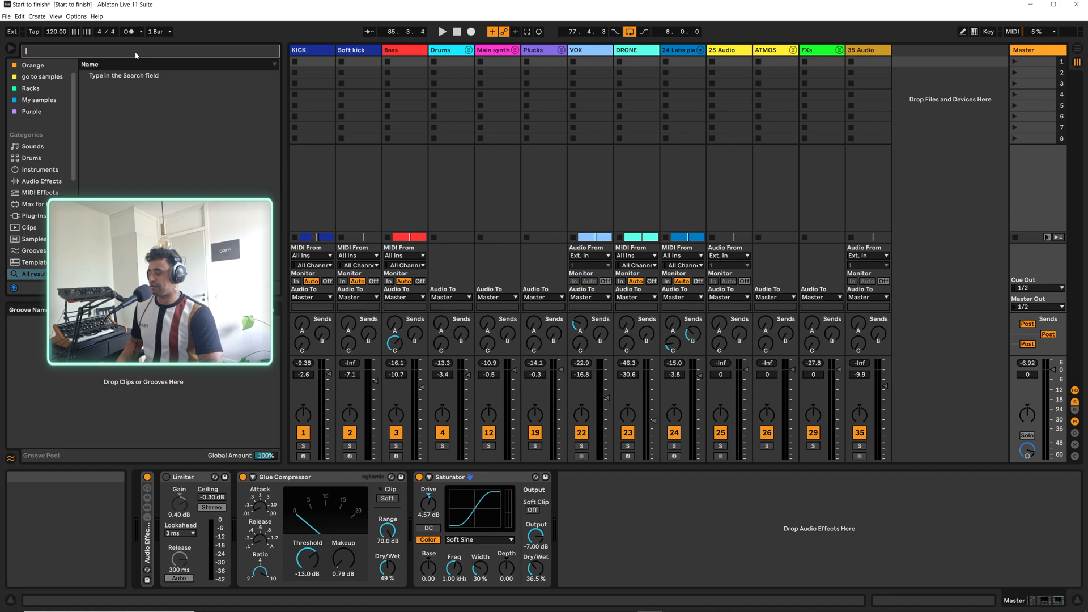
{"action": "type", "text": "tt"}
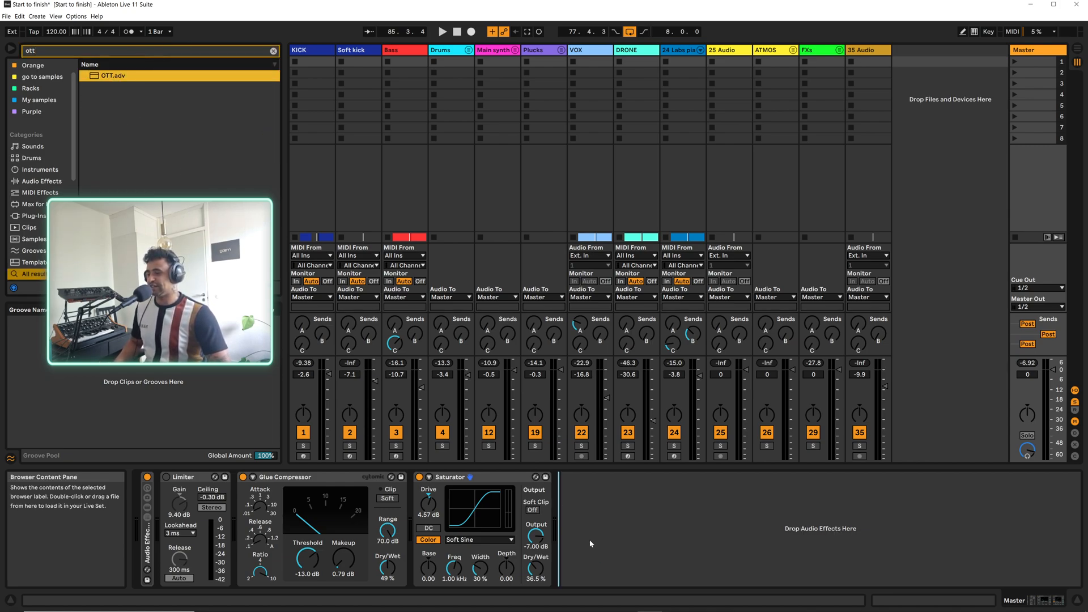
{"action": "left_click_drag", "start_coordinate": [590, 541], "coordinate": [591, 542]}
{"action": "left_click_drag", "start_coordinate": [842, 573], "coordinate": [842, 594]}
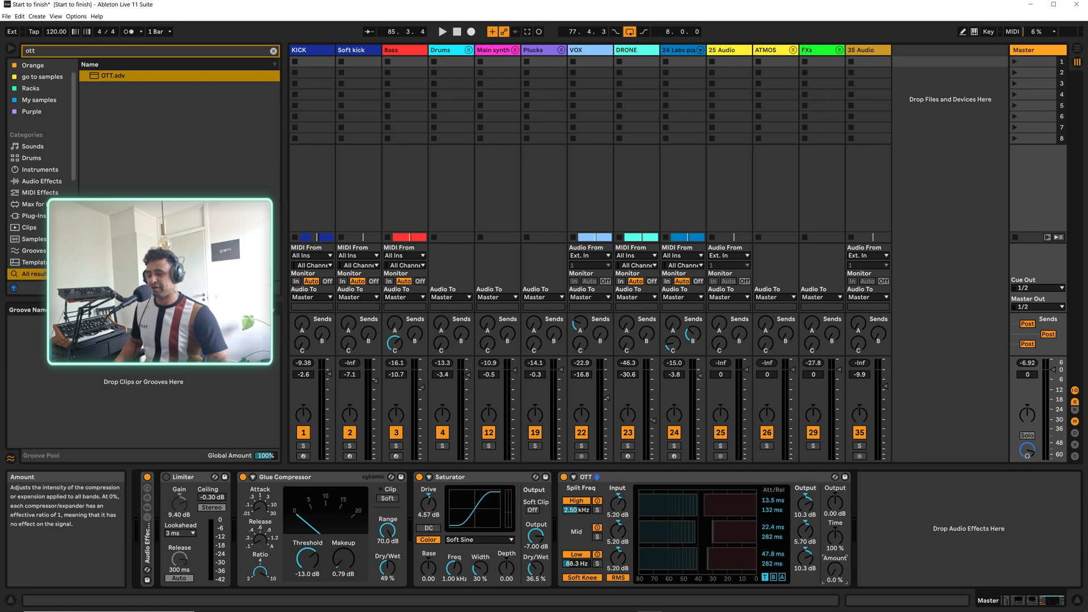
{"action": "key", "text": "space"}
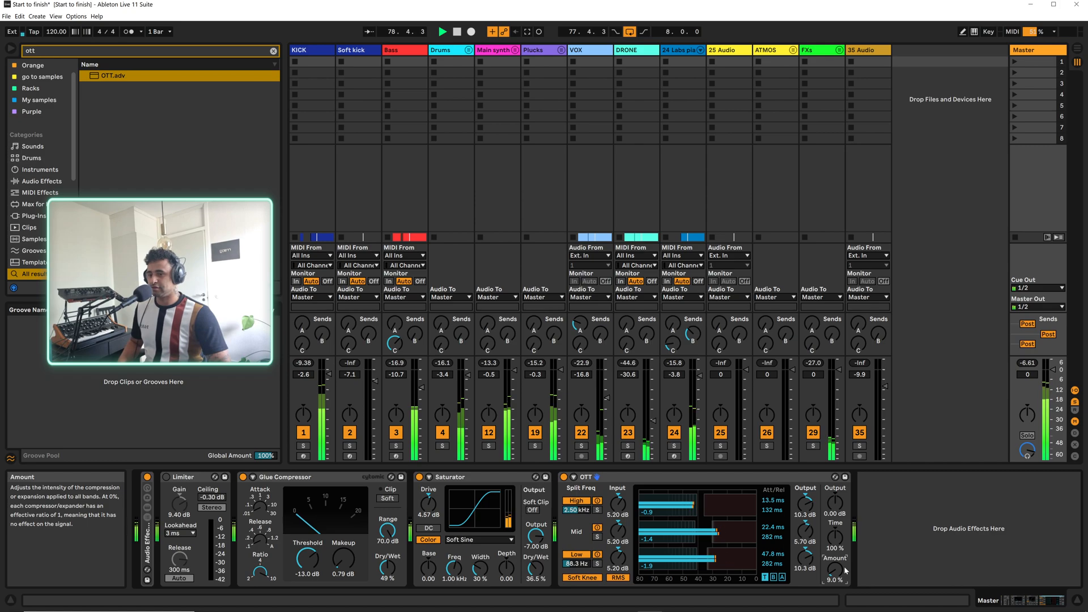
Reset the master's peak reading and play the drop with the OTT bypassed and re-enabled to compare the sound and level
{"action": "left_click", "coordinate": [1026, 363]}
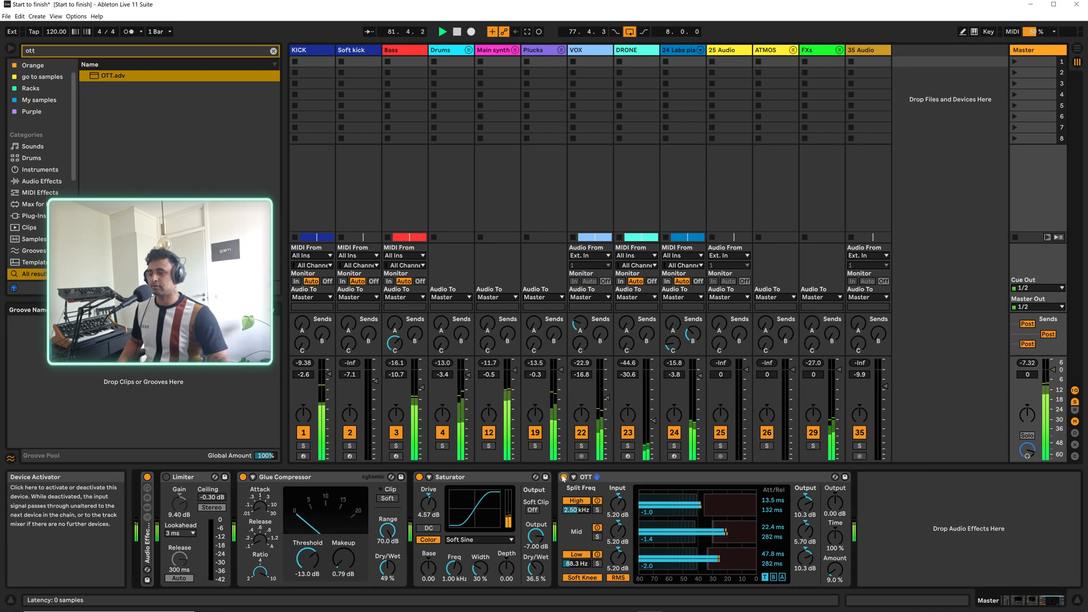
{"action": "left_click", "coordinate": [563, 477]}
{"action": "left_click", "coordinate": [564, 477]}
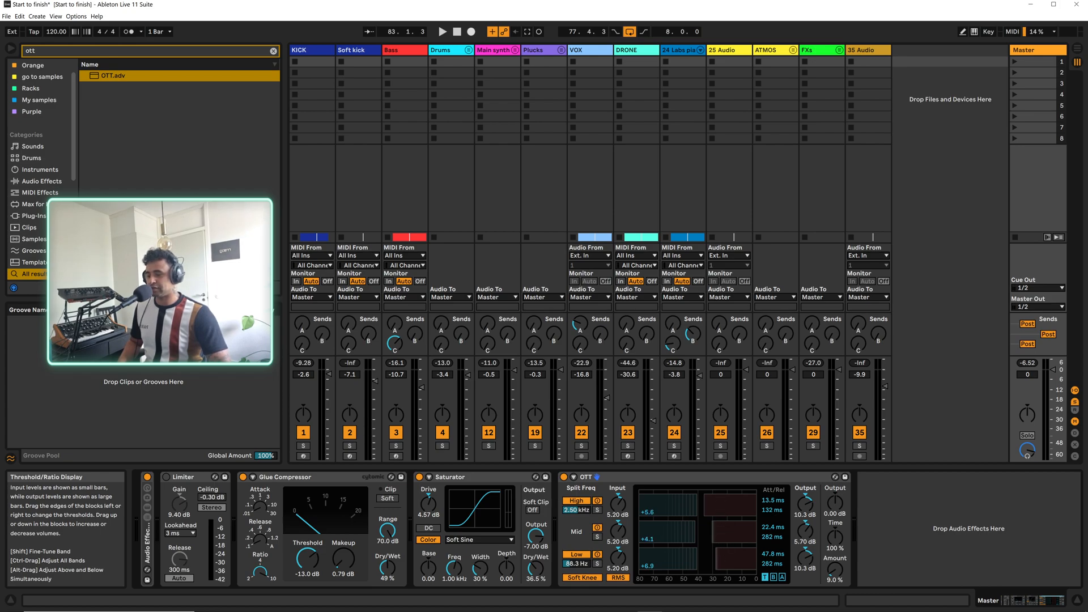
{"action": "key", "text": "space"}
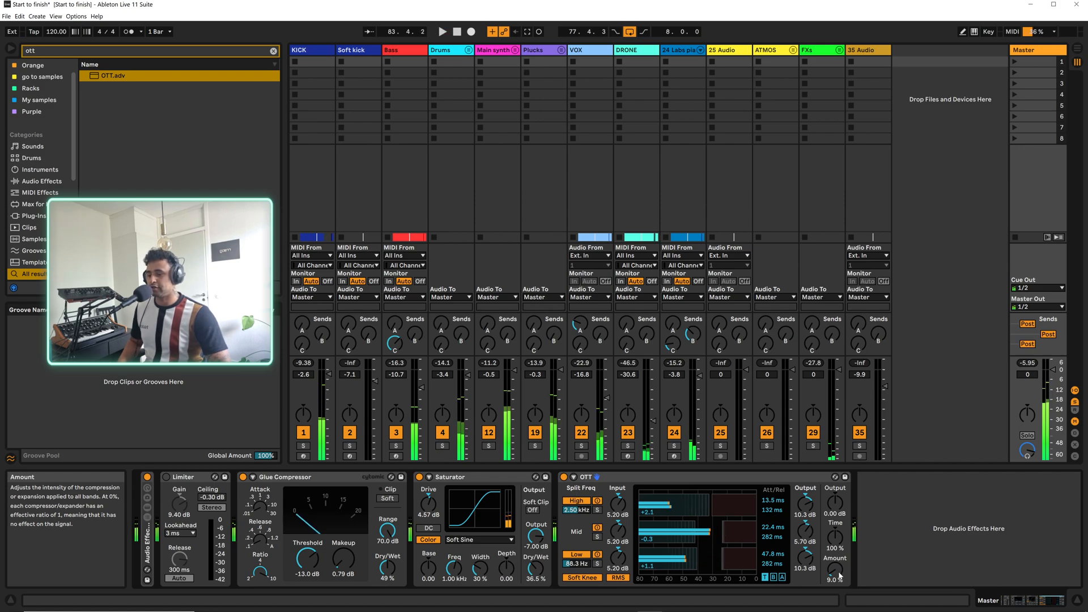
Raise the OTT's Amount to 17 % and lower its Output to -3.00 dB, comparing with the bypassed signal during playback
{"action": "left_click_drag", "start_coordinate": [841, 582], "coordinate": [841, 573]}
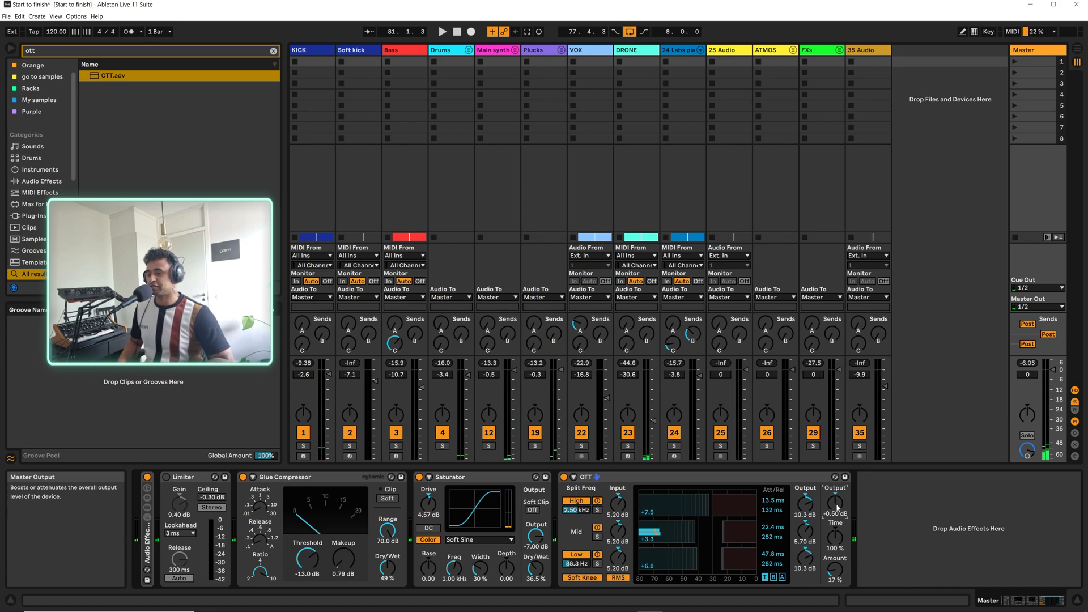
{"action": "key", "text": "space"}
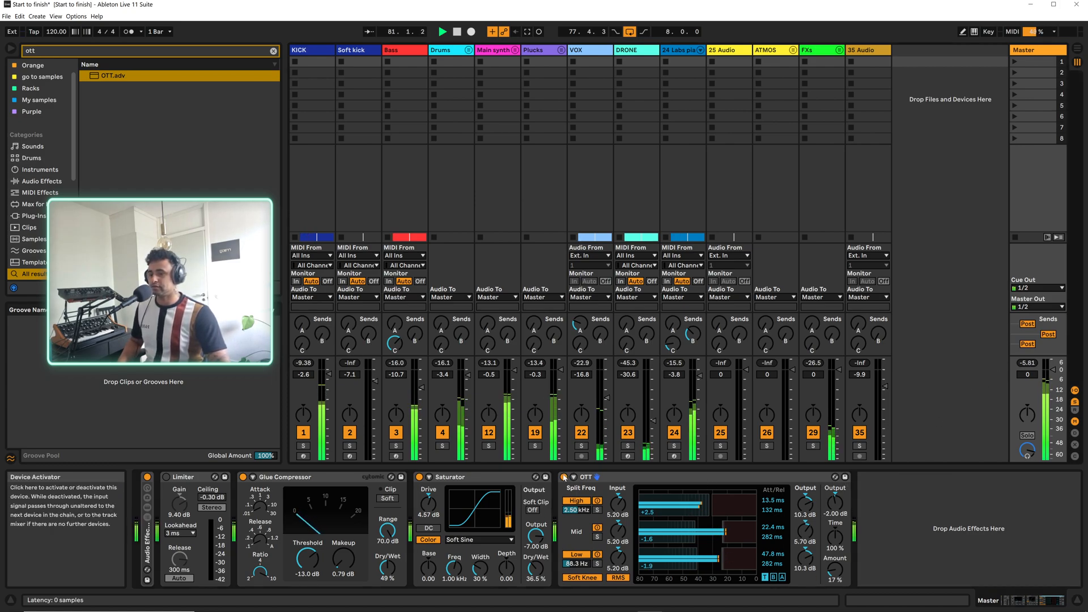
{"action": "left_click", "coordinate": [564, 477]}
{"action": "left_click", "coordinate": [565, 478]}
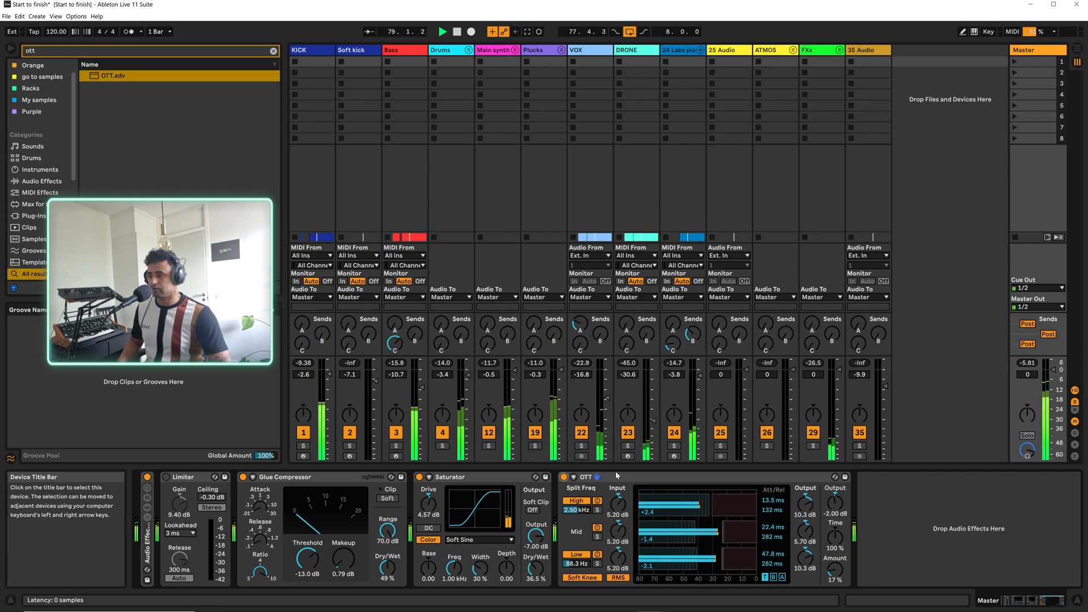
{"action": "left_click", "coordinate": [565, 477]}
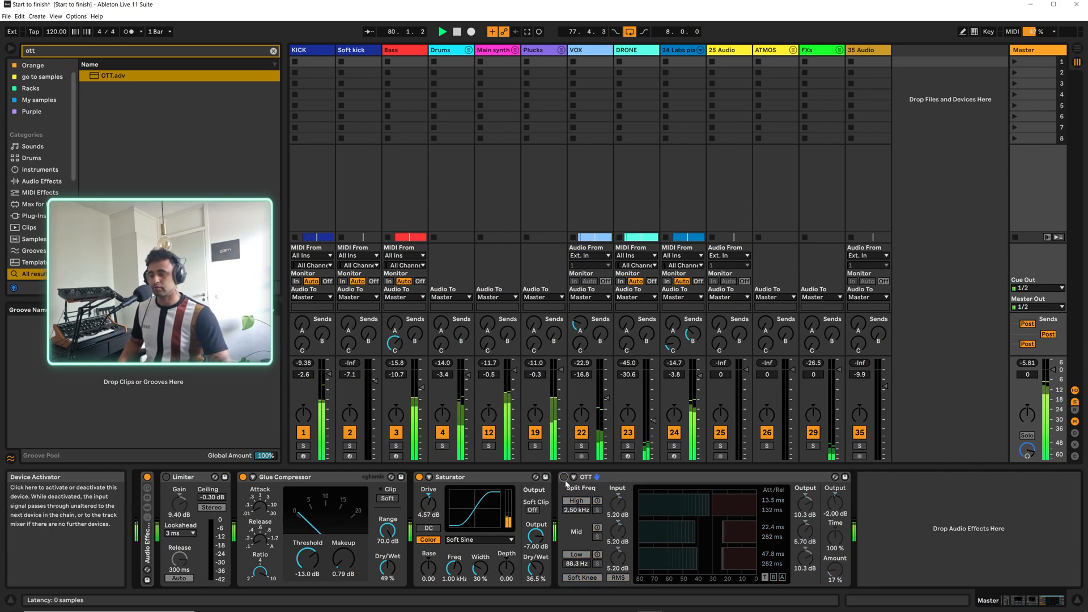
{"action": "left_click", "coordinate": [565, 477]}
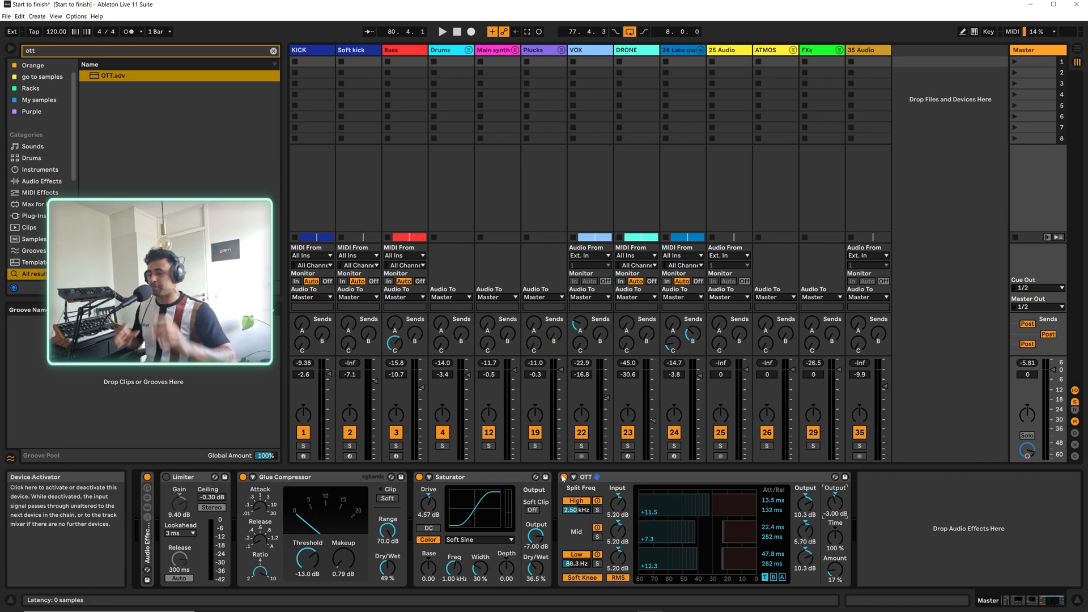
{"action": "key", "text": "space"}
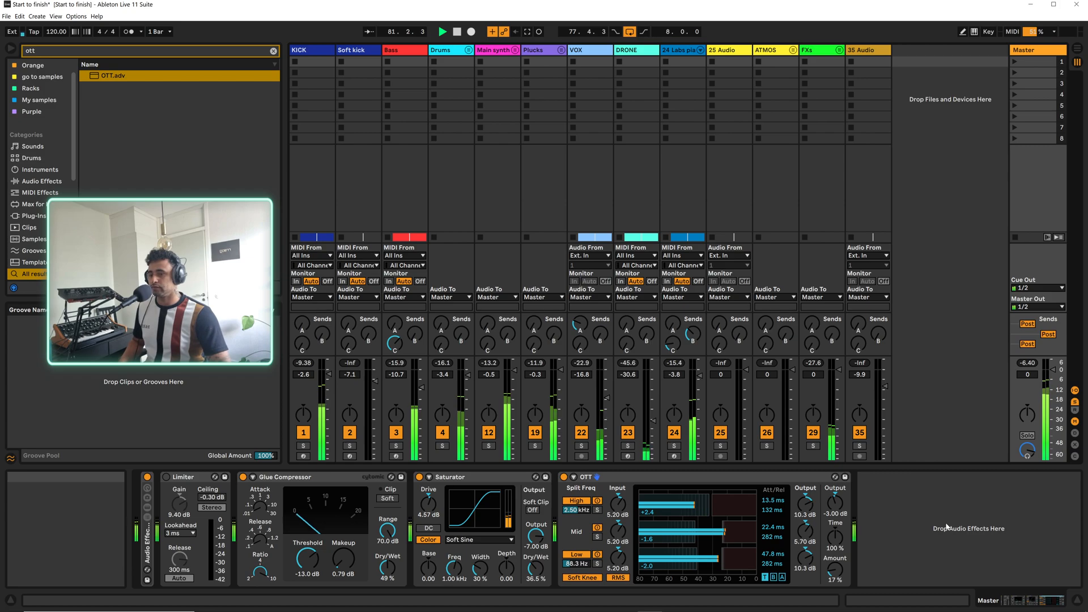
{"action": "key", "text": "space"}
Search the browser for "fab" and add Pro-Q 3 after the OTT on the Master track, moving its window aside
{"action": "left_click", "coordinate": [909, 519]}
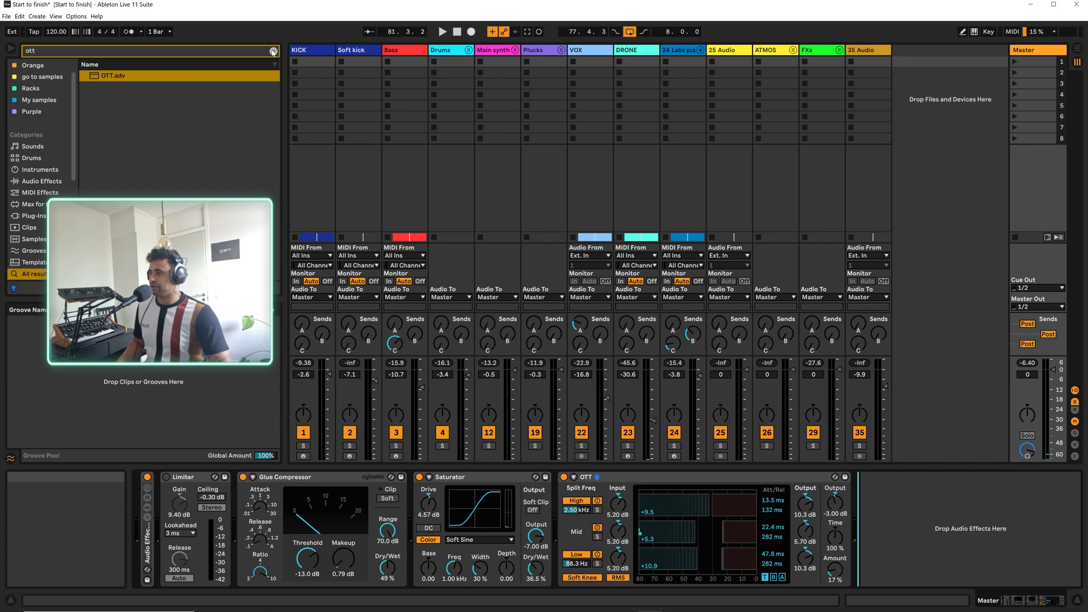
{"action": "left_click", "coordinate": [273, 51]}
{"action": "type", "text": "fab"}
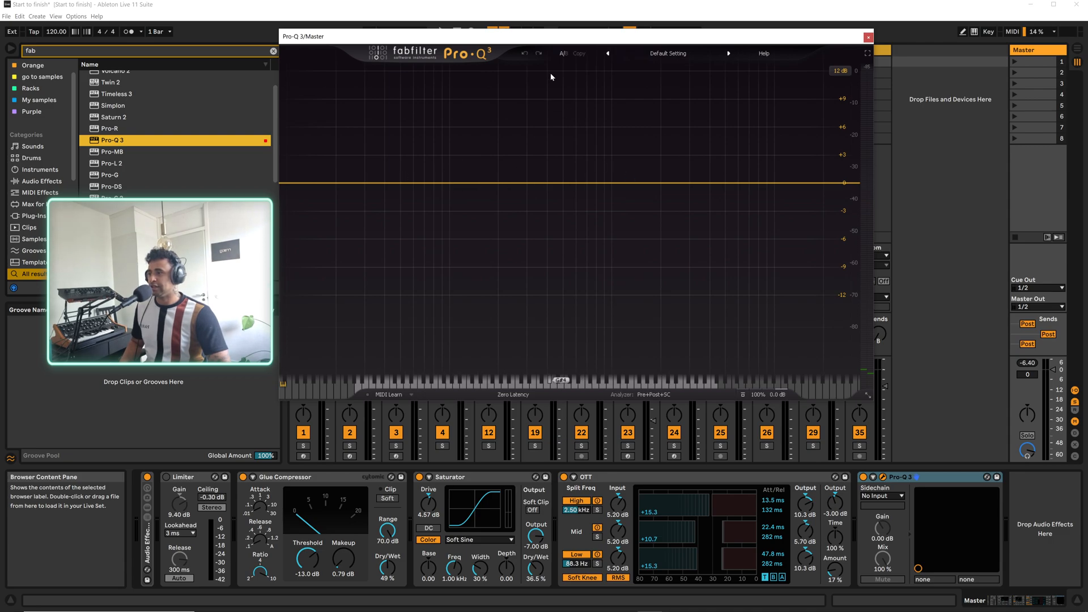
{"action": "left_click_drag", "start_coordinate": [527, 43], "coordinate": [601, 42]}
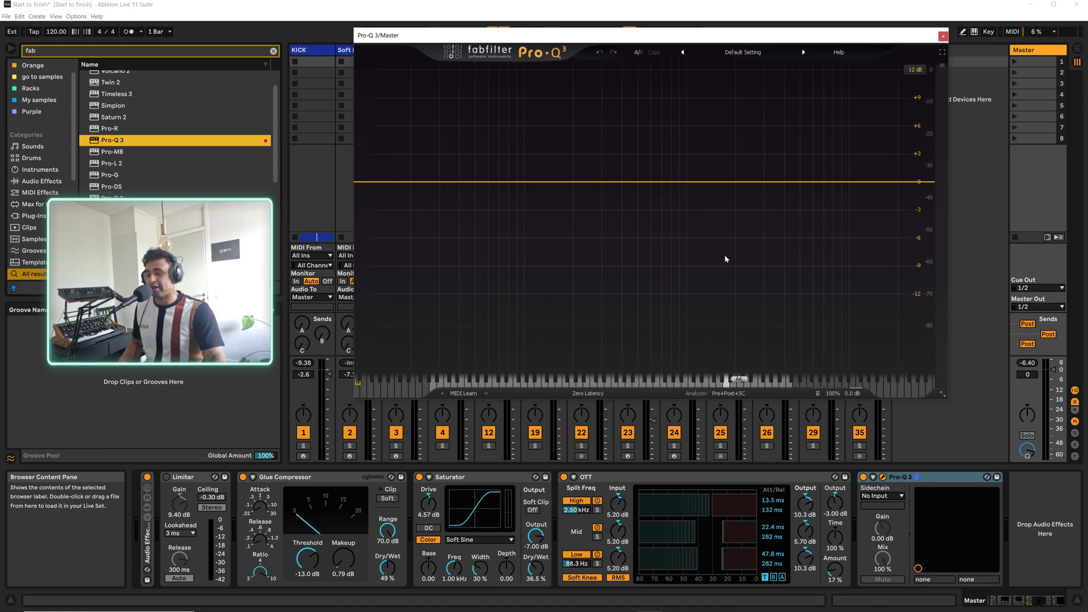
Play the drop and examine the master's frequency spectrum in Pro-Q 3
{"action": "key", "text": "space"}
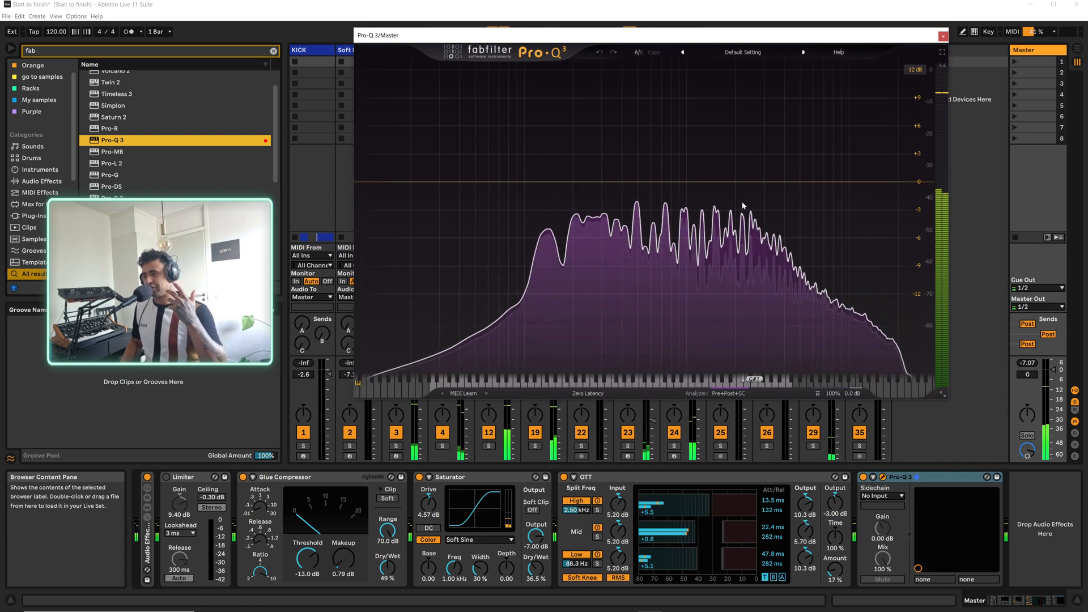
{"action": "key", "text": "space"}
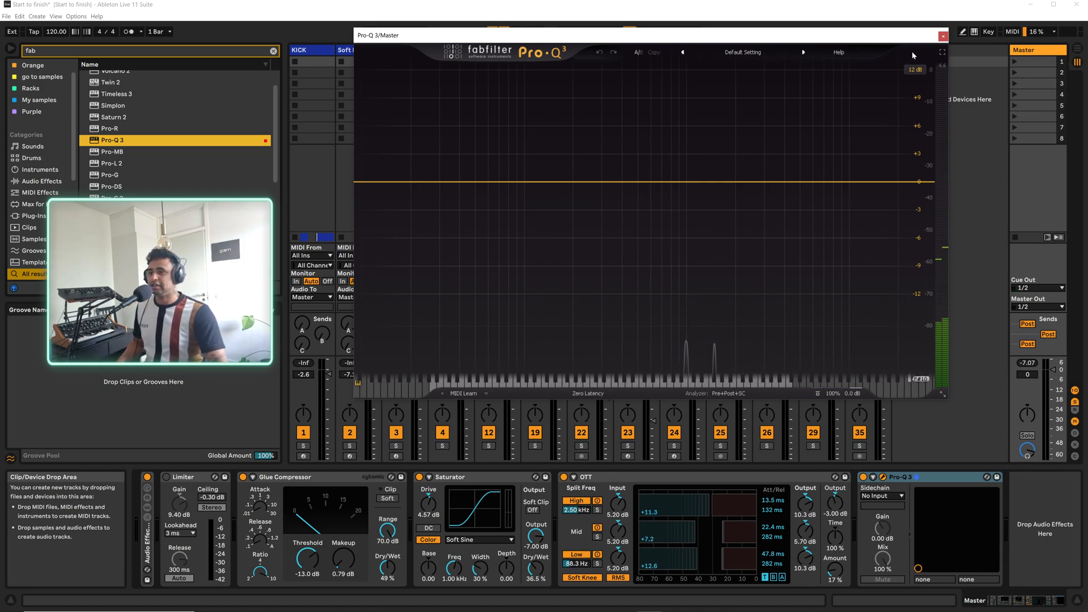
{"action": "left_click", "coordinate": [942, 37]}
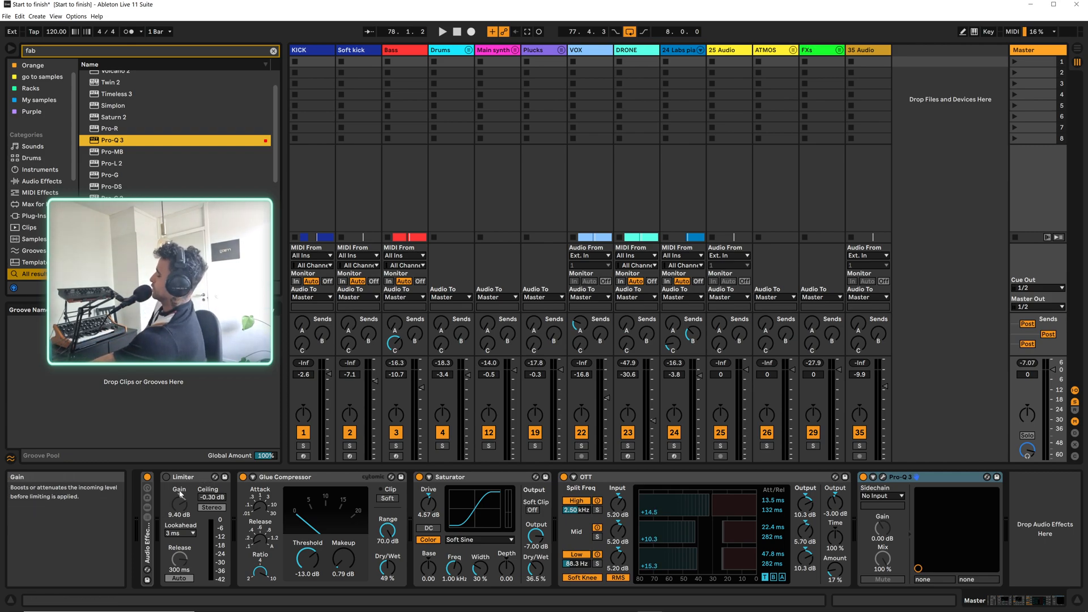
{"action": "key", "text": "space"}
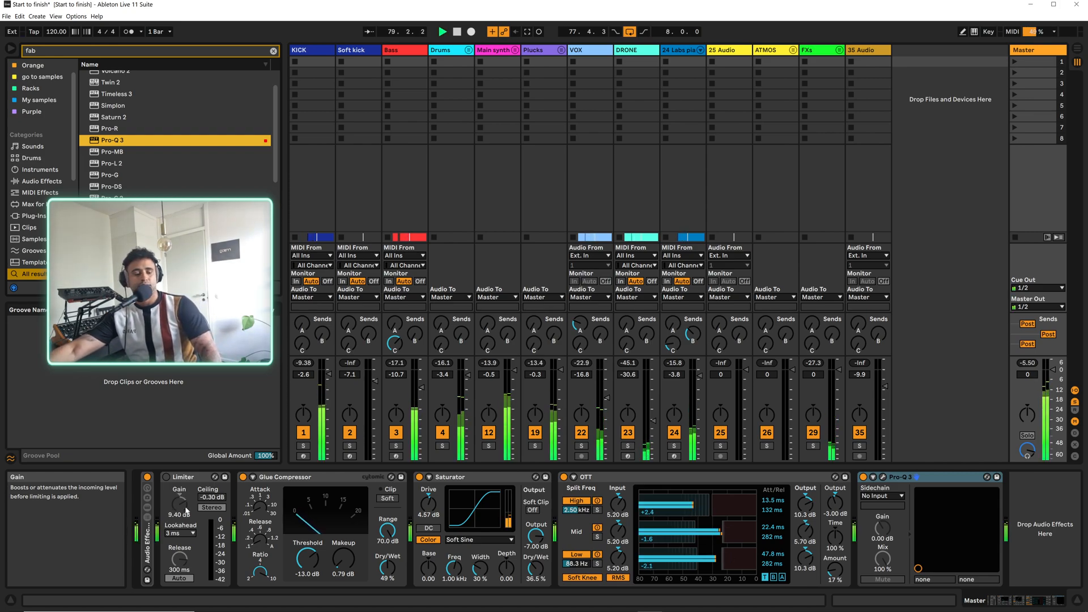
{"action": "left_click", "coordinate": [882, 478]}
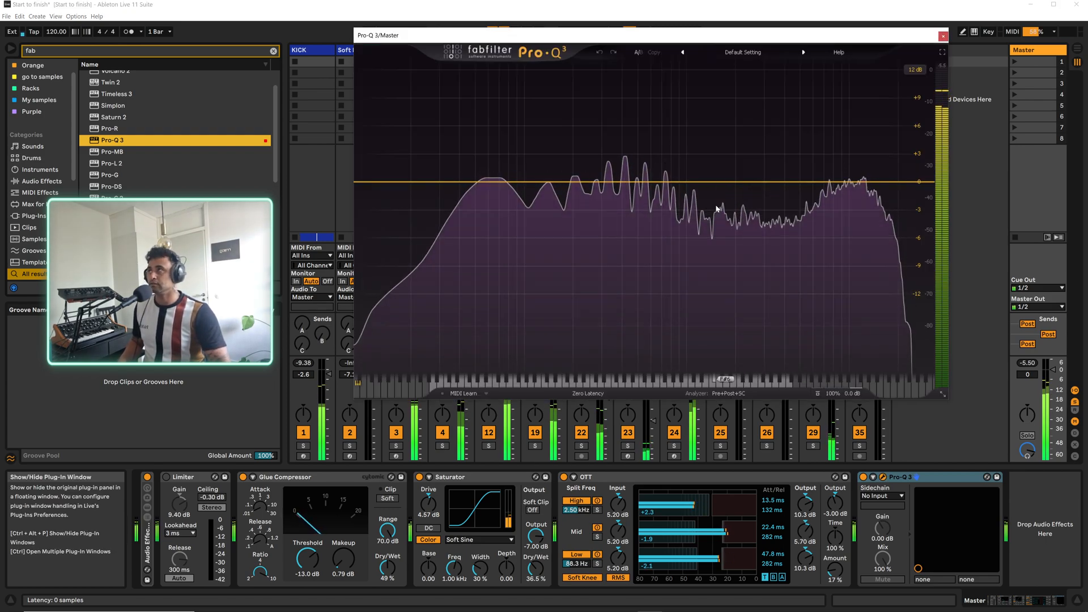
Cut the spectrum peak near B4 with a narrow dynamic bell at 487.74 Hz, gain -0.12 dB, using a manual threshold
{"action": "left_click", "coordinate": [710, 230]}
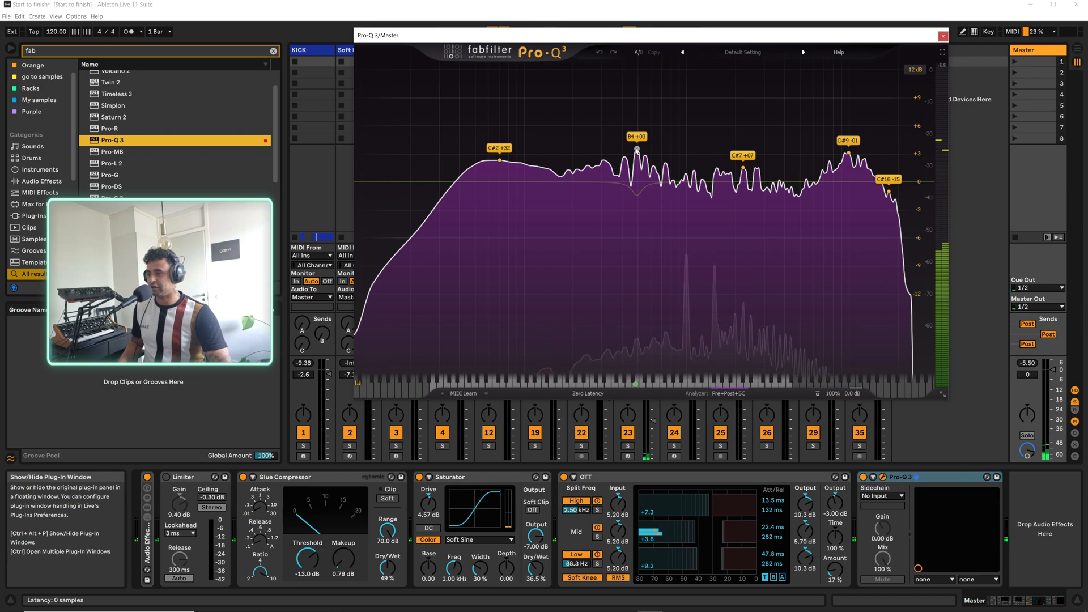
{"action": "left_click", "coordinate": [636, 150]}
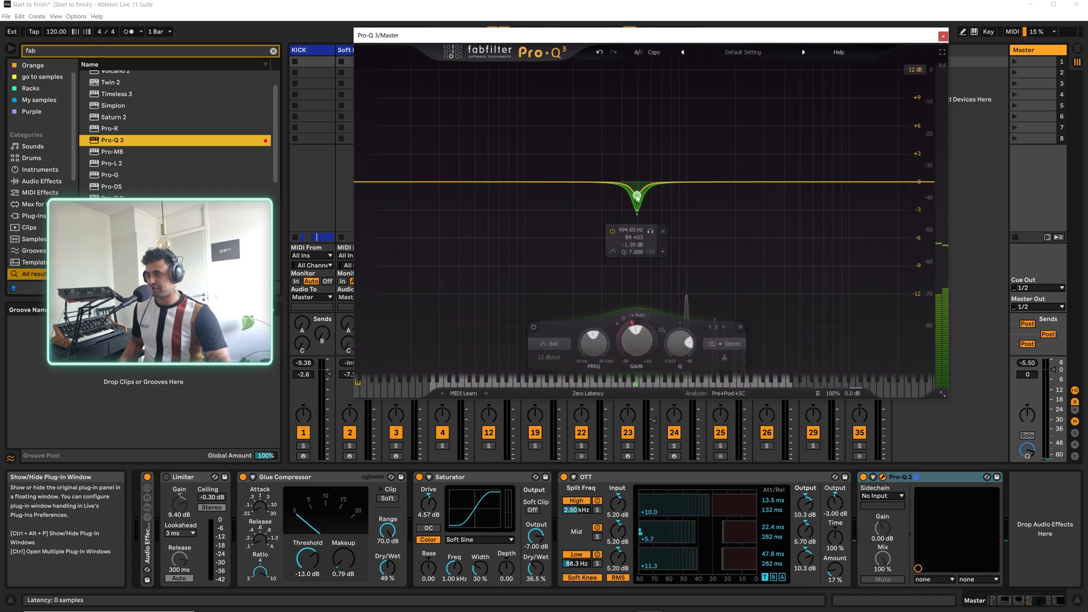
{"action": "key", "text": "space"}
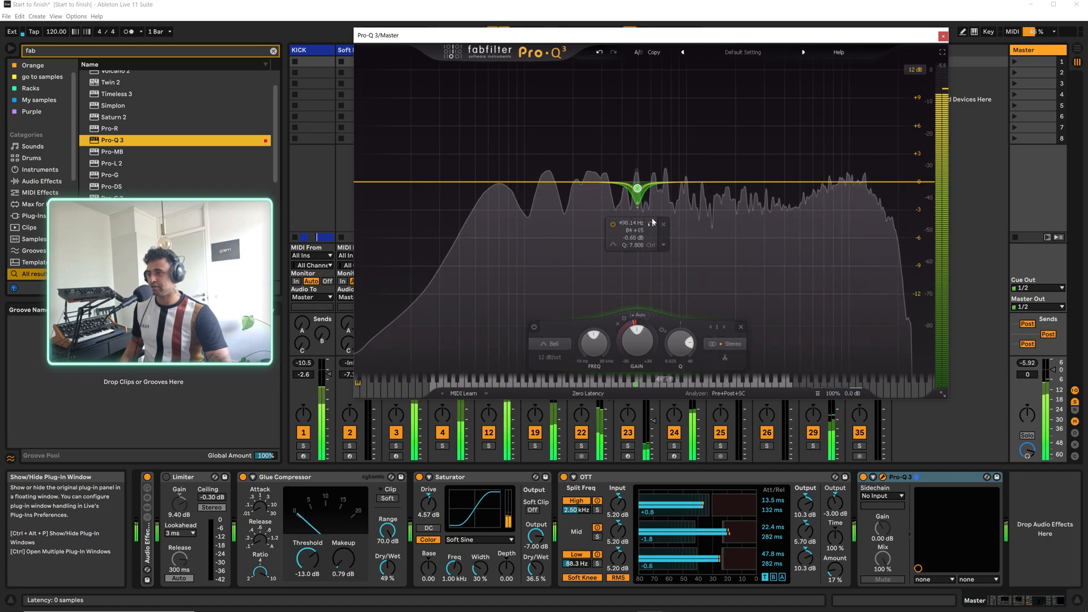
{"action": "left_click", "coordinate": [651, 224]}
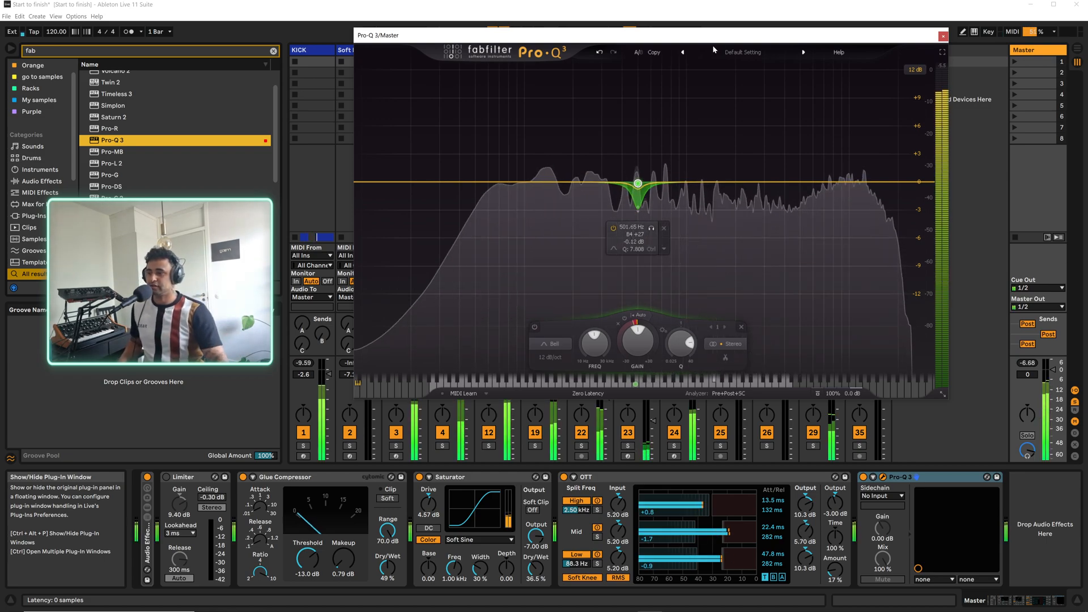
{"action": "left_click_drag", "start_coordinate": [638, 187], "coordinate": [635, 187]}
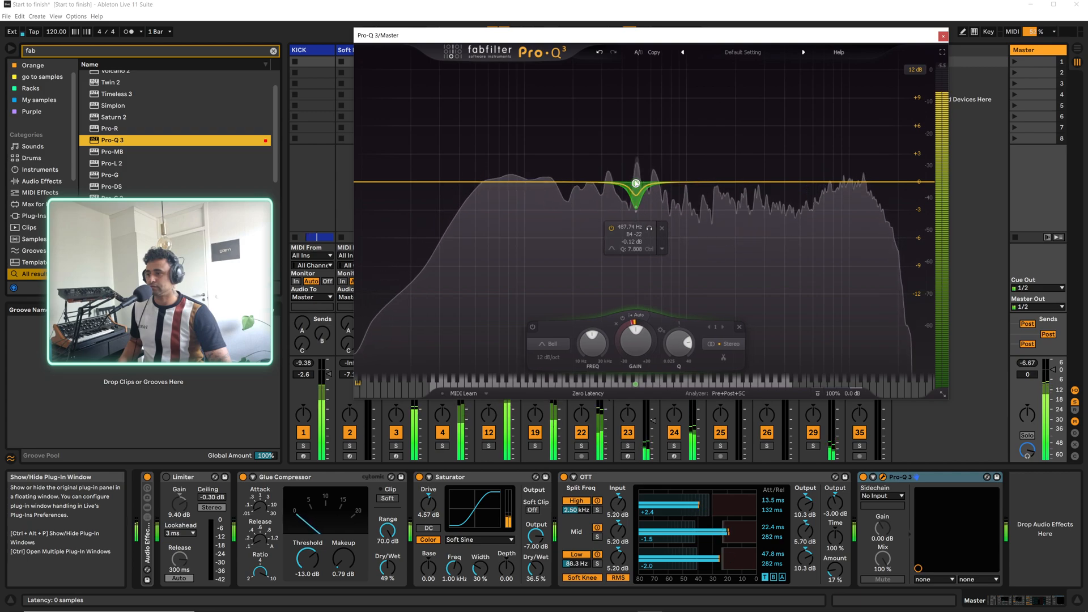
{"action": "left_click", "coordinate": [638, 315]}
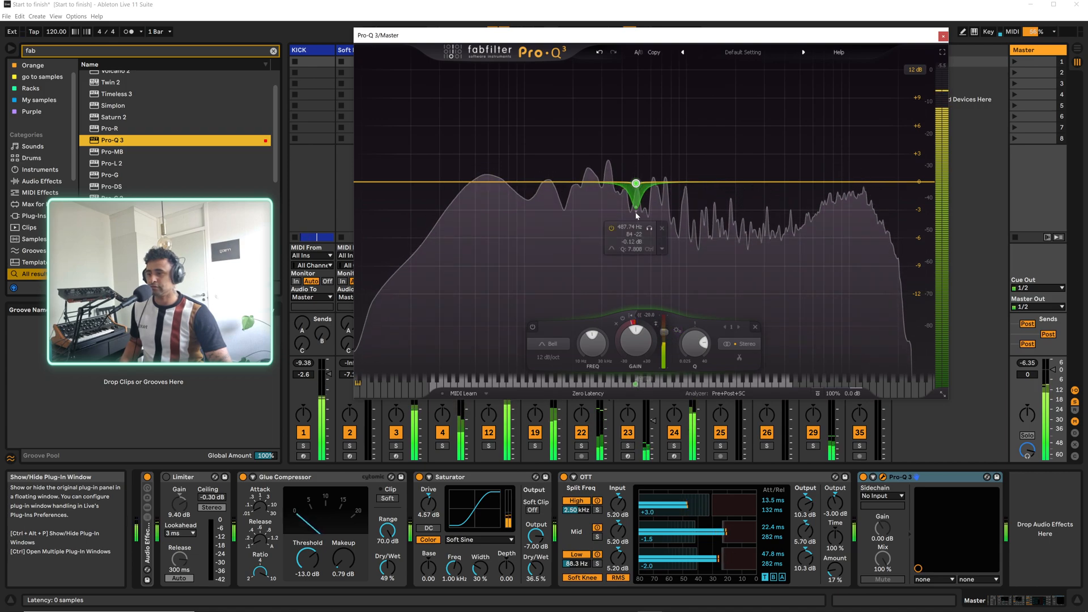
{"action": "key", "text": "space"}
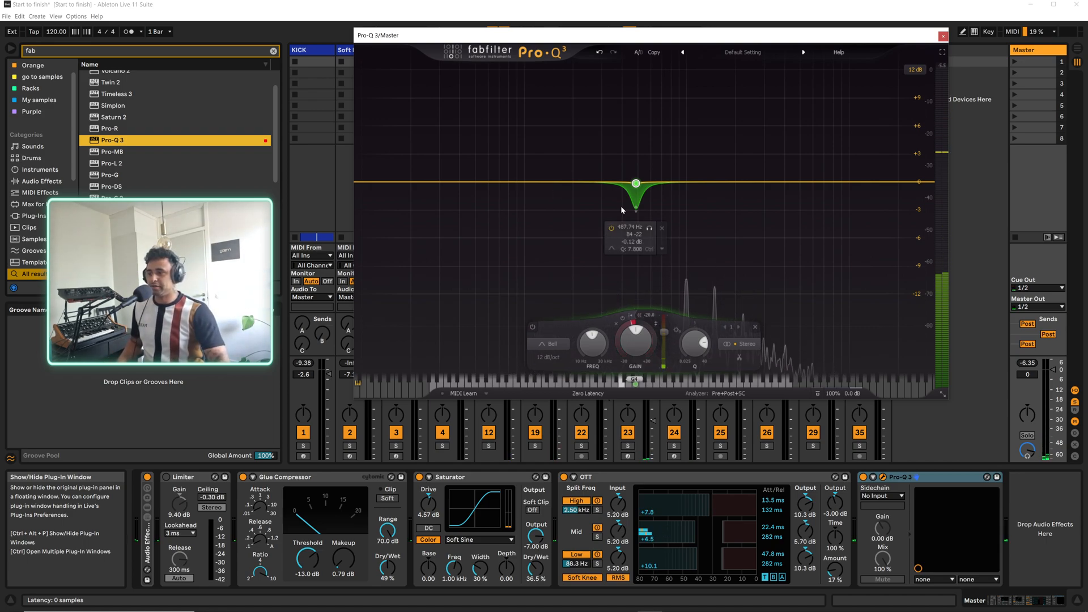
{"action": "key", "text": "space"}
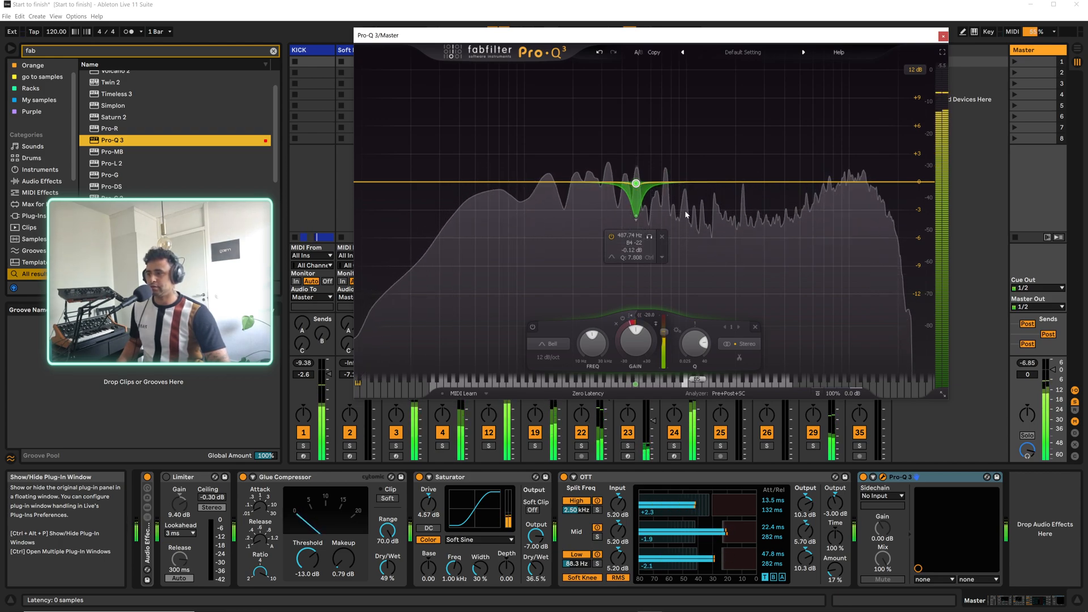
Grab the neighbouring spectrum peak and tame it with a narrow dynamic bell at 738.42 Hz, gain -0.49 dB
{"action": "mouse_move", "coordinate": [665, 169]}
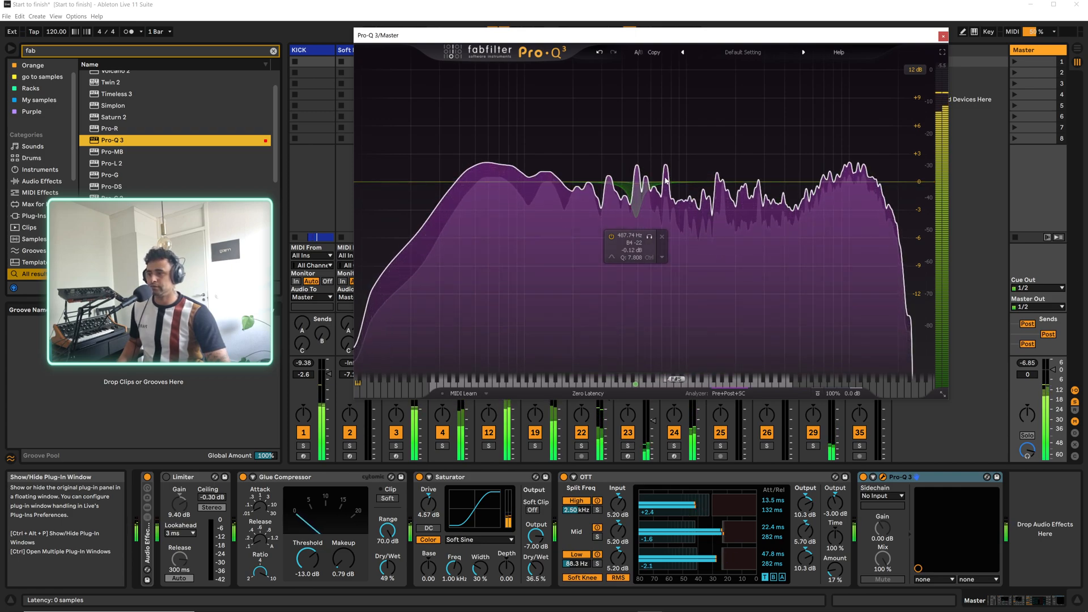
{"action": "left_click_drag", "start_coordinate": [665, 169], "coordinate": [665, 195]}
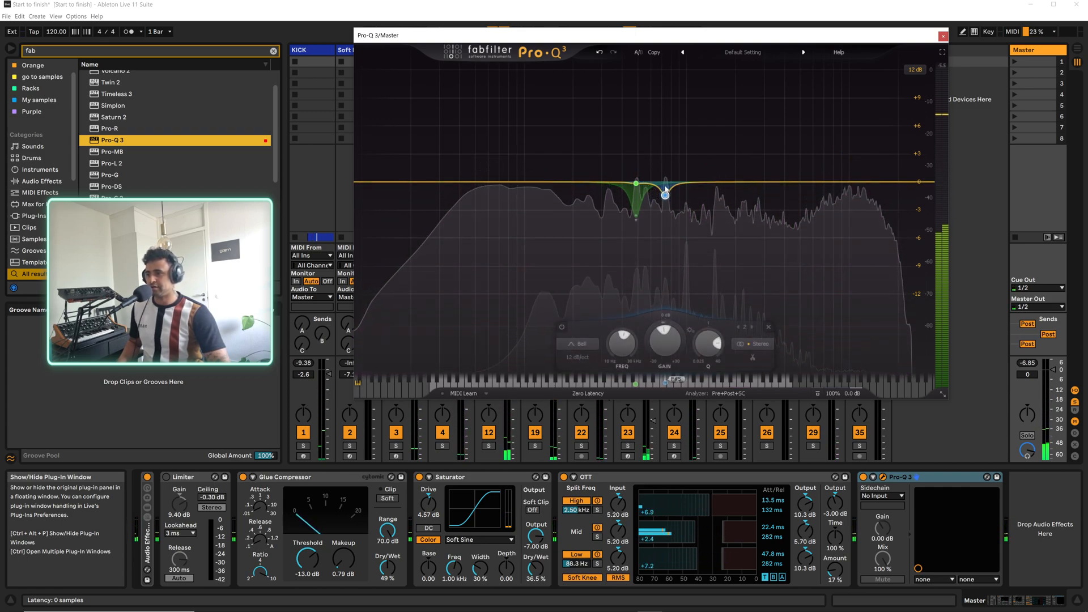
{"action": "left_click_drag", "start_coordinate": [661, 321], "coordinate": [664, 346]}
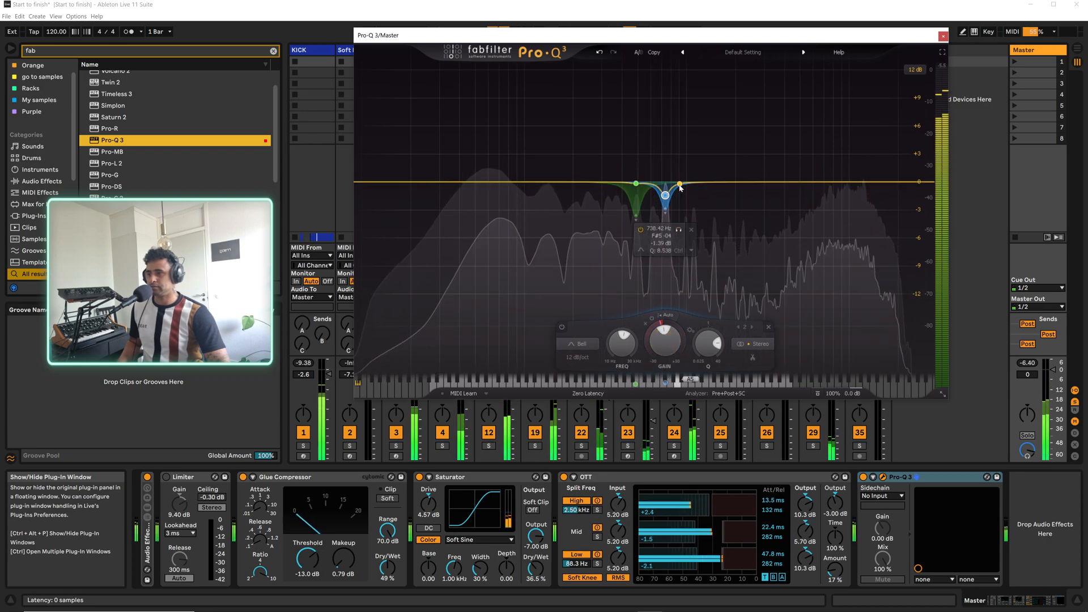
{"action": "left_click_drag", "start_coordinate": [665, 196], "coordinate": [664, 188]}
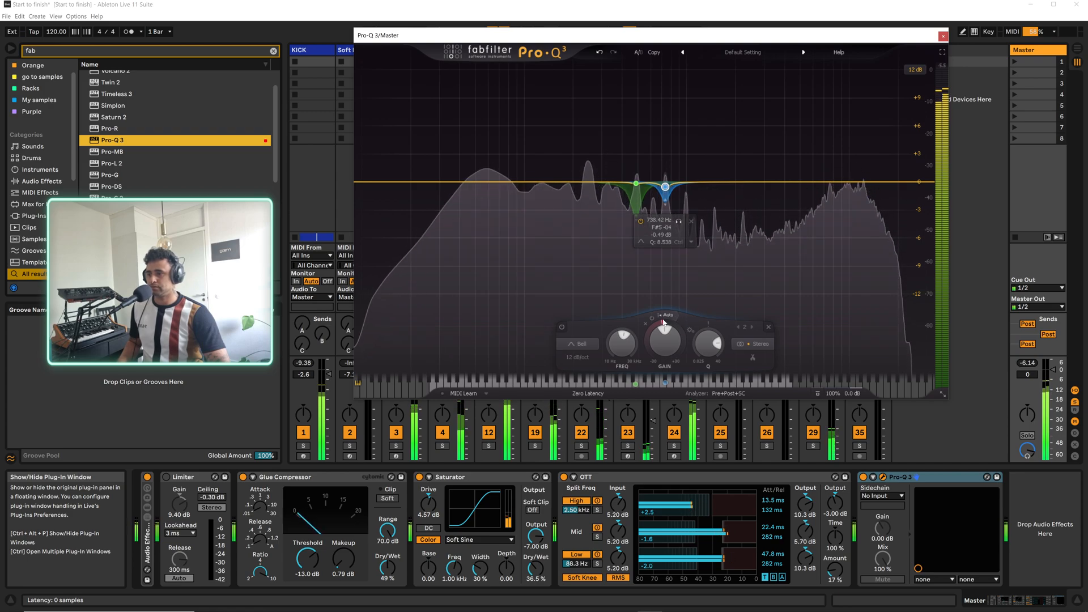
{"action": "left_click_drag", "start_coordinate": [663, 321], "coordinate": [657, 340]}
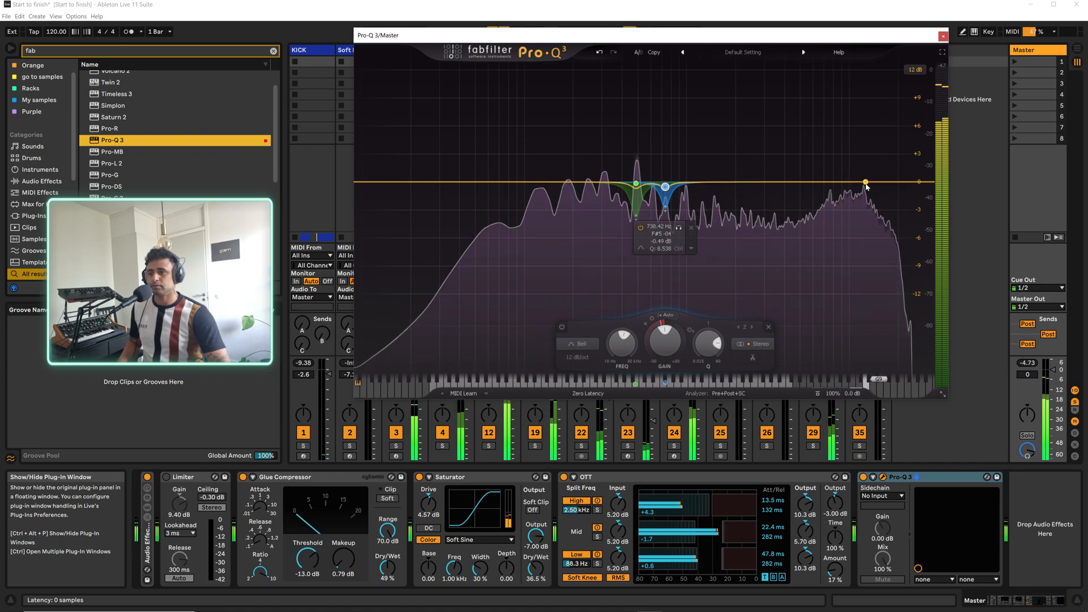
Add a very narrow dynamic bell cut at about 12460 Hz with -0.69 dB gain and a manual threshold
{"action": "left_click_drag", "start_coordinate": [838, 182], "coordinate": [864, 186]}
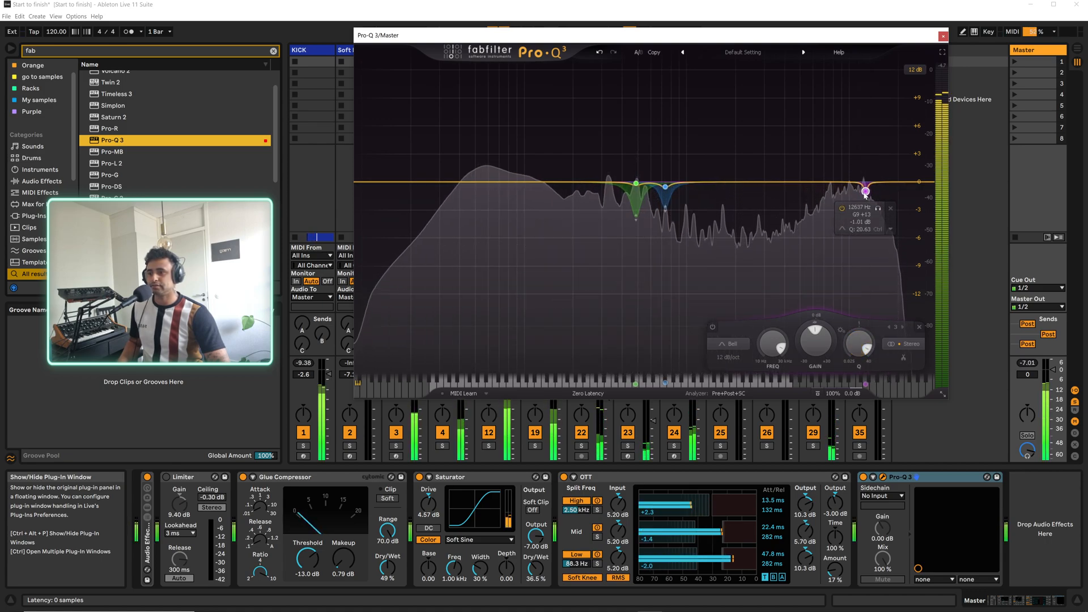
{"action": "left_click_drag", "start_coordinate": [863, 186], "coordinate": [863, 196]}
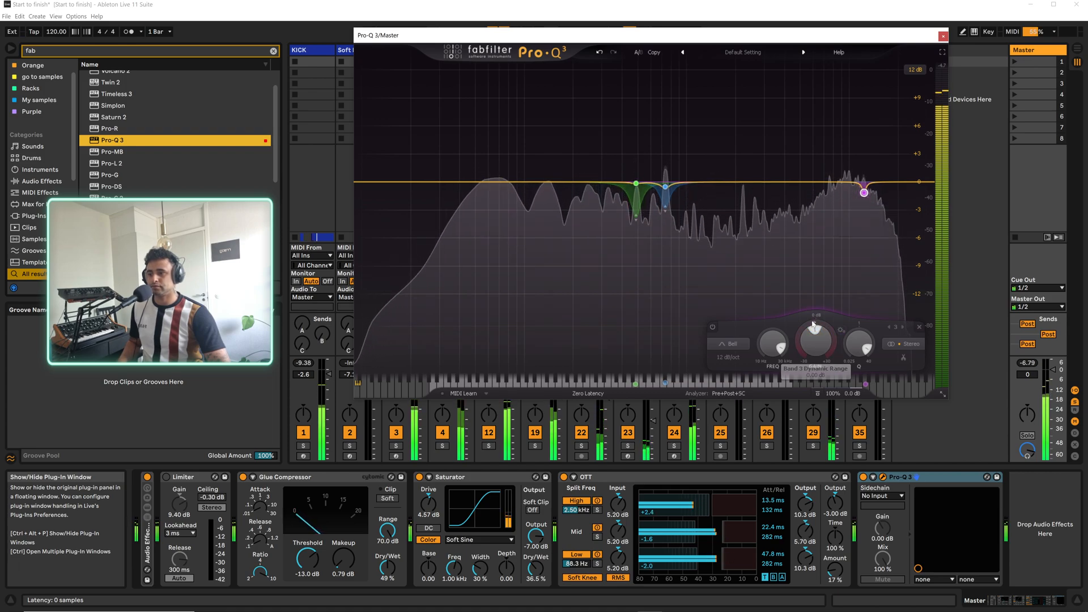
{"action": "left_click_drag", "start_coordinate": [863, 192], "coordinate": [864, 188]}
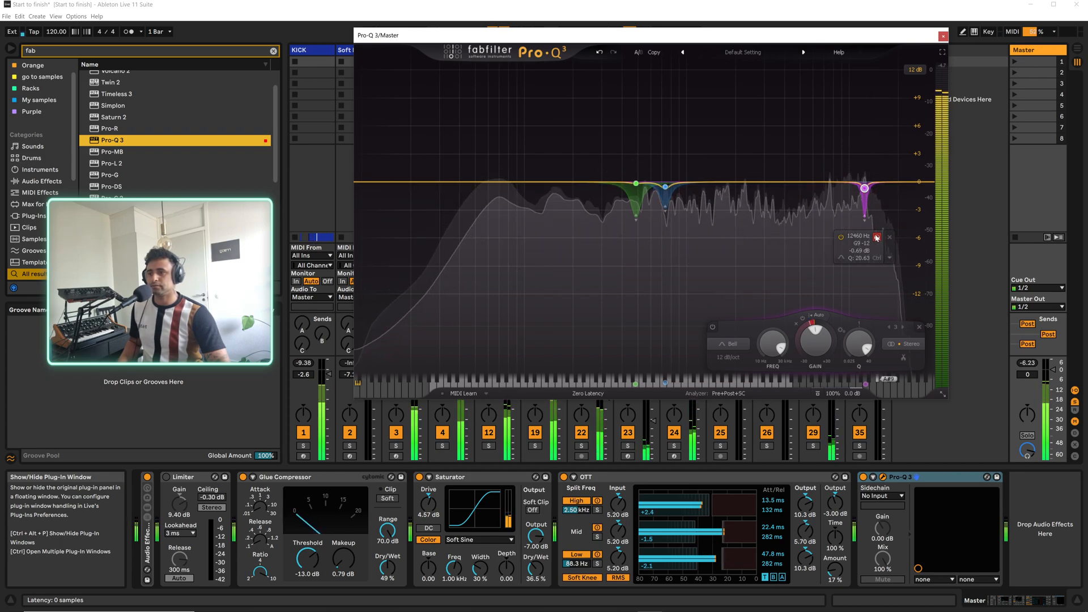
{"action": "left_click", "coordinate": [820, 316]}
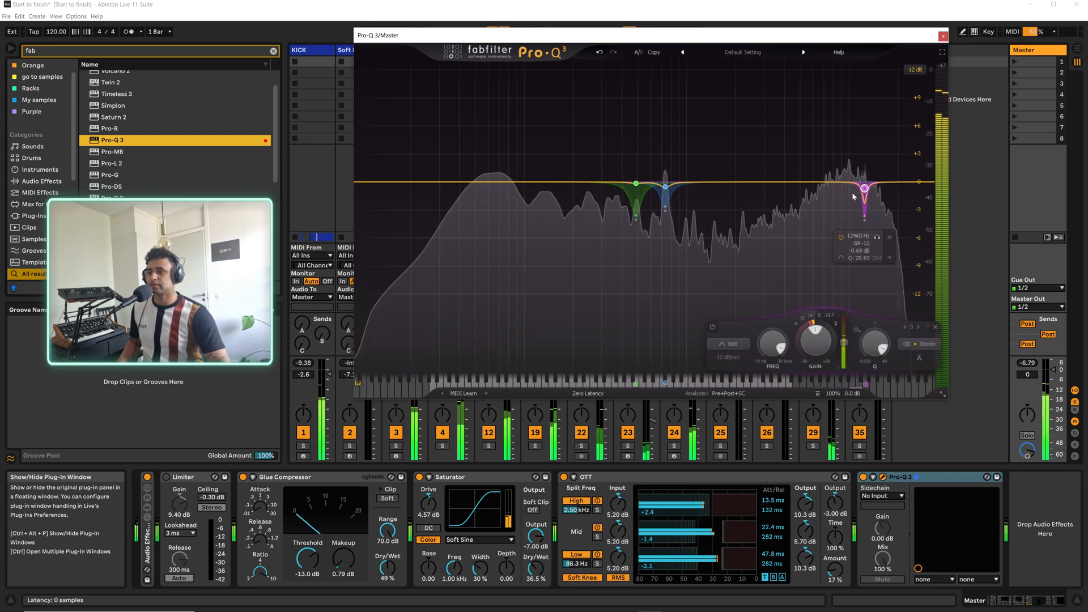
Add a wide bell boost around 2.7 kHz with roughly +1 dB gain in Pro-Q 3, check it during playback and close the plug-in window
{"action": "double_click", "coordinate": [740, 181]}
{"action": "left_click_drag", "start_coordinate": [740, 182], "coordinate": [758, 179]}
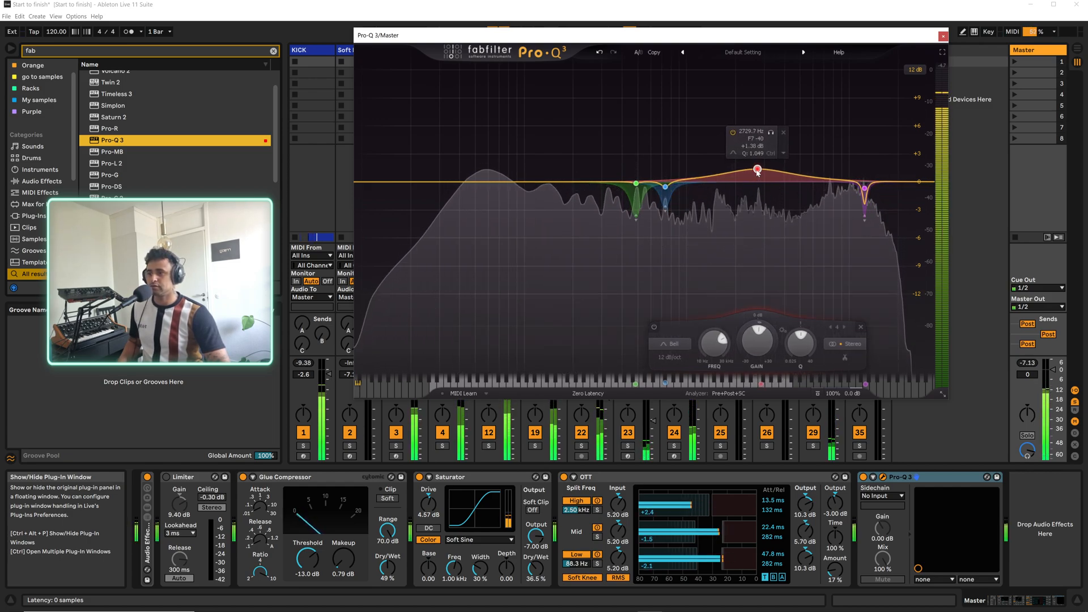
{"action": "left_click_drag", "start_coordinate": [757, 172], "coordinate": [756, 171]}
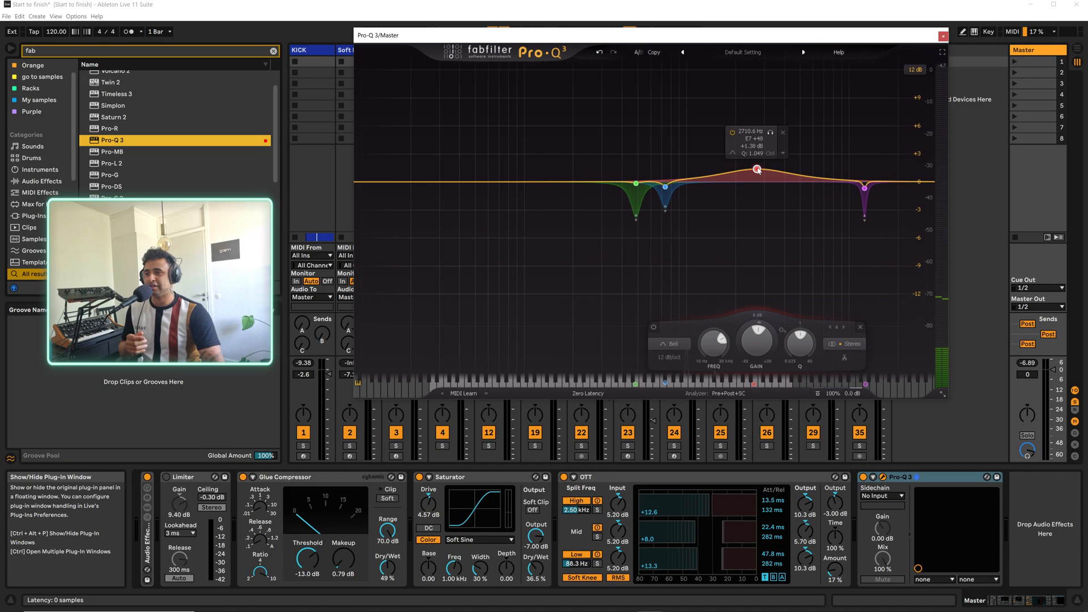
{"action": "mouse_move", "coordinate": [759, 170]}
{"action": "left_mouse_down"}
{"action": "mouse_move", "coordinate": [782, 171]}
{"action": "mouse_move", "coordinate": [759, 171]}
{"action": "left_mouse_up"}
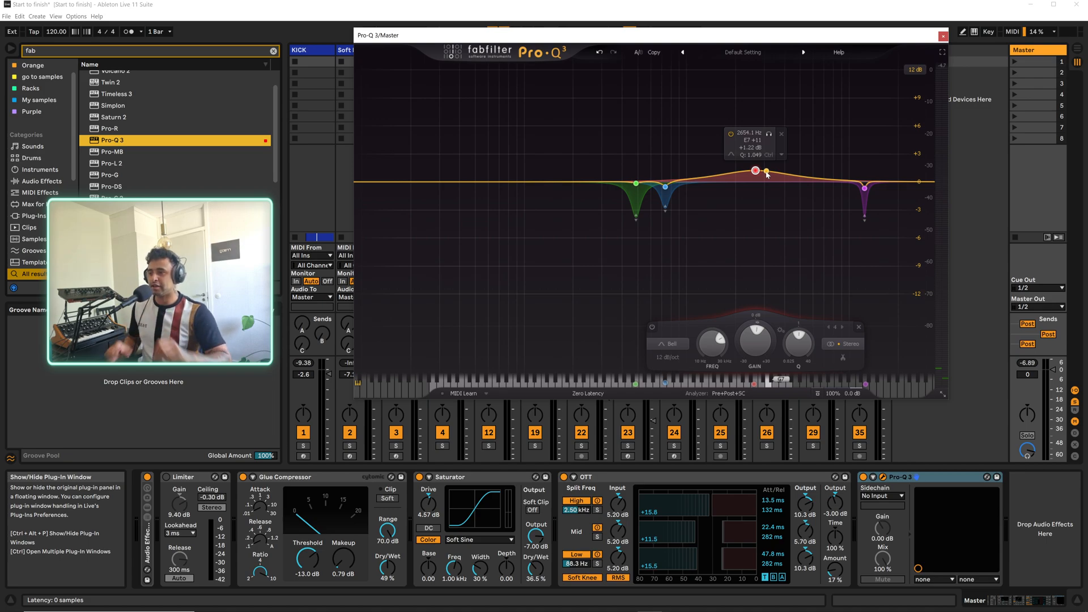
{"action": "key", "text": "space"}
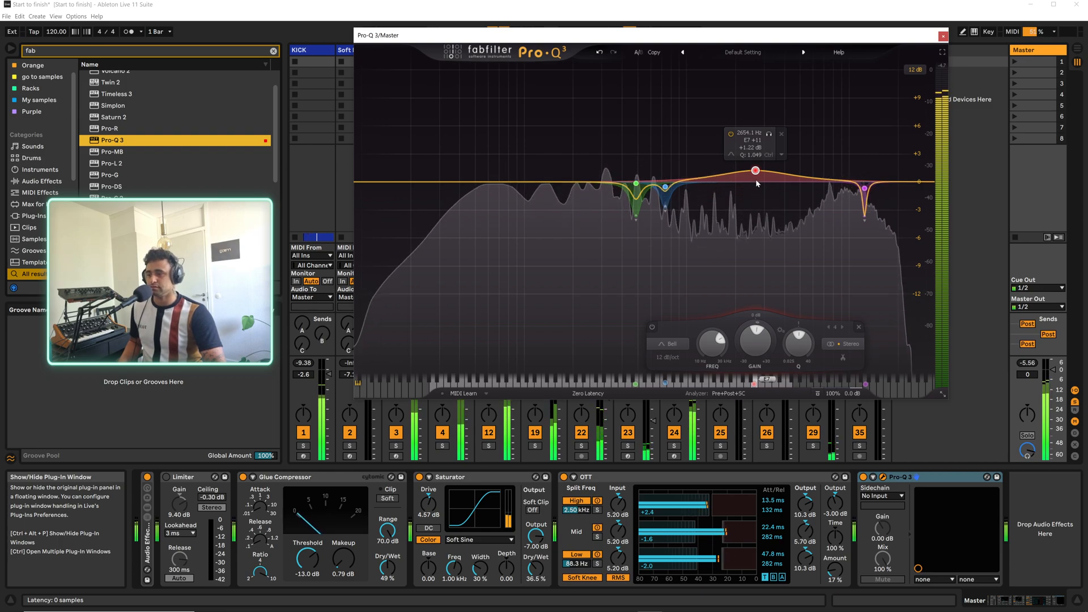
{"action": "left_click_drag", "start_coordinate": [756, 173], "coordinate": [759, 177]}
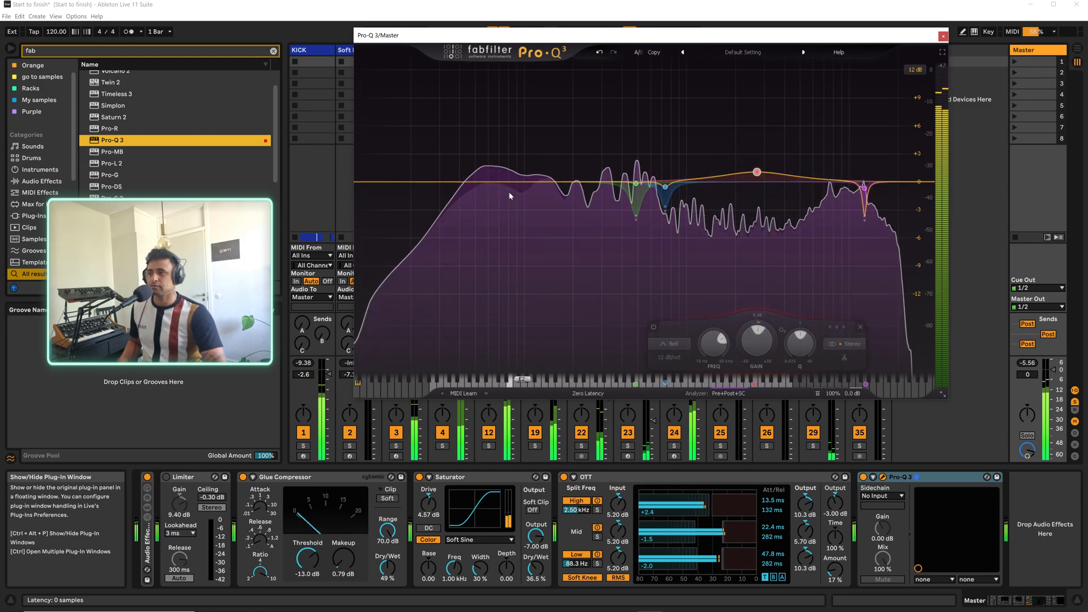
{"action": "mouse_move", "coordinate": [509, 196]}
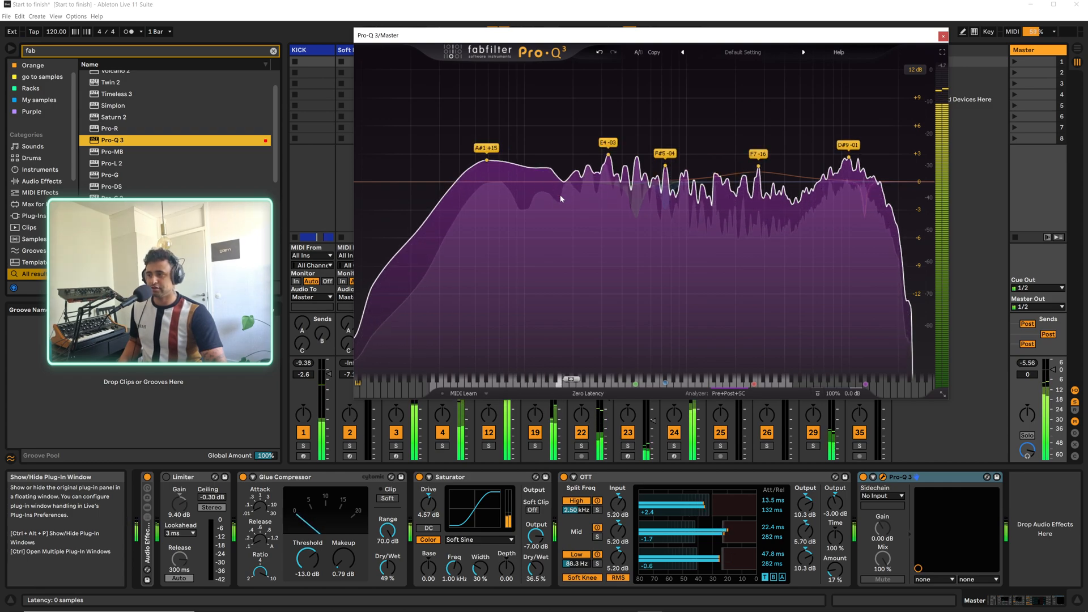
{"action": "left_click", "coordinate": [943, 36]}
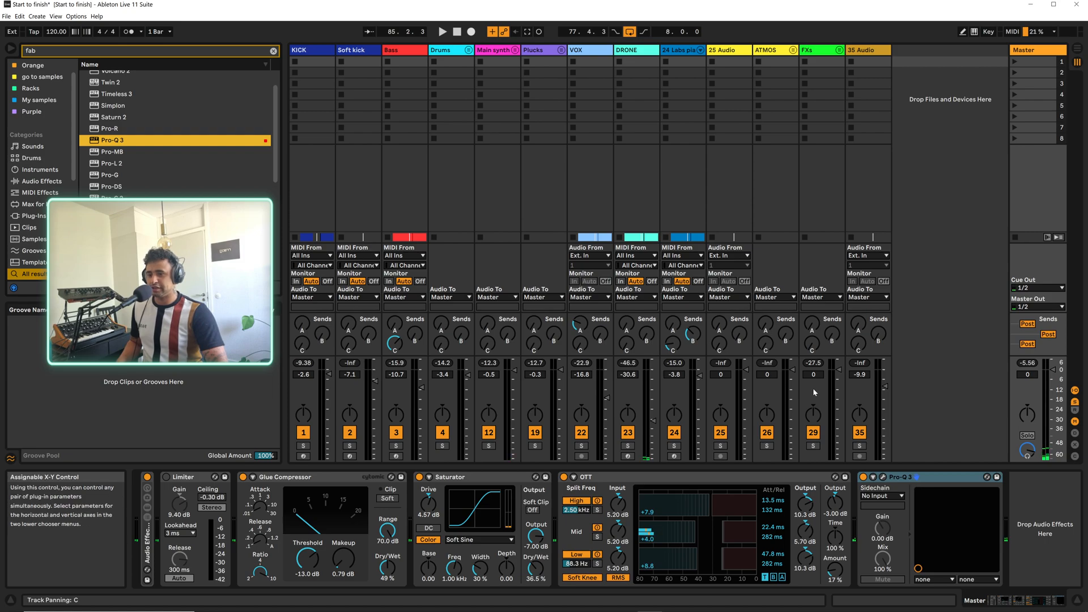
Clear the browser search, move the Limiter to the end of the master chain, switch it on and play the song briefly
{"action": "left_click", "coordinate": [274, 51]}
{"action": "left_click_drag", "start_coordinate": [188, 483], "coordinate": [1033, 536]}
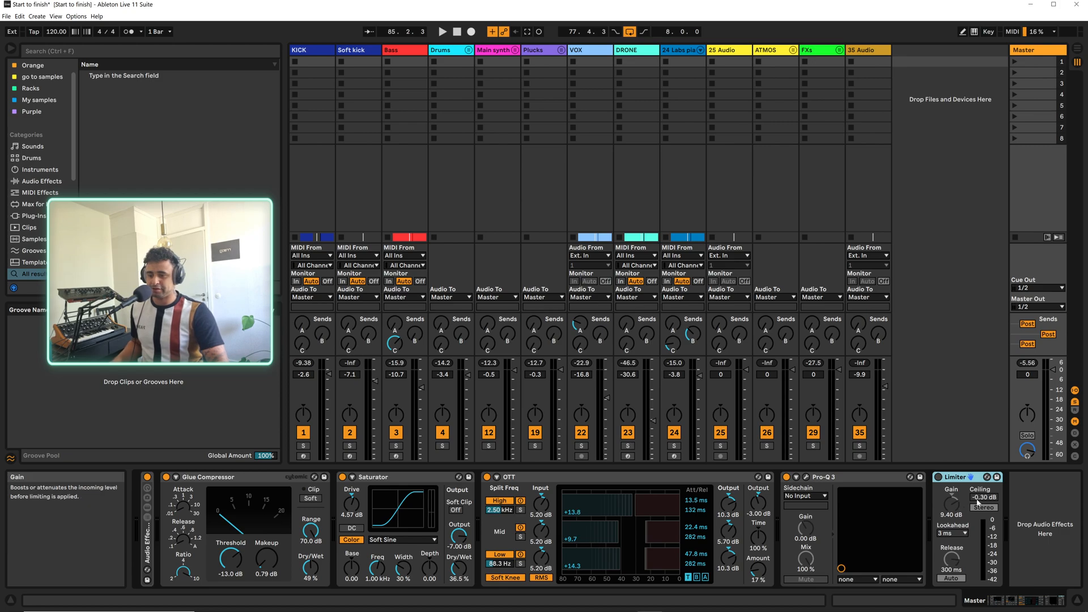
{"action": "left_click", "coordinate": [938, 477]}
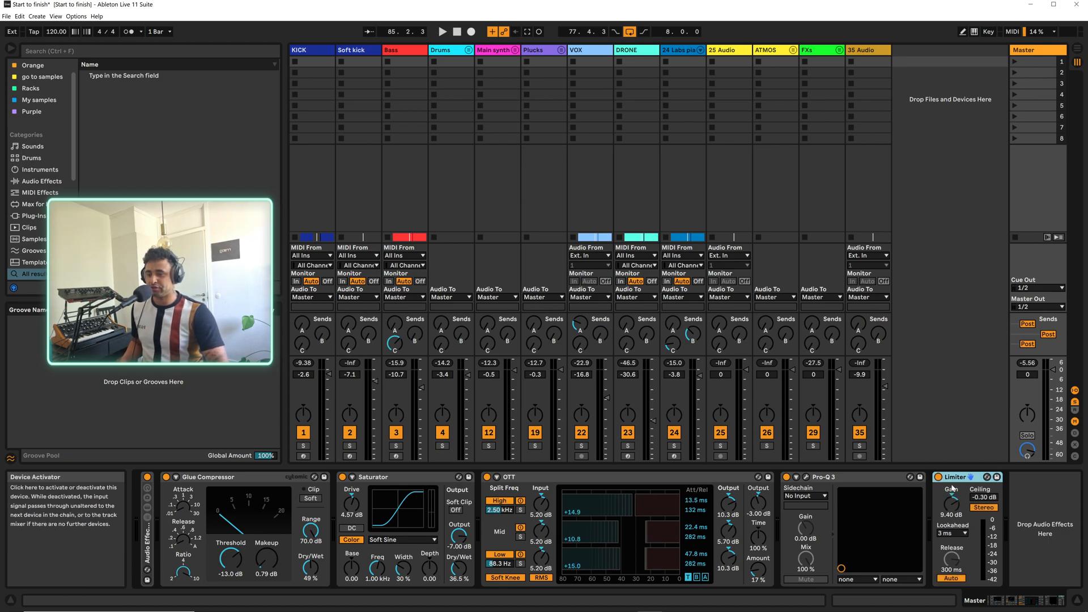
{"action": "key", "text": "space"}
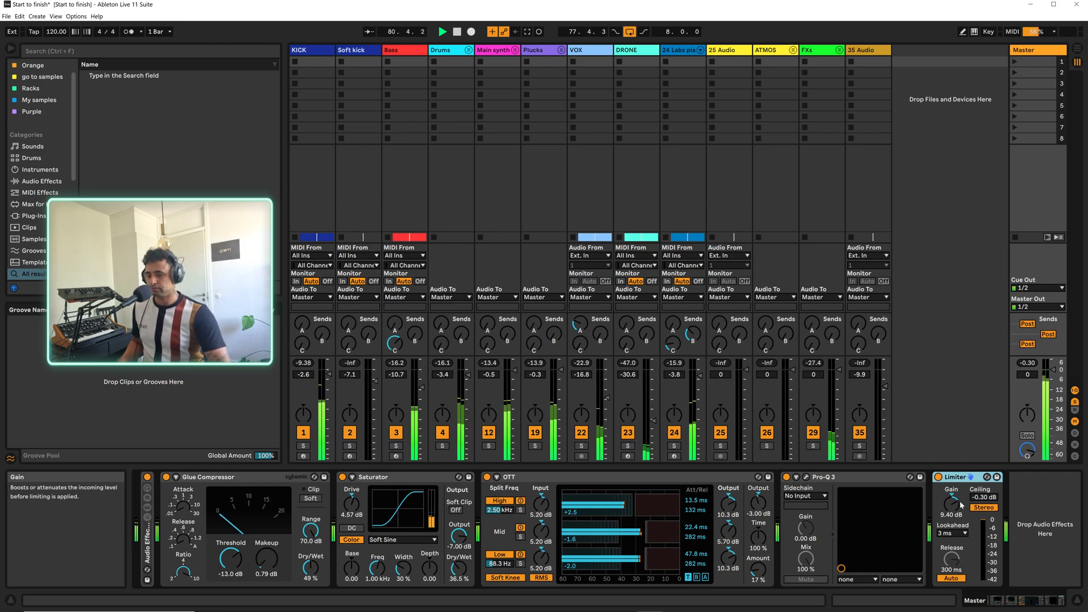
{"action": "key", "text": "space"}
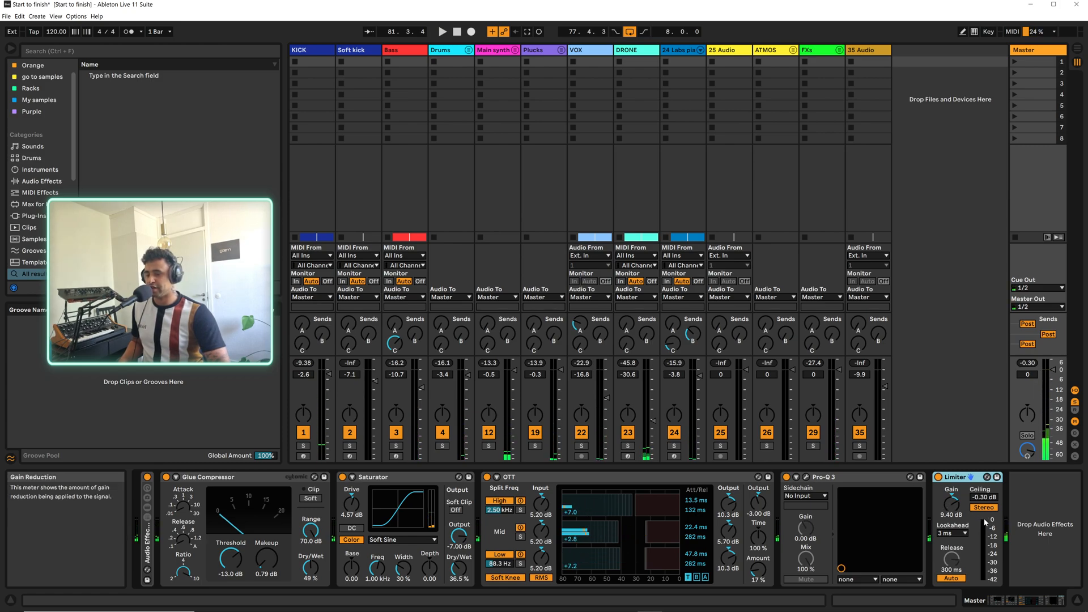
Search the browser for "ozone" and insert Ozone 9 Imager on the master between Pro-Q 3 and the Limiter
{"action": "left_click", "coordinate": [199, 50]}
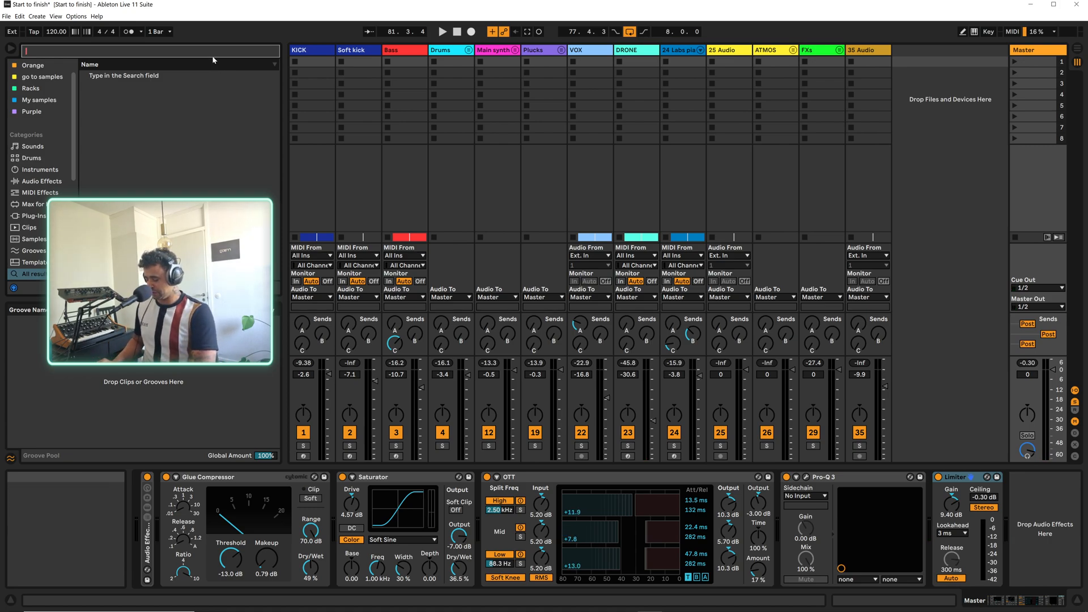
{"action": "type", "text": "ozone"}
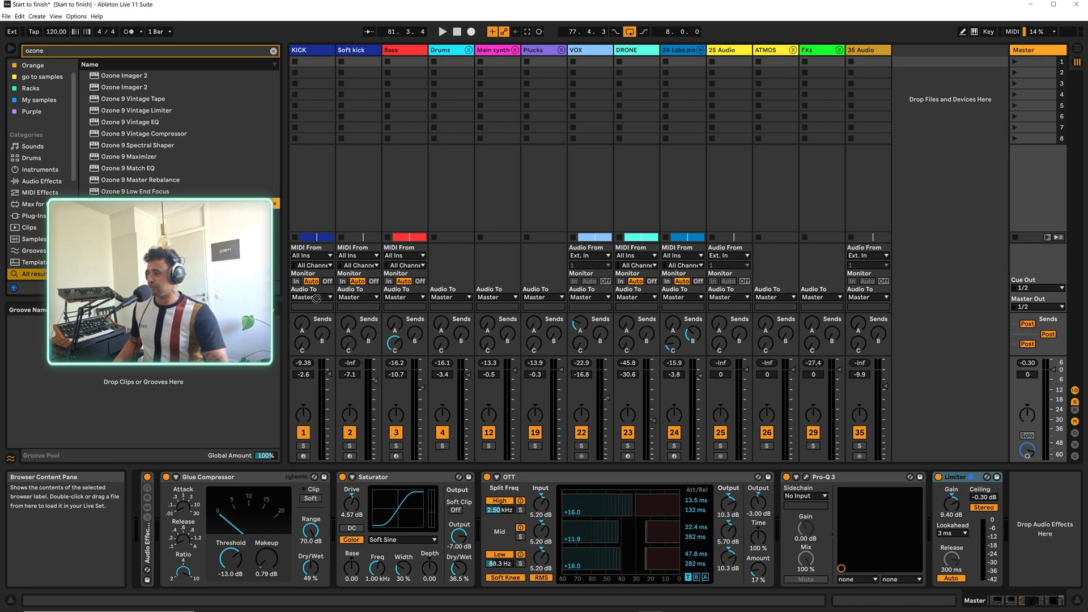
{"action": "left_click_drag", "start_coordinate": [316, 298], "coordinate": [888, 548]}
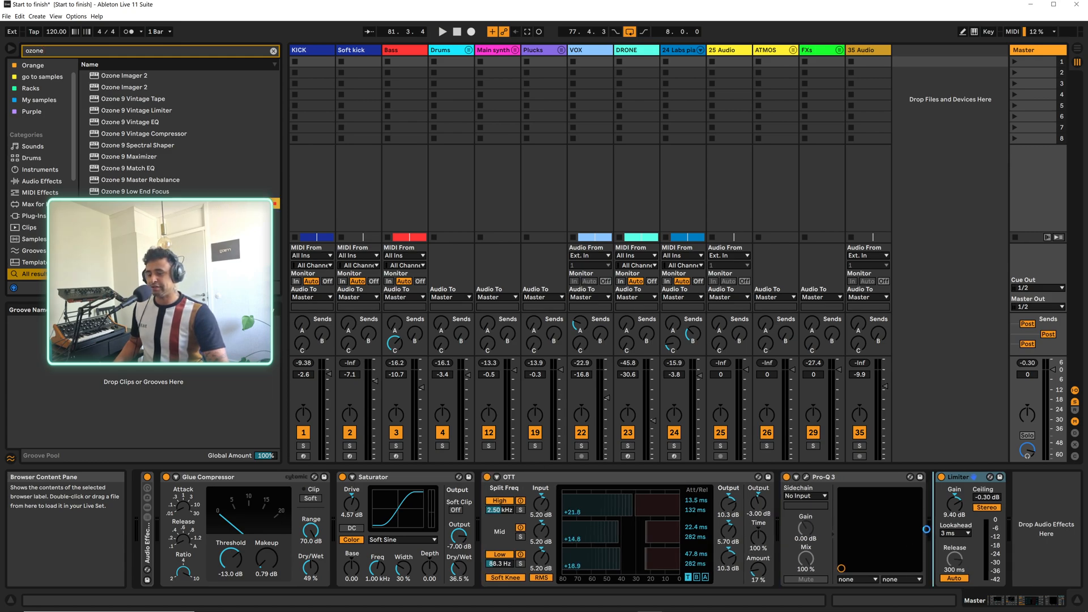
{"action": "left_click_drag", "start_coordinate": [867, 463], "coordinate": [878, 473]}
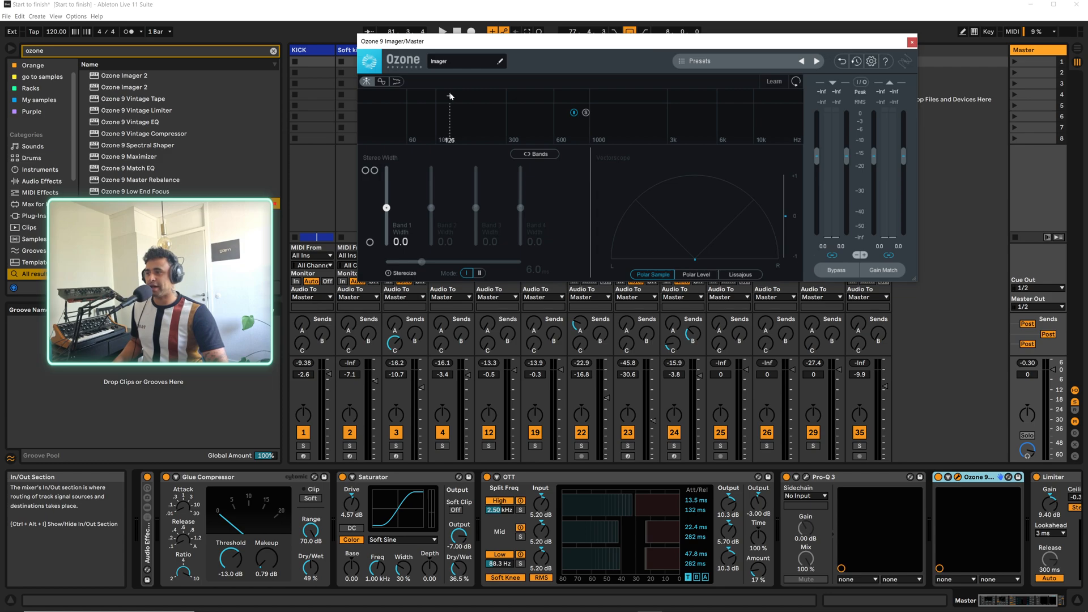
Split the Imager into four bands with crossovers at about 100 Hz, just below 3 kHz and just below 10 kHz
{"action": "left_click", "coordinate": [436, 96]}
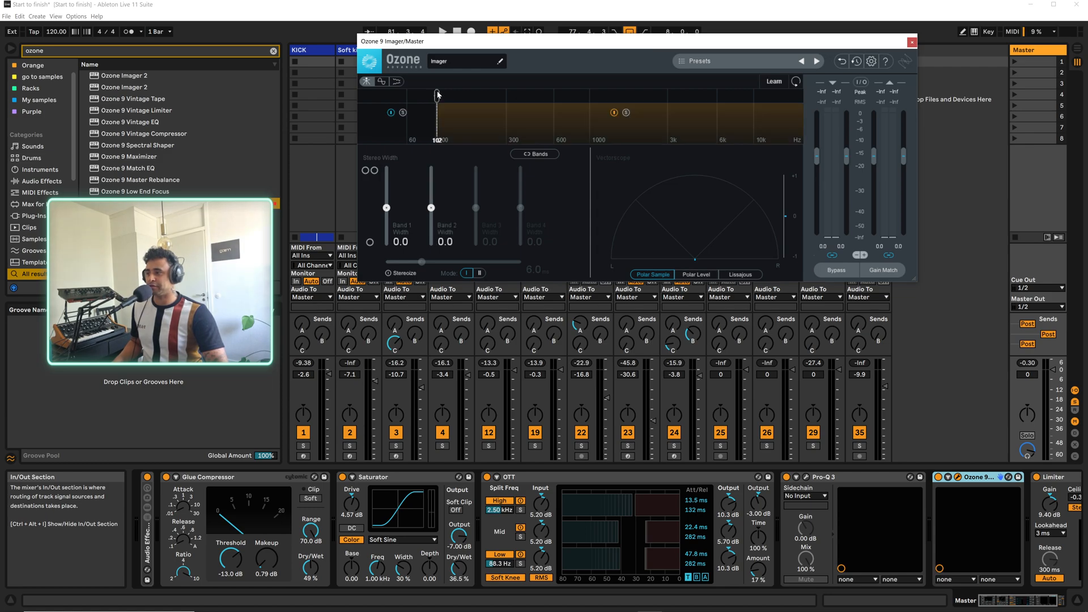
{"action": "left_click", "coordinate": [667, 95]}
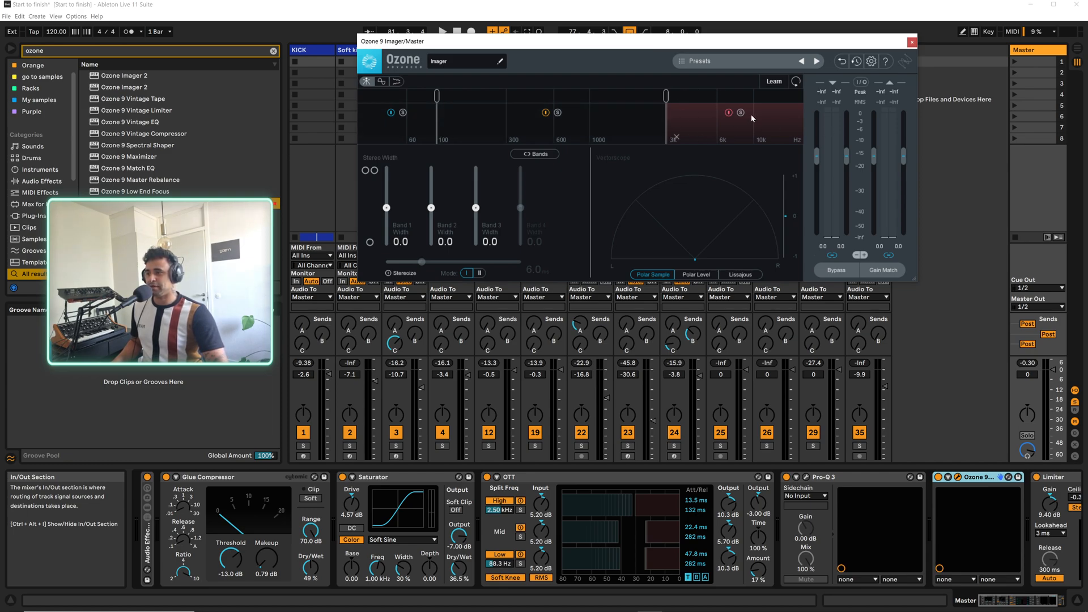
{"action": "left_click", "coordinate": [754, 96]}
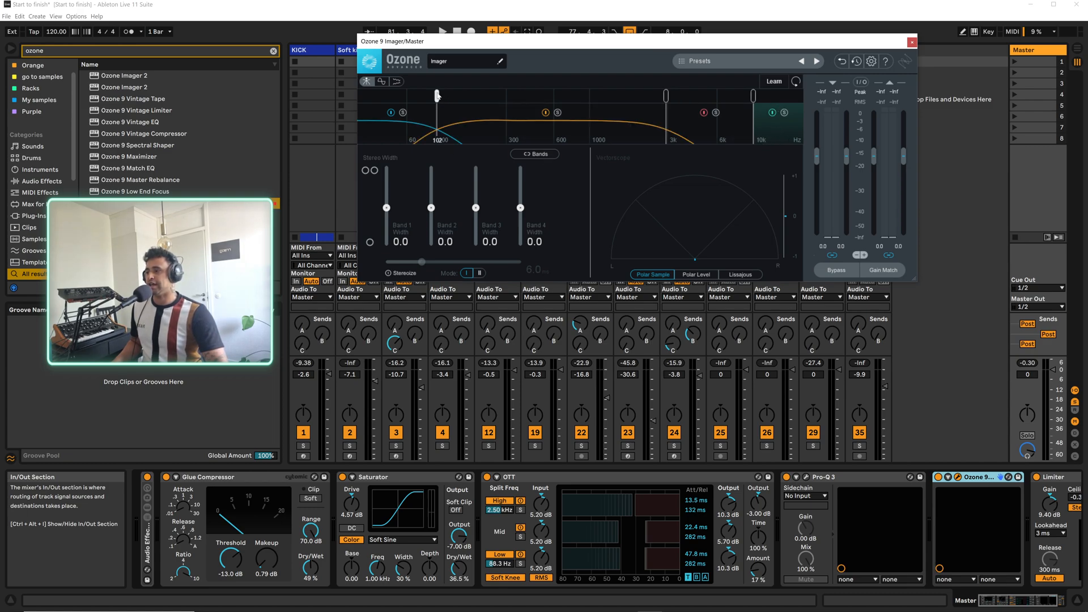
{"action": "left_click_drag", "start_coordinate": [436, 97], "coordinate": [435, 96]}
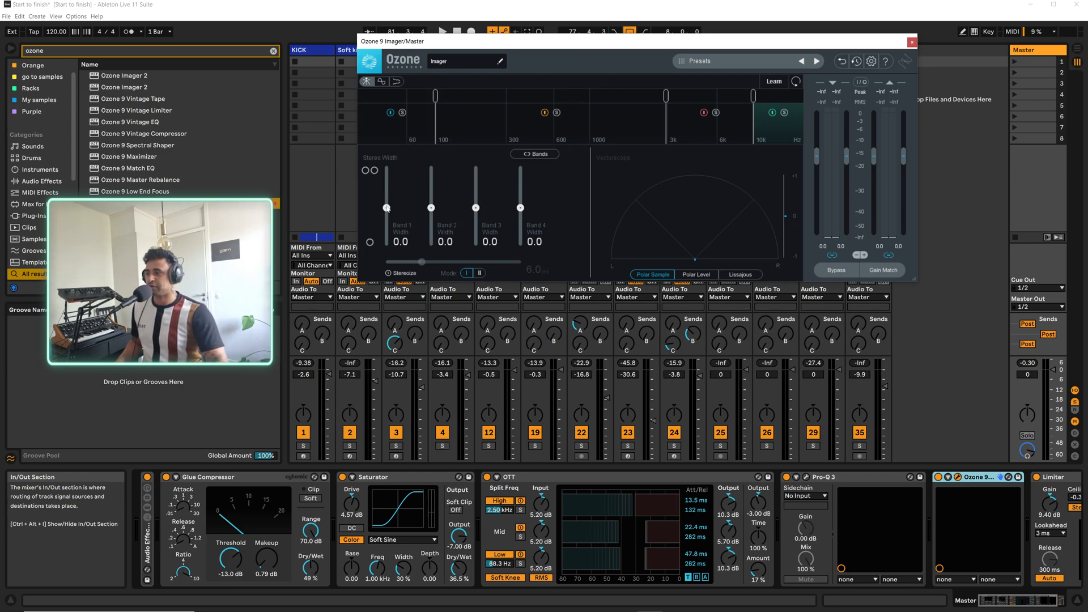
Narrow Band 1's stereo width to -34.2 and play the song with the vectorscope in Polar Level mode
{"action": "left_click_drag", "start_coordinate": [387, 207], "coordinate": [386, 214]}
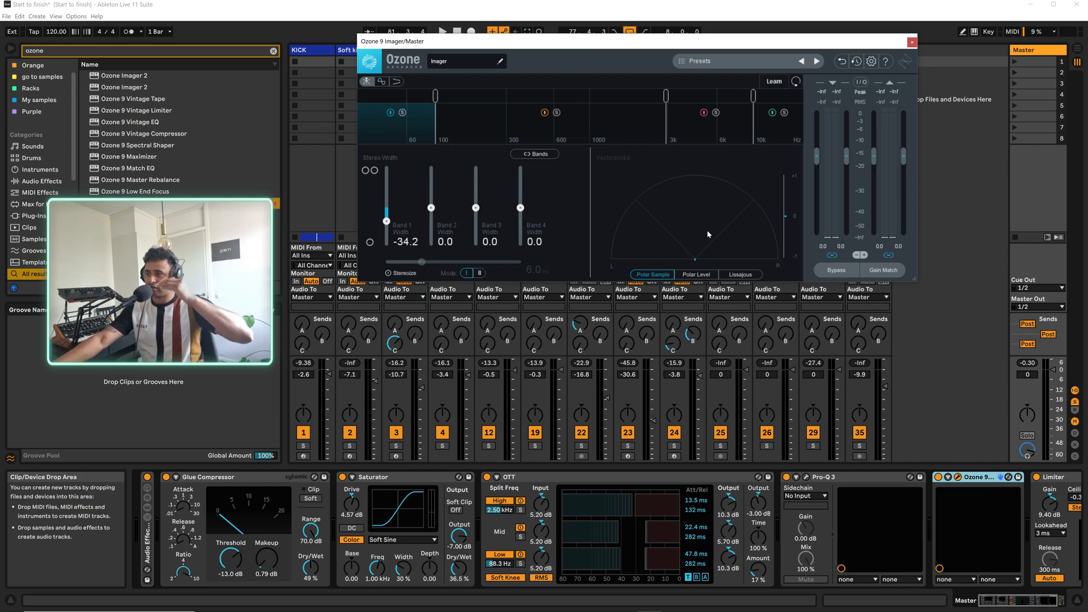
{"action": "key", "text": "space"}
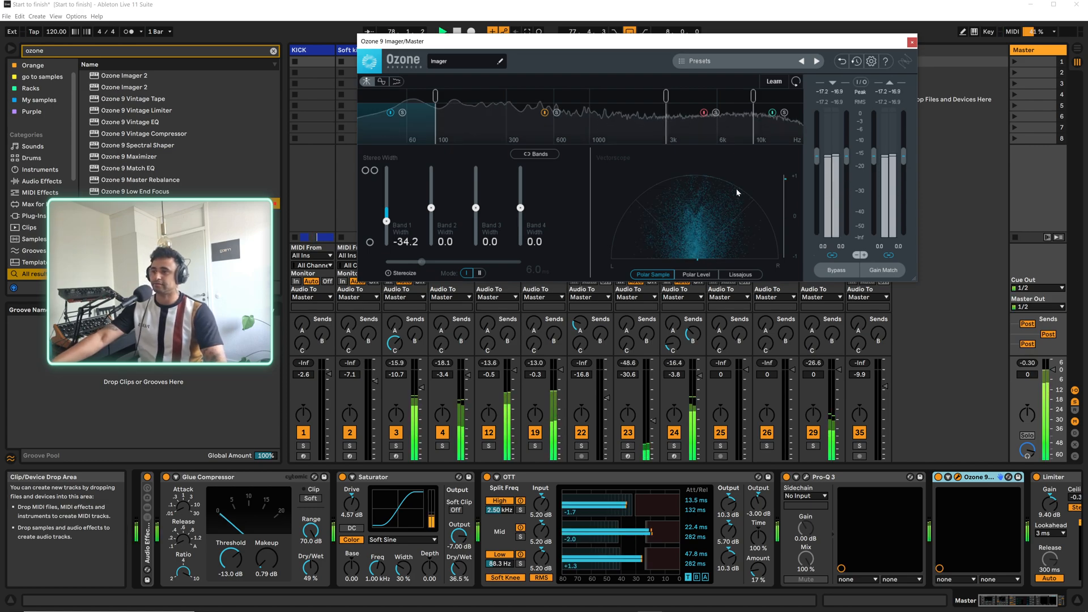
{"action": "left_click", "coordinate": [695, 275]}
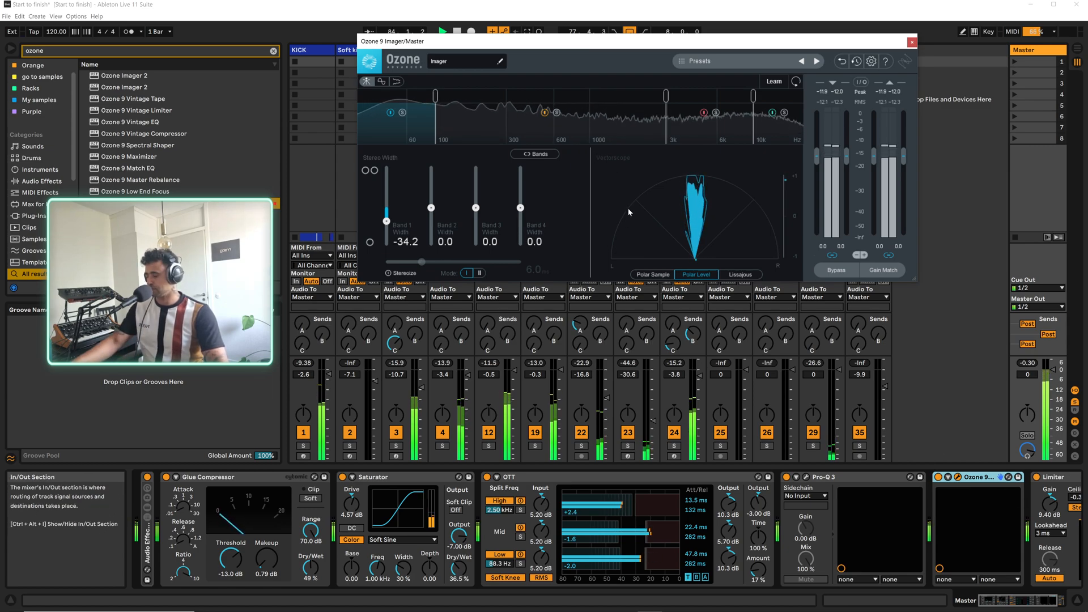
Widen Band 2 to 12.7, Band 3 to 22.8 and Band 4 to 16.5, raising the lowest crossover slightly above 100 Hz
{"action": "left_click_drag", "start_coordinate": [431, 207], "coordinate": [431, 203]}
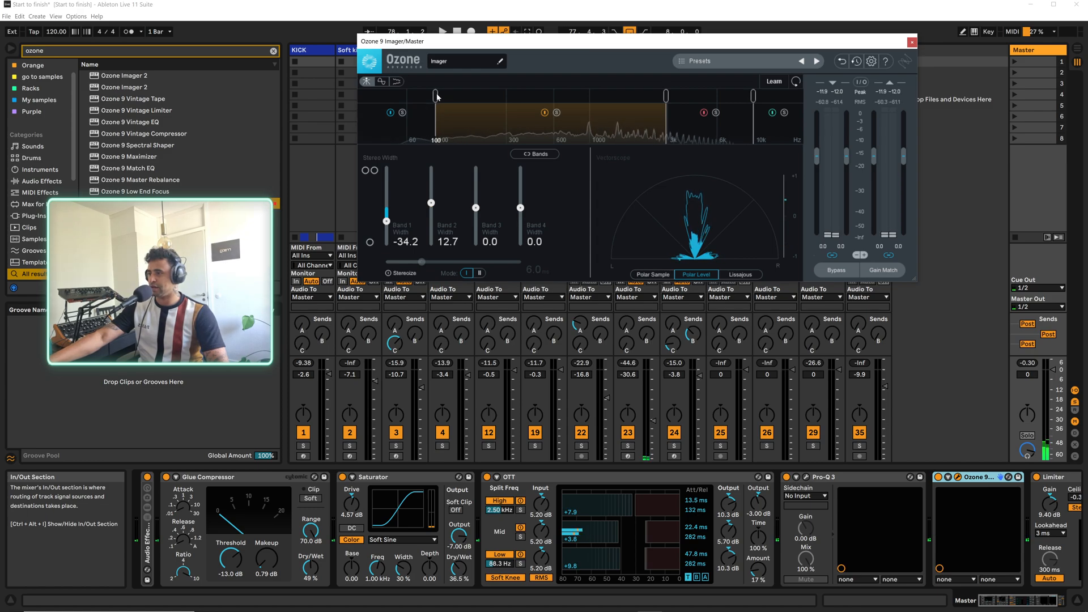
{"action": "left_click_drag", "start_coordinate": [437, 96], "coordinate": [445, 96]}
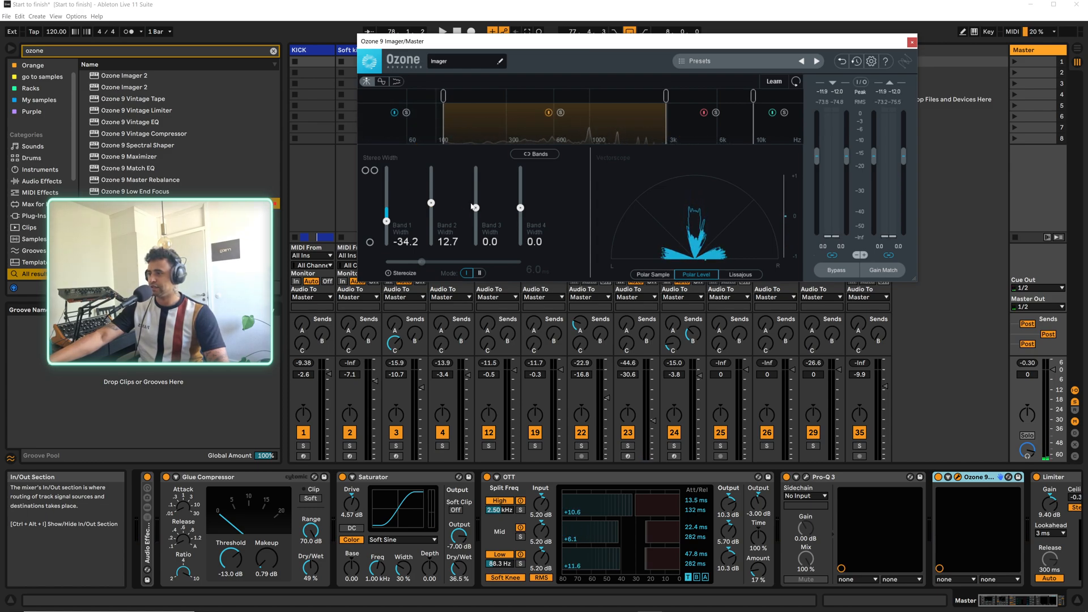
{"action": "left_click_drag", "start_coordinate": [477, 208], "coordinate": [521, 207]}
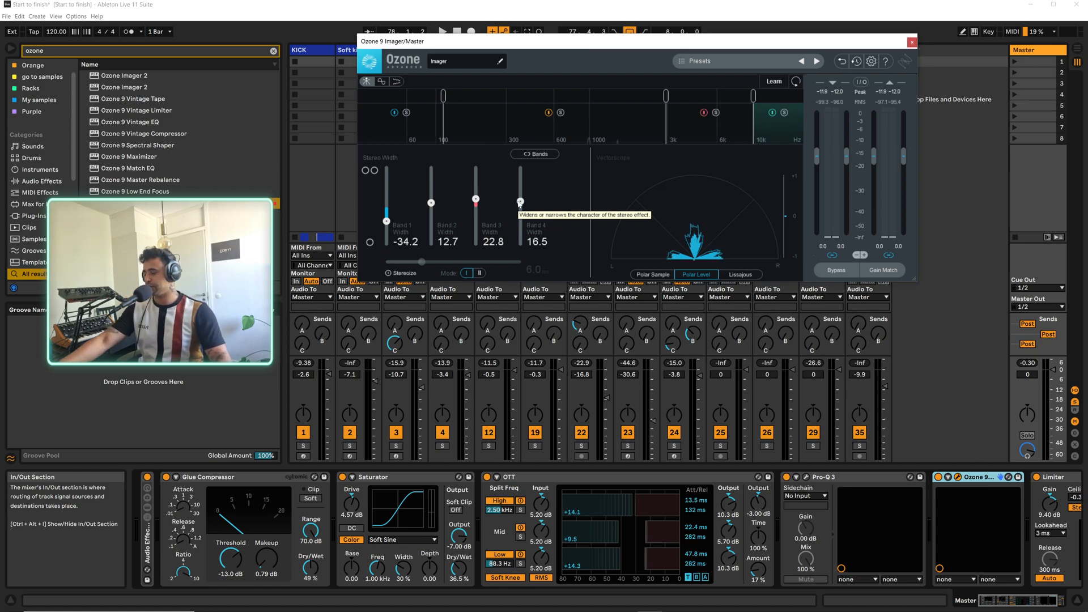
Play the song and examine the stereo image in the Polar Sample and Lissajous vectorscope modes
{"action": "key", "text": "space"}
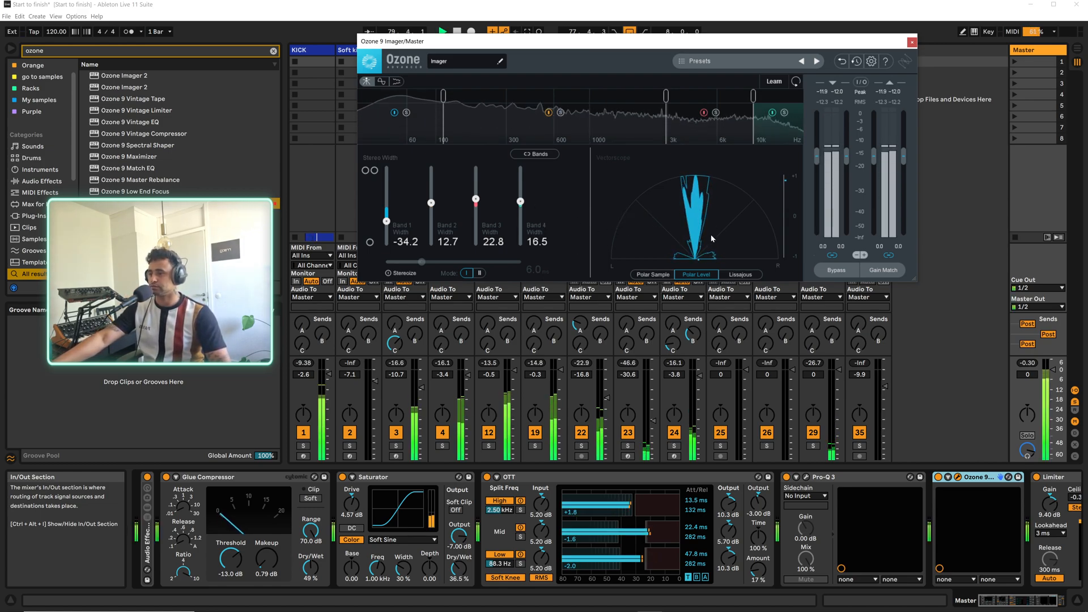
{"action": "left_click", "coordinate": [652, 274]}
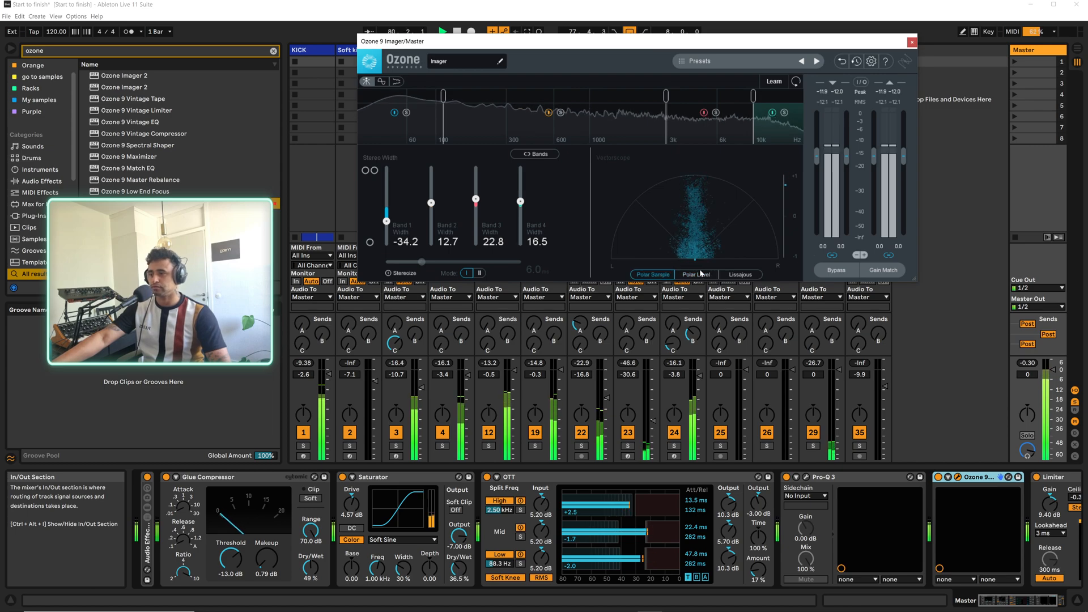
{"action": "left_click", "coordinate": [732, 274]}
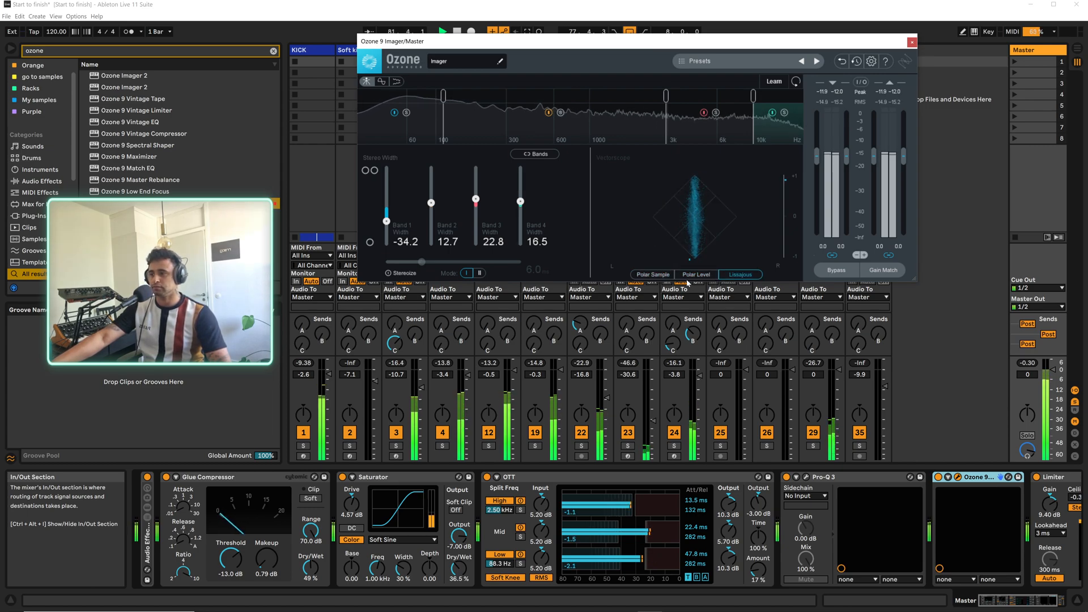
{"action": "left_click", "coordinate": [653, 274]}
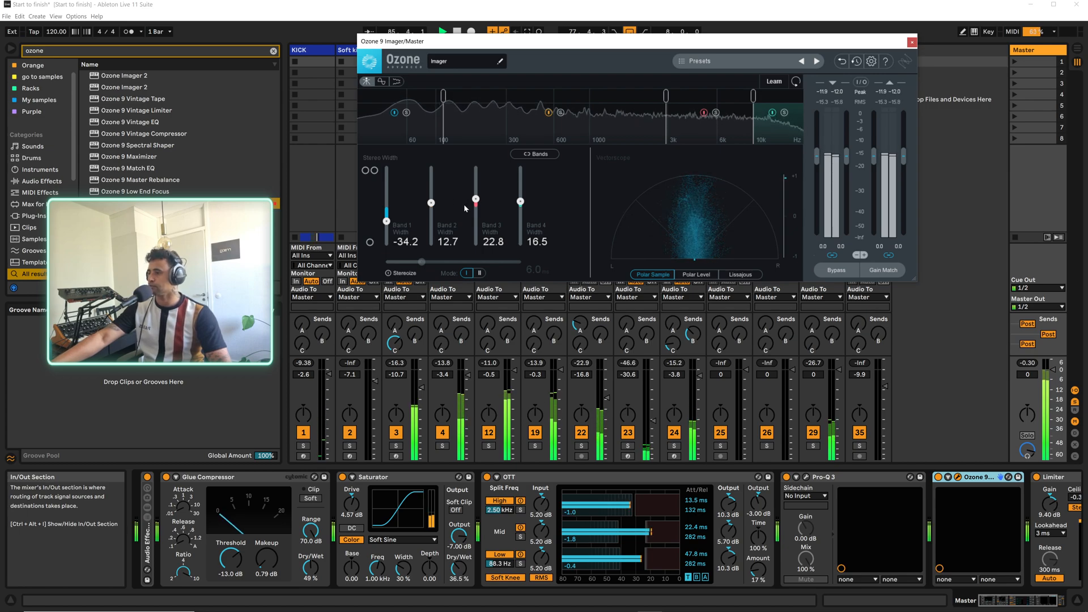
Solo Band 2 to check its image in Polar Level mode, and set Band 2's width to 8.9 and Band 4's to 19.0
{"action": "left_click", "coordinate": [560, 113]}
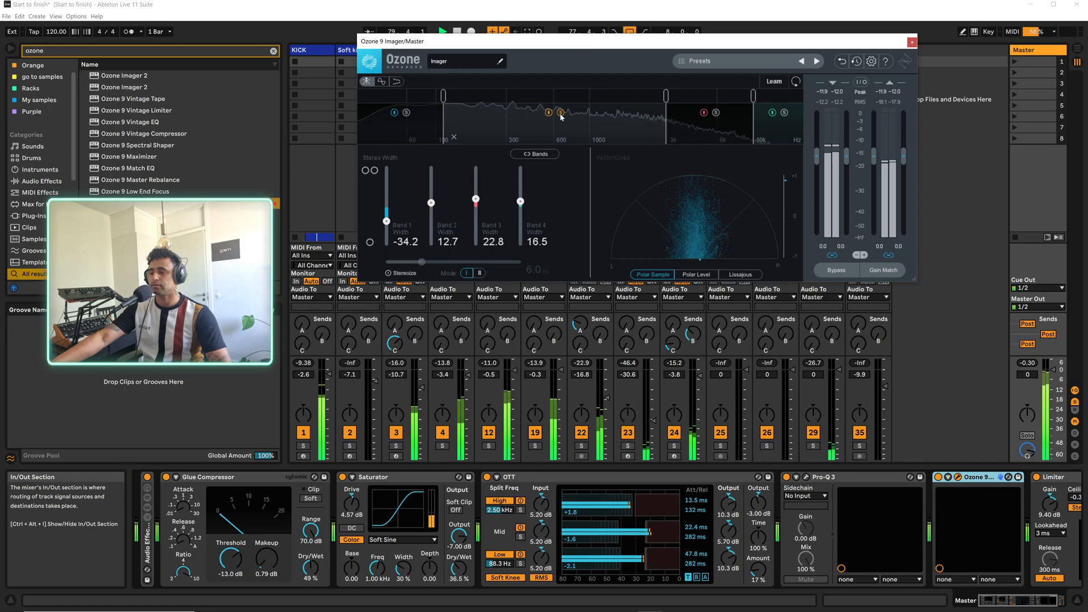
{"action": "left_click", "coordinate": [696, 274]}
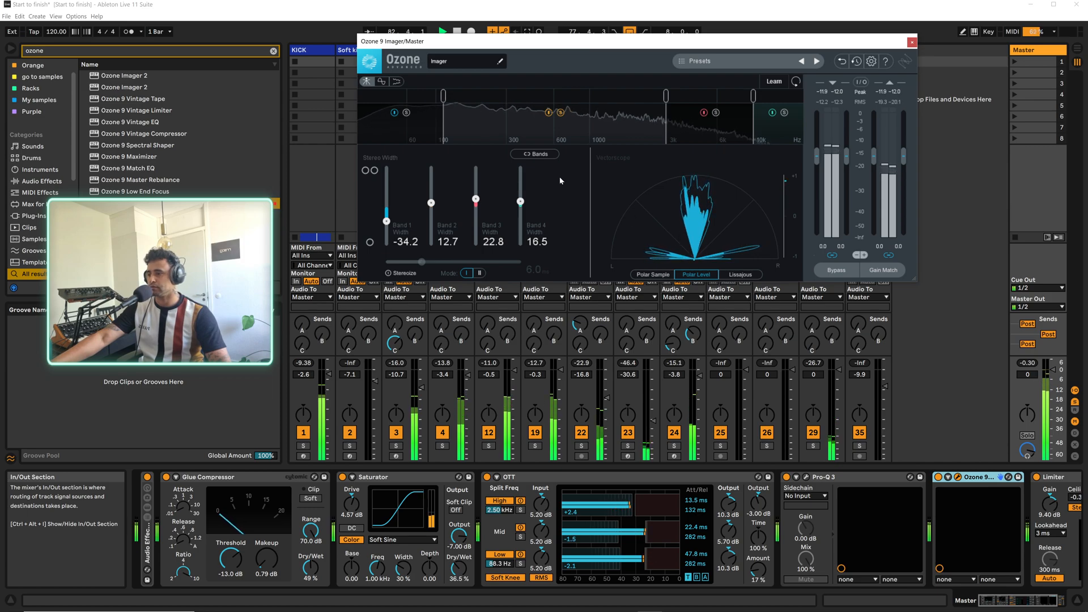
{"action": "left_click_drag", "start_coordinate": [430, 203], "coordinate": [433, 204]}
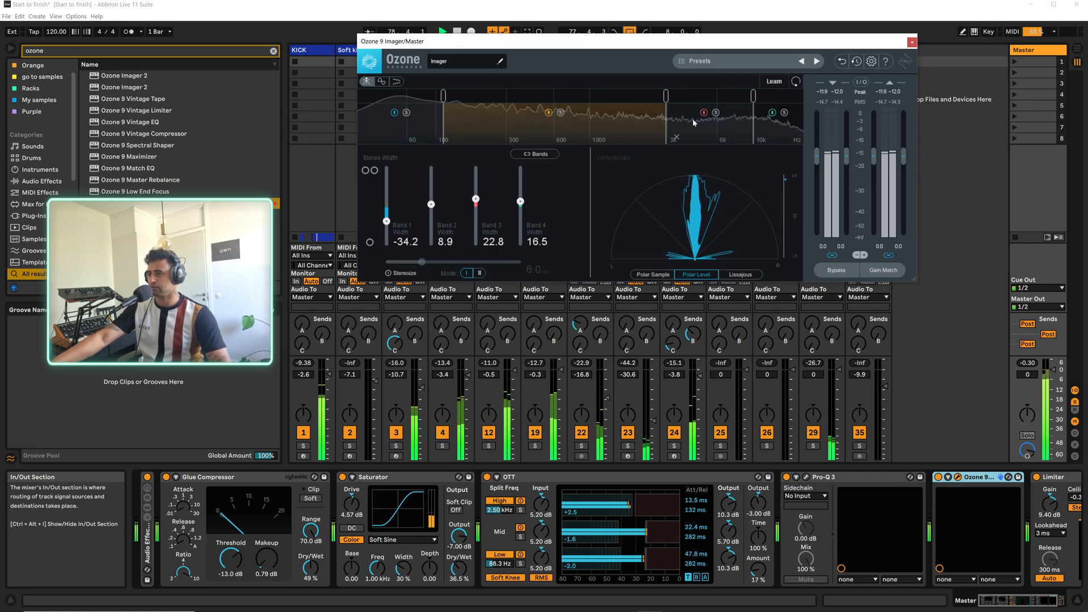
{"action": "left_click_drag", "start_coordinate": [520, 202], "coordinate": [521, 200]}
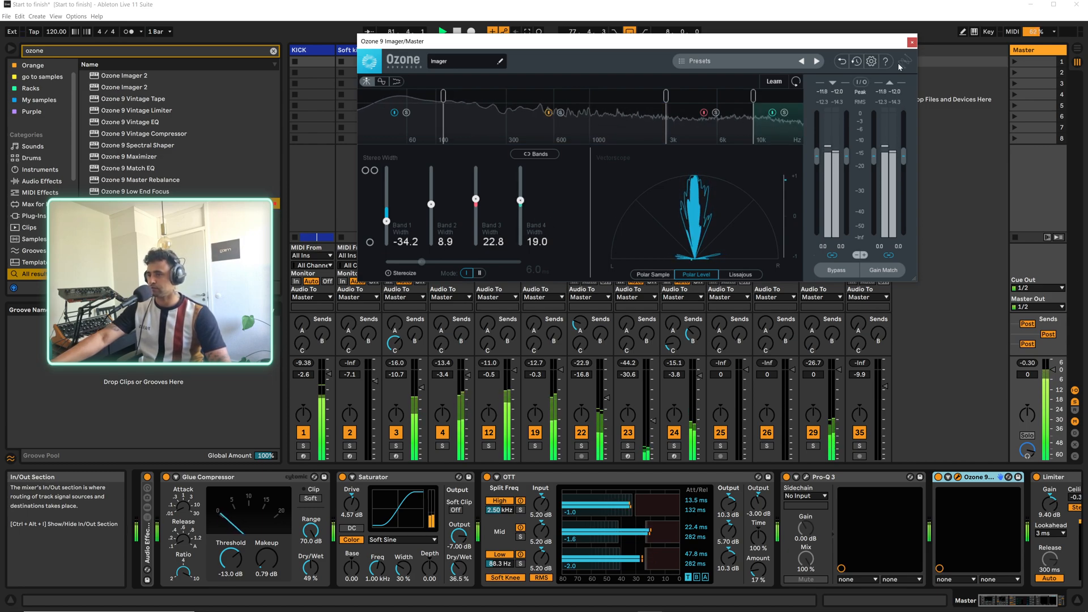
Solo Bands 4 and 3 to check their image, set Band 3's stereo width to 15.2 and stop playback
{"action": "left_click", "coordinate": [784, 113]}
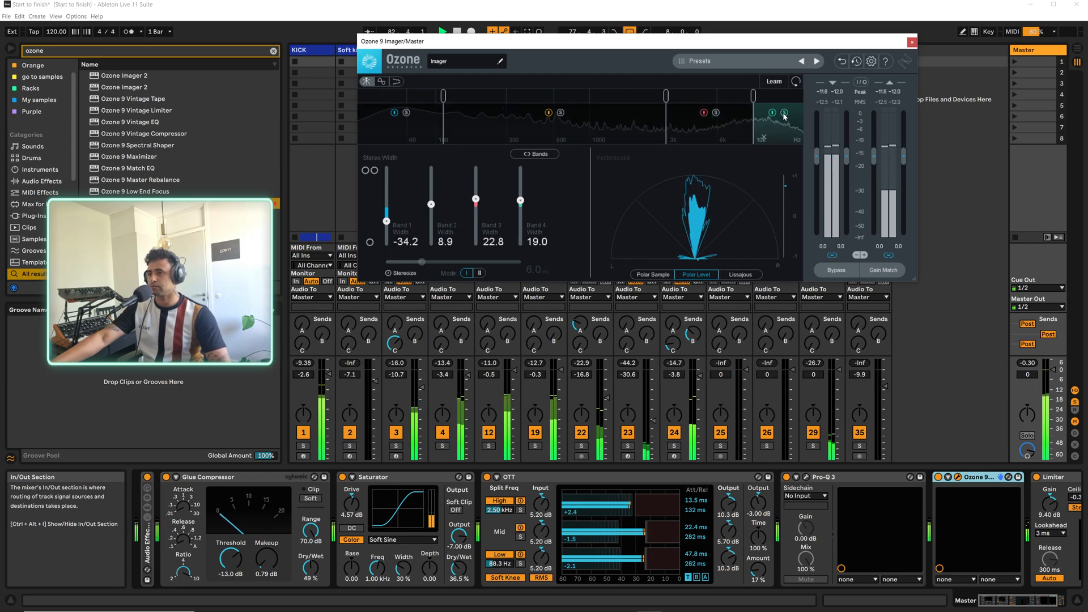
{"action": "left_click", "coordinate": [716, 112]}
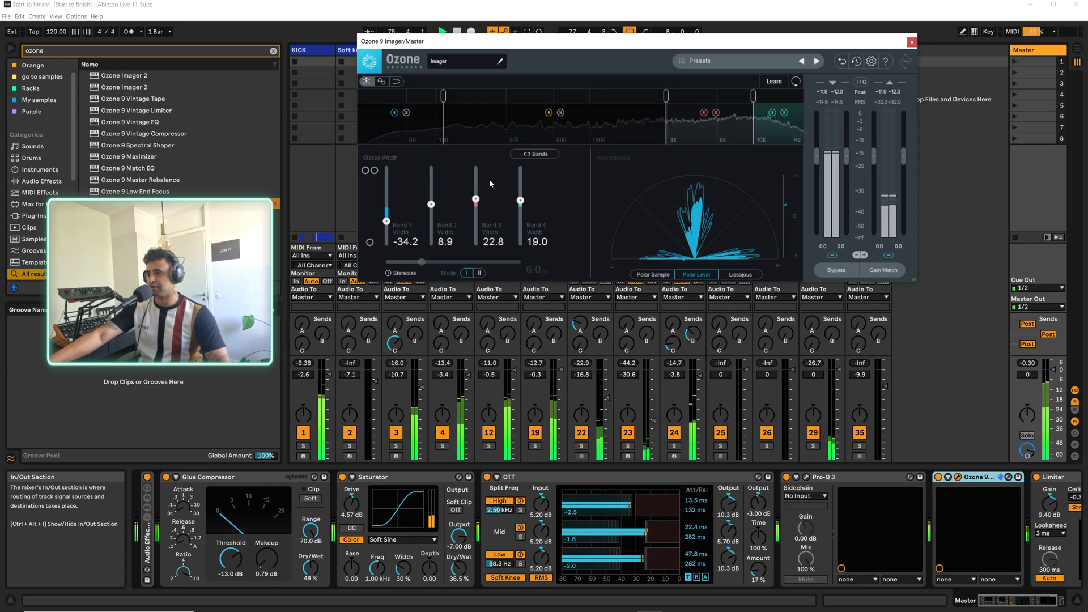
{"action": "left_click_drag", "start_coordinate": [475, 198], "coordinate": [475, 203]}
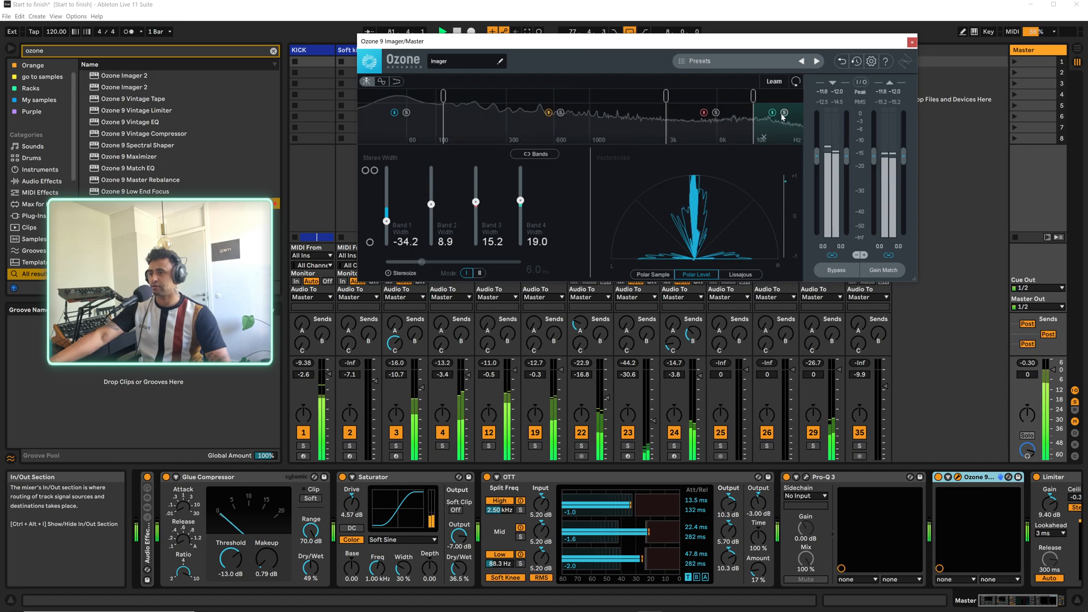
{"action": "left_click", "coordinate": [911, 43]}
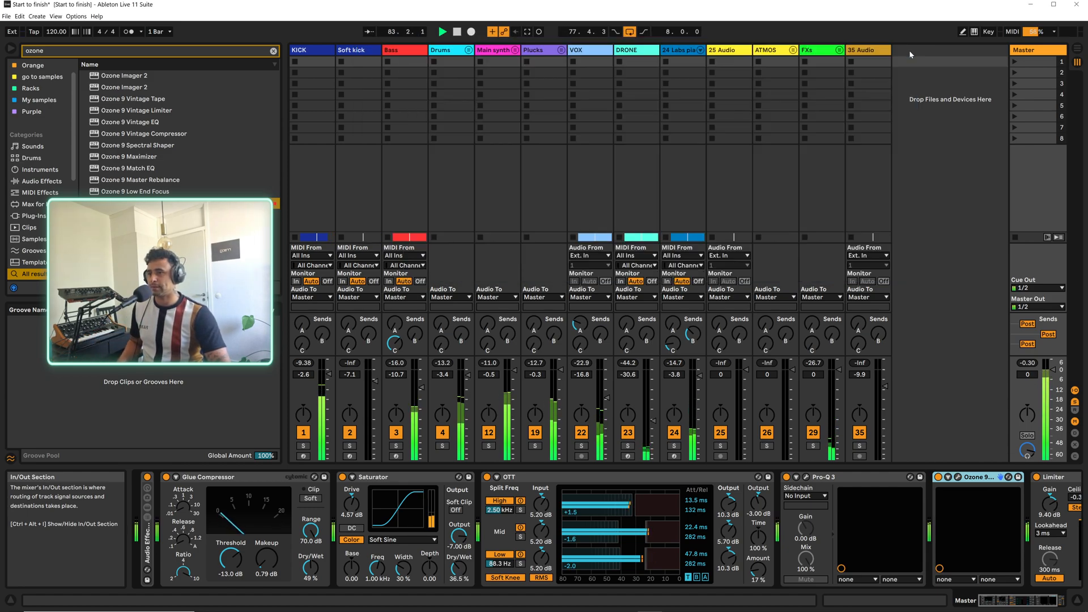
{"action": "key", "text": "space"}
Set the master Limiter's gain to 8.40 dB and its ceiling to 0.00 dB
{"action": "left_click", "coordinate": [937, 477]}
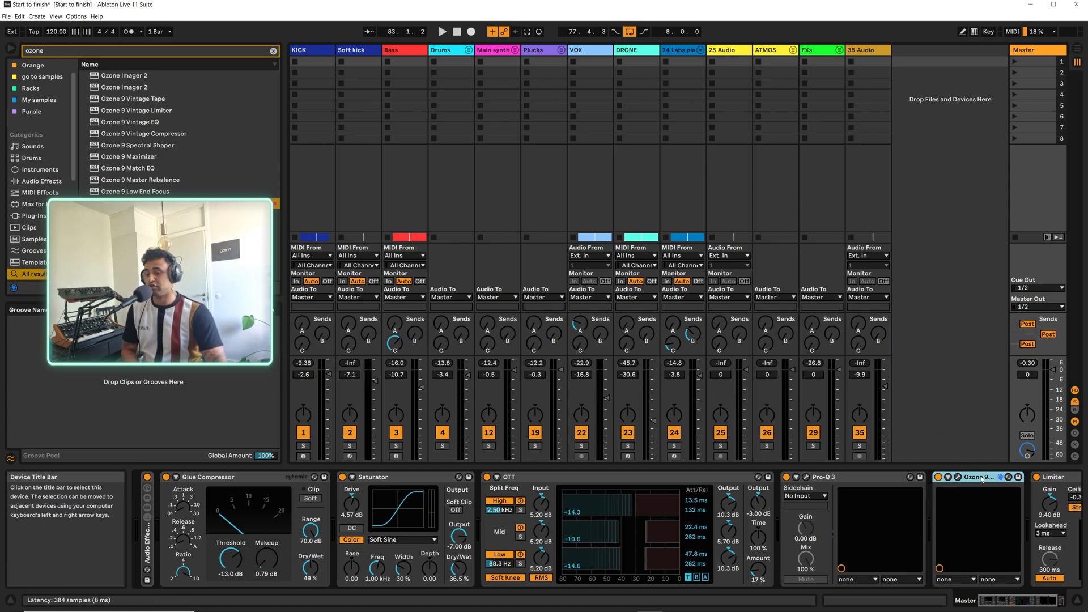
{"action": "key", "text": "Right"}
{"action": "key", "text": "Right"}
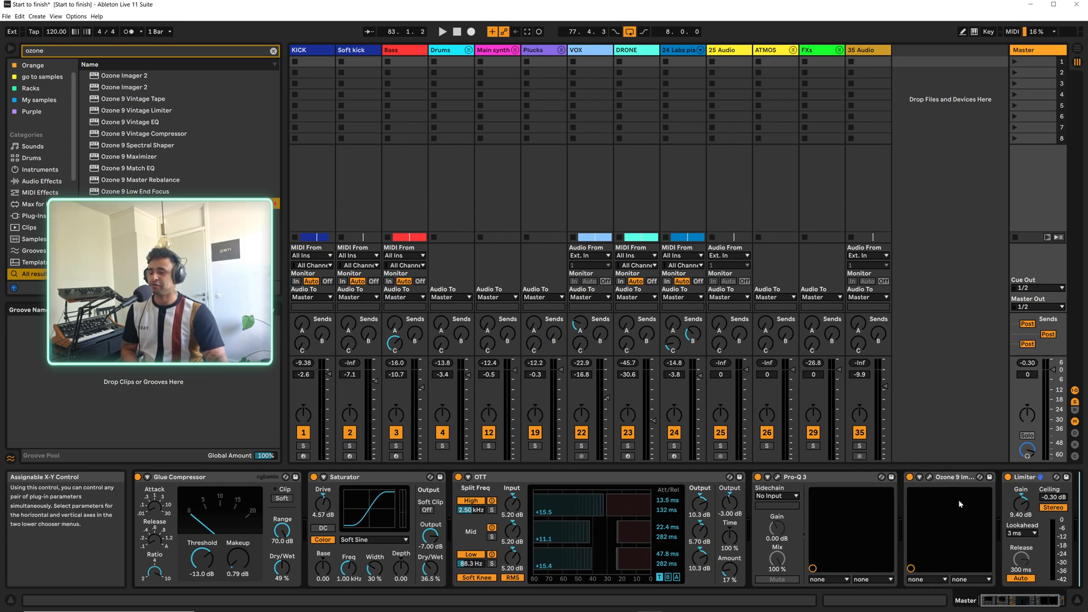
{"action": "left_click", "coordinate": [1041, 497]}
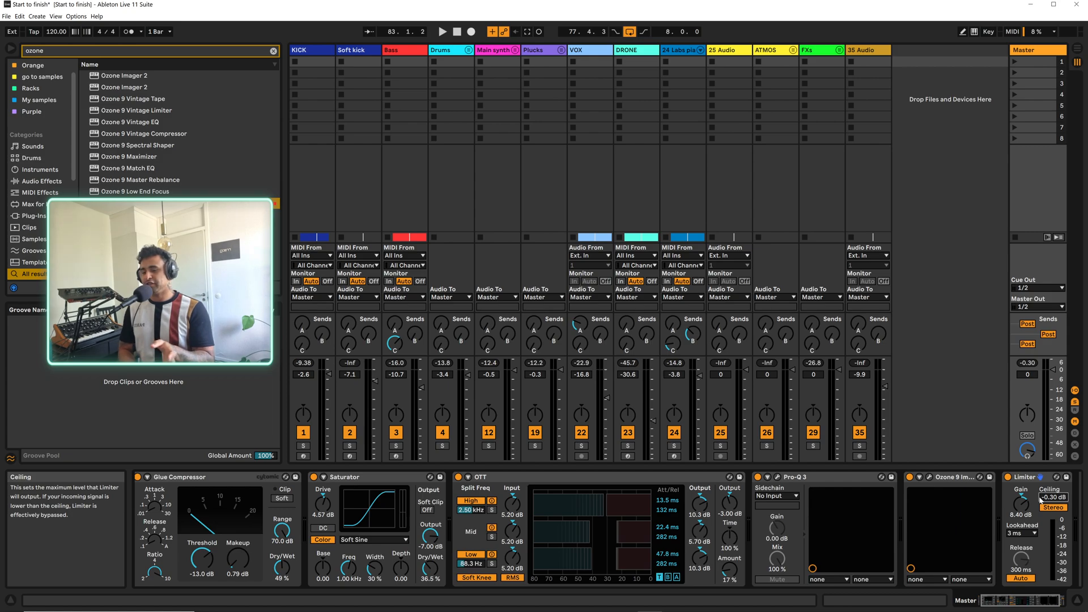
{"action": "left_click_drag", "start_coordinate": [1040, 498], "coordinate": [1040, 489]}
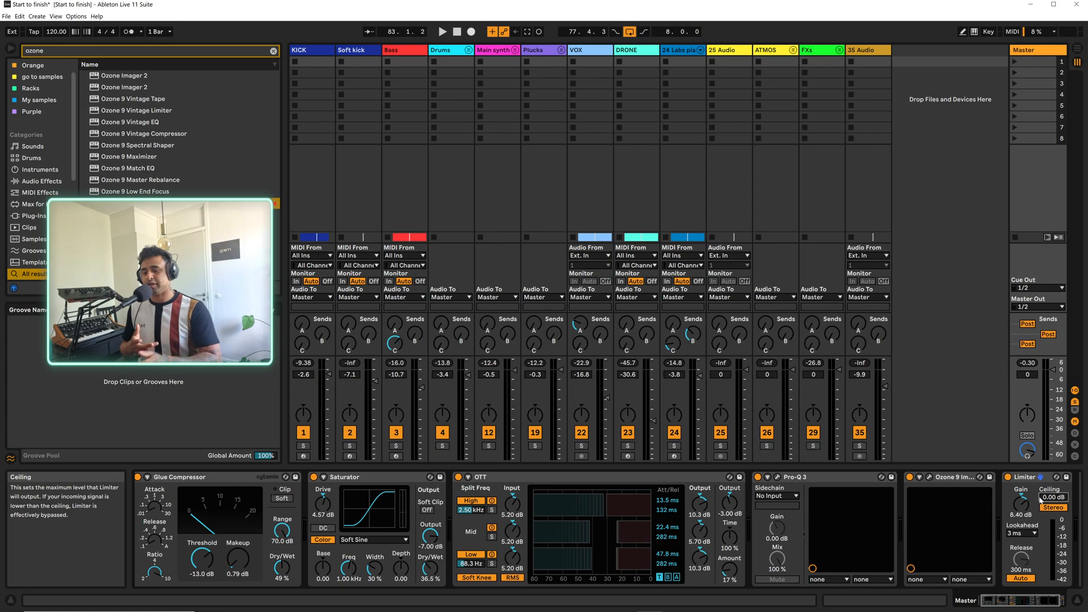
{"action": "key", "text": "Down"}
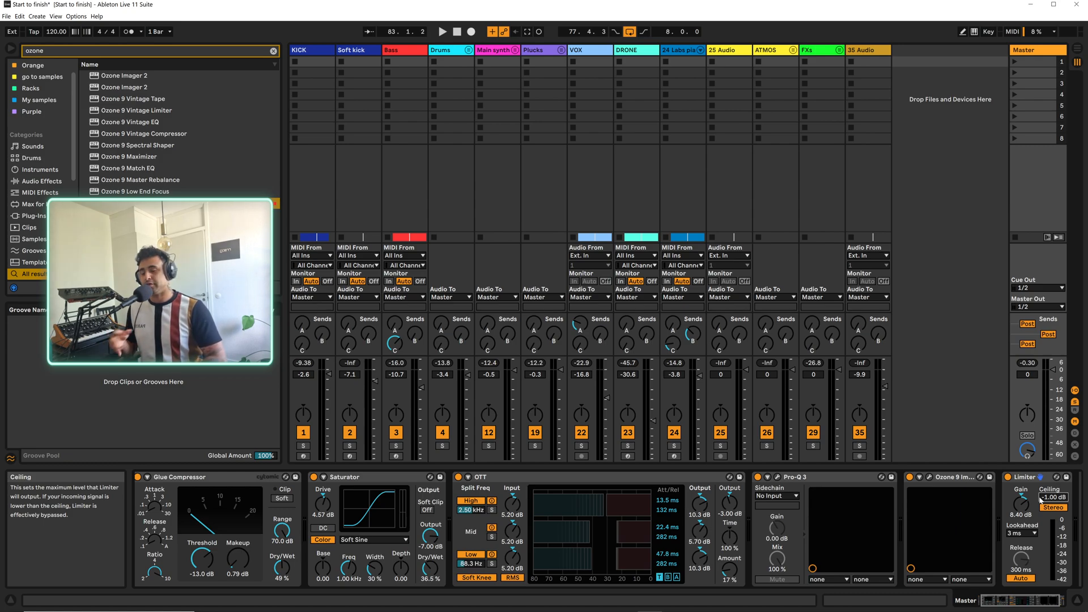
{"action": "key", "text": "Up"}
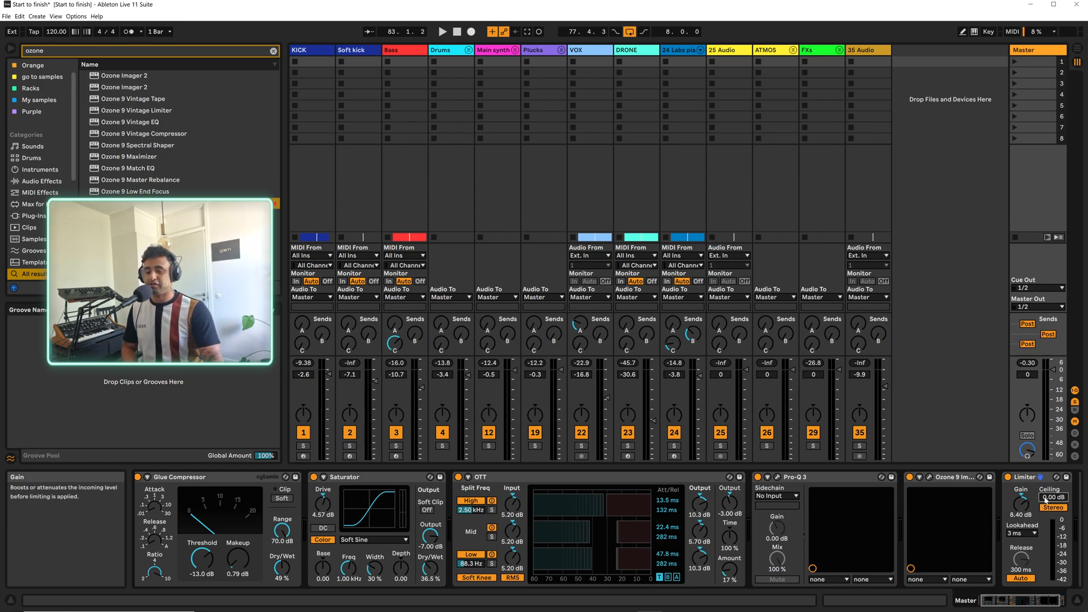
Search the browser for "youlea" to find the Youlean loudness meter plug-in
{"action": "left_click", "coordinate": [273, 51]}
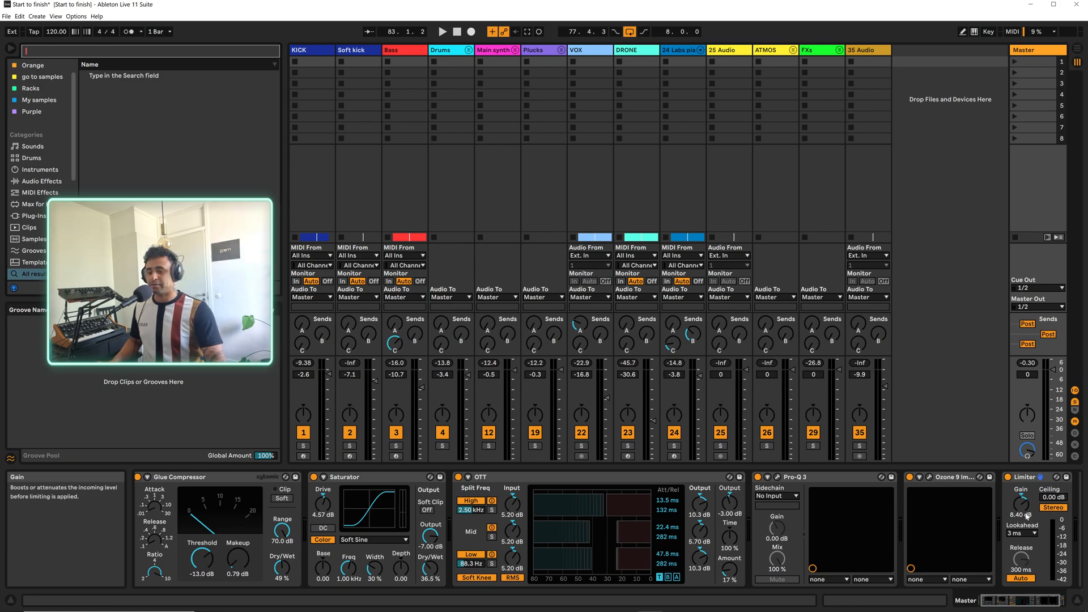
{"action": "type", "text": "you"}
{"action": "scroll", "coordinate": [1009, 522], "scroll_direction": "right", "scroll_amount": 3}
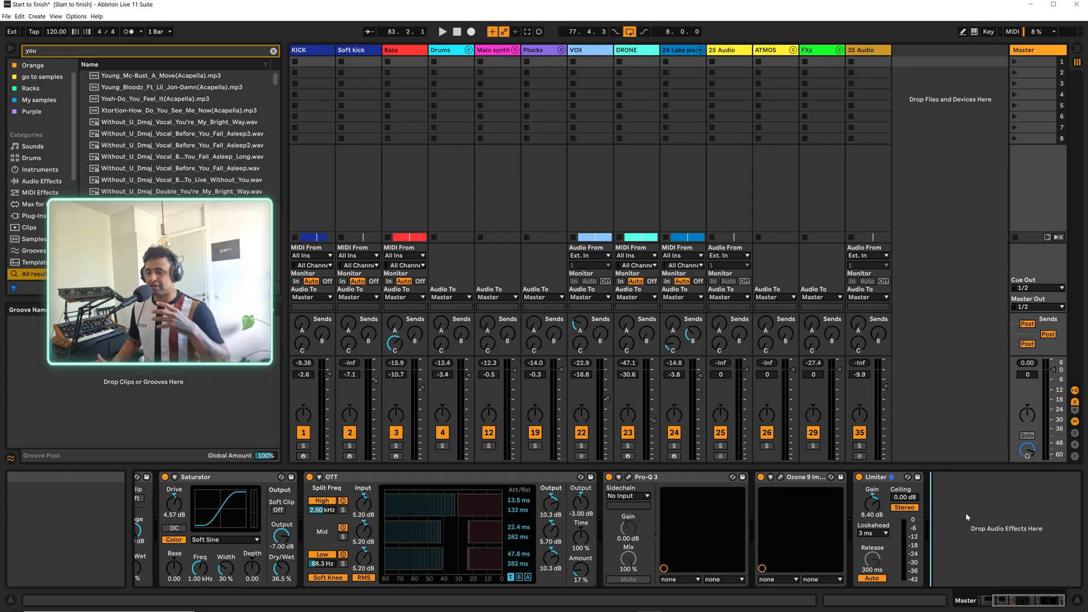
{"action": "left_click", "coordinate": [274, 51]}
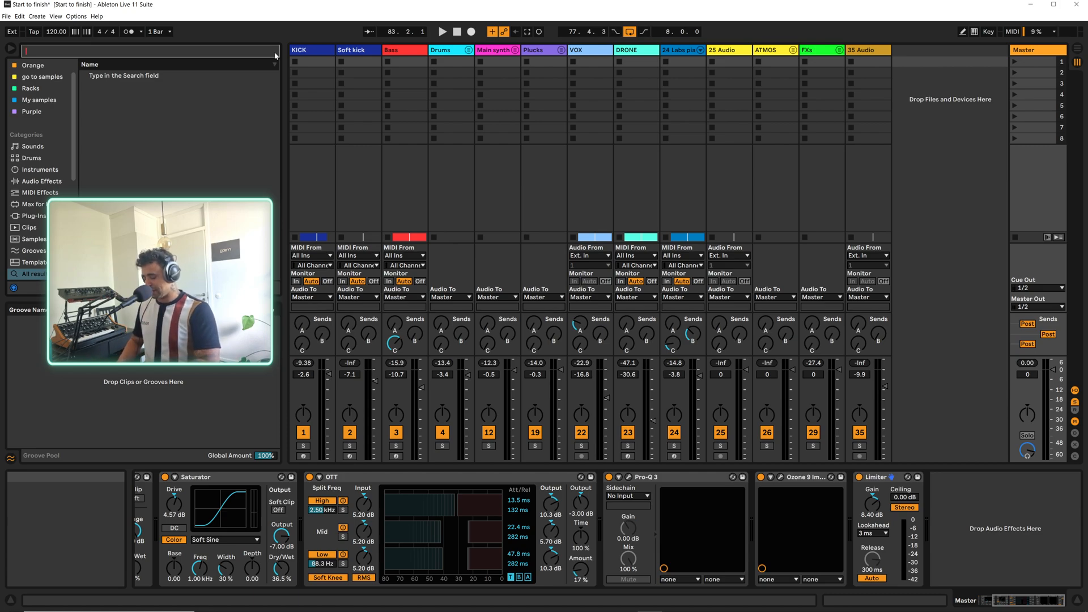
{"action": "type", "text": "you"}
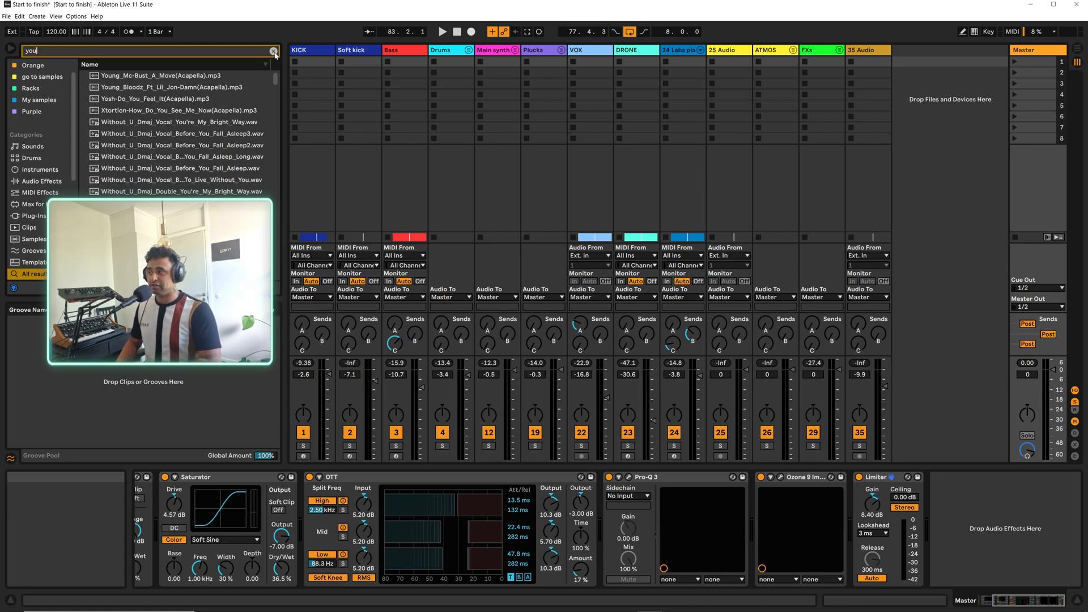
{"action": "type", "text": "leane"}
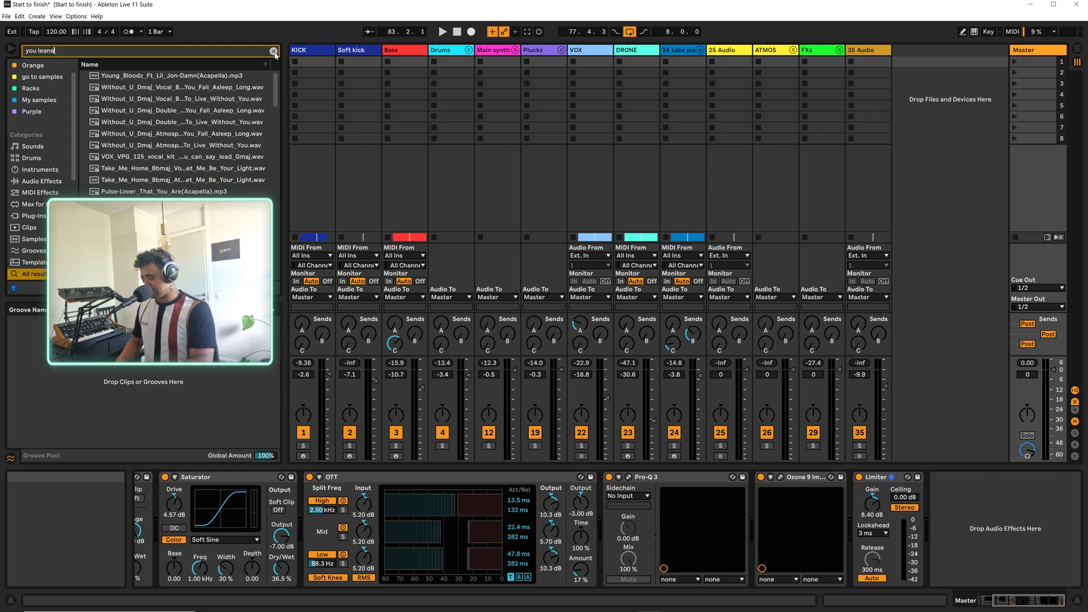
{"action": "key", "text": "BackSpace"}
{"action": "key", "text": "BackSpace"}
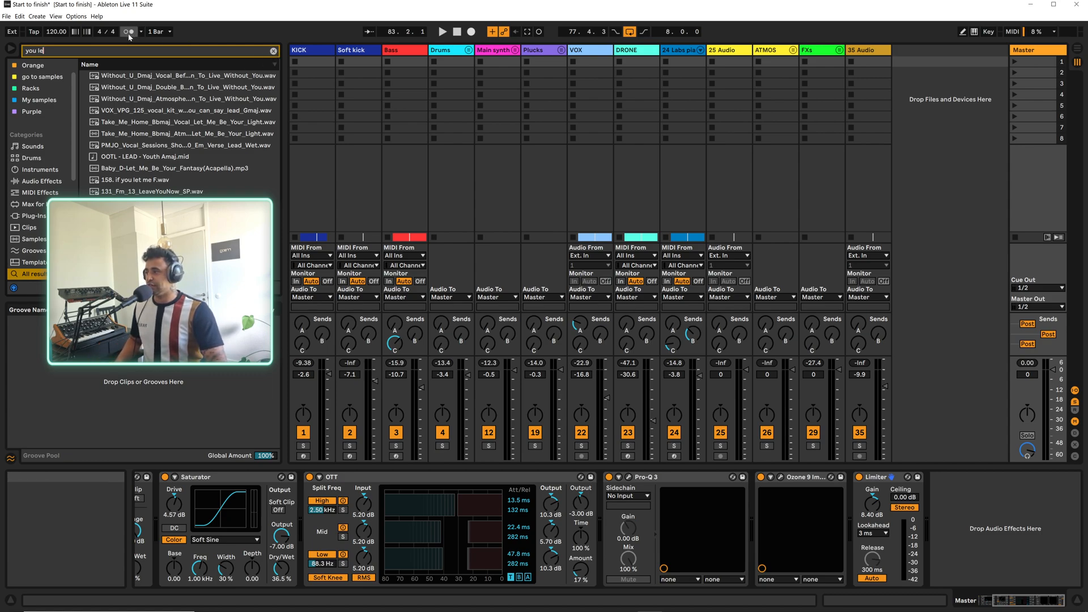
{"action": "key", "text": "BackSpace"}
{"action": "key", "text": "BackSpace"}
{"action": "key", "text": "BackSpace"}
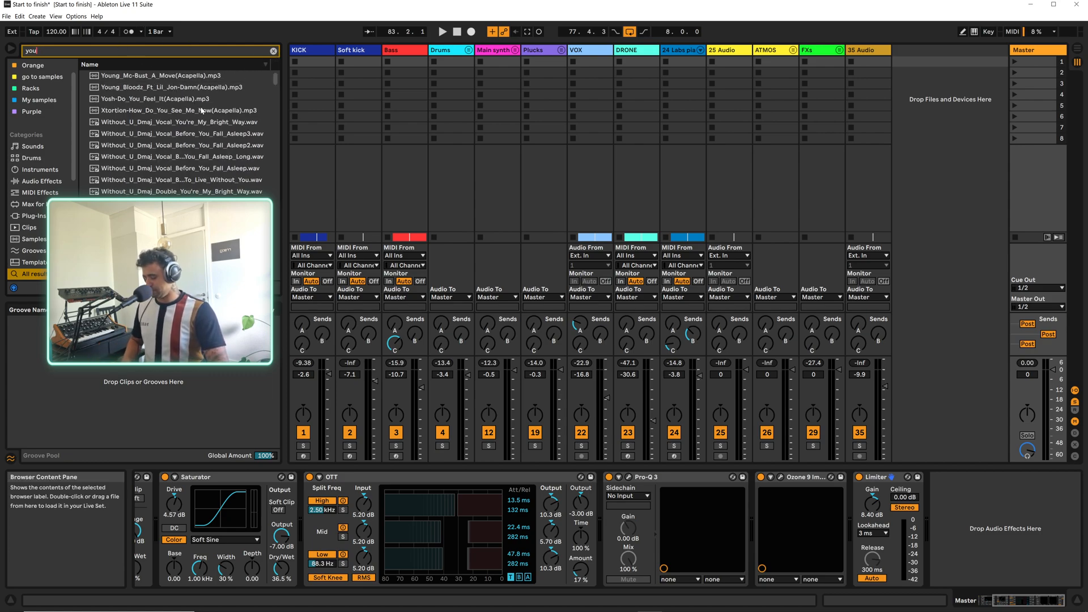
{"action": "type", "text": "lea"}
Add Youlean Loudness Meter 2 after the Limiter on the master and postpone its version update
{"action": "left_click", "coordinate": [136, 76]}
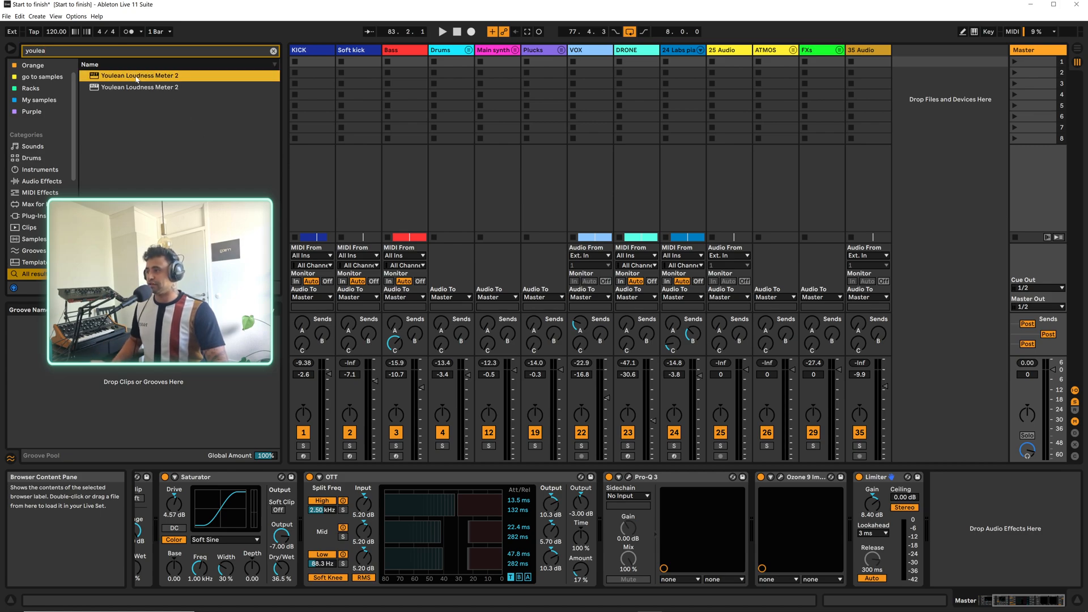
{"action": "left_click_drag", "start_coordinate": [136, 79], "coordinate": [984, 528]}
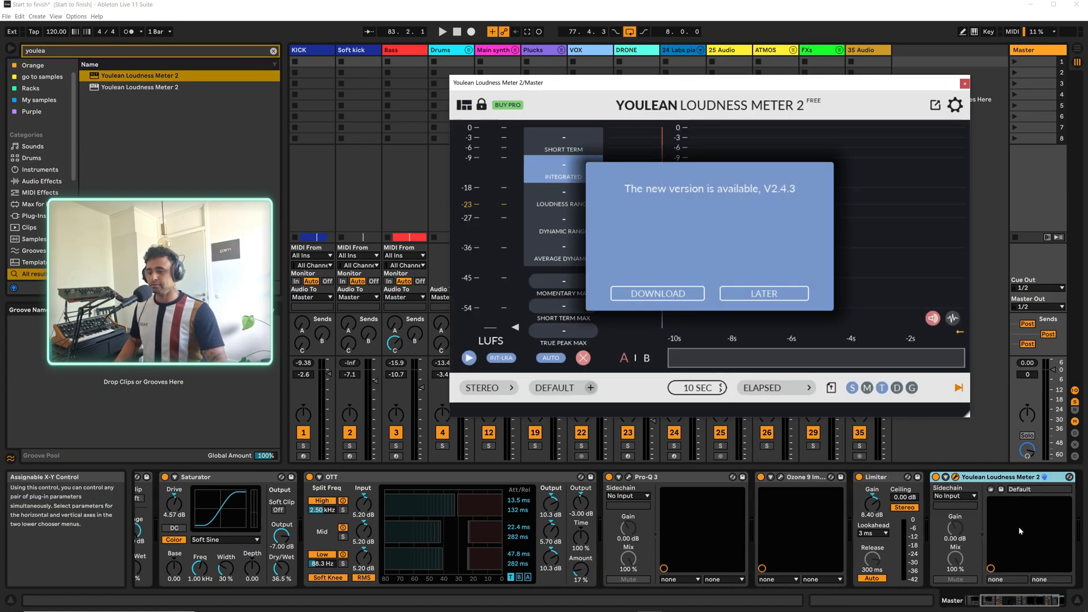
{"action": "left_click", "coordinate": [762, 294]}
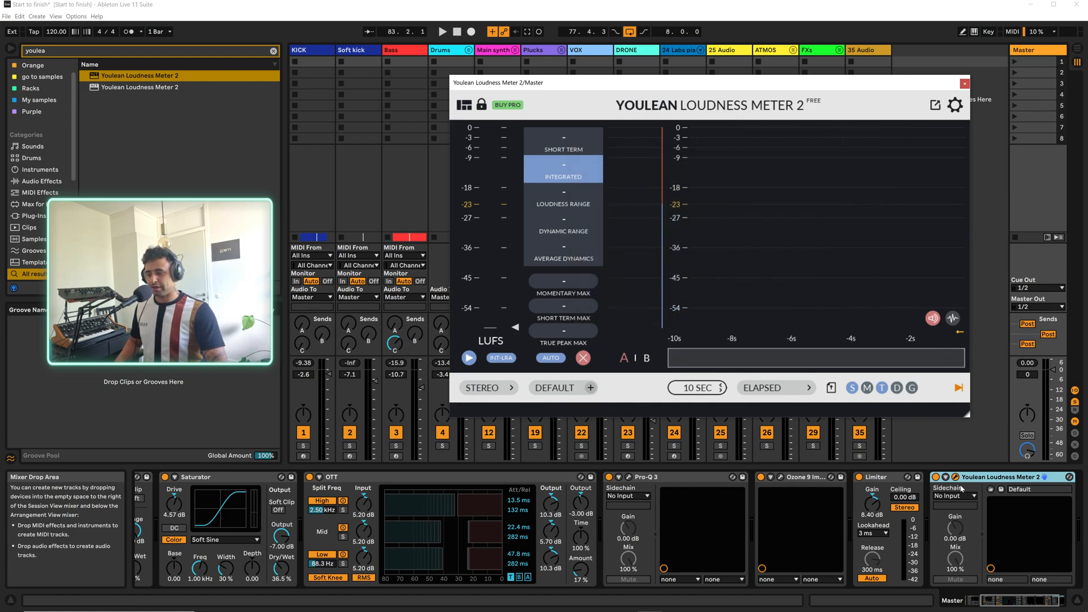
Play the song to measure its loudness in Youlean Loudness Meter 2, and view the SPAN analyser on the master
{"action": "key", "text": "space"}
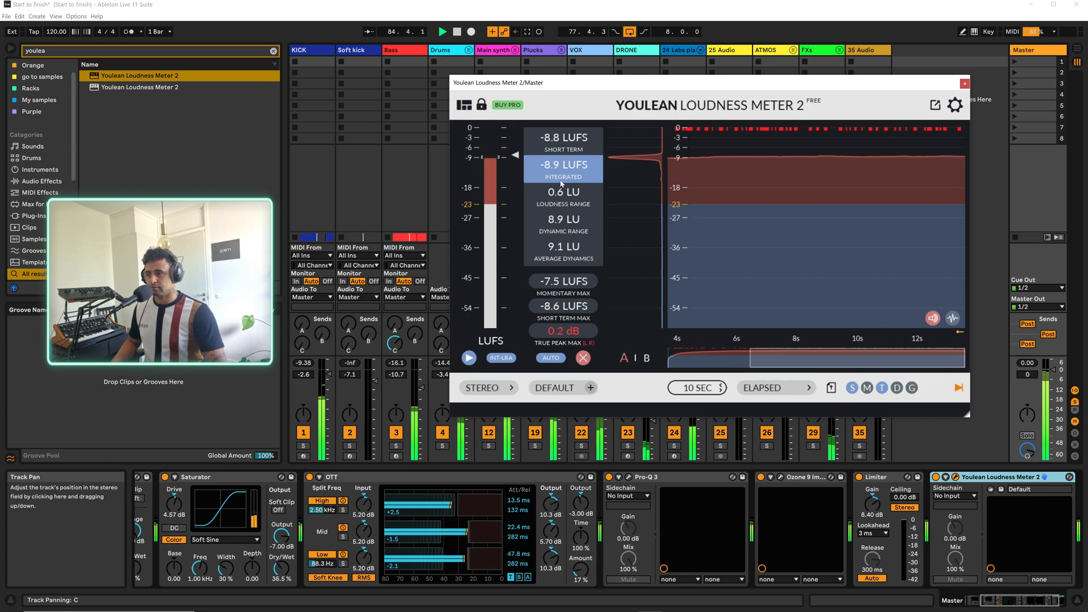
{"action": "mouse_move", "coordinate": [940, 202]}
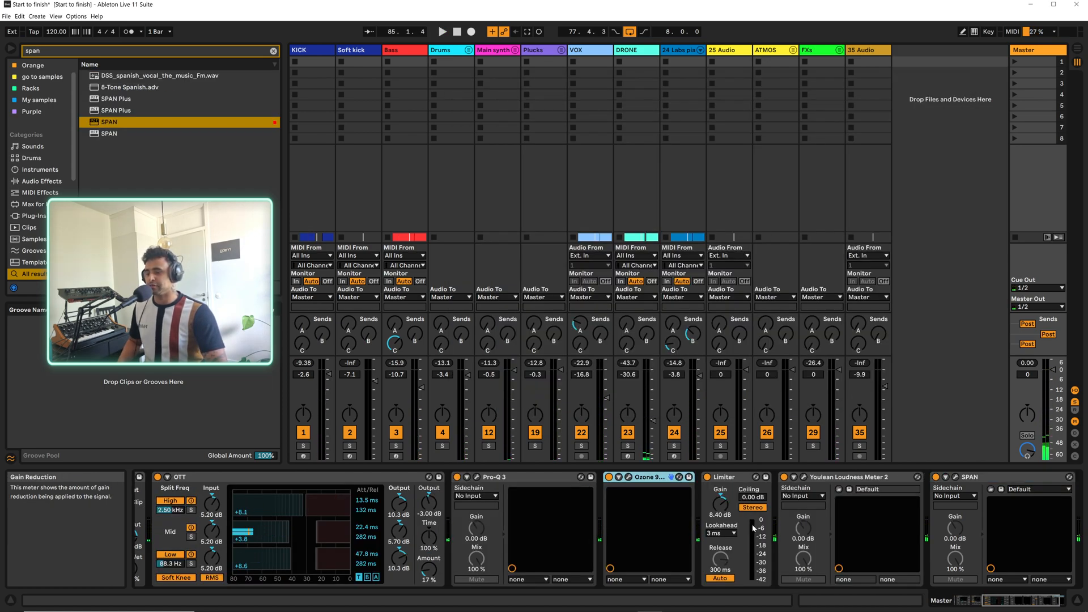
{"action": "left_click", "coordinate": [804, 477]}
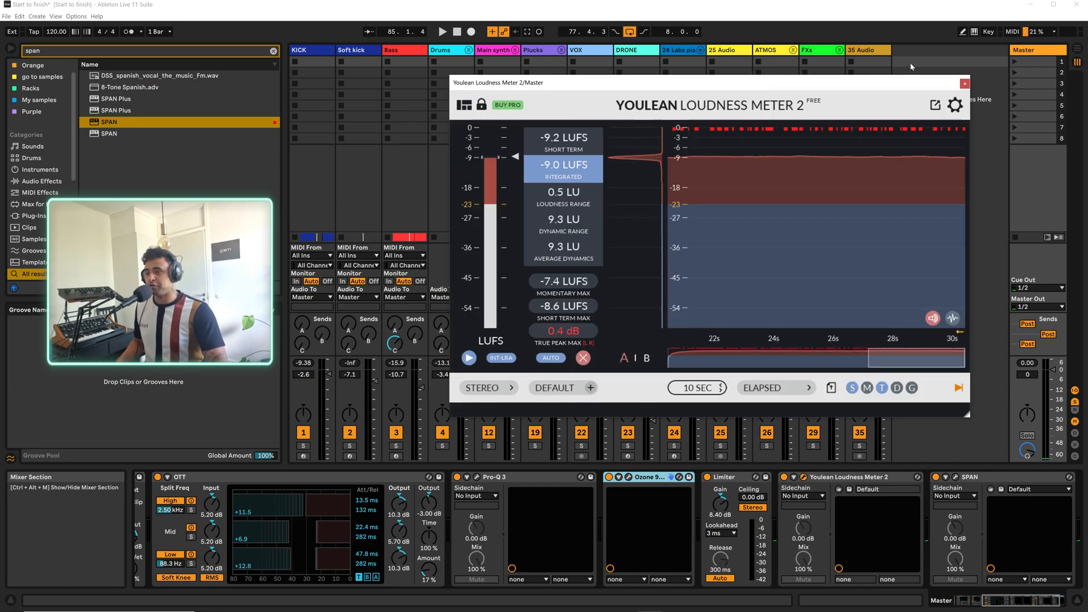
{"action": "left_click", "coordinate": [964, 83]}
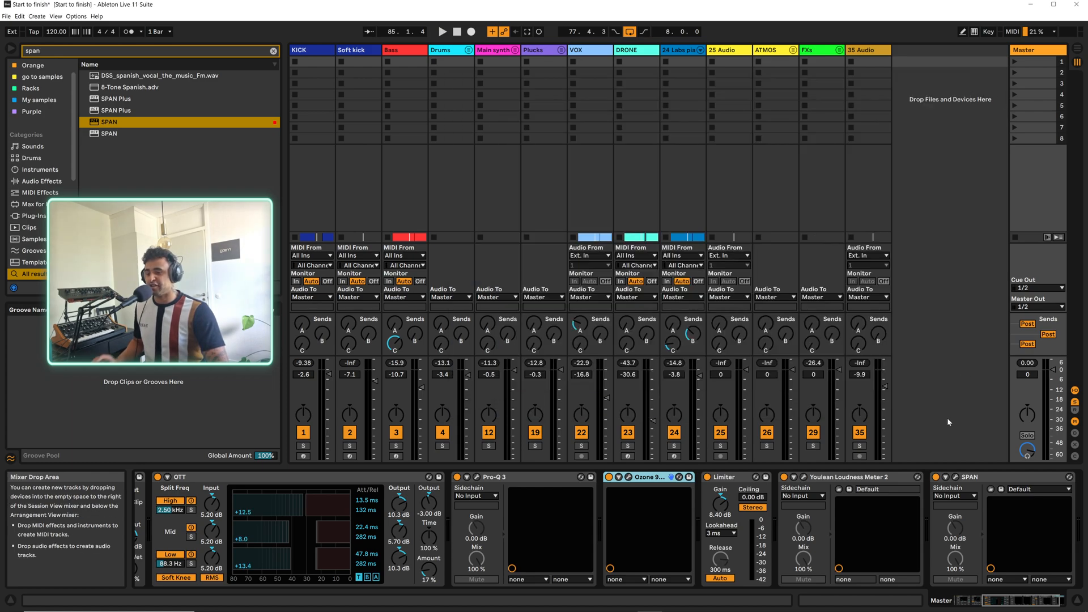
{"action": "left_click", "coordinate": [956, 479]}
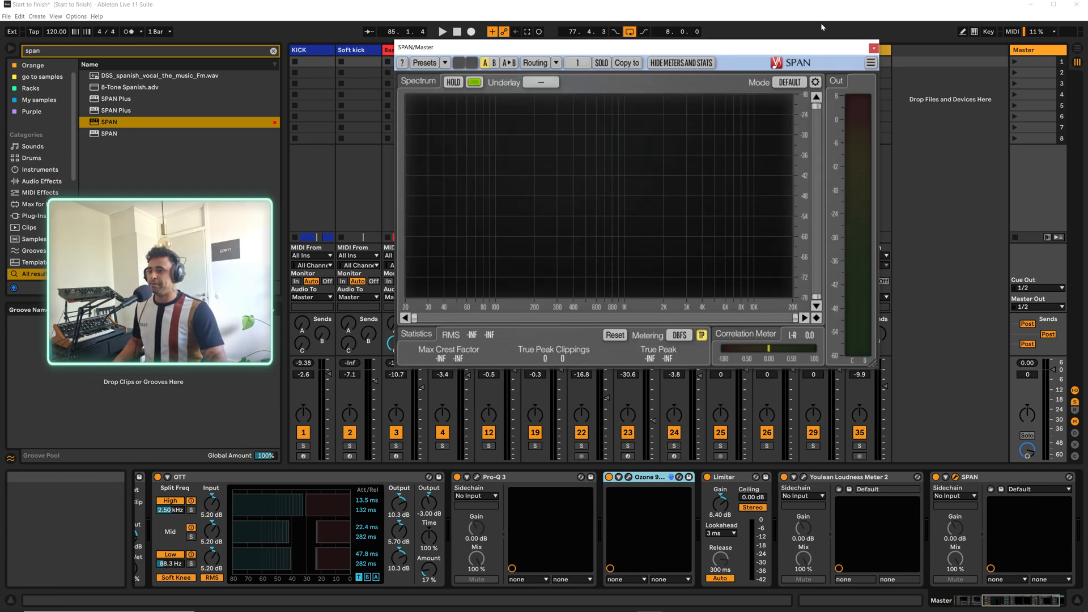
{"action": "left_click", "coordinate": [873, 49]}
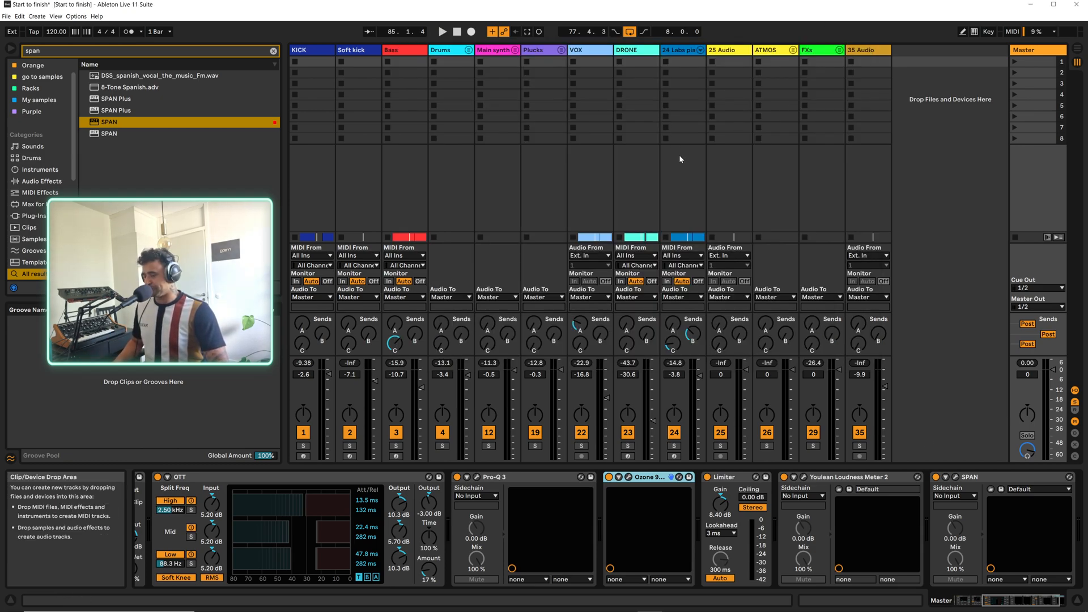
Play the song from the Start marker at bar 9 in the Arrangement View and extend the loop's end to bar 101
{"action": "key", "text": "Tab"}
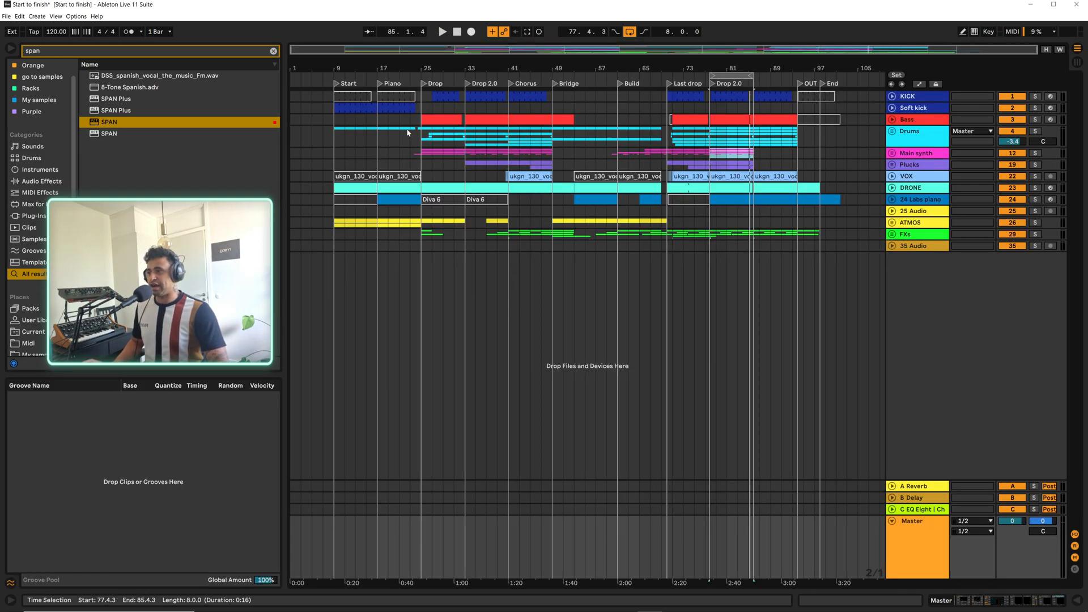
{"action": "left_click", "coordinate": [333, 141]}
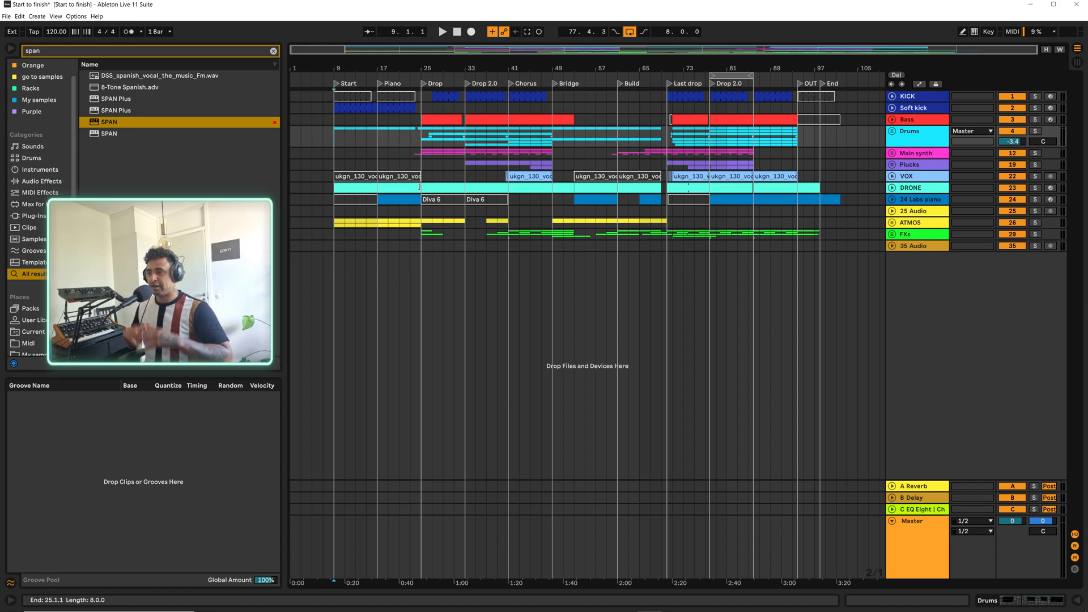
{"action": "key", "text": "space"}
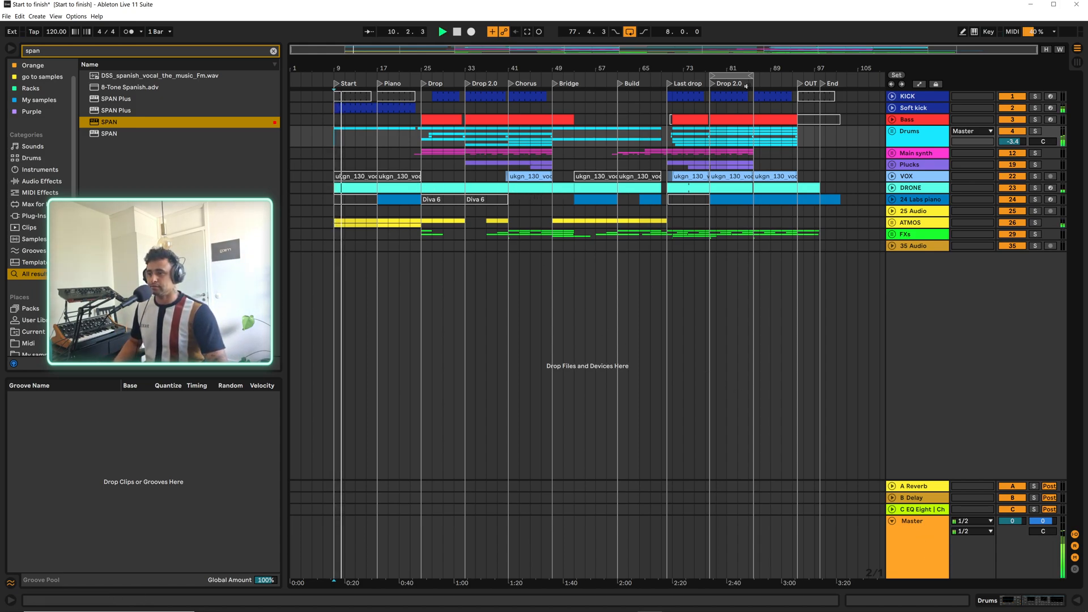
{"action": "left_click_drag", "start_coordinate": [748, 73], "coordinate": [836, 75]}
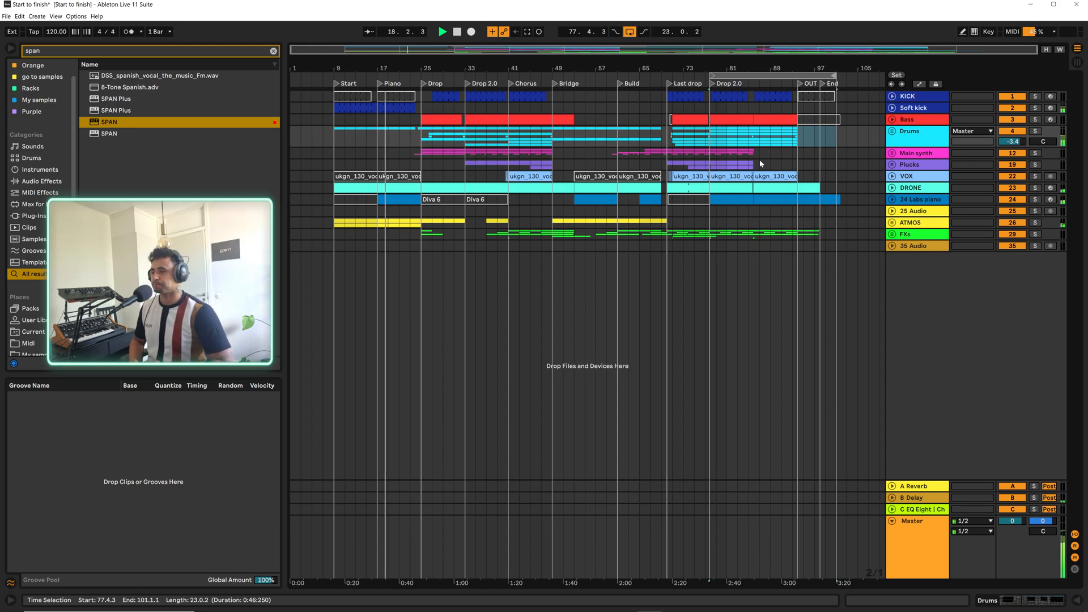
{"action": "left_click_drag", "start_coordinate": [492, 64], "coordinate": [506, 73]}
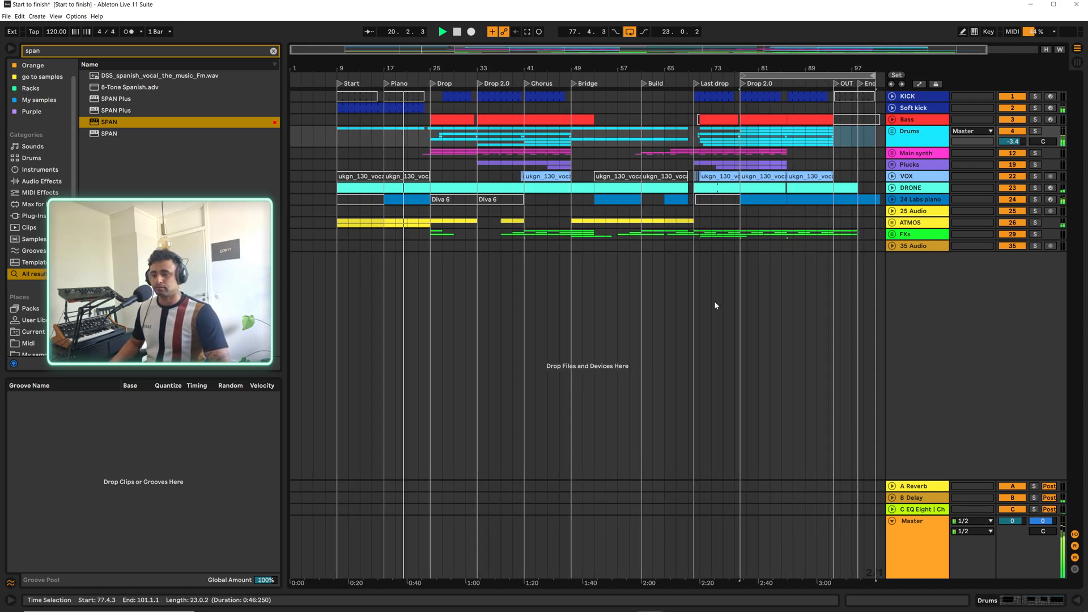
Lower the Limiter's gain on the 16 Diva track inside the Main synth group to -5.90 dB while the song plays
{"action": "left_click", "coordinate": [908, 533]}
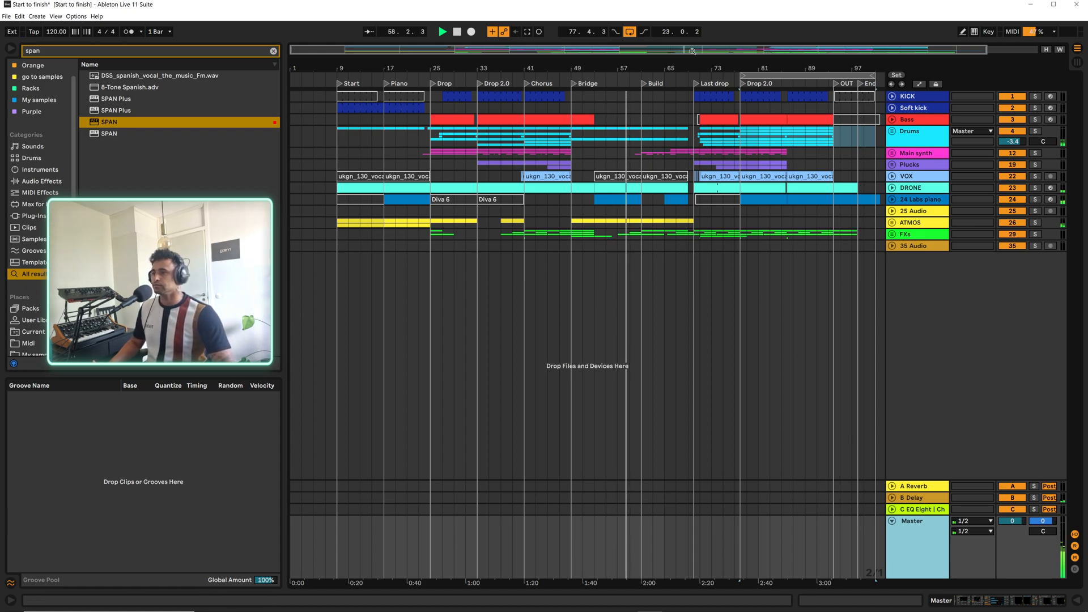
{"action": "left_click_drag", "start_coordinate": [725, 66], "coordinate": [673, 69]}
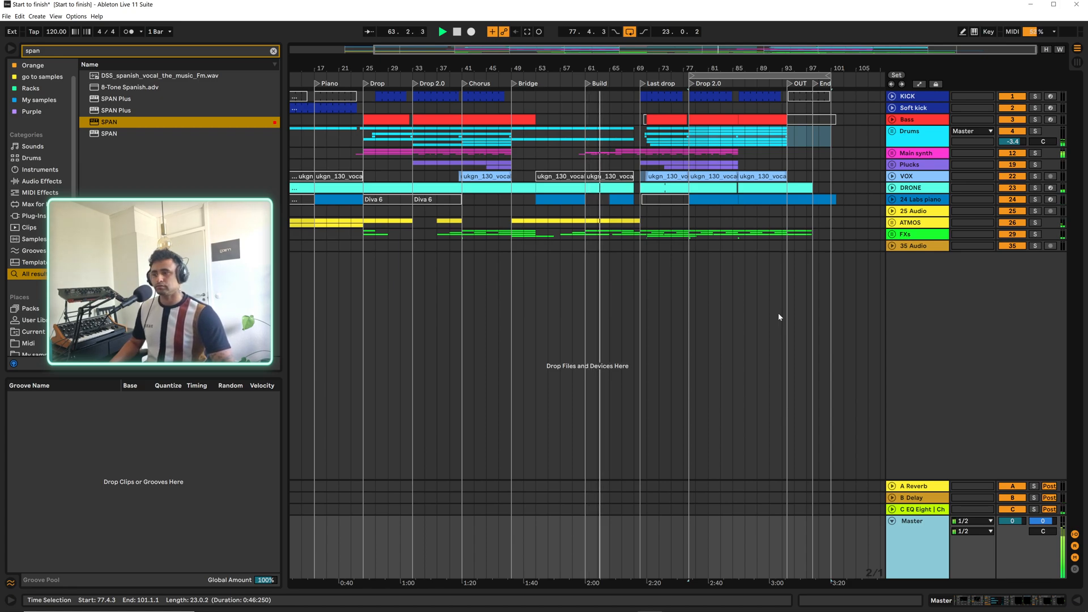
{"action": "left_click", "coordinate": [891, 153]}
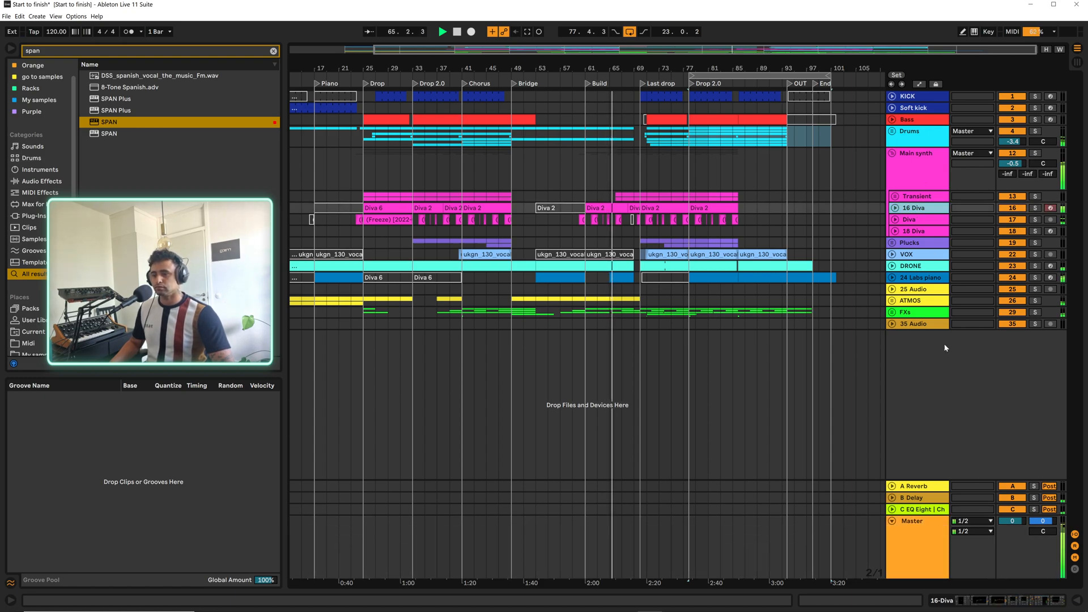
{"action": "double_click", "coordinate": [918, 211]}
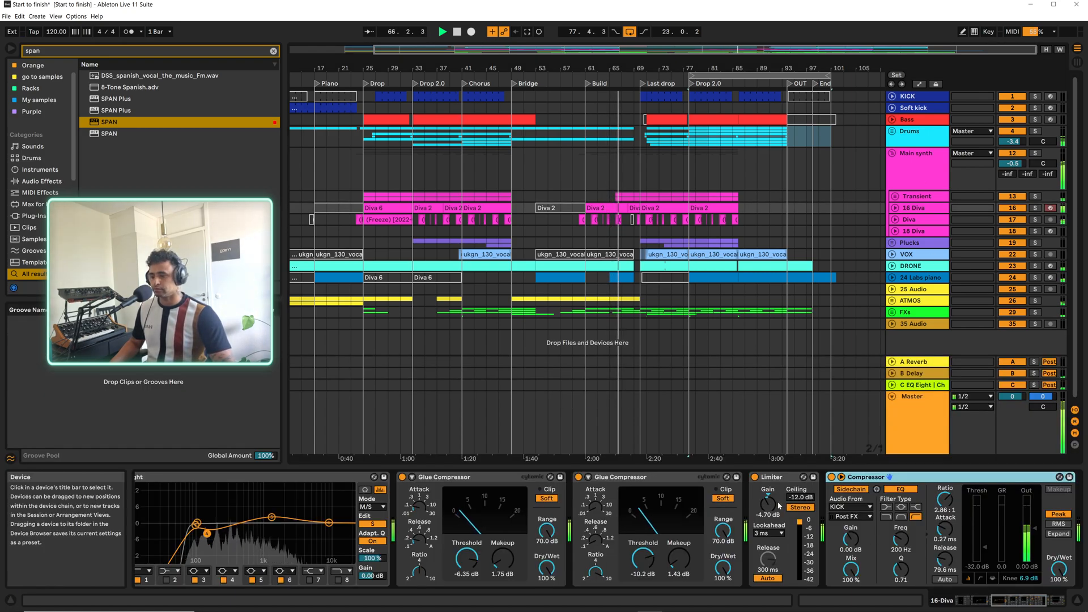
{"action": "left_click_drag", "start_coordinate": [768, 503], "coordinate": [768, 505]}
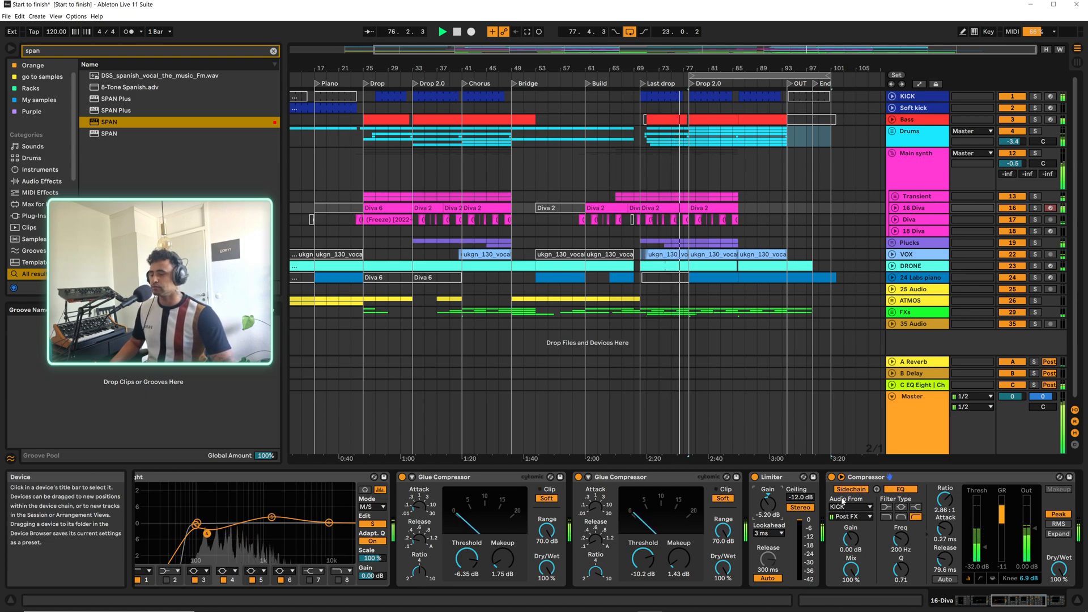
{"action": "left_click_drag", "start_coordinate": [766, 501], "coordinate": [766, 506]}
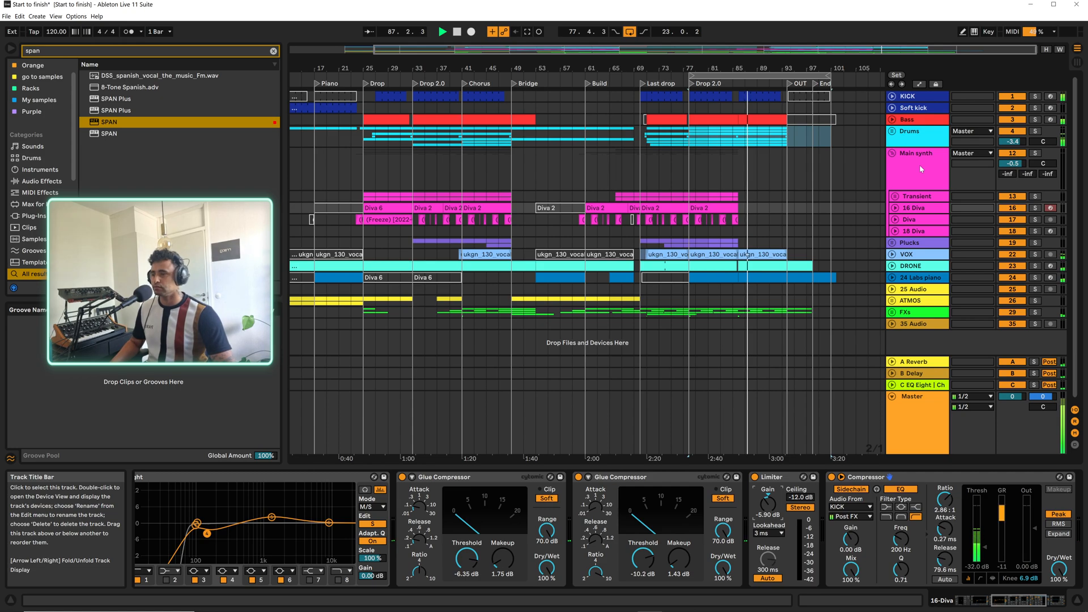
Extend the loop's end to bar 102 and play the song's ending around the End marker
{"action": "left_click", "coordinate": [792, 172]}
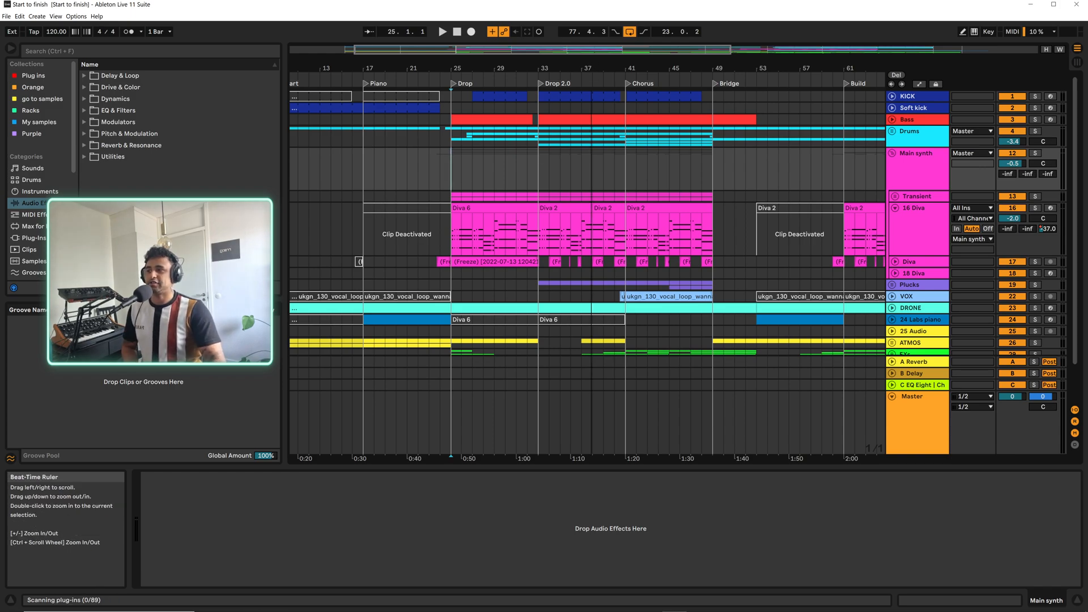
{"action": "left_click_drag", "start_coordinate": [595, 73], "coordinate": [600, 60]}
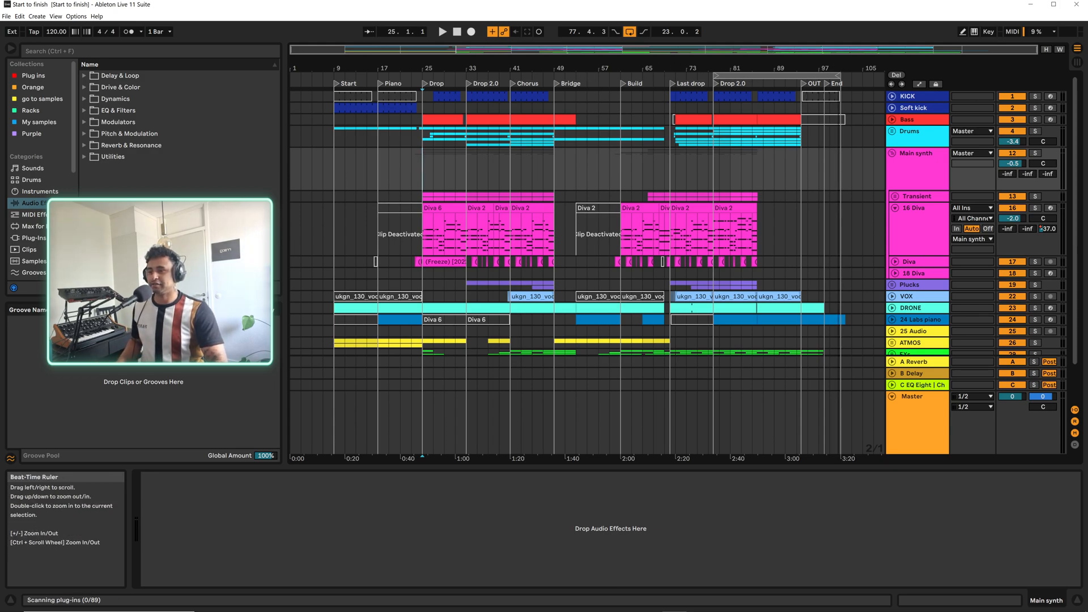
{"action": "left_click_drag", "start_coordinate": [843, 67], "coordinate": [754, 109]}
{"action": "left_click", "coordinate": [711, 173]}
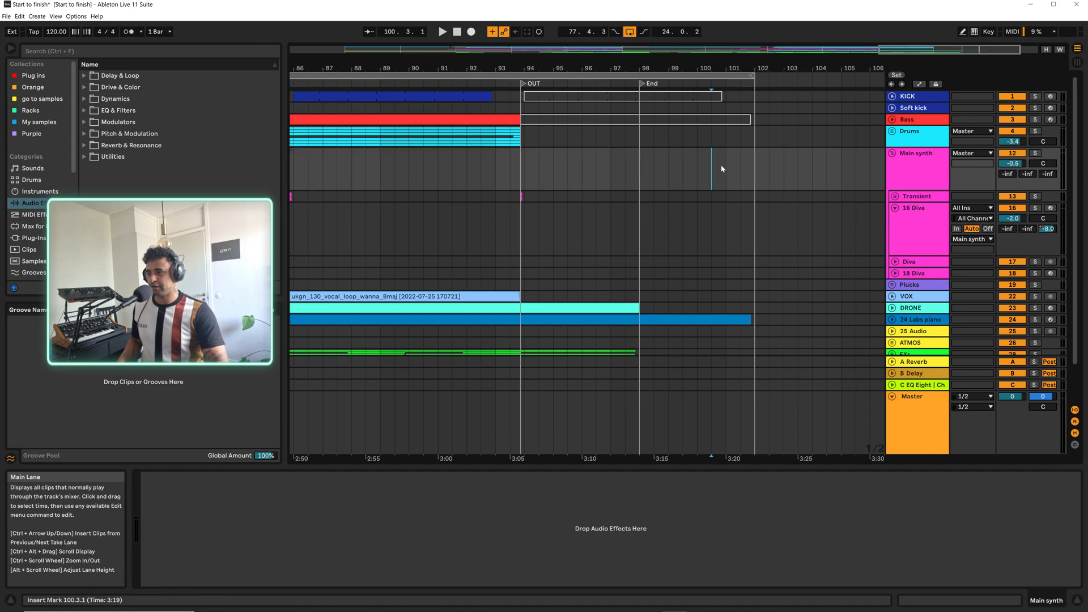
{"action": "key", "text": "space"}
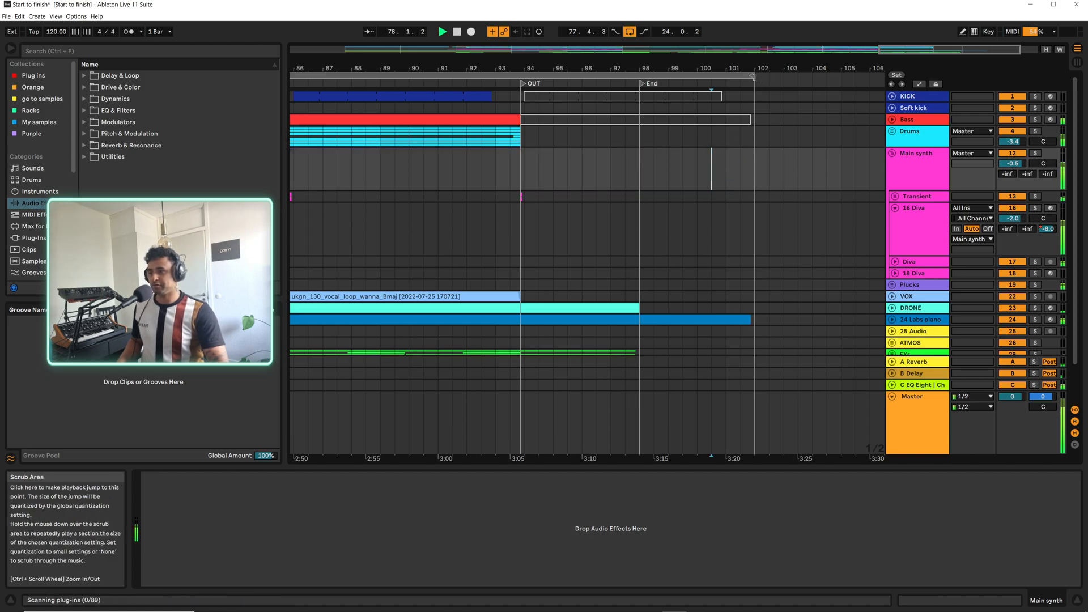
{"action": "key", "text": "space"}
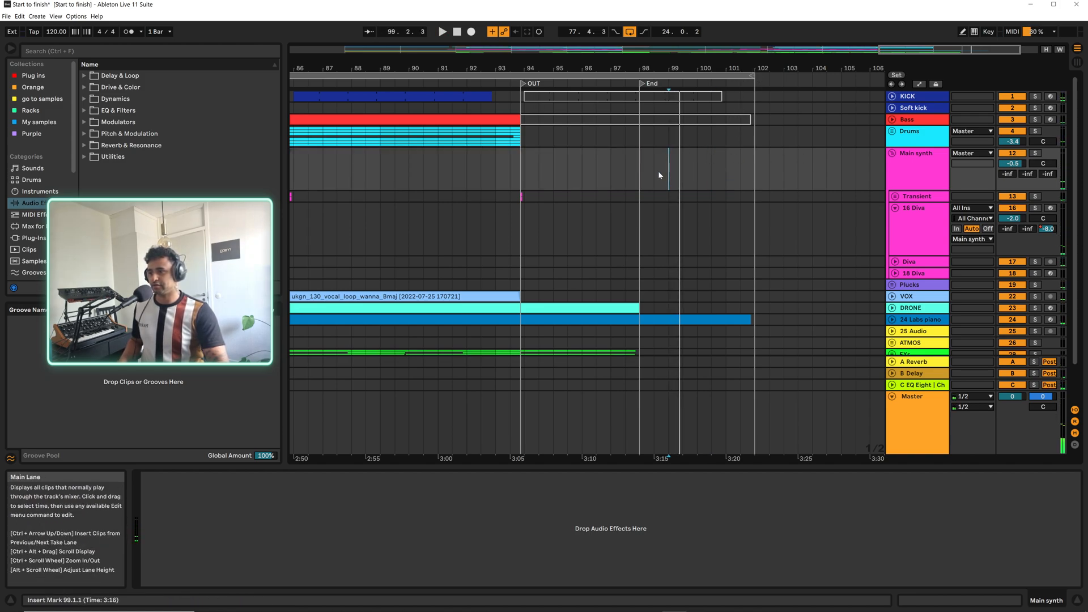
{"action": "left_click", "coordinate": [611, 171]}
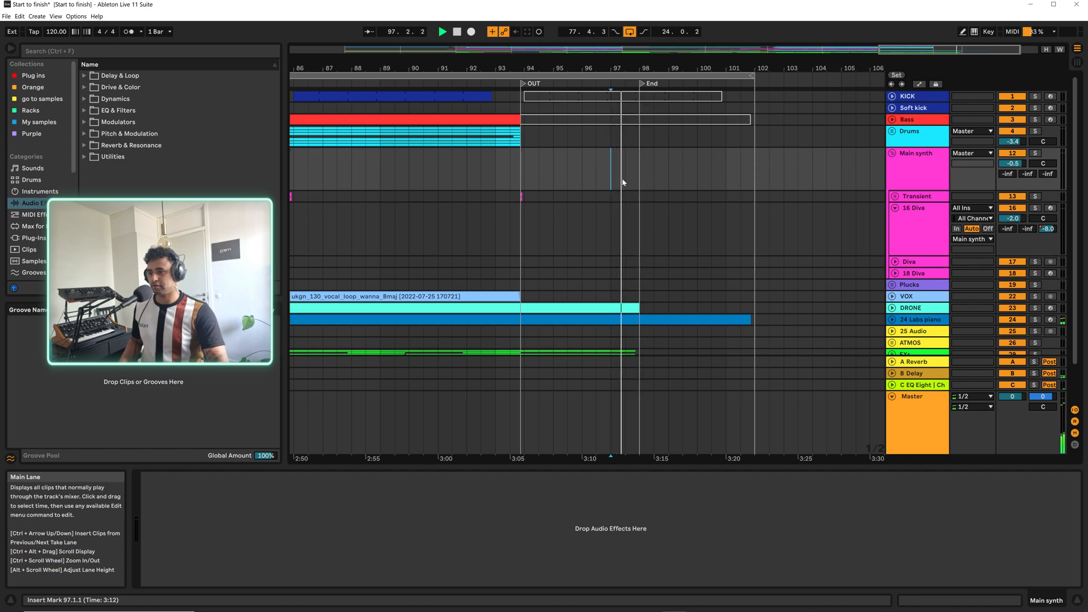
Extend the loop's end to bar 104, unfold the 24 Labs piano track and play the ending out
{"action": "left_click_drag", "start_coordinate": [753, 76], "coordinate": [812, 75]}
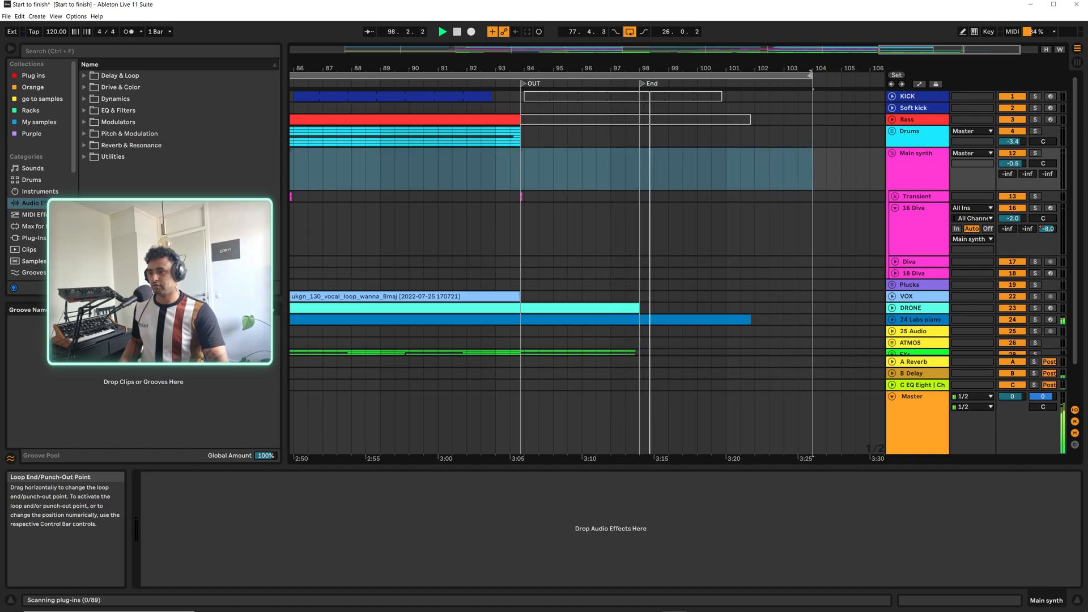
{"action": "left_click", "coordinate": [892, 320]}
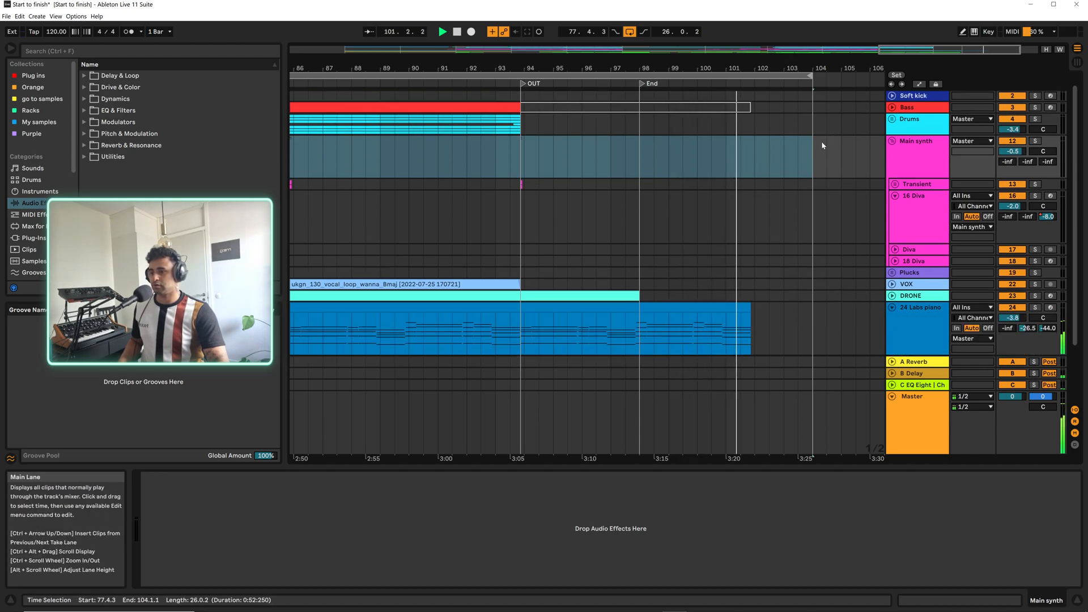
{"action": "key", "text": "space"}
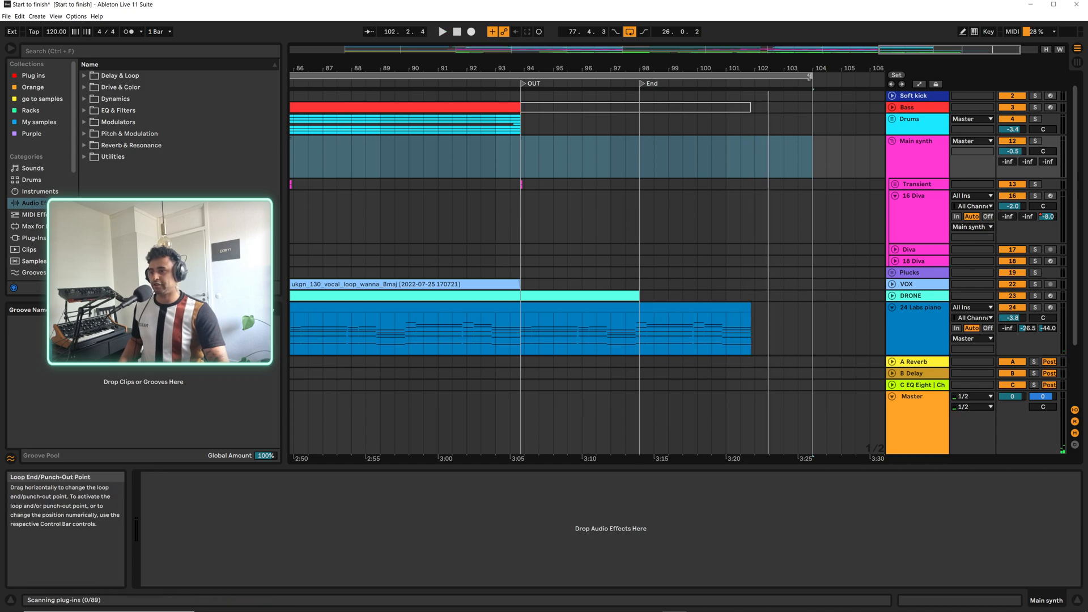
Pull the loop's end back to bar 102 and automate a B-Delay send rise on the 24 Labs piano track from 100.4 to about bar 102
{"action": "left_click_drag", "start_coordinate": [810, 75], "coordinate": [786, 92]}
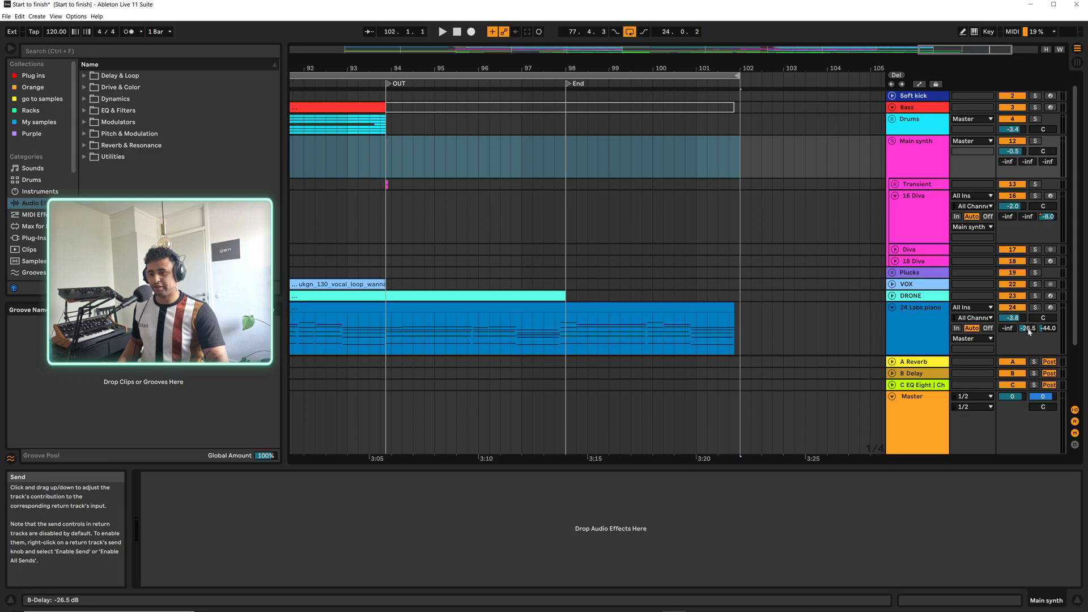
{"action": "key", "text": "a"}
{"action": "scroll", "coordinate": [709, 325], "scroll_direction": "down", "scroll_amount": 5}
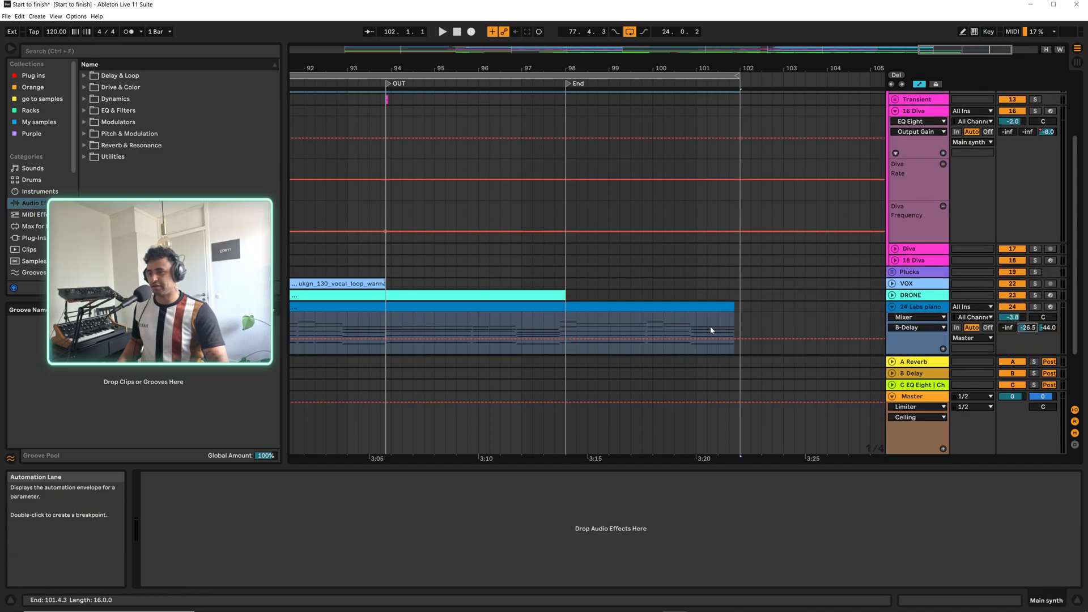
{"action": "left_click", "coordinate": [682, 283]}
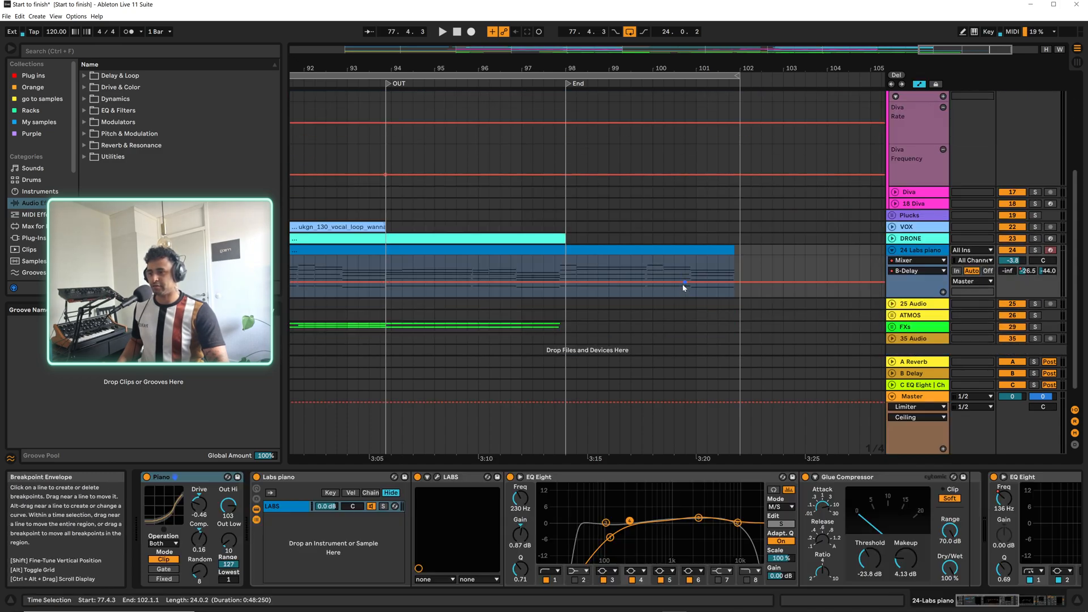
{"action": "left_click_drag", "start_coordinate": [741, 283], "coordinate": [738, 272]}
{"action": "key", "text": "space"}
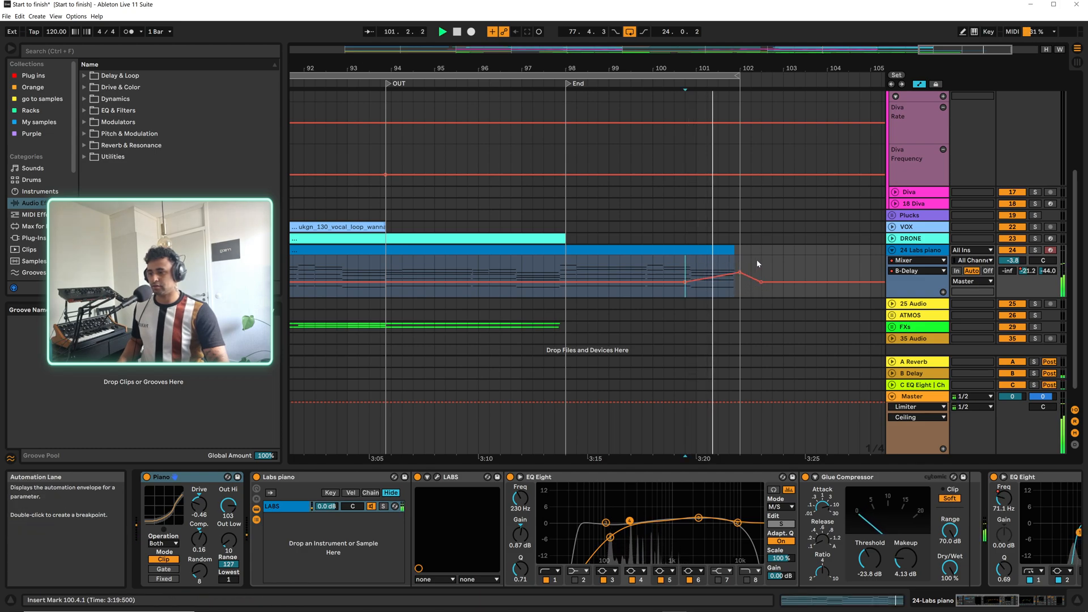
{"action": "key", "text": "space"}
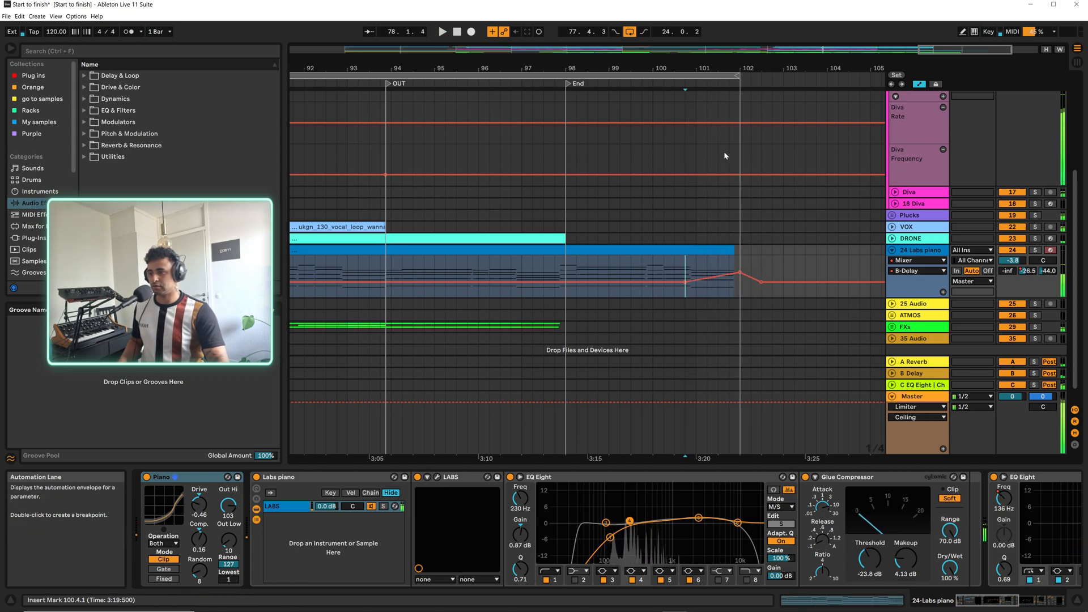
Extend the loop's end to 103.4.1 and raise the piano's B-Delay automation peak near bar 102 while playing from 100.4.1
{"action": "left_click_drag", "start_coordinate": [738, 77], "coordinate": [816, 81]}
{"action": "left_click", "coordinate": [684, 271]}
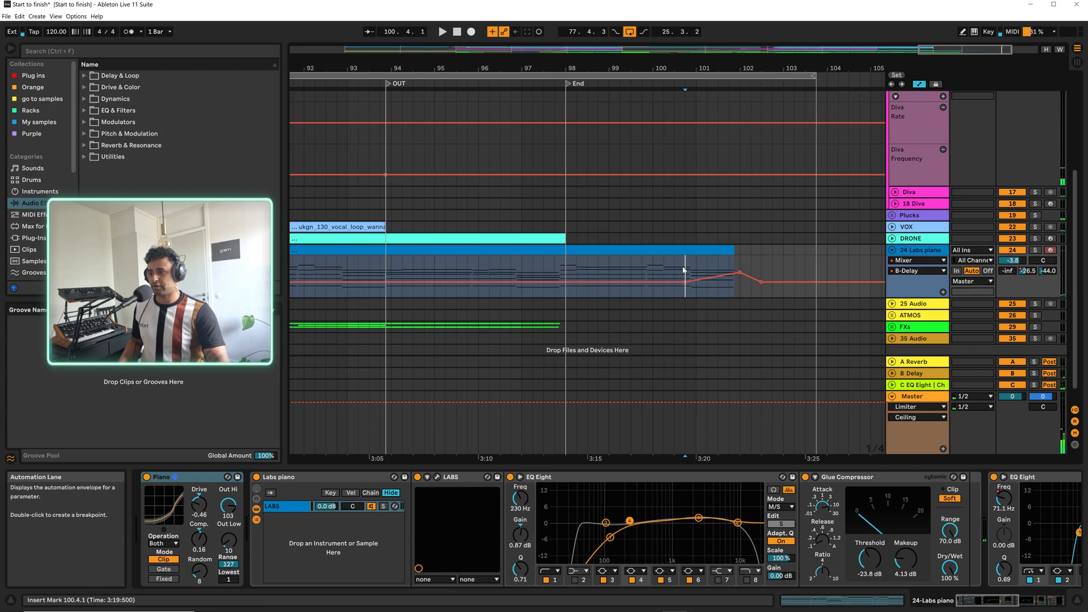
{"action": "key", "text": "space"}
{"action": "left_click_drag", "start_coordinate": [739, 273], "coordinate": [741, 264]}
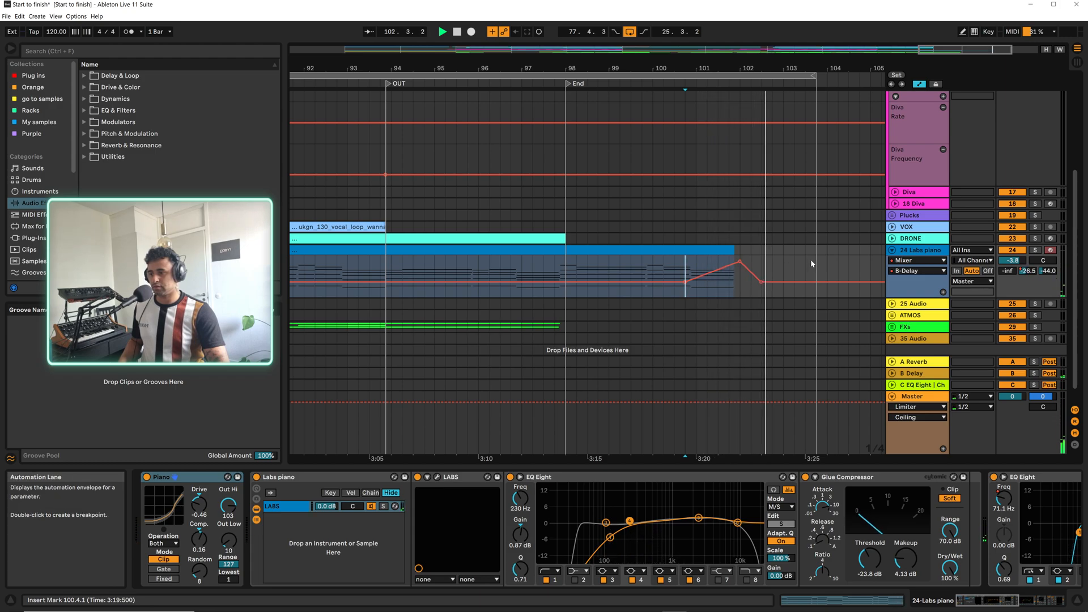
{"action": "key", "text": "space"}
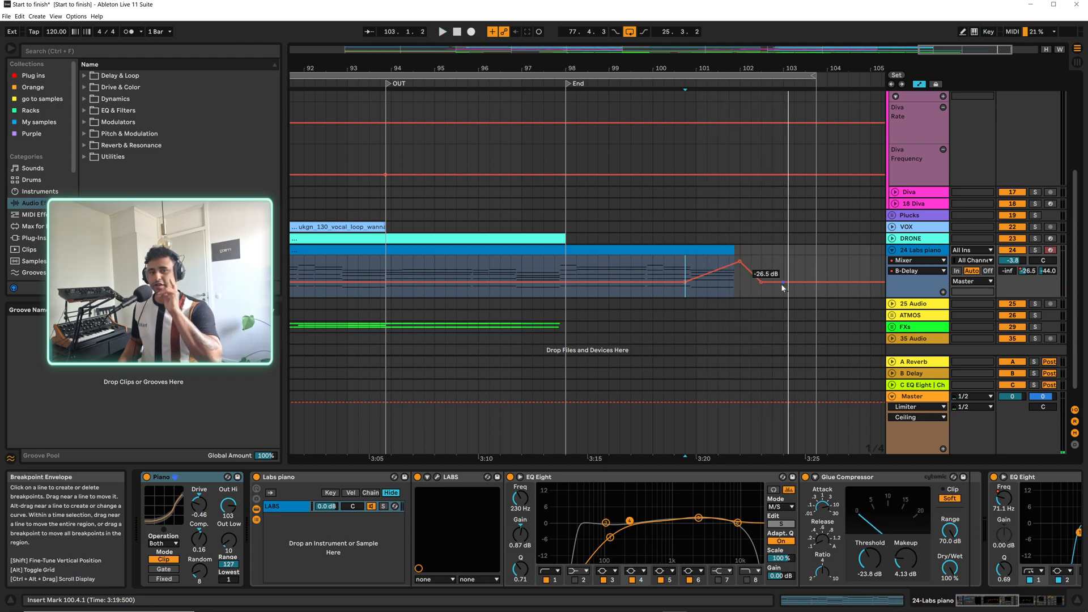
Set the loop to span the whole song, starting at 8.4.4 and ending at about 103.3, and select that range
{"action": "left_click_drag", "start_coordinate": [794, 68], "coordinate": [793, 56]}
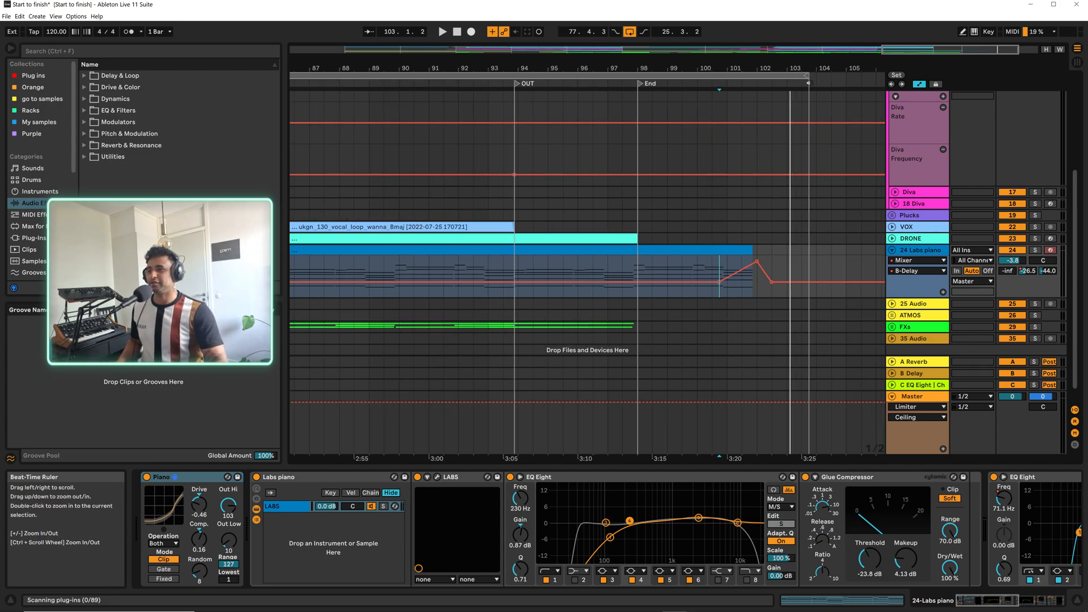
{"action": "mouse_move", "coordinate": [806, 74]}
{"action": "left_mouse_down"}
{"action": "mouse_move", "coordinate": [815, 75]}
{"action": "mouse_move", "coordinate": [800, 75]}
{"action": "left_mouse_up"}
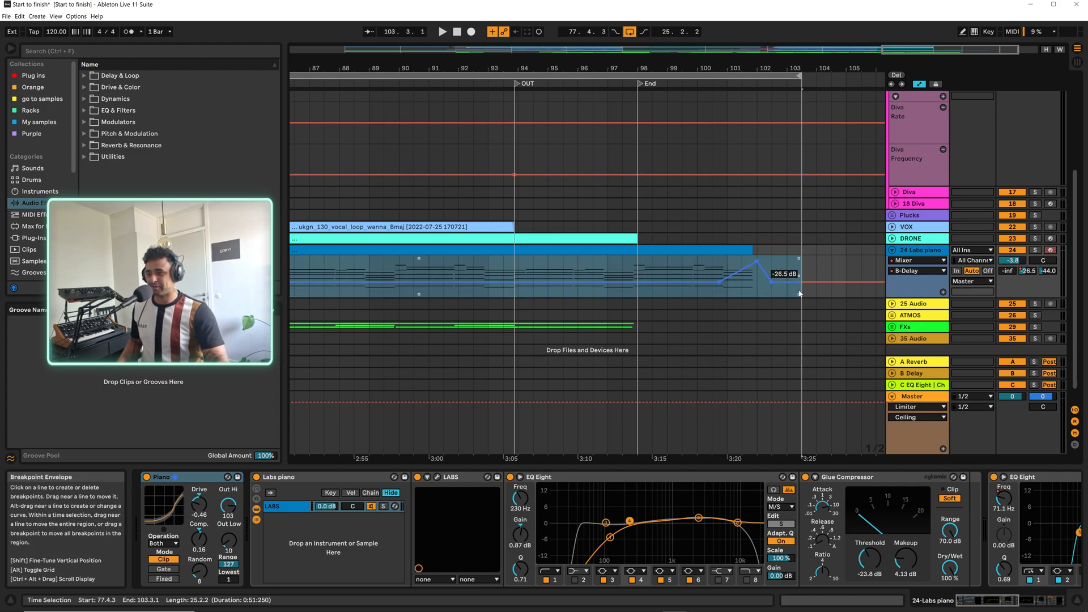
{"action": "key", "text": "w"}
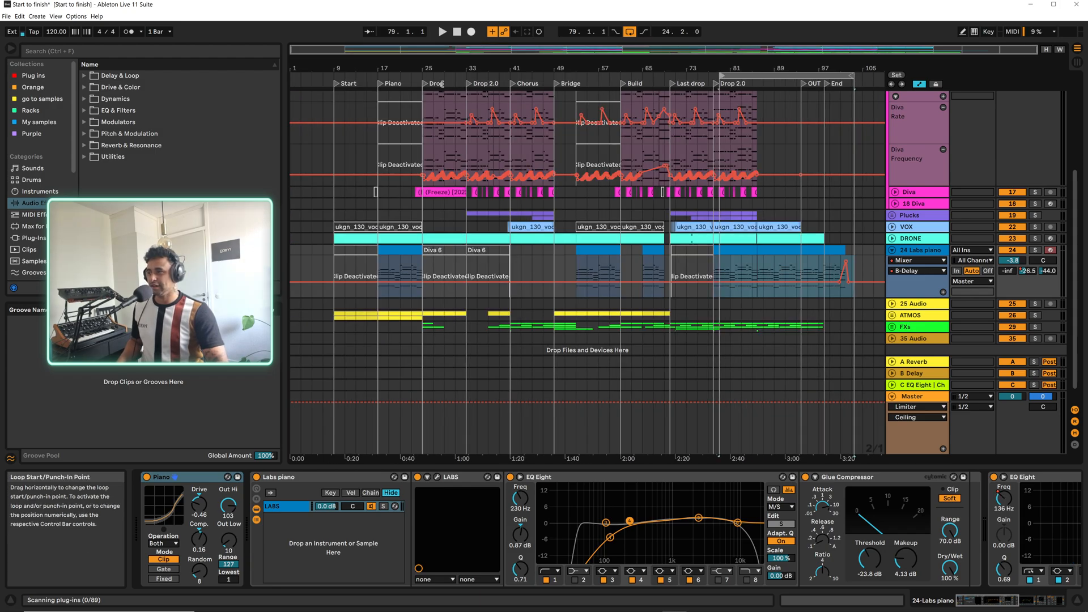
{"action": "left_click_drag", "start_coordinate": [443, 84], "coordinate": [451, 187]}
{"action": "mouse_move", "coordinate": [681, 68]}
{"action": "left_mouse_down"}
{"action": "mouse_move", "coordinate": [663, 113]}
{"action": "mouse_move", "coordinate": [641, 100]}
{"action": "mouse_move", "coordinate": [652, 64]}
{"action": "mouse_move", "coordinate": [660, 72]}
{"action": "left_mouse_up"}
{"action": "key", "text": "space"}
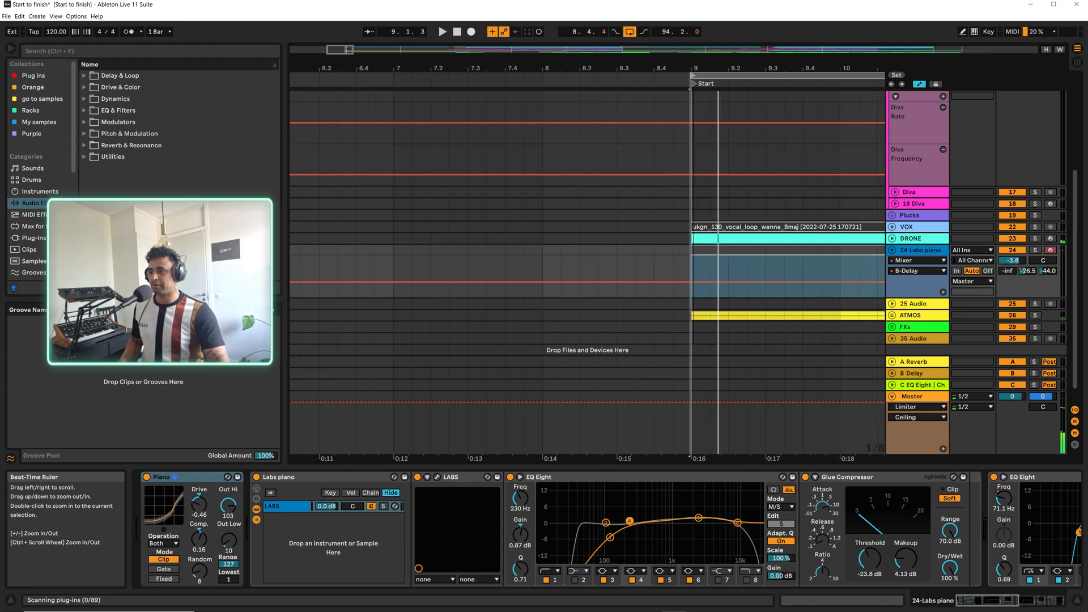
{"action": "key", "text": "w"}
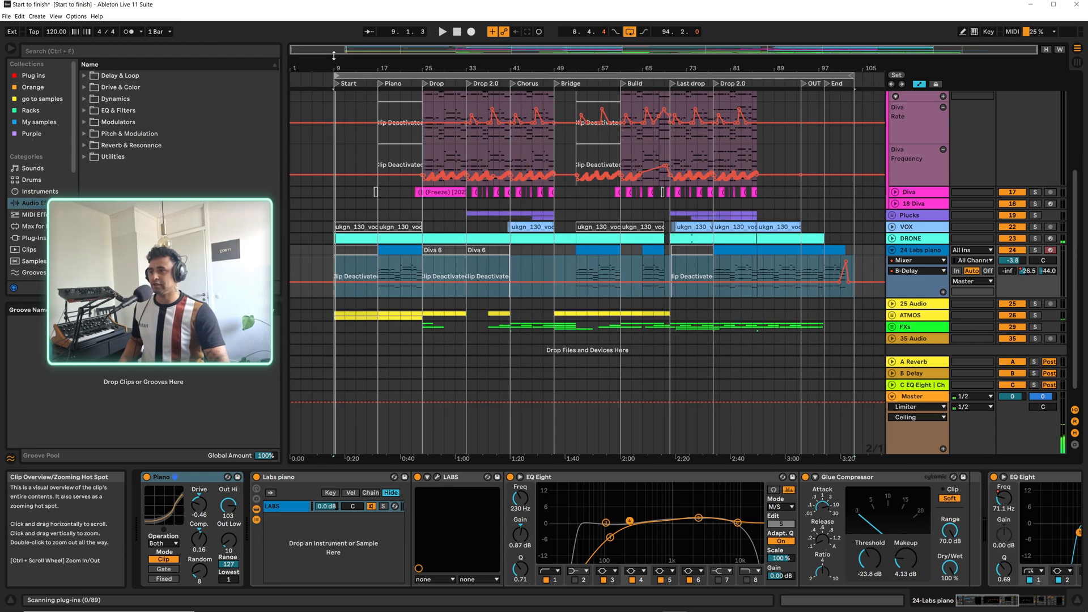
{"action": "left_click", "coordinate": [387, 76]}
Export the Master as a 48000 Hz, 16-bit WAV without dither, saved as "Start to finish" in the Unfinished folder
{"action": "left_click", "coordinate": [7, 16]}
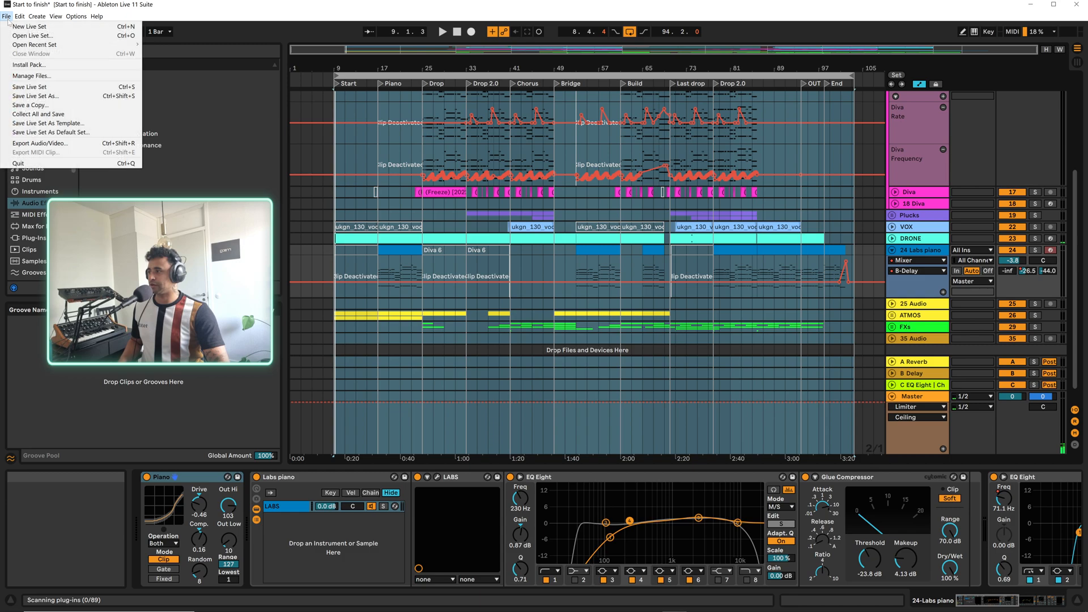
{"action": "left_click", "coordinate": [38, 143]}
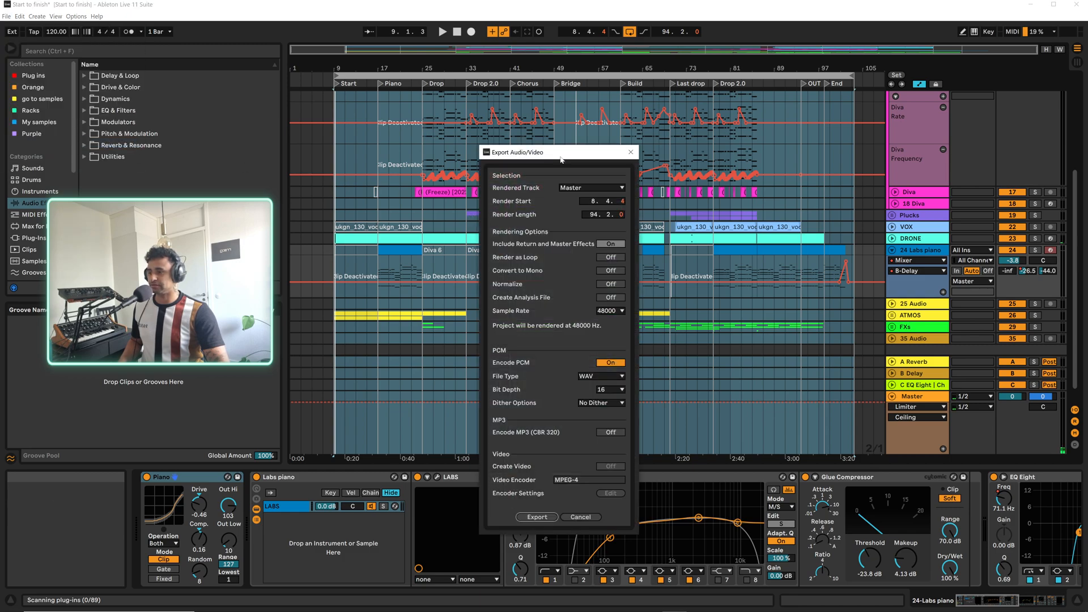
{"action": "left_click_drag", "start_coordinate": [561, 160], "coordinate": [717, 102]}
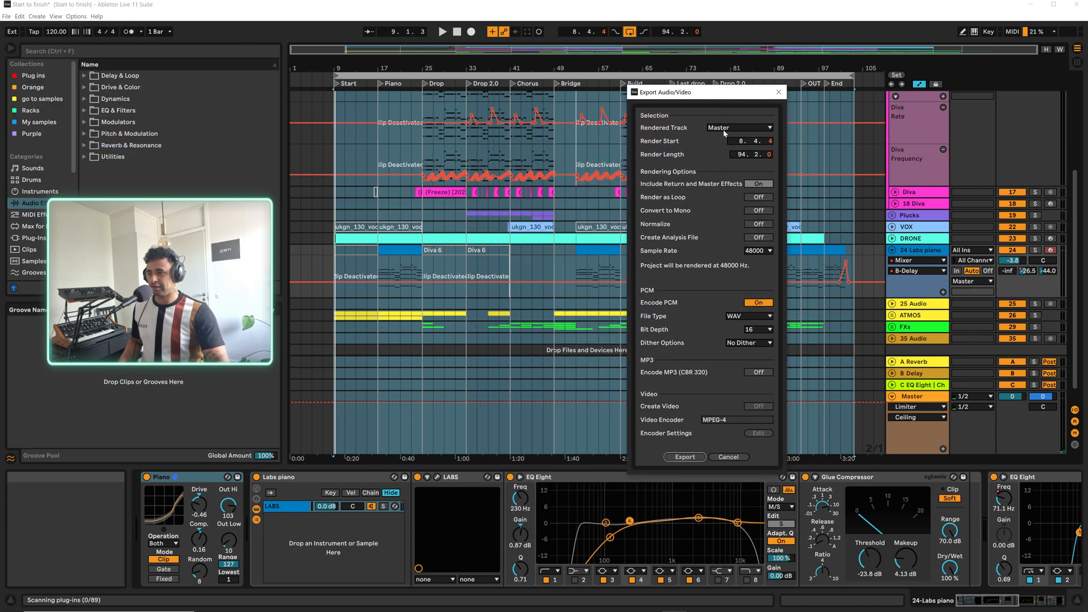
{"action": "left_click", "coordinate": [758, 251]}
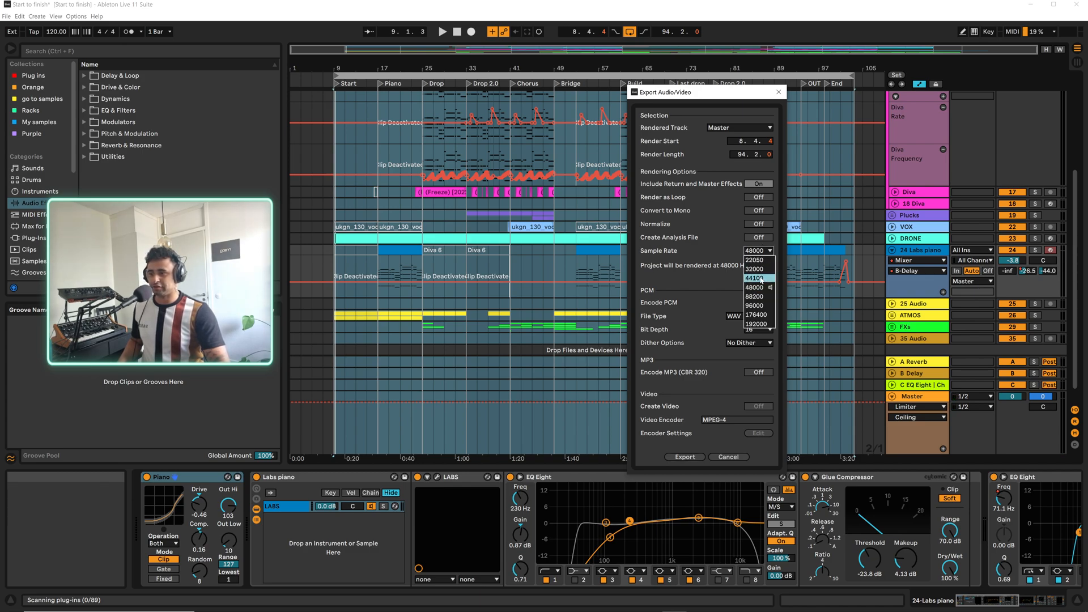
{"action": "left_click", "coordinate": [700, 230]}
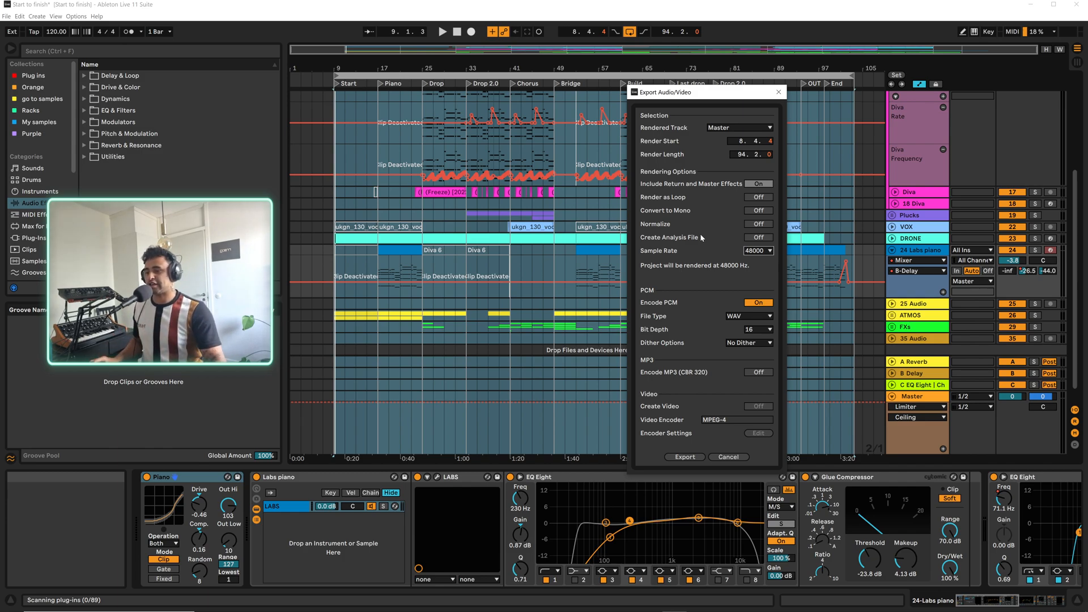
{"action": "left_click", "coordinate": [756, 343]}
{"action": "left_click", "coordinate": [749, 352]}
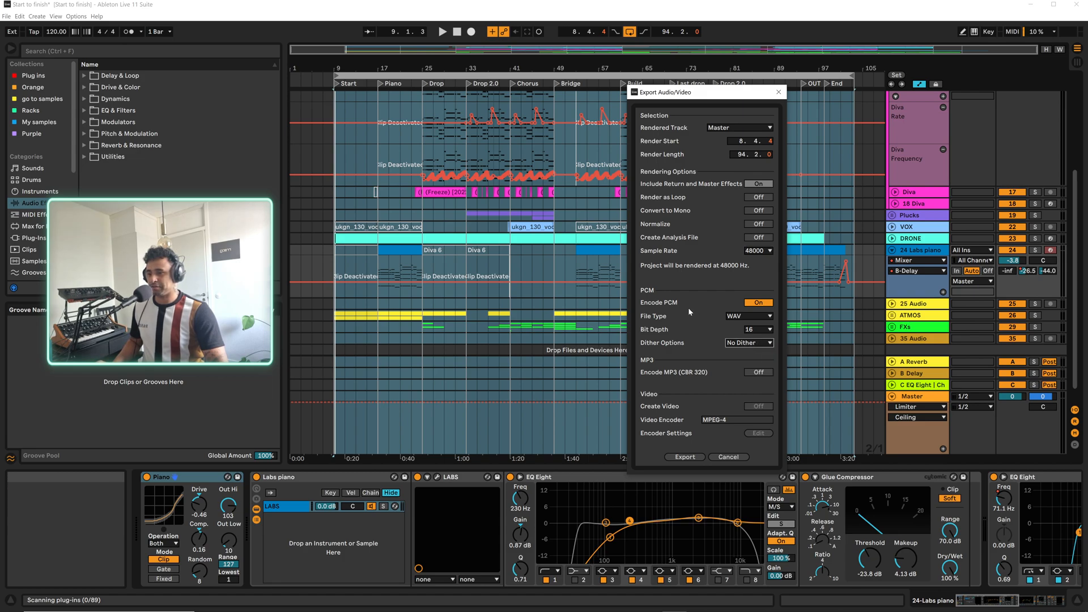
{"action": "left_click", "coordinate": [683, 458]}
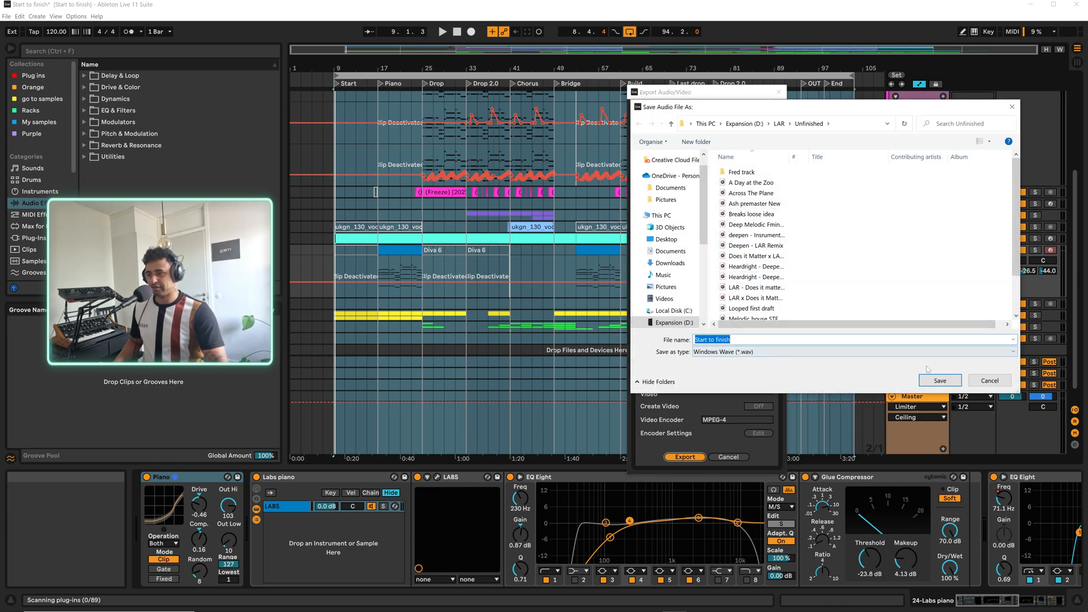
{"action": "left_click", "coordinate": [940, 380]}
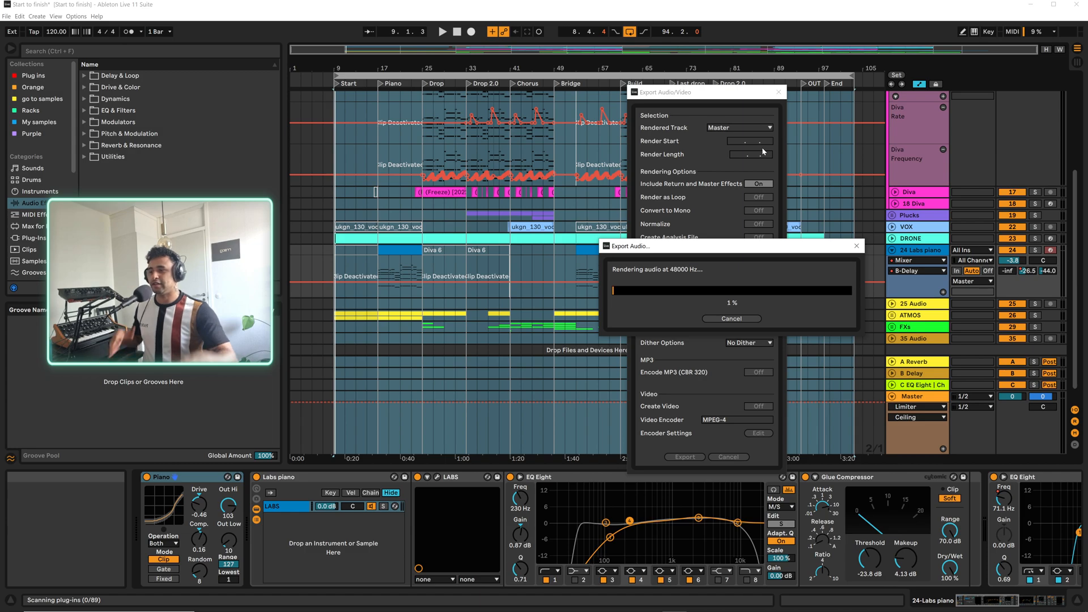